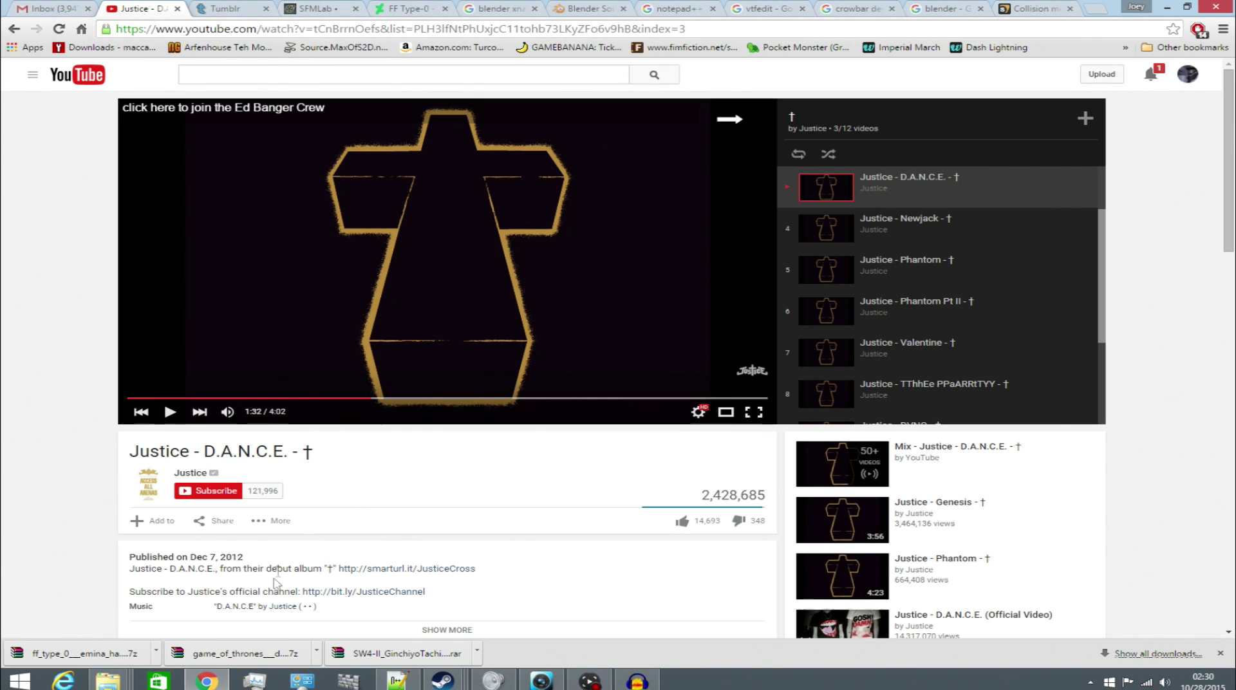
- Switch to the Chrome tab with the 'blender xnalara tools' Google results
{"action": "left_click", "coordinate": [498, 8]}
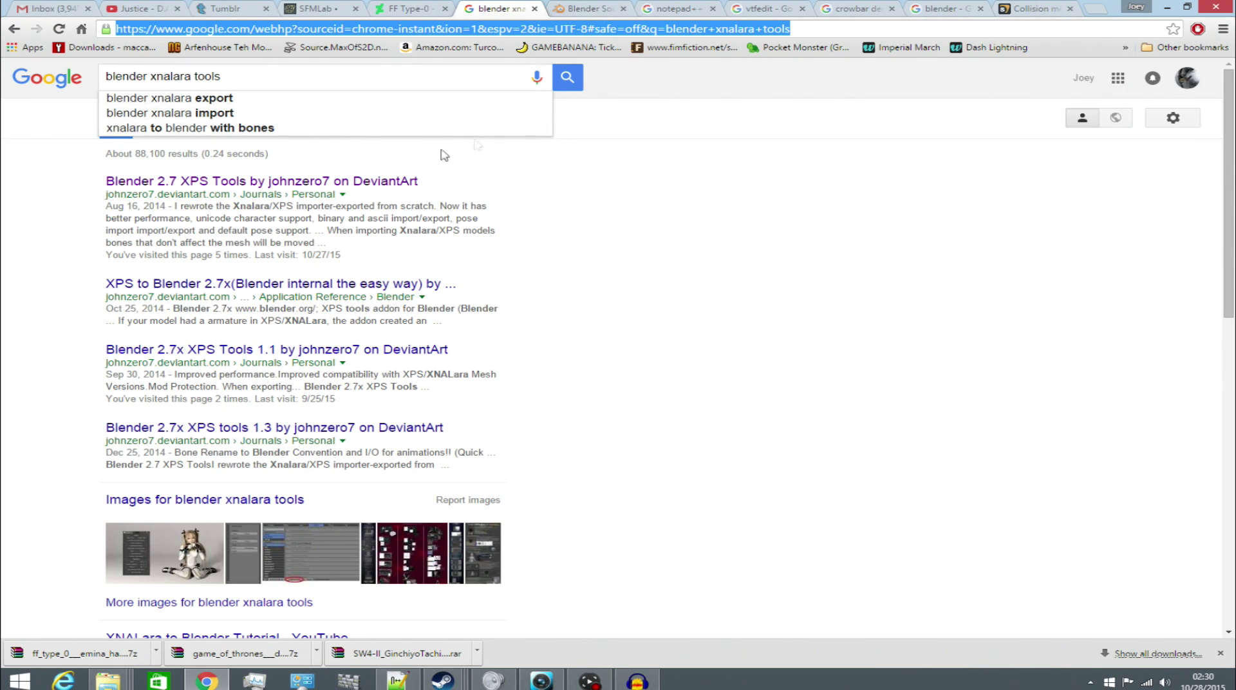
- Leave the address bar and cycle through the tabs past Blender Source Tools toward the notepad++ results
{"action": "left_click", "coordinate": [617, 171]}
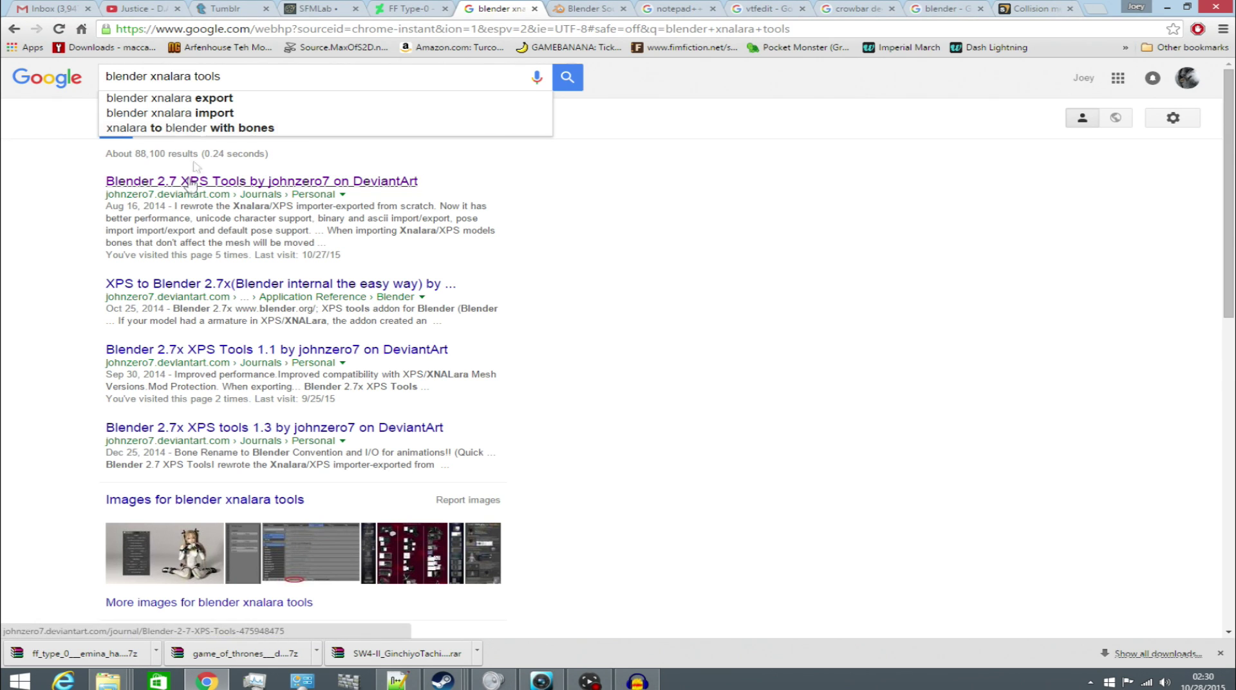
{"action": "key", "text": "ctrl+Tab"}
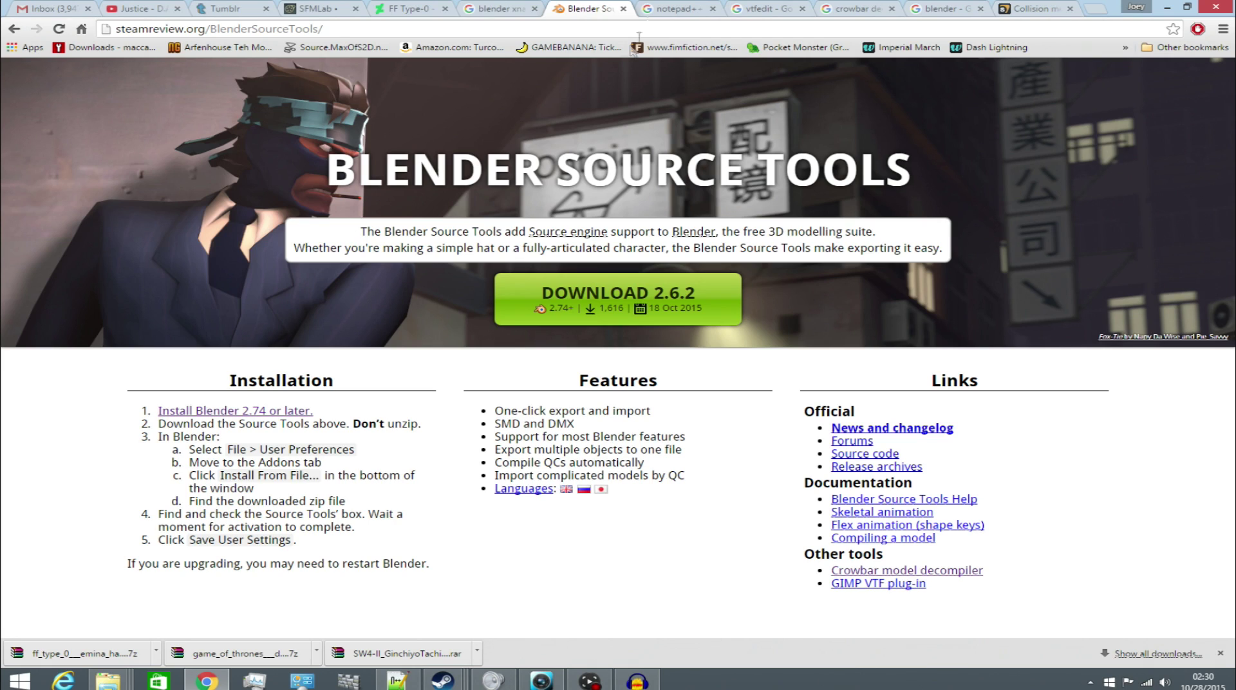
{"action": "key", "text": "ctrl+Tab"}
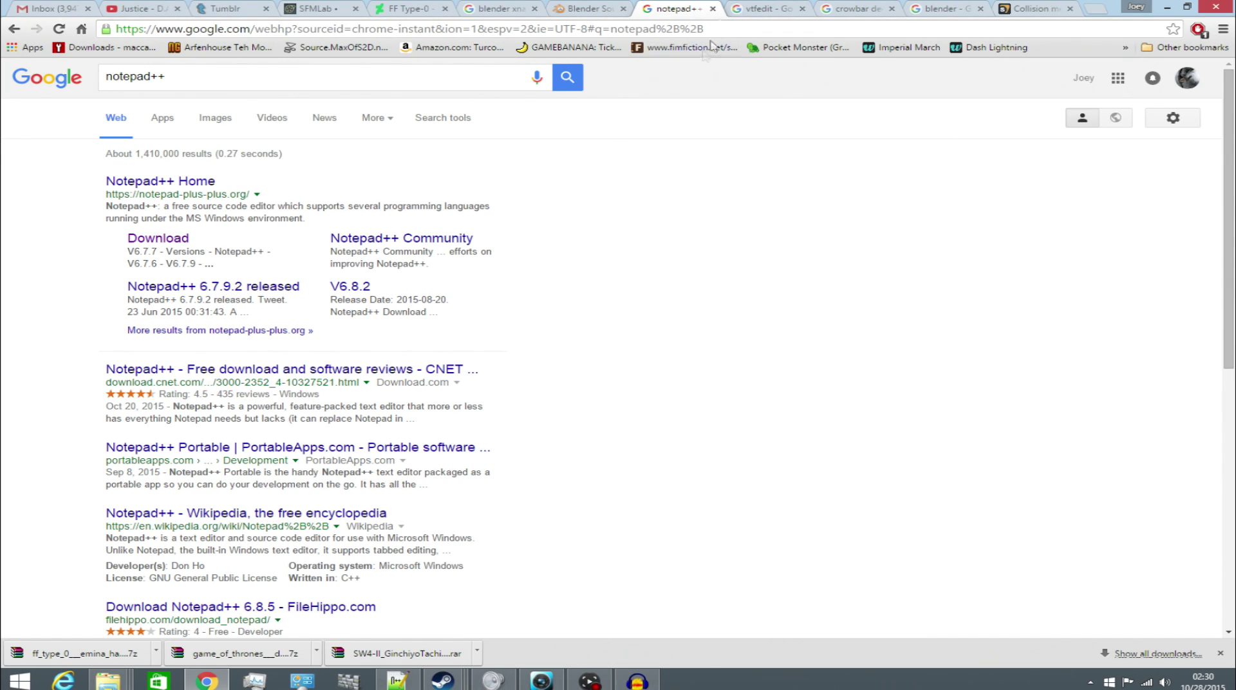
- Browse the vtfedit, crowbar decompiler, blender and Collision mesh wiki tabs, then show the desktop
{"action": "left_click", "coordinate": [730, 9]}
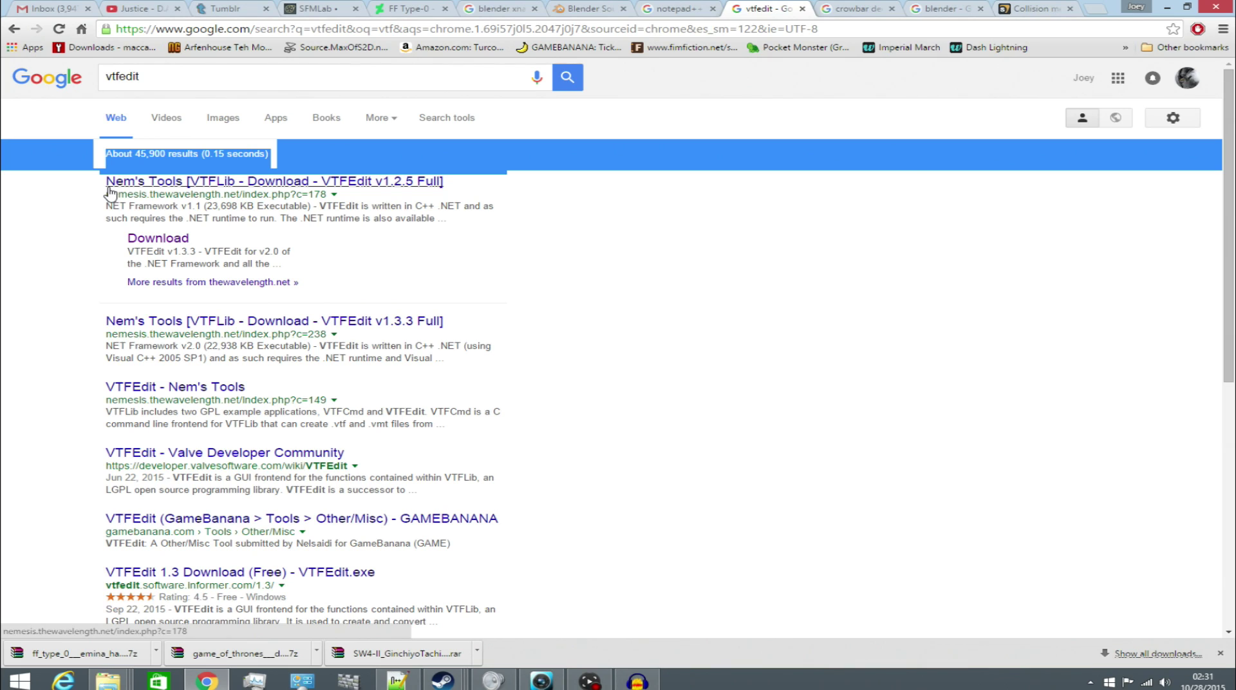
{"action": "left_click", "coordinate": [841, 12]}
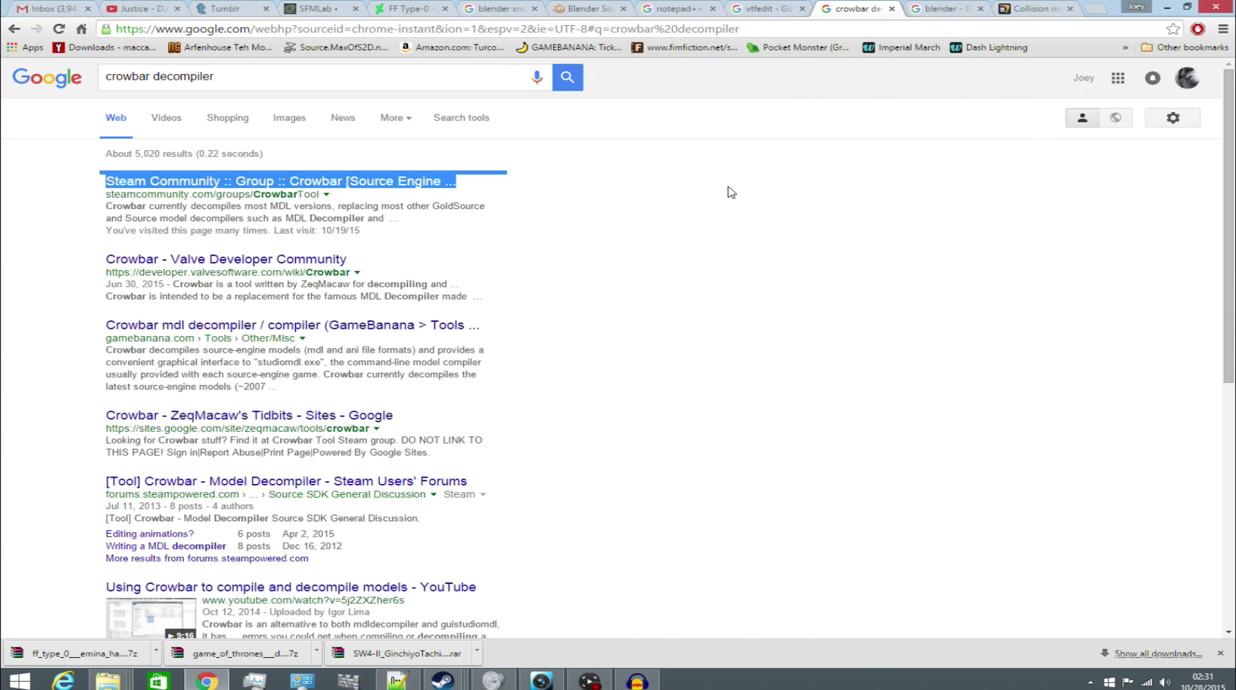
{"action": "left_click", "coordinate": [938, 8]}
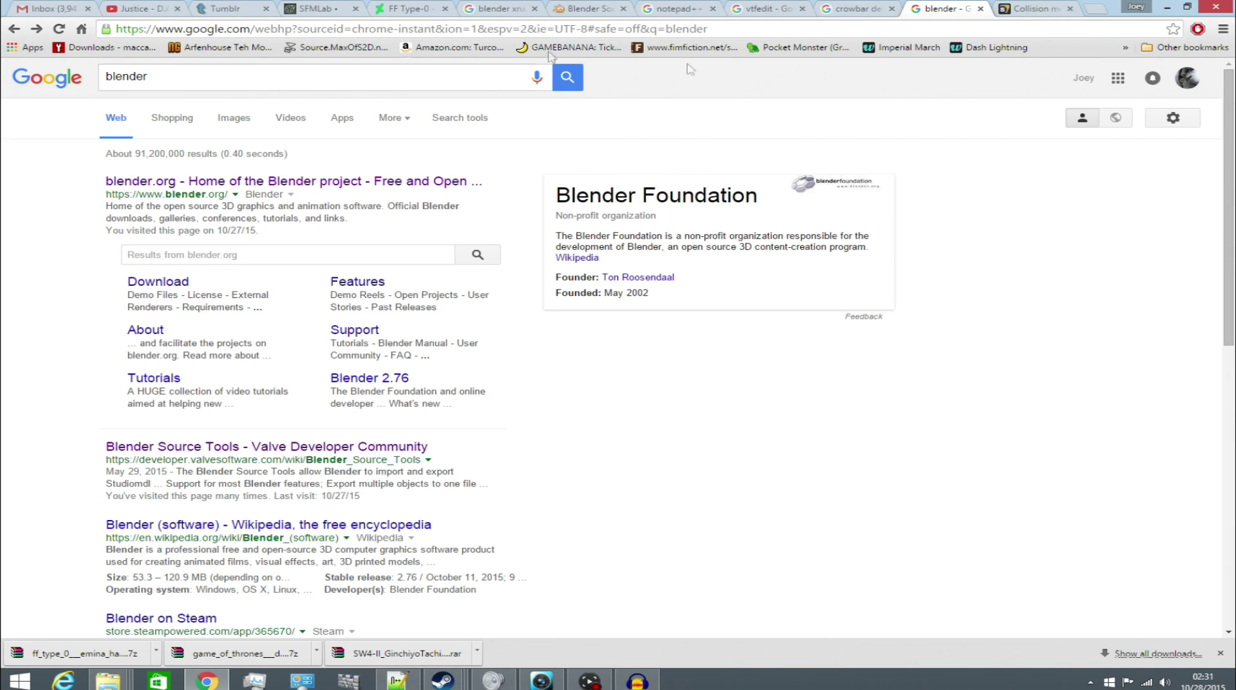
{"action": "left_click", "coordinate": [1043, 8]}
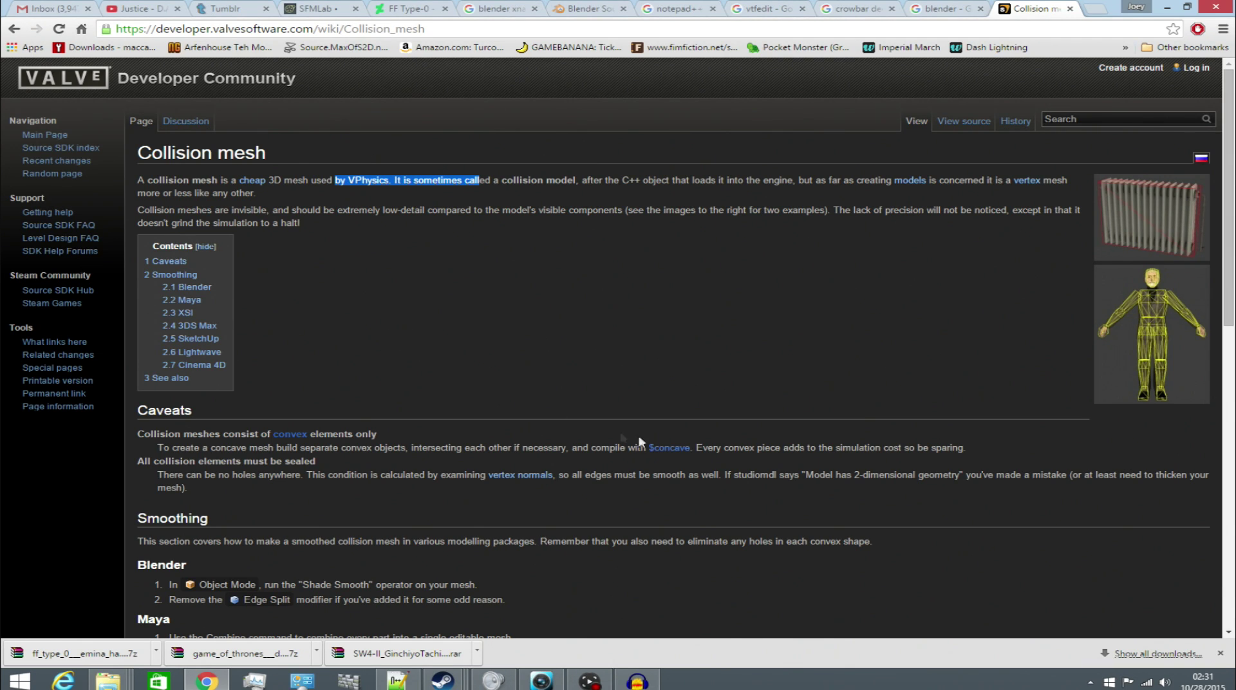
{"action": "scroll", "coordinate": [527, 420], "scroll_direction": "down", "scroll_amount": 1}
{"action": "scroll", "coordinate": [332, 509], "scroll_direction": "down", "scroll_amount": 2}
{"action": "left_click", "coordinate": [1234, 687]}
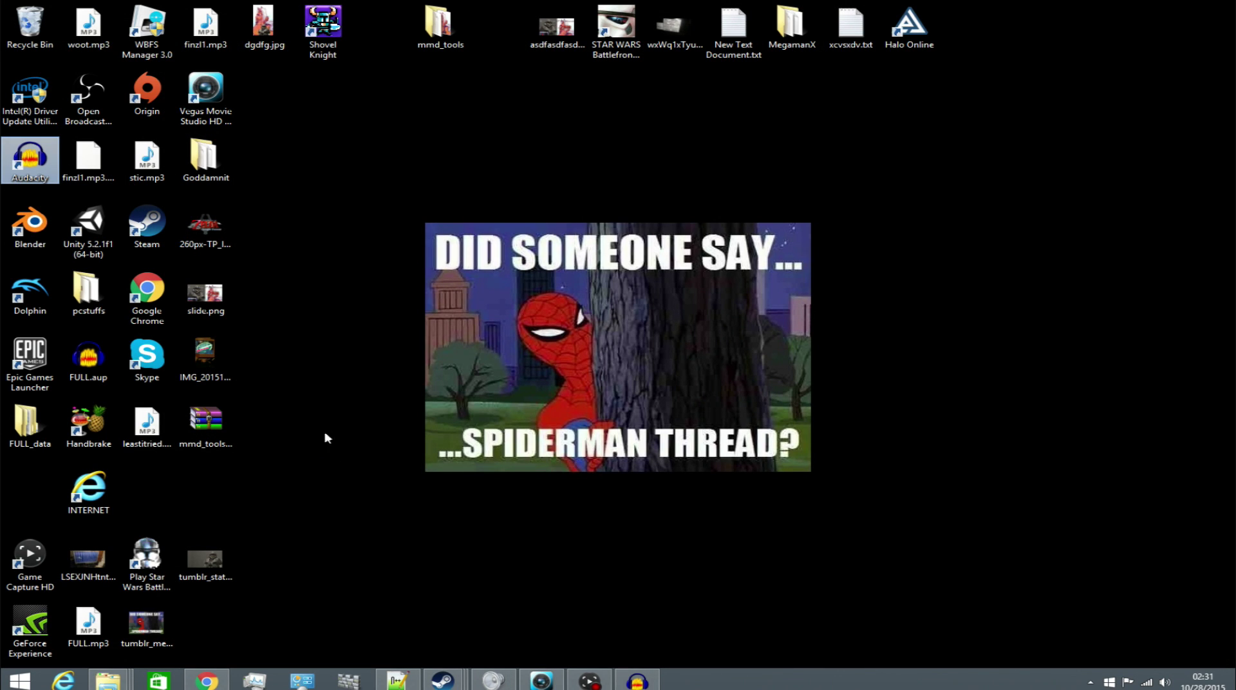
- Empty the Recycle Bin, permanently deleting Emina Lingerie, then bring back the FF Type-0 DeviantArt page
{"action": "right_click", "coordinate": [5, 3]}
{"action": "left_click", "coordinate": [121, 1]}
{"action": "right_click", "coordinate": [24, 20]}
{"action": "left_click", "coordinate": [73, 42]}
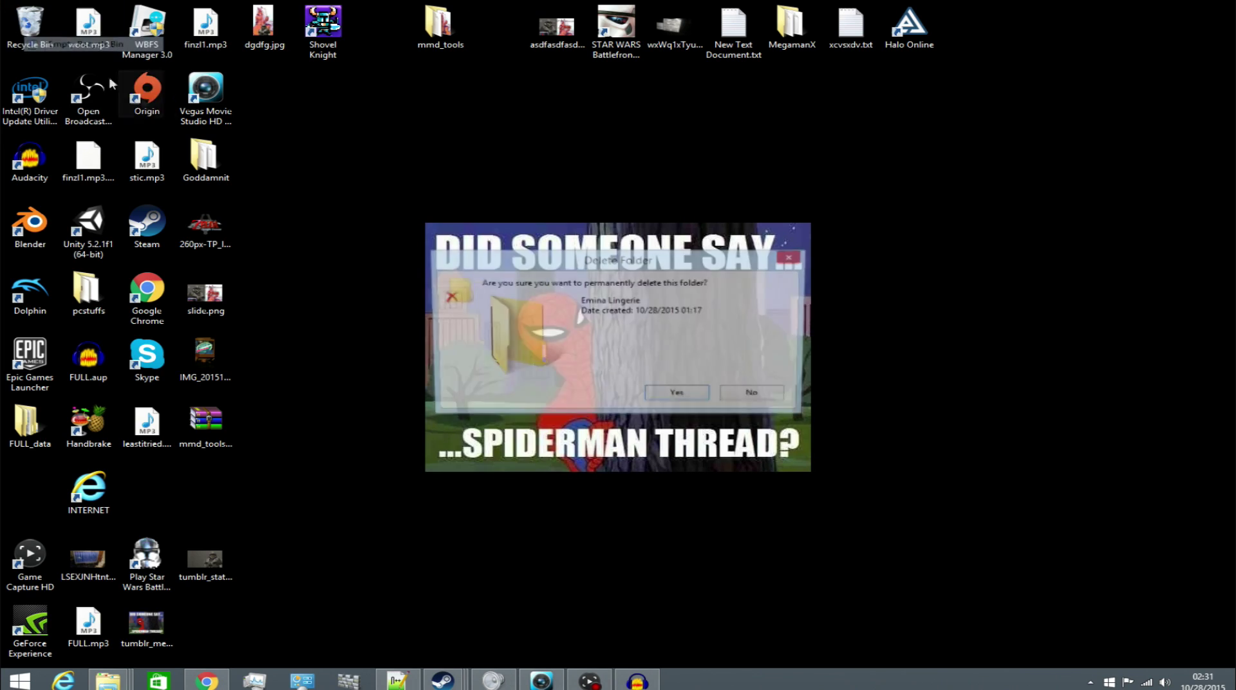
{"action": "left_click", "coordinate": [670, 396]}
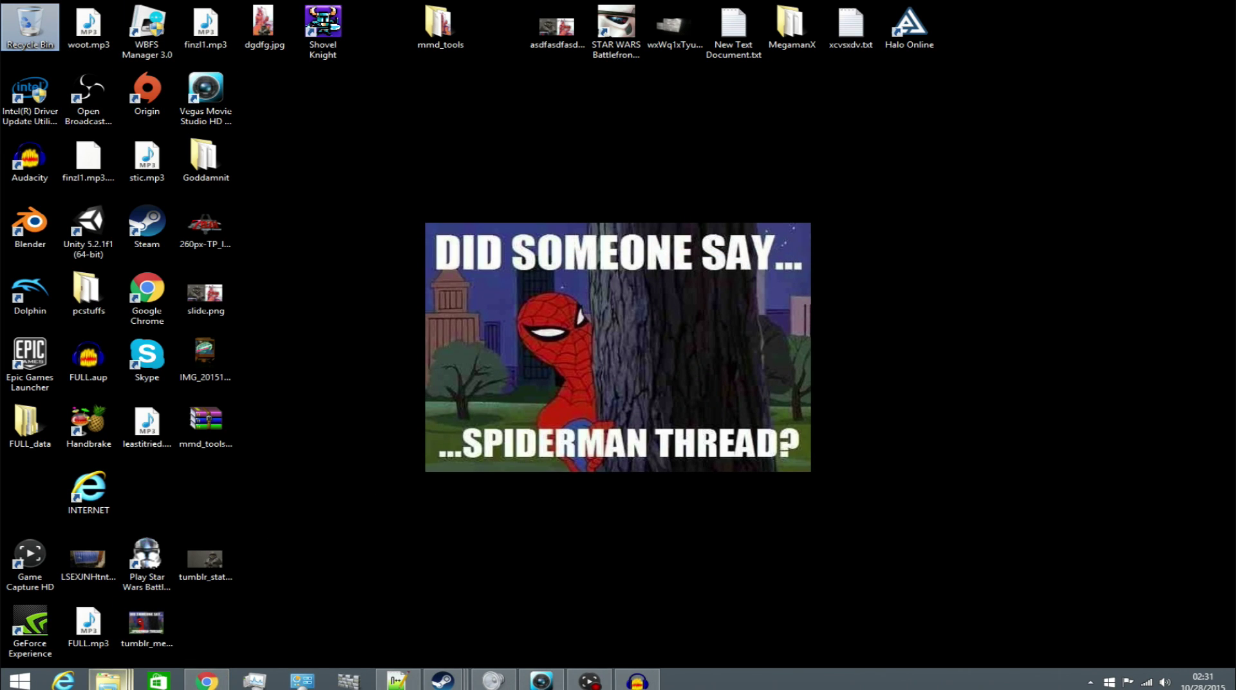
{"action": "key", "text": "super+d"}
{"action": "left_click", "coordinate": [412, 8]}
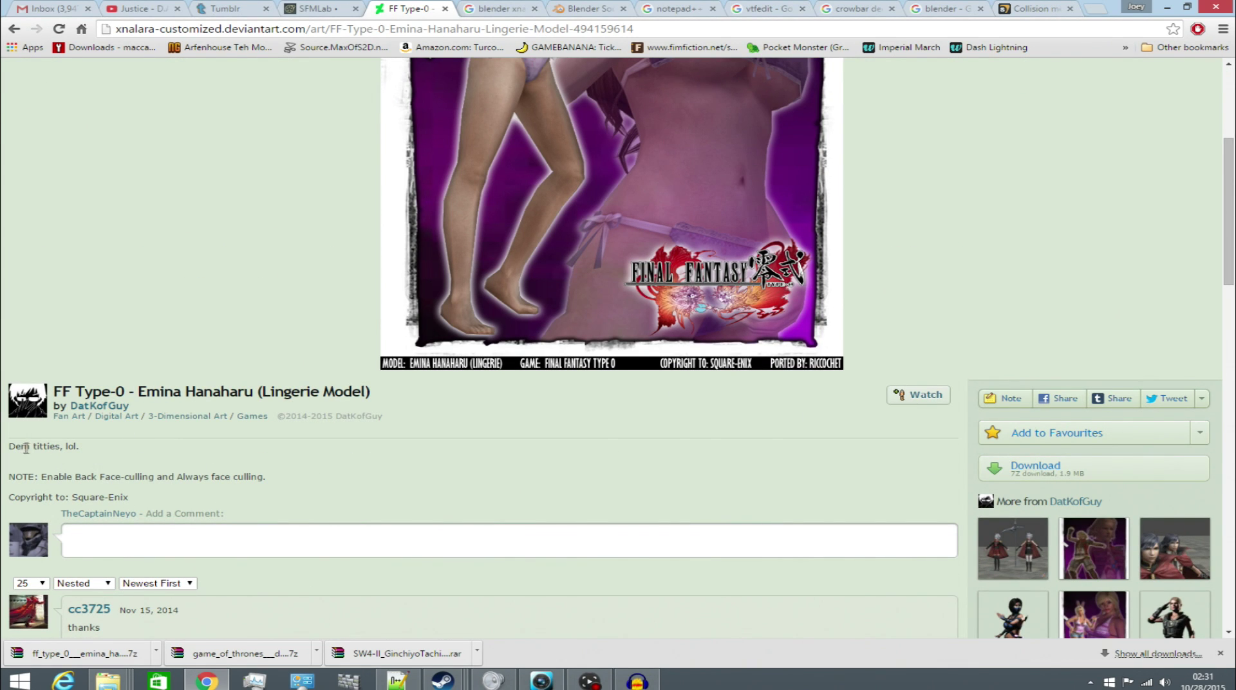
- Download the Emina Hanaharu model archive from the FF Type-0 DeviantArt page
{"action": "left_click_drag", "start_coordinate": [121, 455], "coordinate": [9, 447]}
{"action": "scroll", "coordinate": [438, 436], "scroll_direction": "up", "scroll_amount": 4}
{"action": "scroll", "coordinate": [745, 271], "scroll_direction": "down", "scroll_amount": 4}
{"action": "left_click", "coordinate": [1036, 467]}
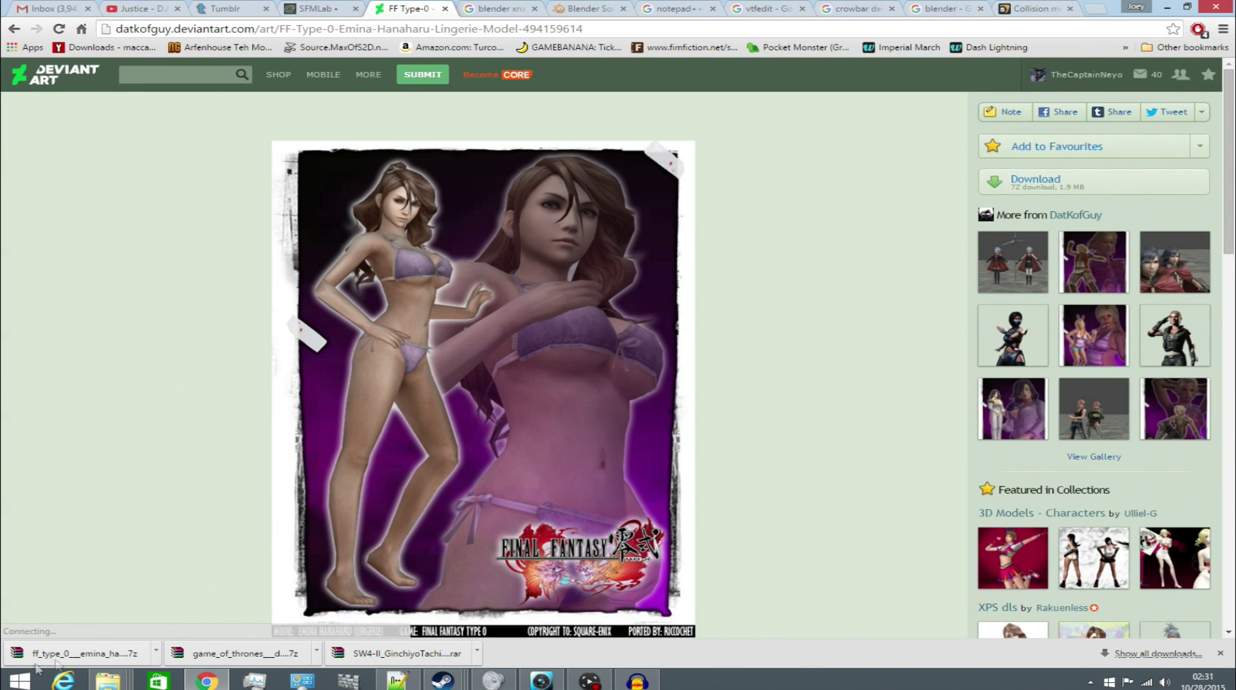
- Minimize Chrome and launch Blender from its desktop icon
{"action": "left_click", "coordinate": [502, 8]}
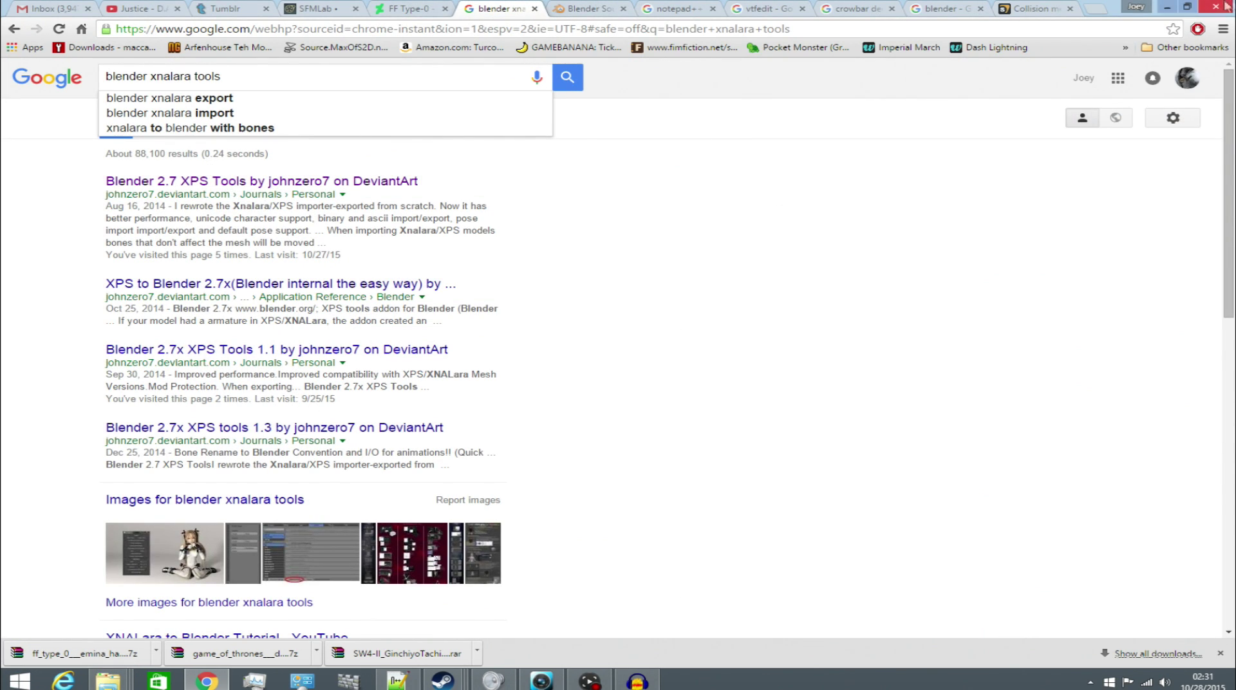
{"action": "left_click", "coordinate": [1168, 6]}
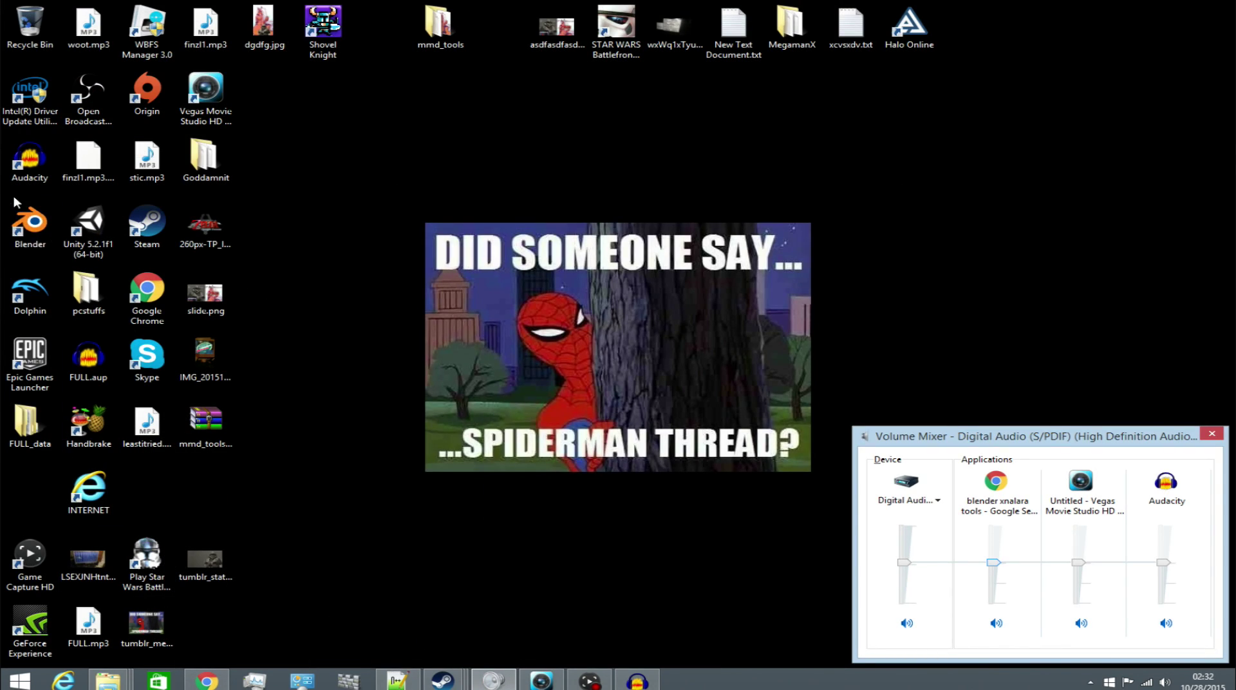
{"action": "double_click", "coordinate": [31, 222]}
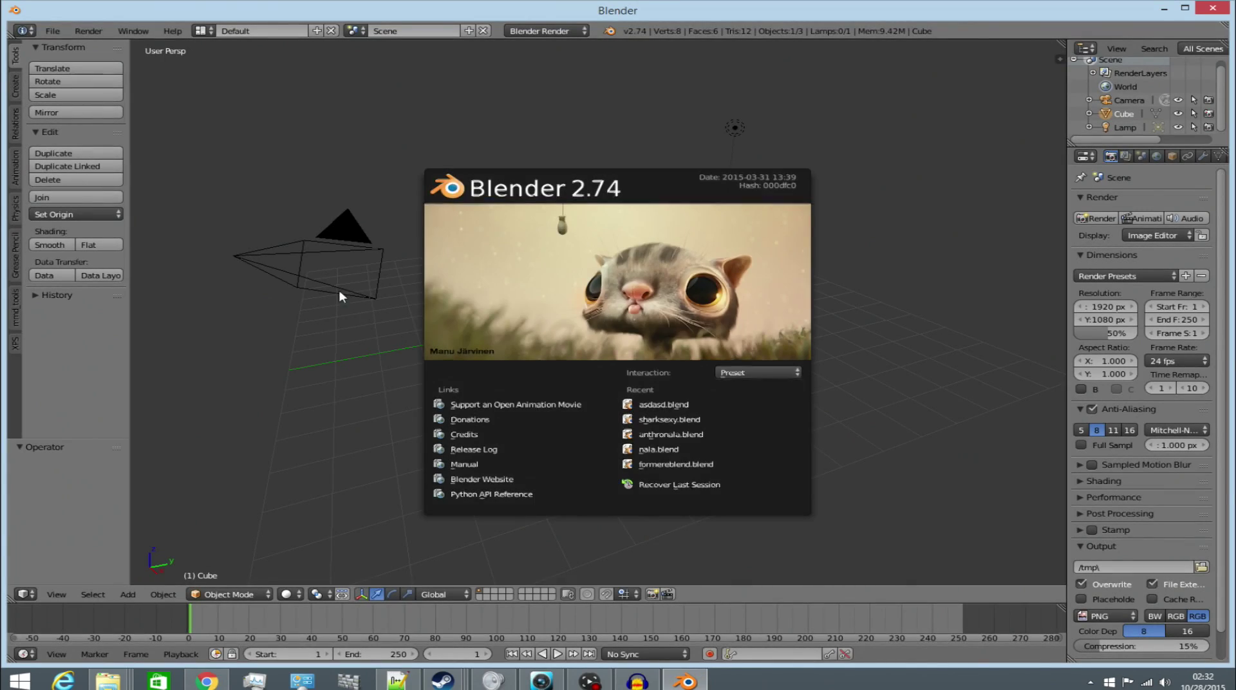
- Close the splash screen and delete the default cube
{"action": "left_click", "coordinate": [416, 324]}
{"action": "key", "text": "x"}
{"action": "left_click", "coordinate": [514, 351]}
- In Add-ons preferences, browse E:\Downloads to XNALaraMesh(1.5.3).zip, then cancel without installing
{"action": "left_click", "coordinate": [52, 31]}
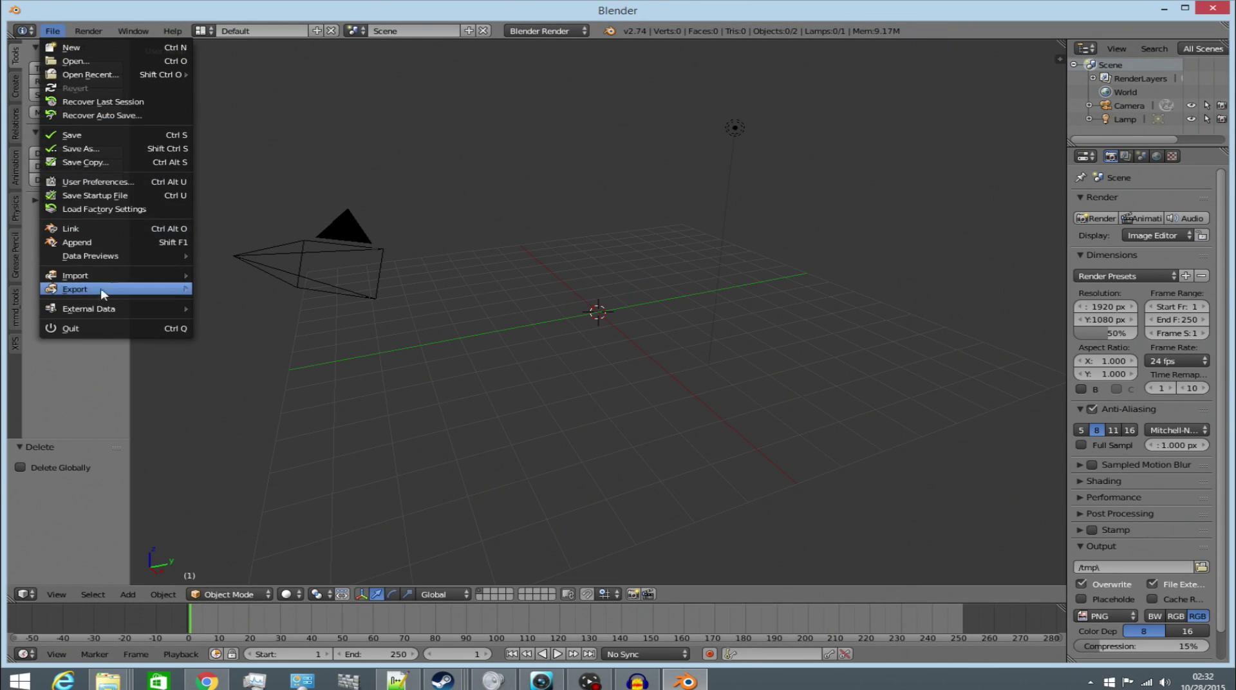
{"action": "left_click", "coordinate": [123, 182]}
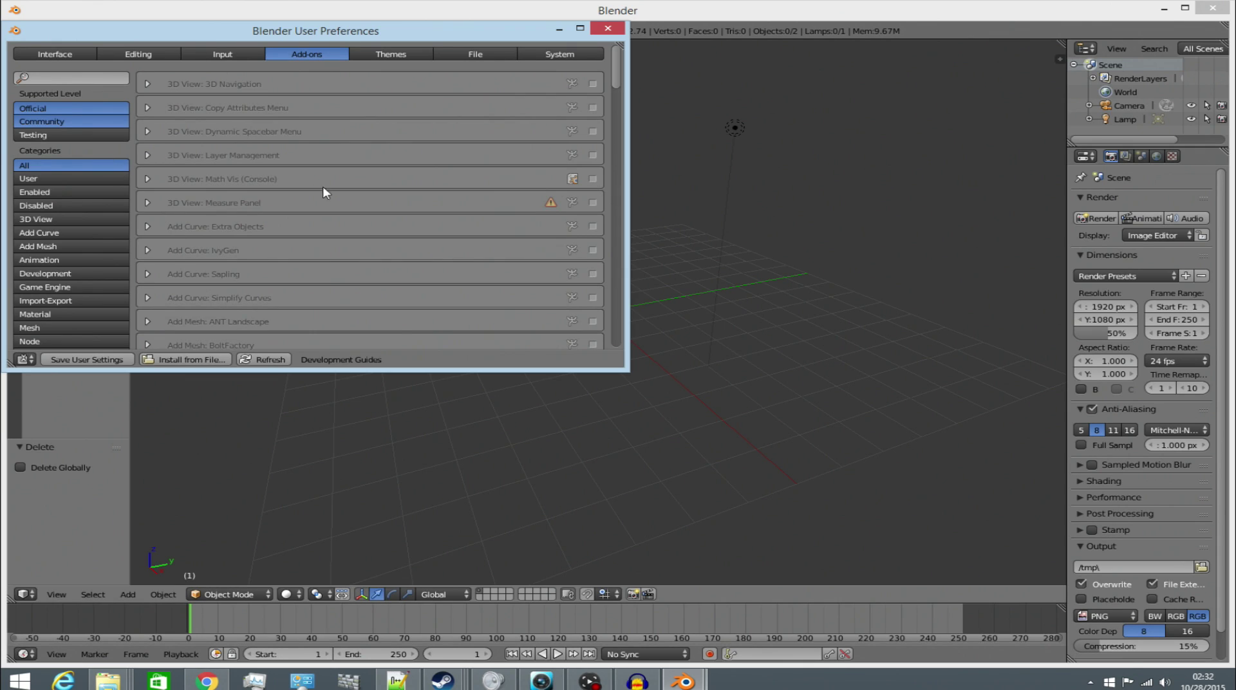
{"action": "left_click", "coordinate": [187, 359]}
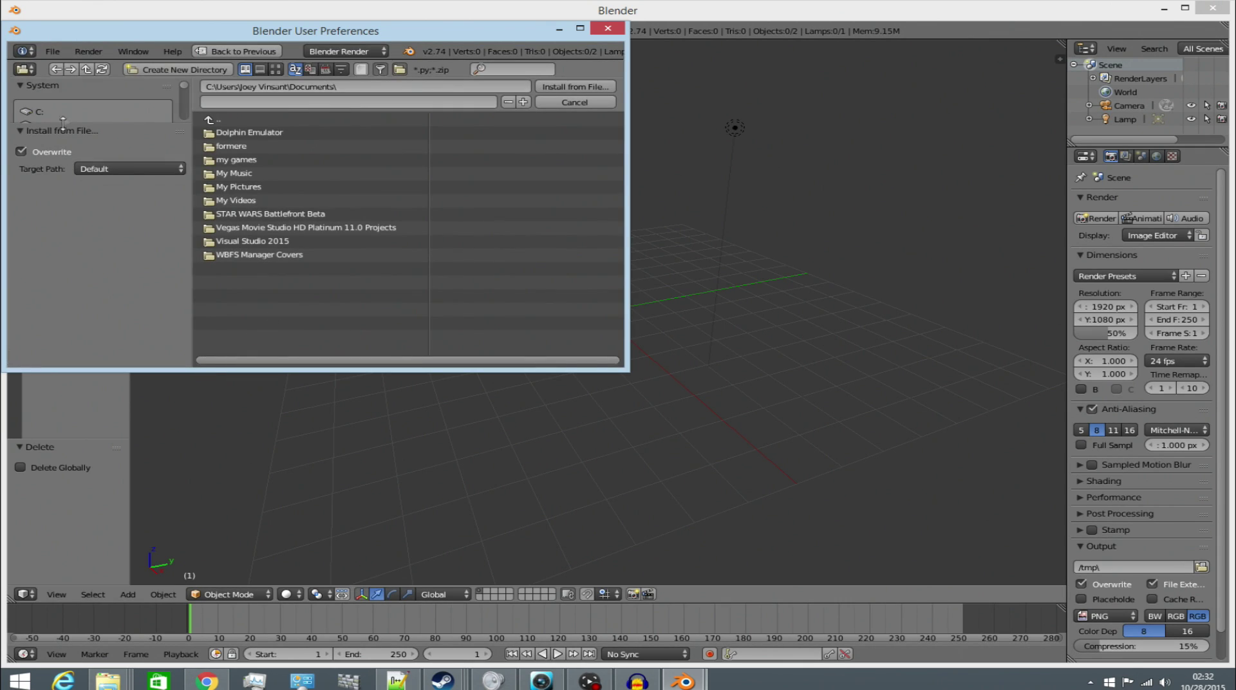
{"action": "scroll", "coordinate": [164, 105], "scroll_direction": "down", "scroll_amount": 1}
{"action": "left_click", "coordinate": [48, 89]}
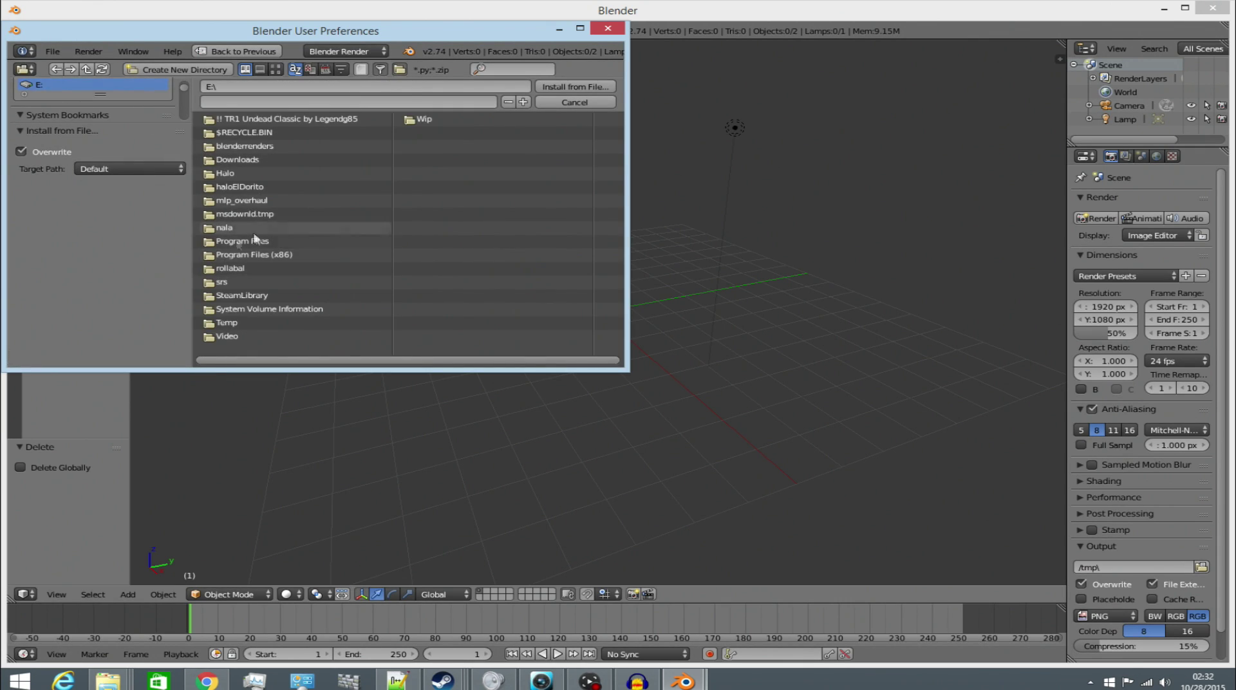
{"action": "left_click", "coordinate": [257, 158]}
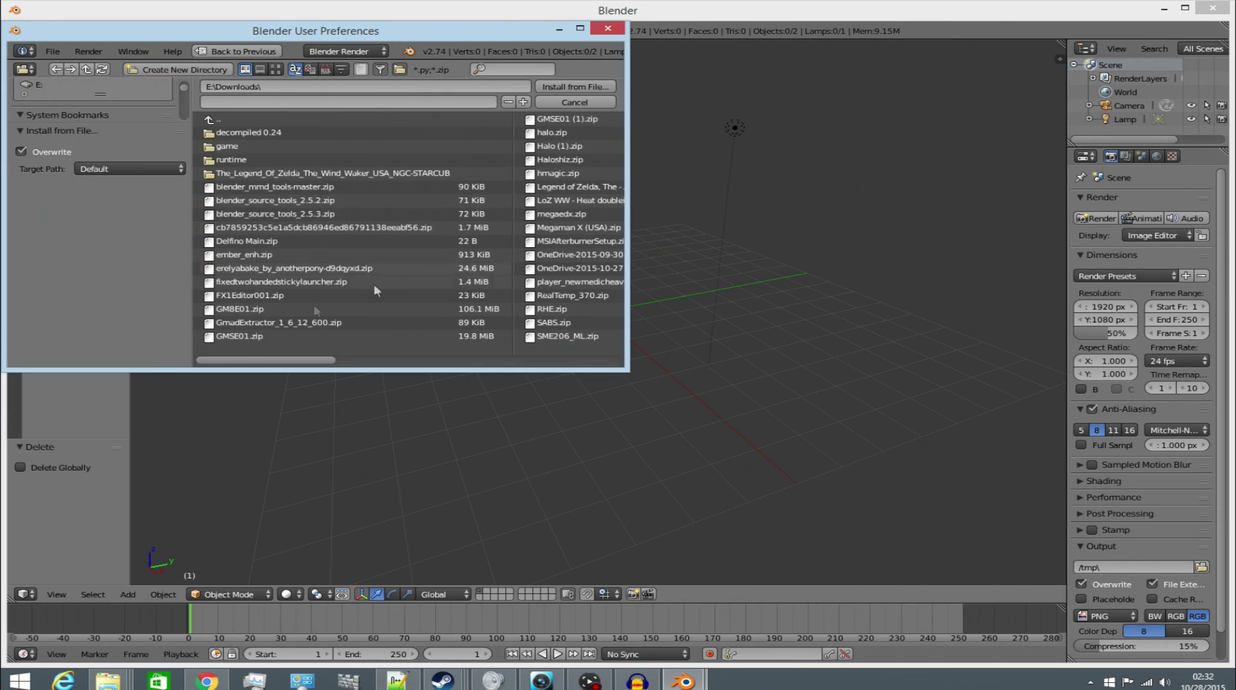
{"action": "left_click_drag", "start_coordinate": [247, 362], "coordinate": [386, 360]}
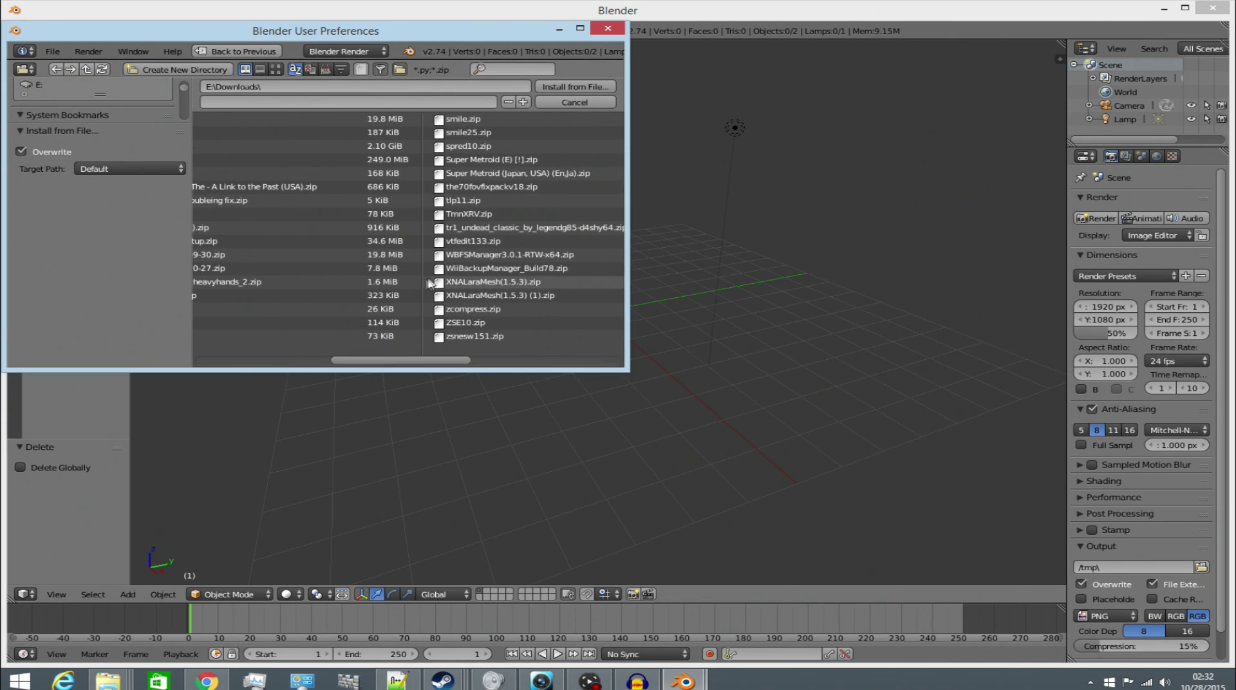
{"action": "left_click", "coordinate": [531, 283]}
{"action": "left_click", "coordinate": [586, 101]}
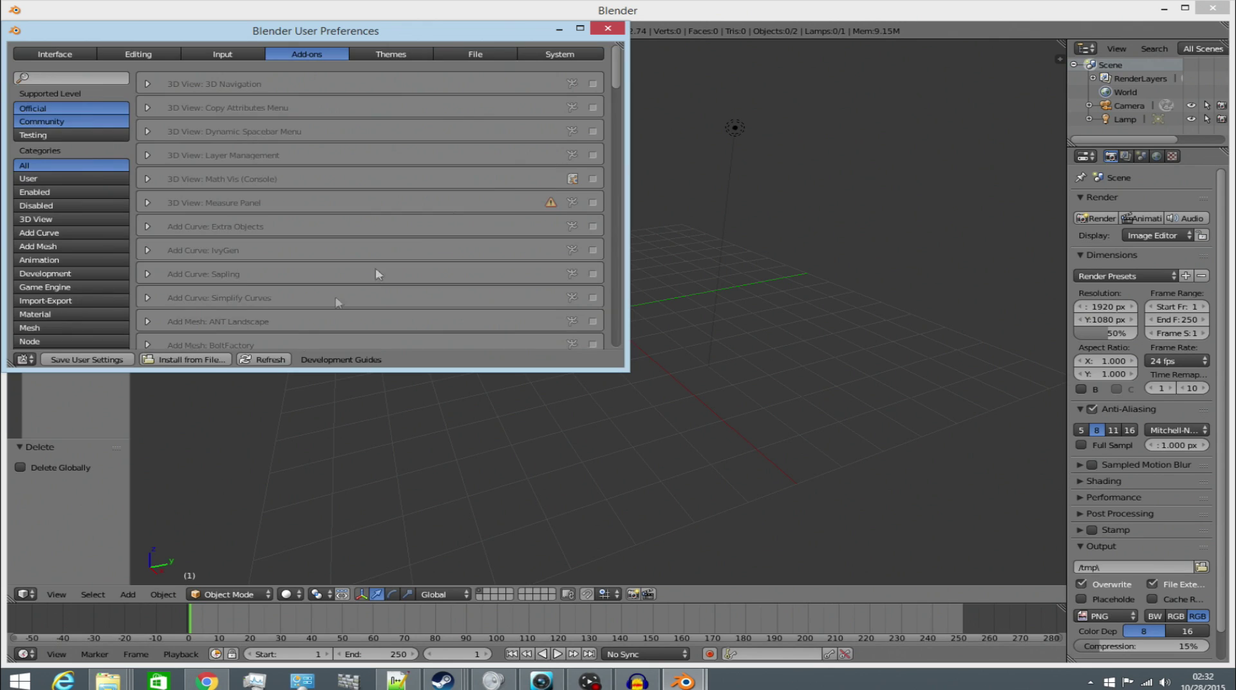
- Save the user settings and close the User Preferences window
{"action": "scroll", "coordinate": [562, 211], "scroll_direction": "down", "scroll_amount": 15}
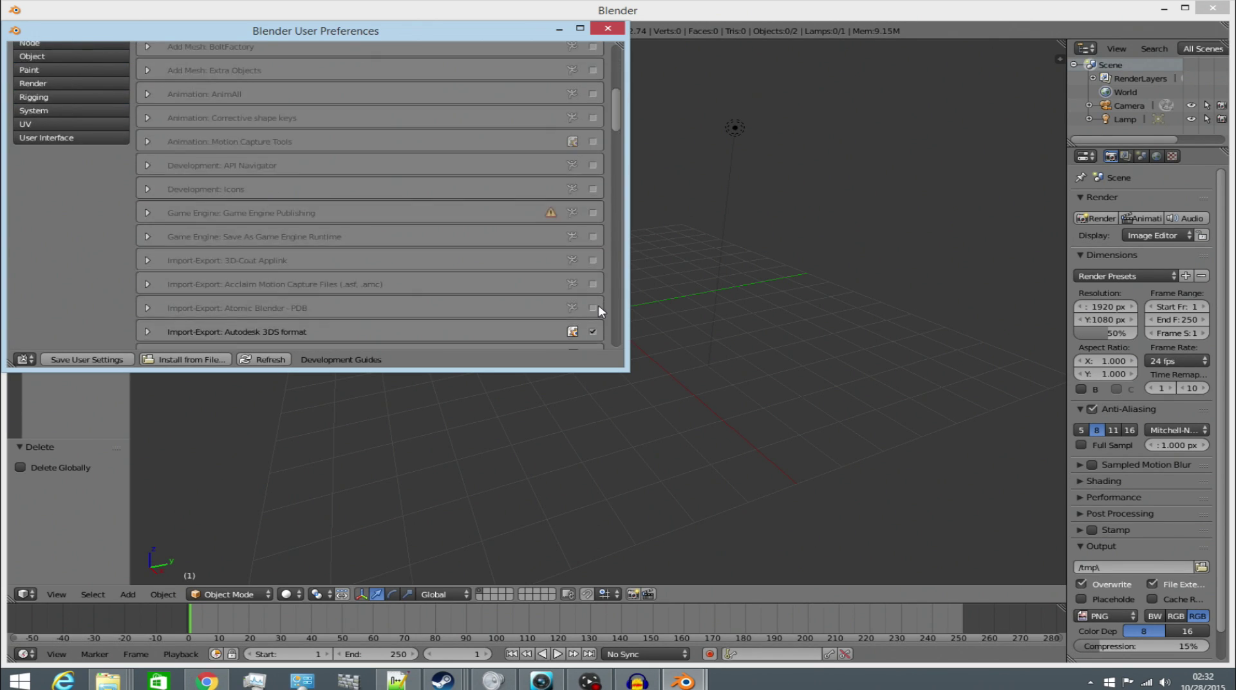
{"action": "scroll", "coordinate": [454, 161], "scroll_direction": "up", "scroll_amount": 15}
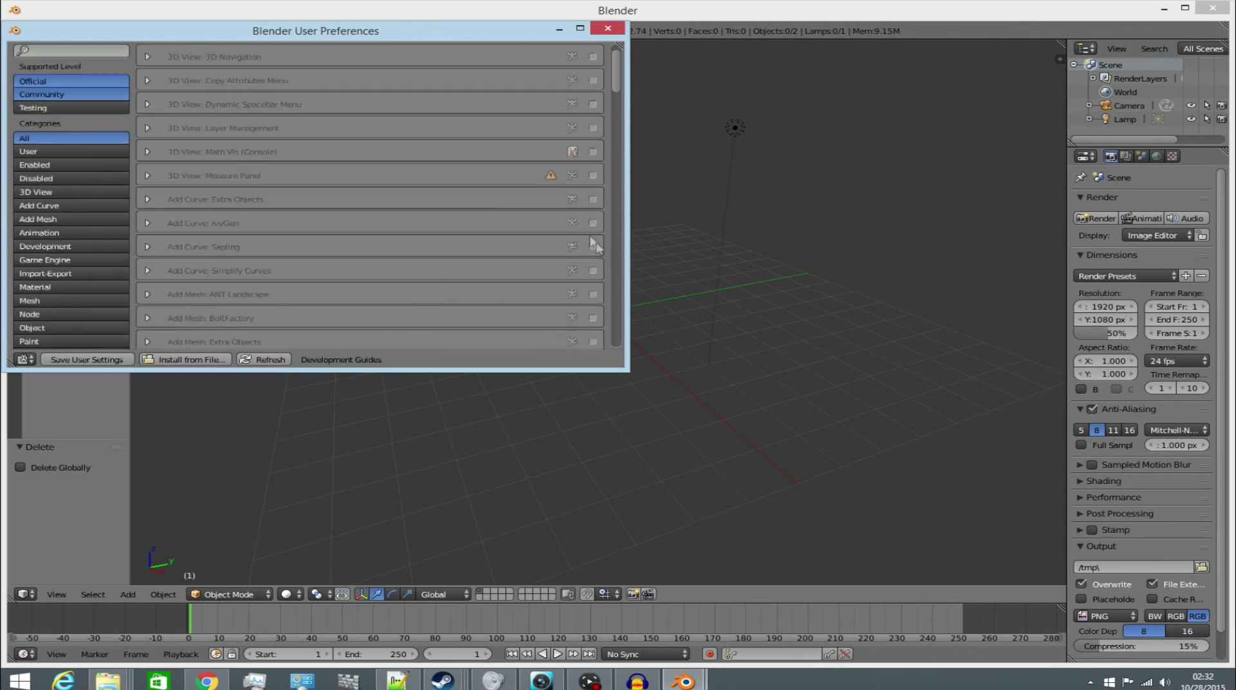
{"action": "left_click", "coordinate": [99, 361]}
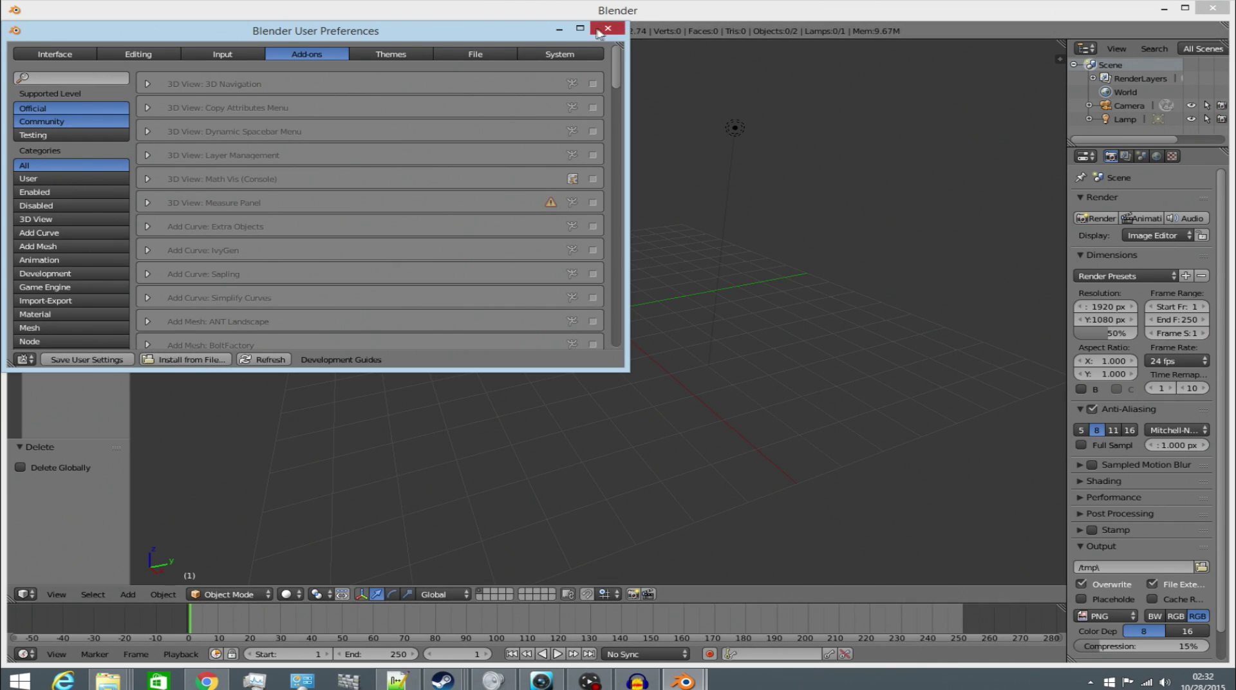
{"action": "left_click", "coordinate": [608, 28]}
{"action": "left_click", "coordinate": [52, 31]}
{"action": "mouse_move", "coordinate": [153, 277]}
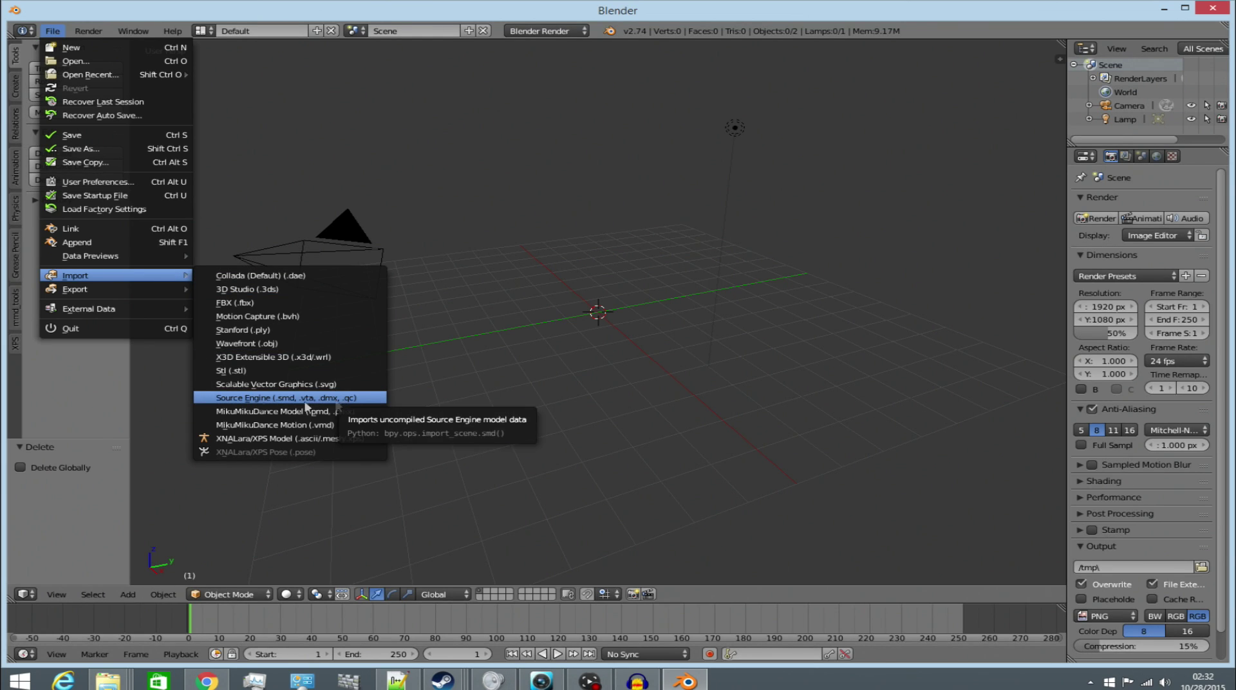
- Import xps.xps from the Emina Lingerie folder as an XNALara/XPS model
{"action": "left_click", "coordinate": [52, 31]}
{"action": "mouse_move", "coordinate": [103, 277]}
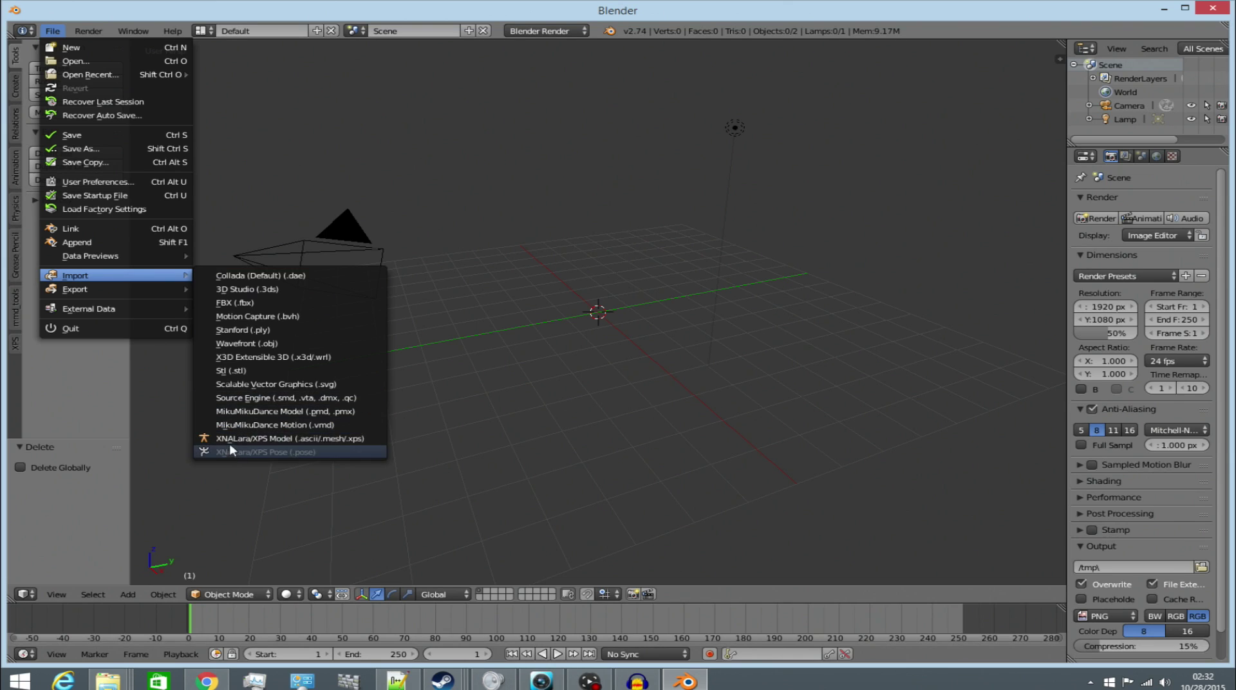
{"action": "left_click", "coordinate": [292, 438]}
{"action": "left_click", "coordinate": [84, 287]}
{"action": "left_click", "coordinate": [276, 141]}
{"action": "key", "text": "Return"}
- Orbit and zoom around the imported character, then switch to orthographic view
{"action": "scroll", "coordinate": [579, 342], "scroll_direction": "up", "scroll_amount": 8}
{"action": "scroll", "coordinate": [520, 384], "scroll_direction": "up", "scroll_amount": 3}
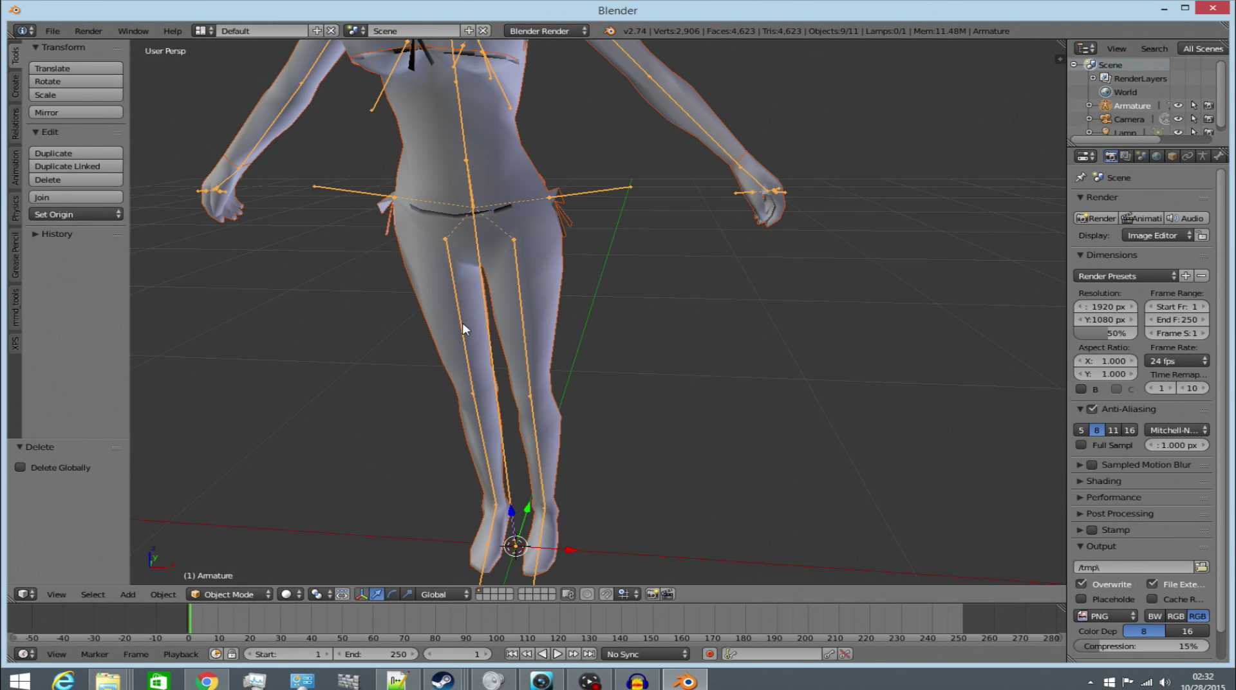
{"action": "middle_click_drag", "start_coordinate": [463, 322], "coordinate": [602, 303]}
{"action": "scroll", "coordinate": [519, 307], "scroll_direction": "down", "scroll_amount": 4}
{"action": "middle_click_drag", "start_coordinate": [454, 278], "coordinate": [532, 312]}
{"action": "scroll", "coordinate": [519, 314], "scroll_direction": "up", "scroll_amount": 3}
{"action": "scroll", "coordinate": [520, 314], "scroll_direction": "down", "scroll_amount": 3}
{"action": "scroll", "coordinate": [585, 319], "scroll_direction": "up", "scroll_amount": 4}
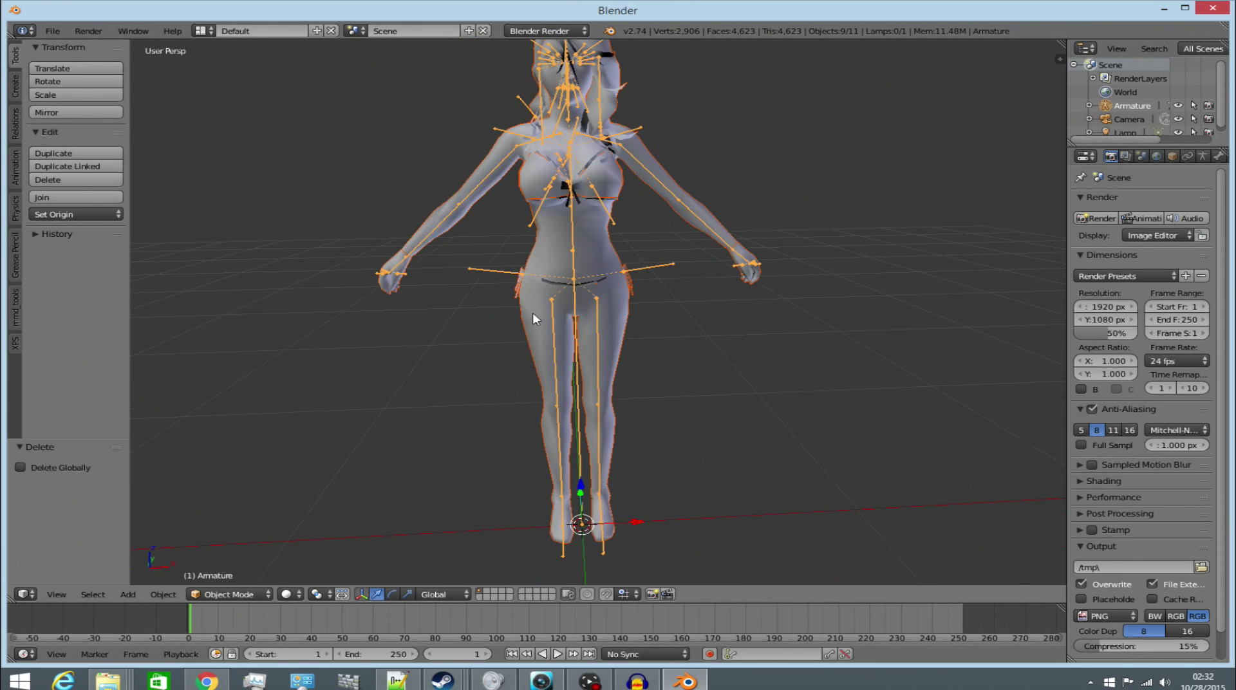
{"action": "key", "text": "KP_5"}
{"action": "scroll", "coordinate": [603, 318], "scroll_direction": "down", "scroll_amount": 5}
{"action": "scroll", "coordinate": [604, 318], "scroll_direction": "up", "scroll_amount": 4}
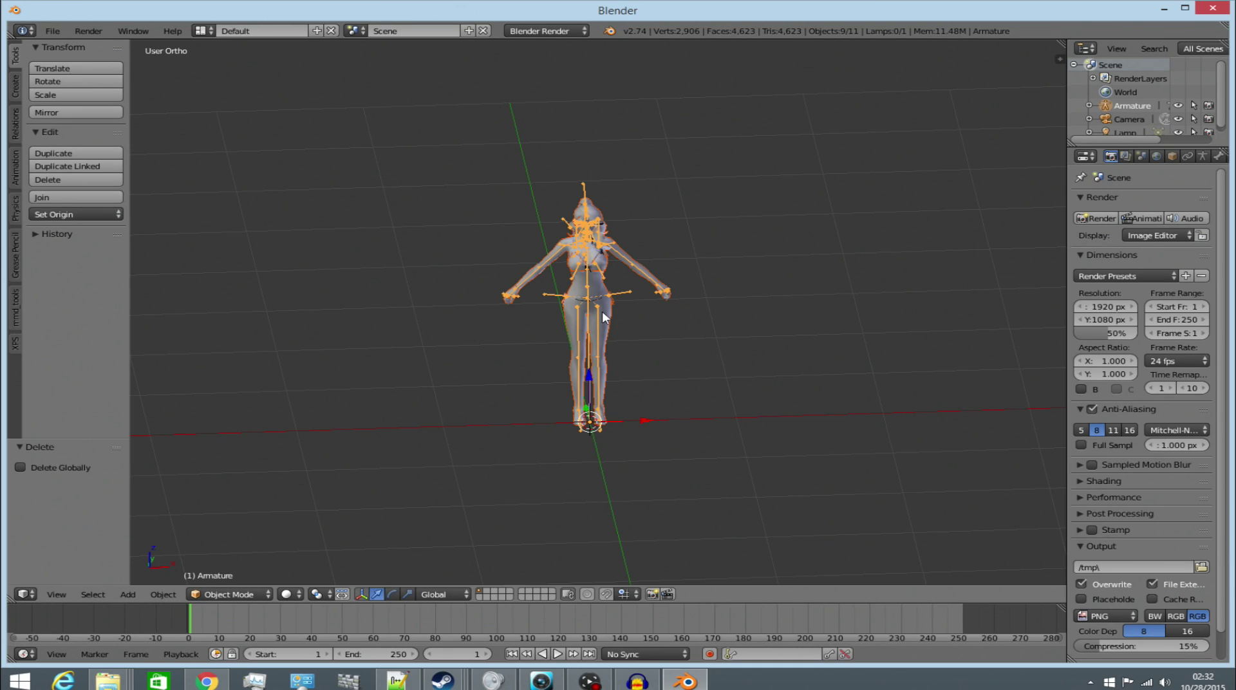
- Check the character in side, front and top ortho views, tilting the view in numpad steps
{"action": "key", "text": "KP_3"}
{"action": "key", "text": "KP_1"}
{"action": "key", "text": "KP_7"}
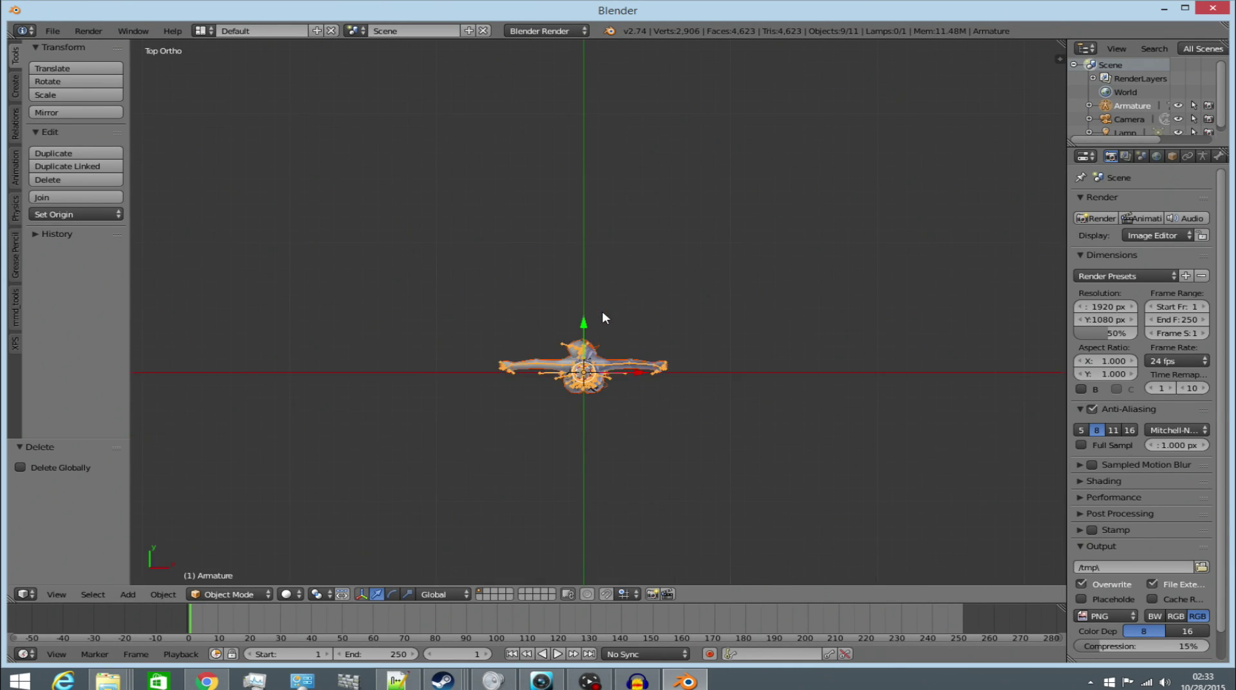
{"action": "key", "text": "KP_4"}
{"action": "key", "text": "KP_2"}
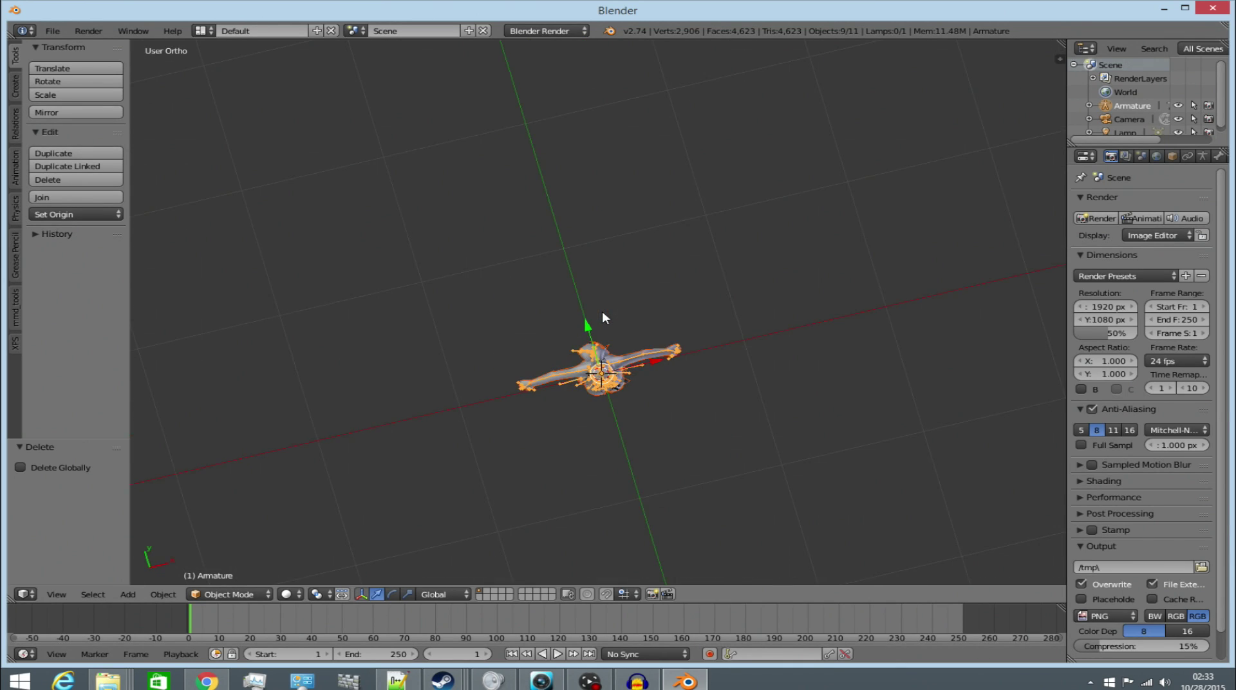
{"action": "key", "text": "KP_8"}
{"action": "key", "text": "KP_2"}
{"action": "key", "text": "KP_6"}
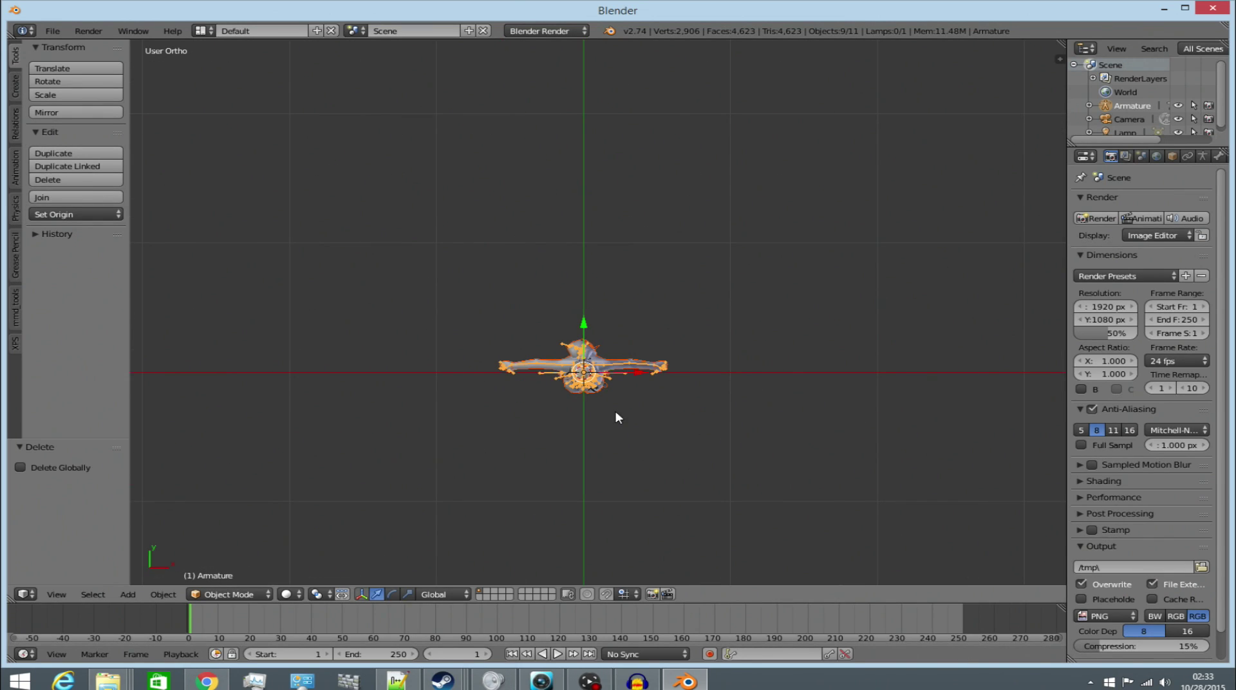
- Return to front and side views, switch to perspective, orbit downward, and select the 7_Material35_1_0_0 body mesh
{"action": "key", "text": "KP_4"}
{"action": "key", "text": "KP_6"}
{"action": "key", "text": "KP_1"}
{"action": "key", "text": "KP_4"}
{"action": "key", "text": "KP_4"}
{"action": "key", "text": "KP_4"}
{"action": "key", "text": "KP_4"}
{"action": "key", "text": "KP_4"}
{"action": "key", "text": "KP_4"}
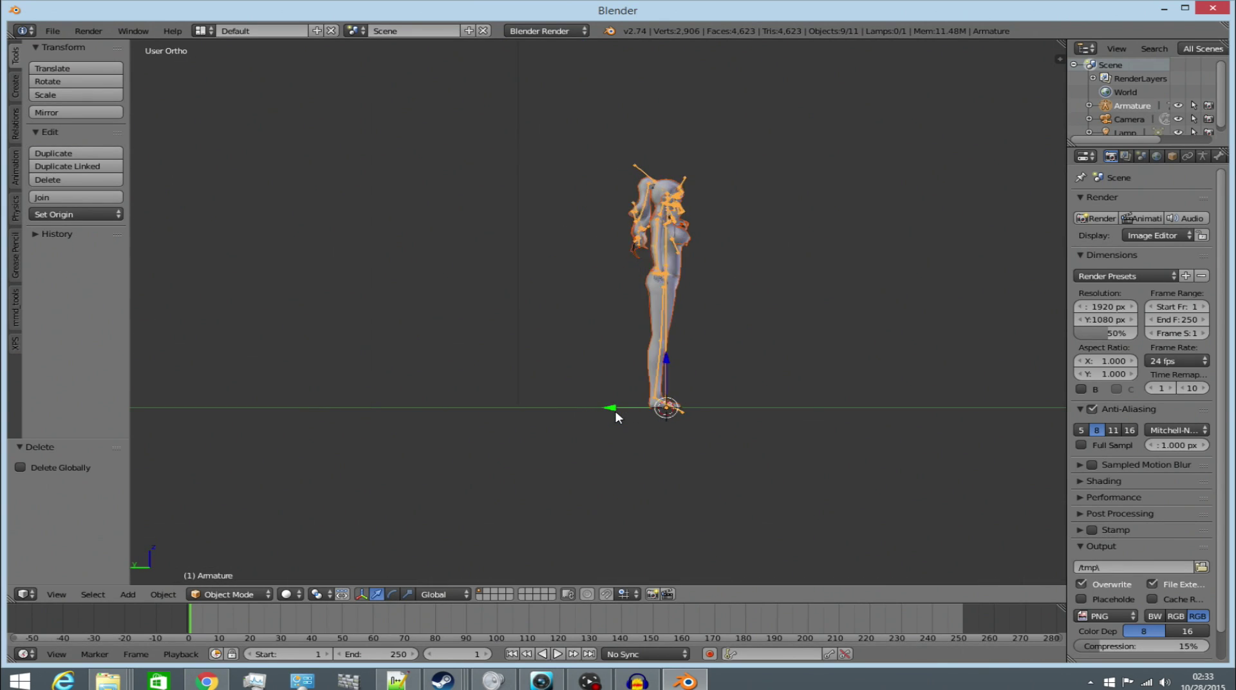
{"action": "key", "text": "KP_5"}
{"action": "middle_click_drag", "start_coordinate": [653, 298], "coordinate": [521, 302]}
{"action": "scroll", "coordinate": [521, 304], "scroll_direction": "up", "scroll_amount": 2}
{"action": "middle_click_drag", "start_coordinate": [623, 283], "coordinate": [645, 329]}
{"action": "scroll", "coordinate": [644, 327], "scroll_direction": "up", "scroll_amount": 2}
{"action": "right_click", "coordinate": [605, 288]}
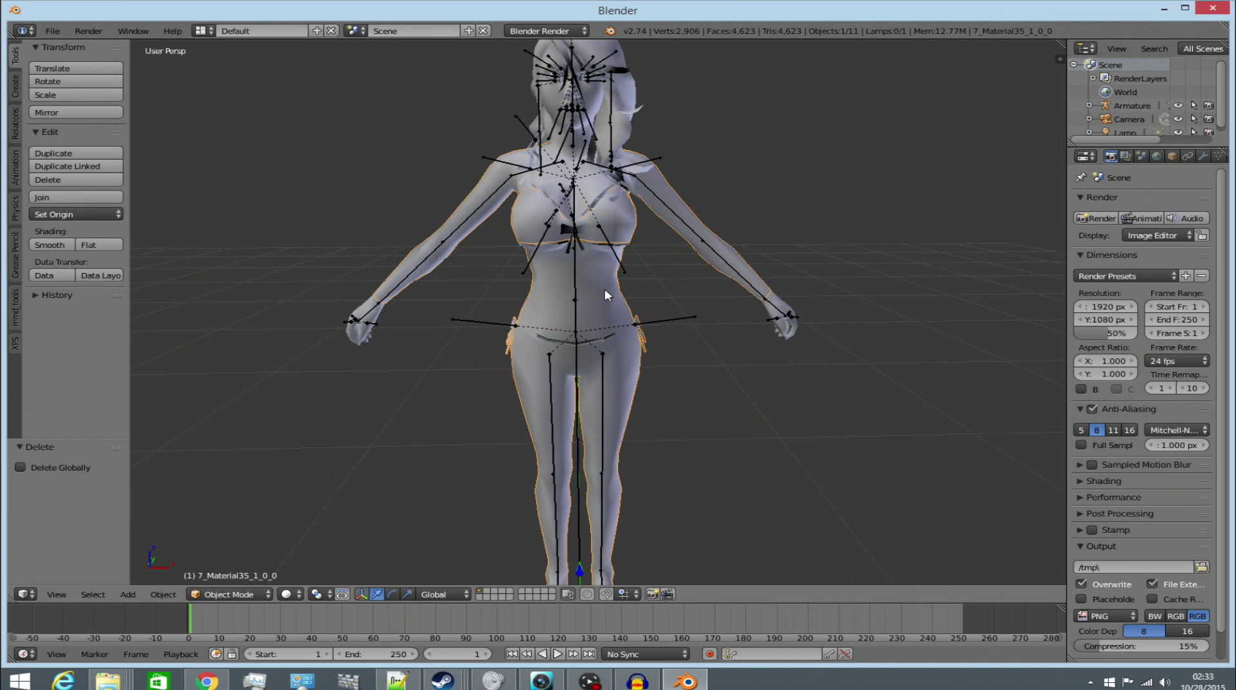
- Select all the character's objects and join them into one mesh
{"action": "right_click", "coordinate": [605, 296]}
{"action": "key", "text": "a"}
{"action": "key", "text": "a"}
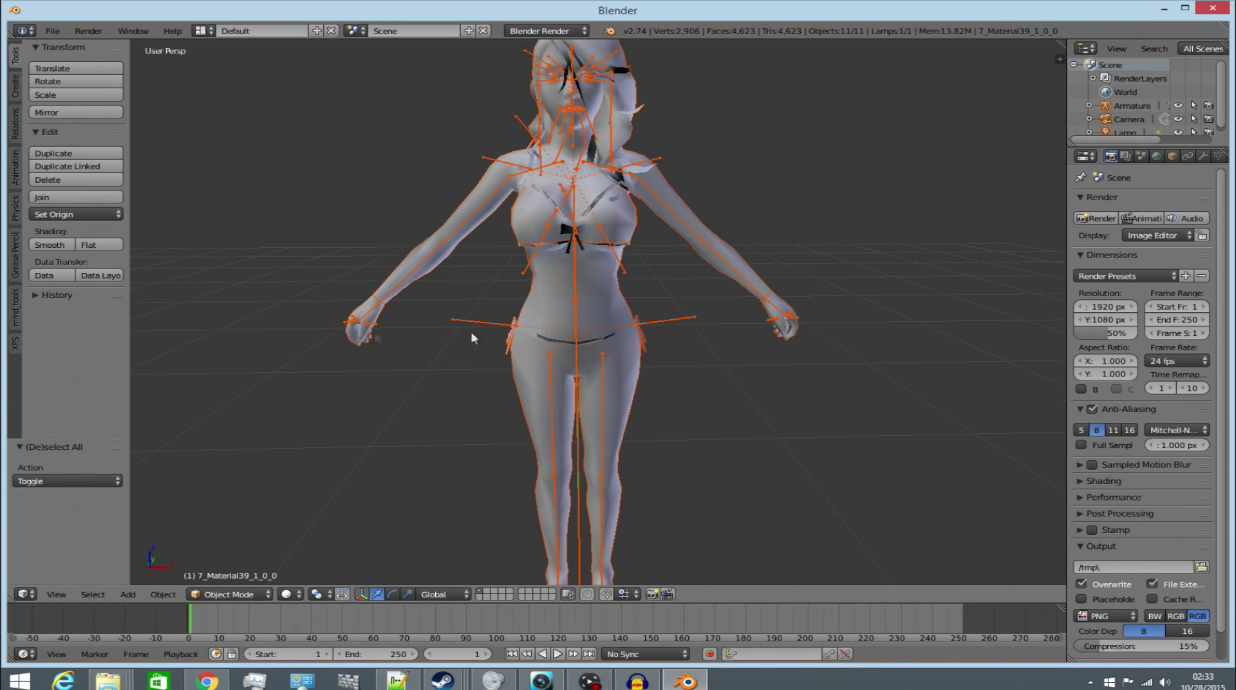
{"action": "left_click", "coordinate": [64, 198]}
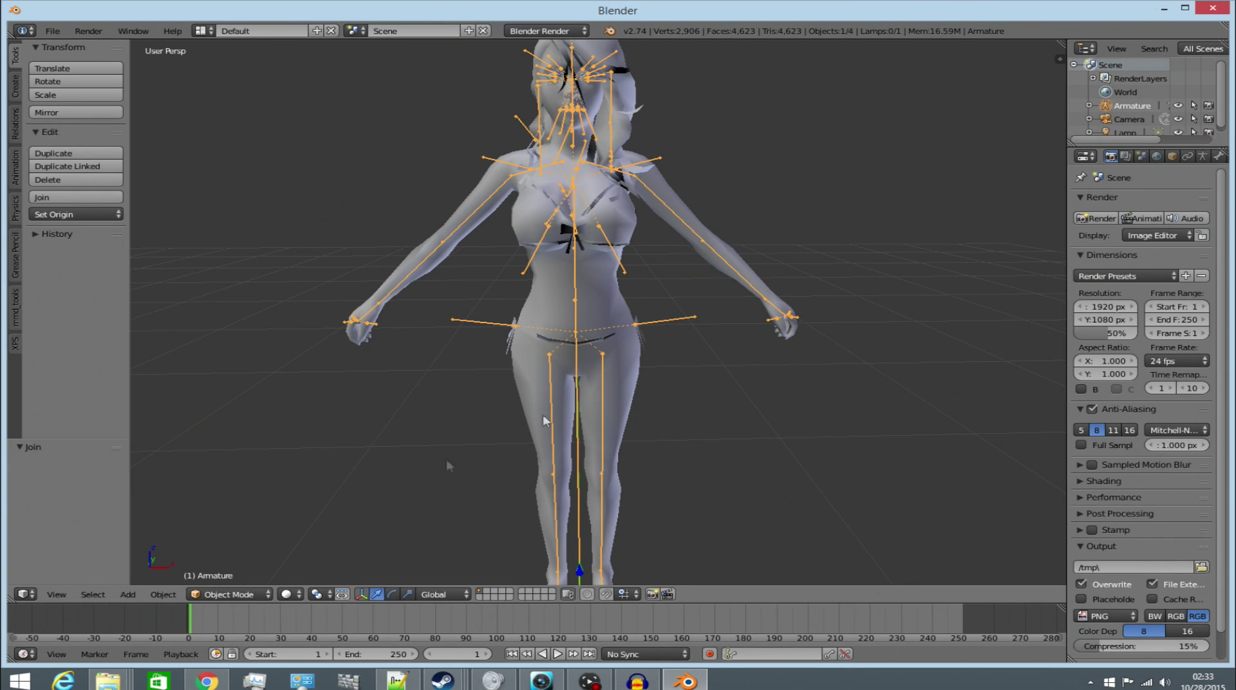
- Enter the armature's Edit Mode and show only the bones on layer 2
{"action": "left_click", "coordinate": [251, 594]}
{"action": "left_click", "coordinate": [228, 563]}
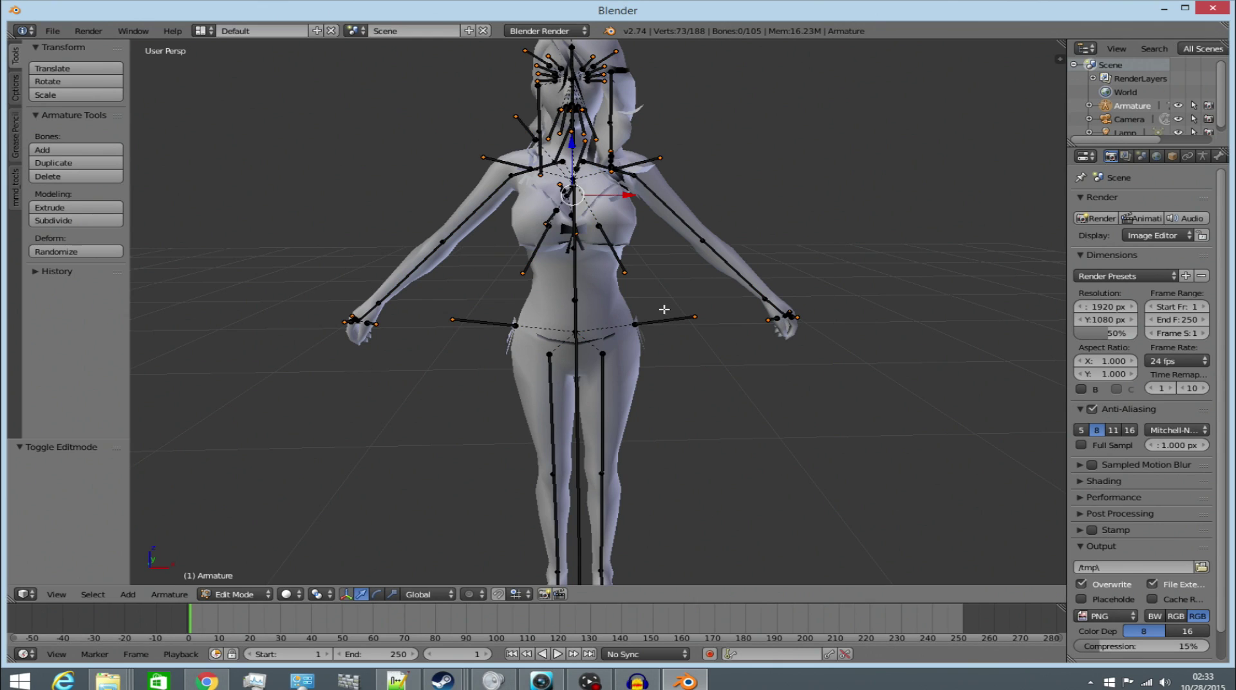
{"action": "key", "text": "a"}
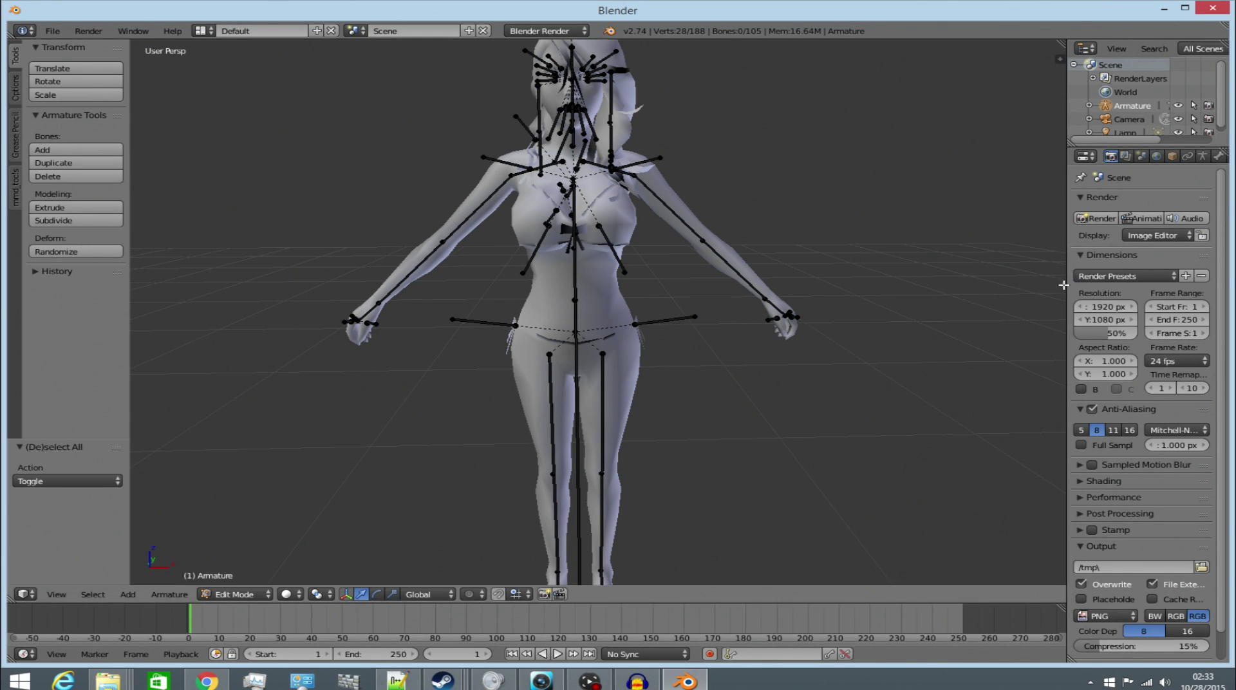
{"action": "left_click_drag", "start_coordinate": [1069, 278], "coordinate": [875, 276]}
{"action": "left_click", "coordinate": [949, 156]}
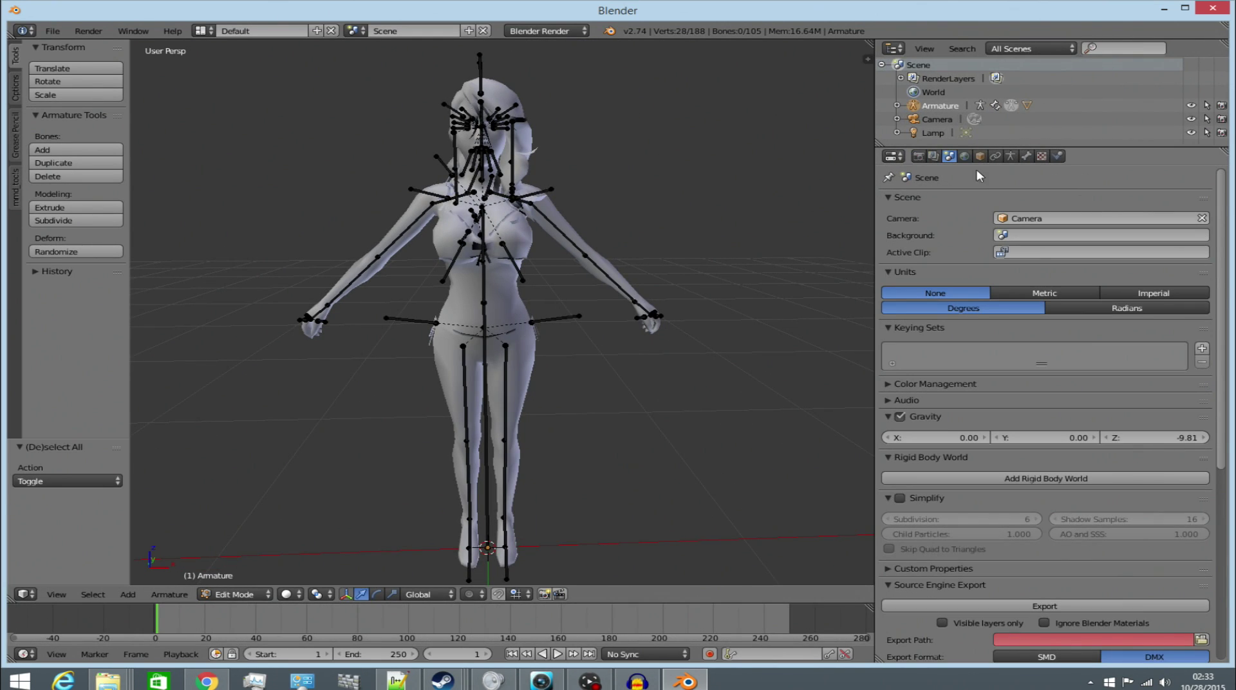
{"action": "left_click", "coordinate": [1008, 156]}
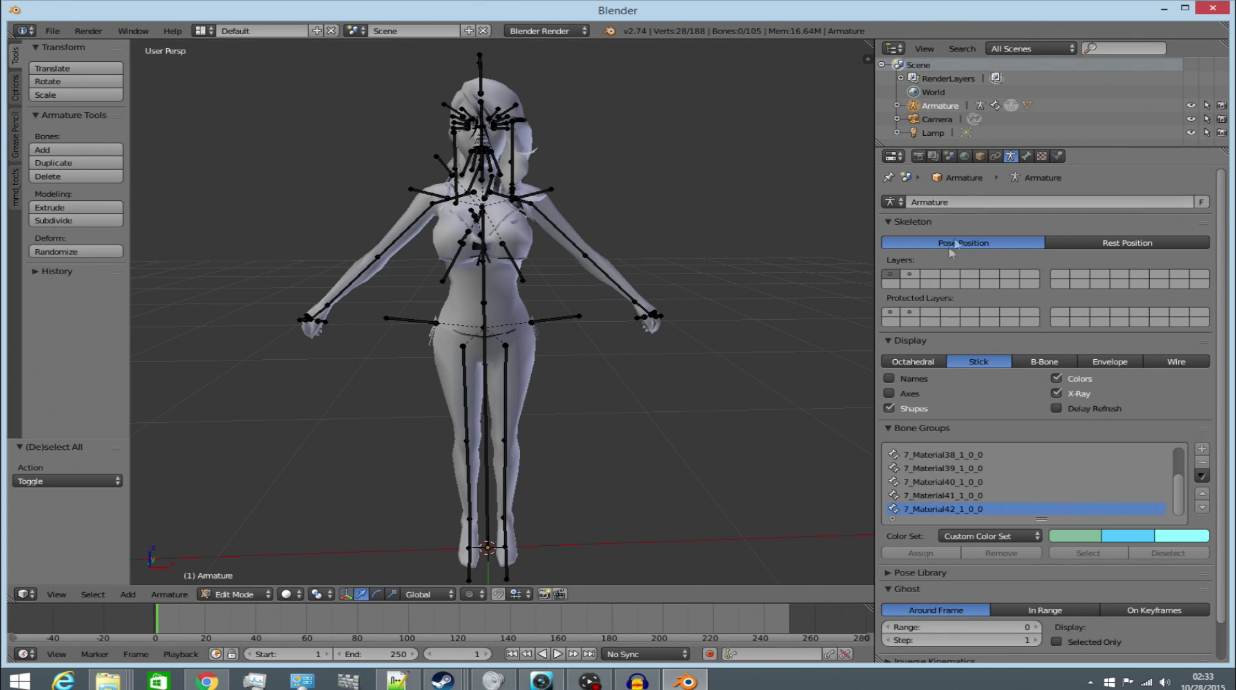
{"action": "left_click", "coordinate": [910, 277]}
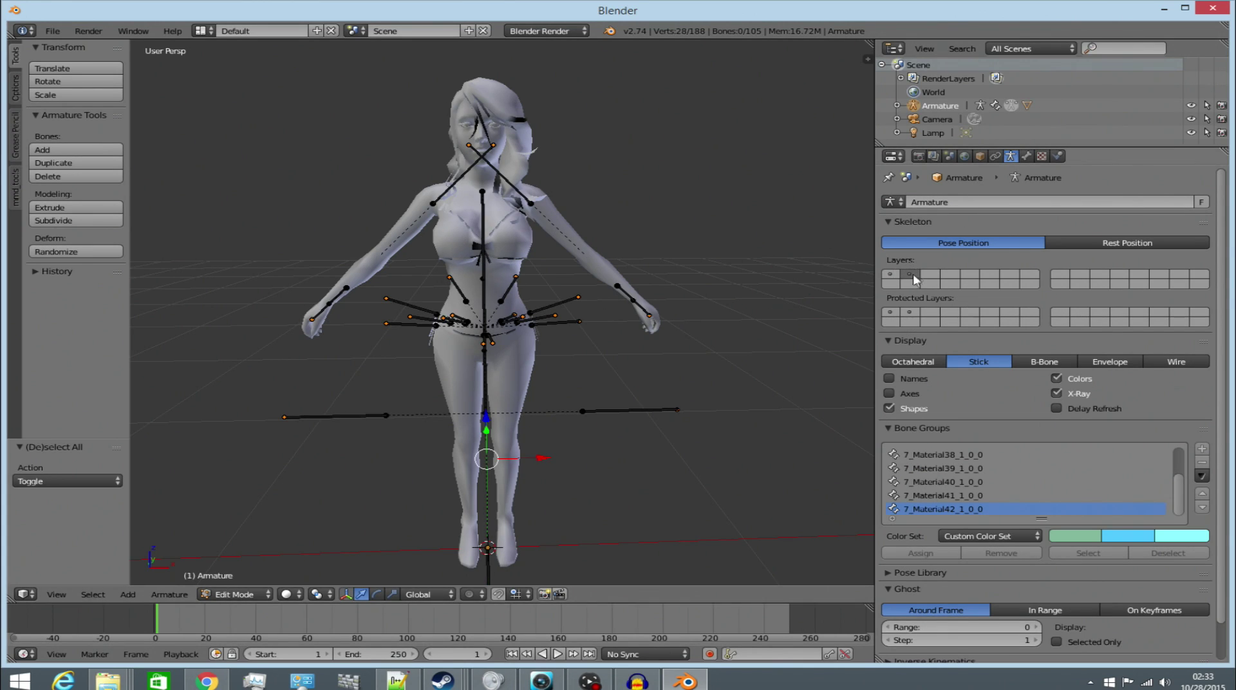
- Delete all layer-2 bones, cutting 105 bones to 72, and return to Object Mode
{"action": "key", "text": "a"}
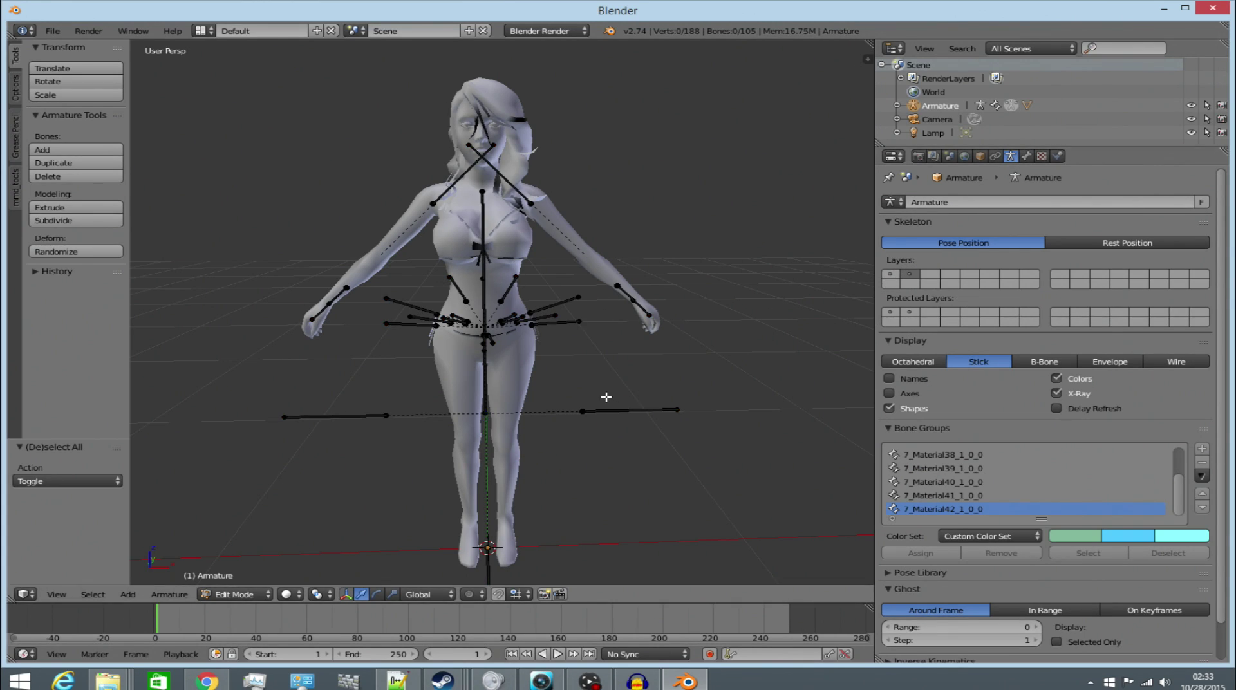
{"action": "key", "text": "a"}
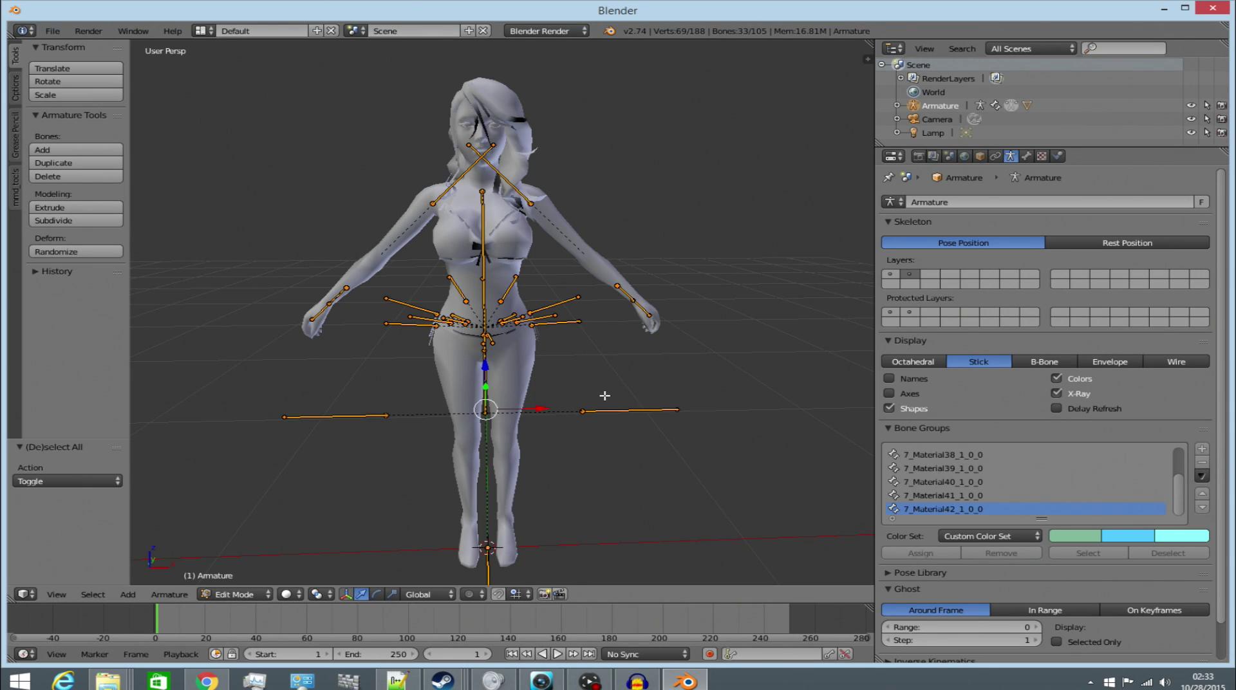
{"action": "key", "text": "x"}
{"action": "left_click", "coordinate": [604, 395]}
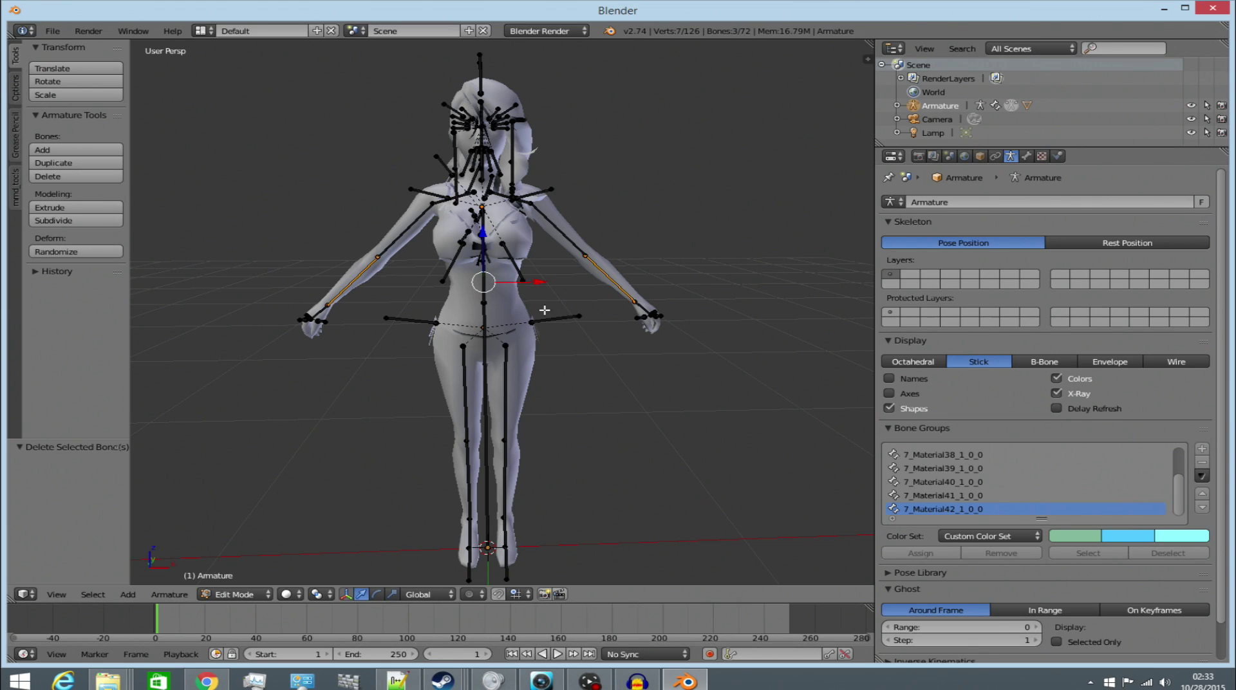
{"action": "left_click", "coordinate": [234, 594]}
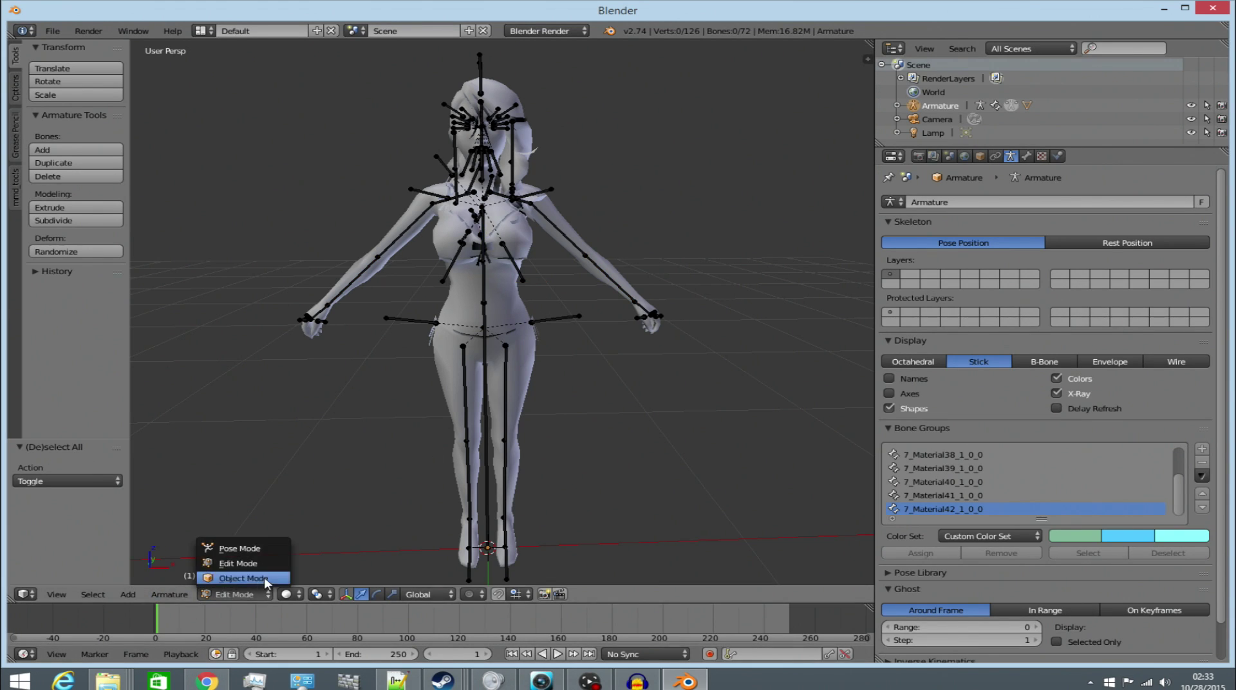
{"action": "left_click", "coordinate": [242, 543]}
{"action": "right_click", "coordinate": [484, 327]}
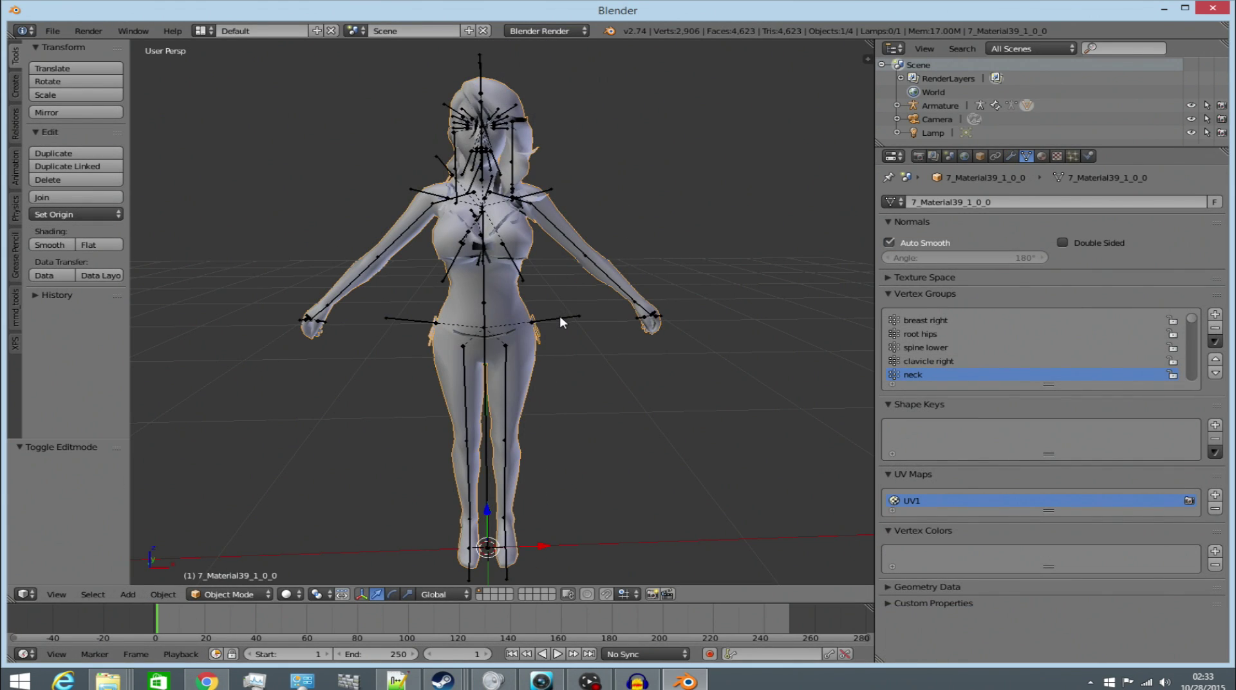
- Parent the merged mesh to the armature using Ctrl+P With Empty Groups
{"action": "right_click", "coordinate": [559, 316], "text": "shift"}
{"action": "right_click", "coordinate": [504, 303]}
{"action": "right_click", "coordinate": [558, 319], "text": "shift"}
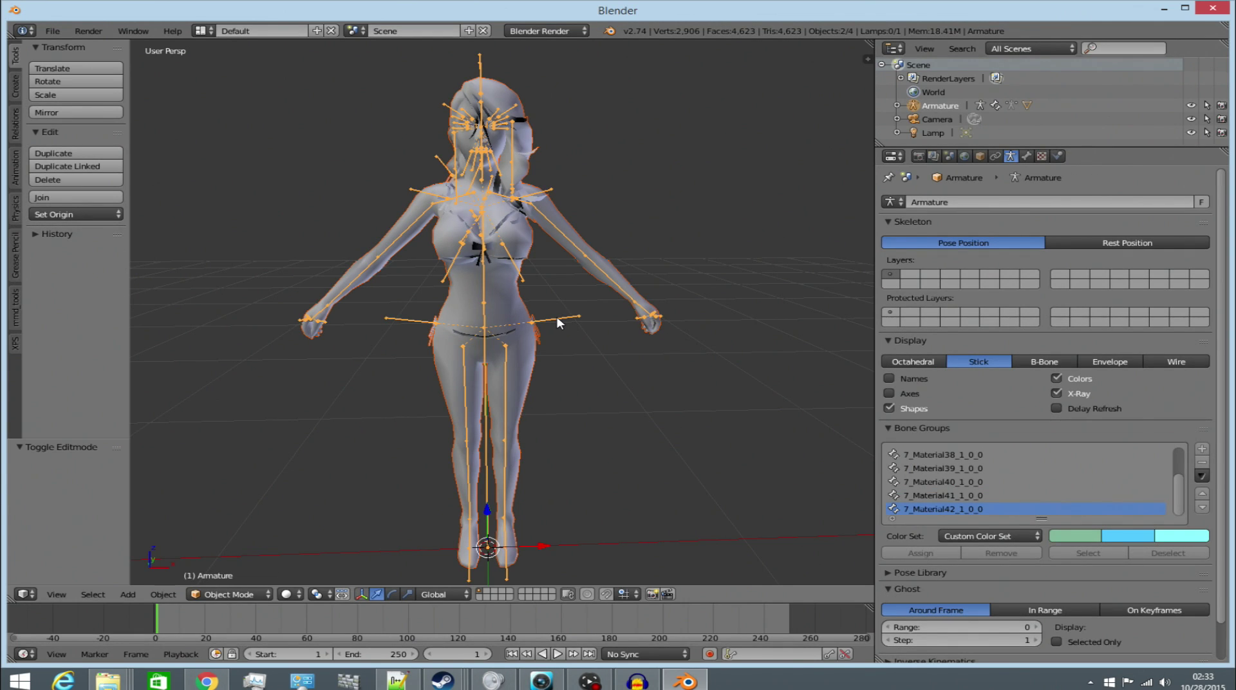
{"action": "key", "text": "ctrl+p"}
{"action": "left_click", "coordinate": [507, 365]}
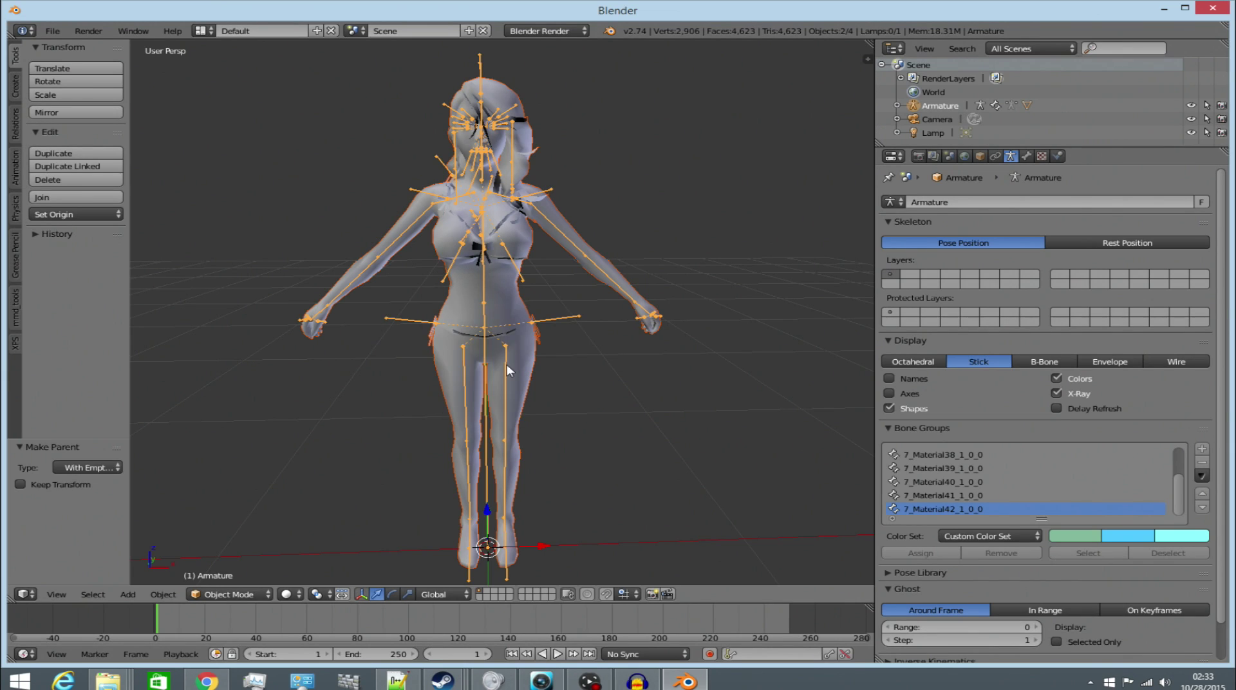
- Select the 7_Material39_1_0_0 mesh and switch it to Weight Paint mode
{"action": "right_click", "coordinate": [523, 349]}
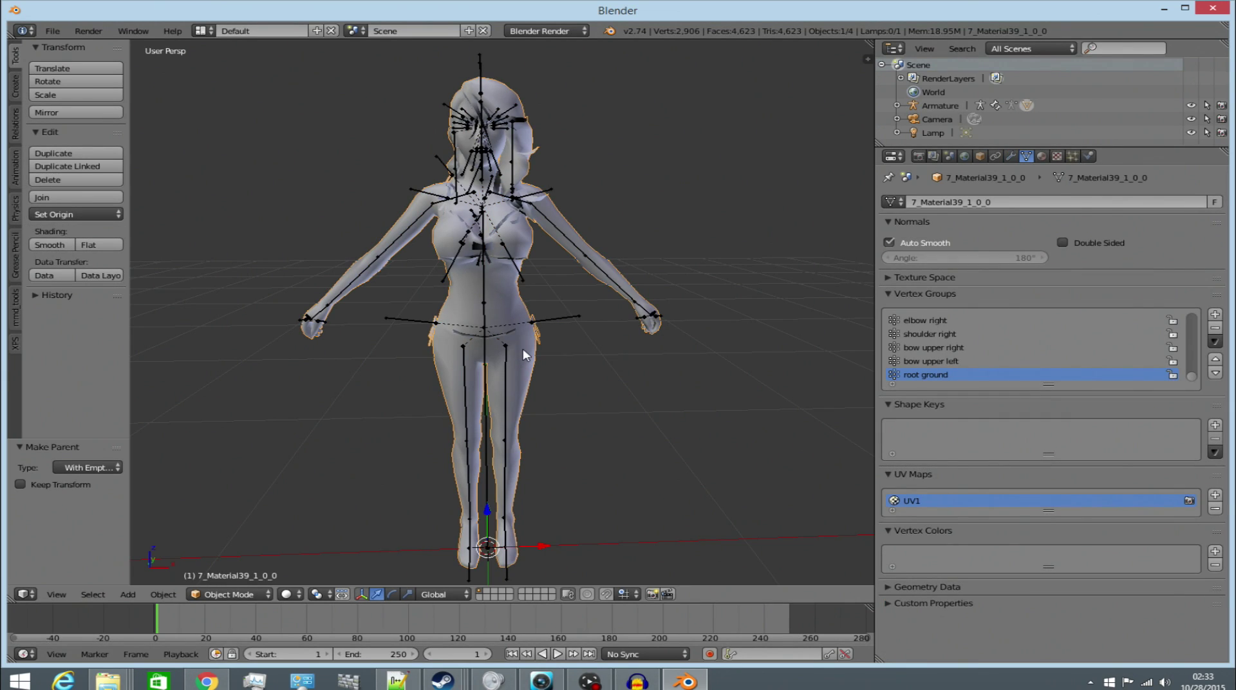
{"action": "right_click", "coordinate": [492, 497]}
{"action": "right_click", "coordinate": [445, 397]}
{"action": "left_click", "coordinate": [221, 594]}
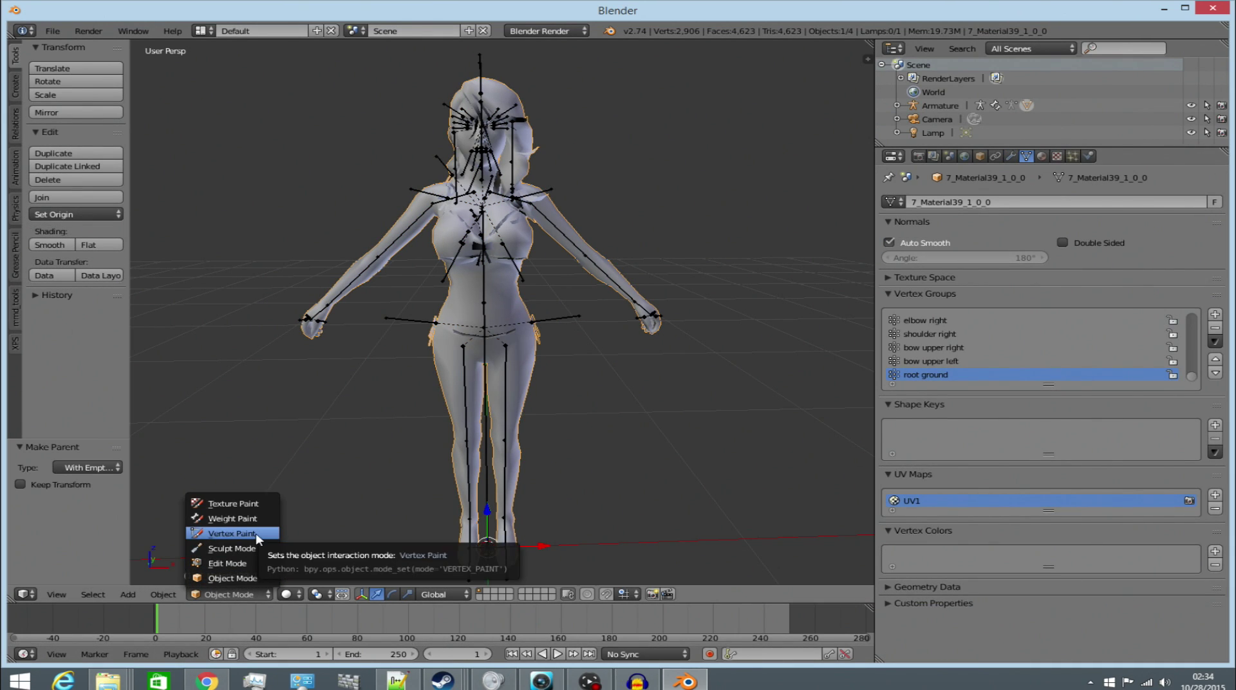
{"action": "left_click", "coordinate": [231, 519]}
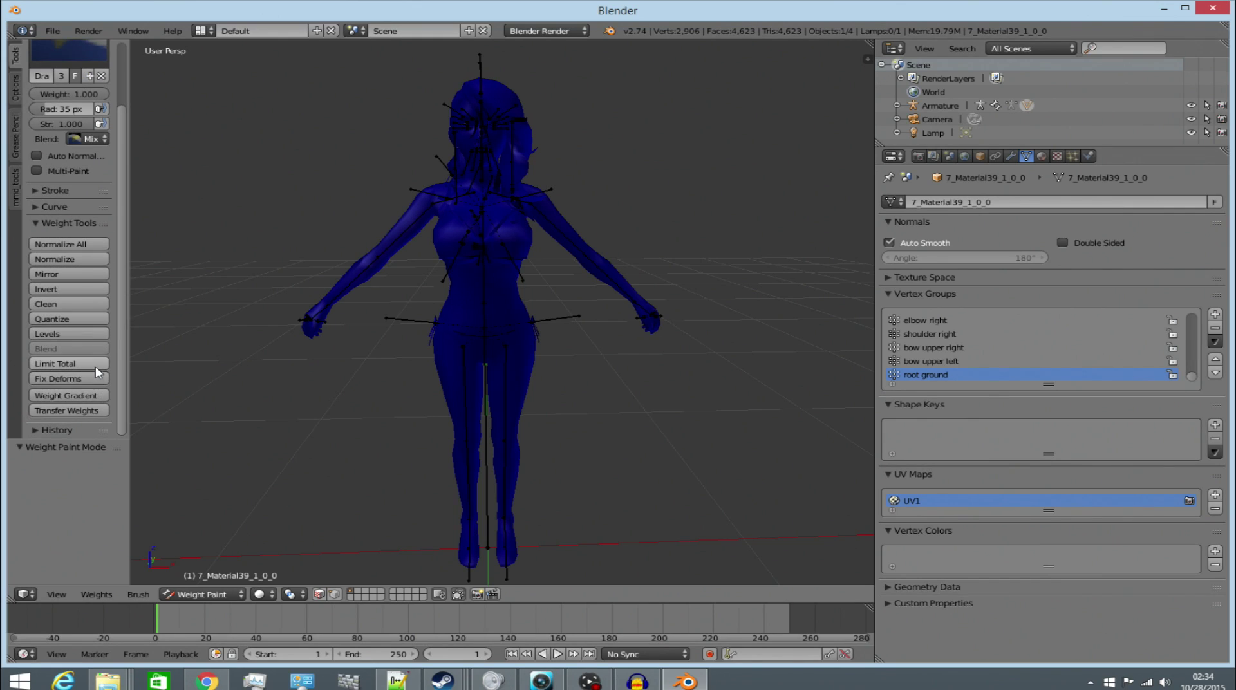
- Limit each vertex of the mesh to 3 bone weights, then return to Object Mode with the armature selected
{"action": "left_click", "coordinate": [97, 364]}
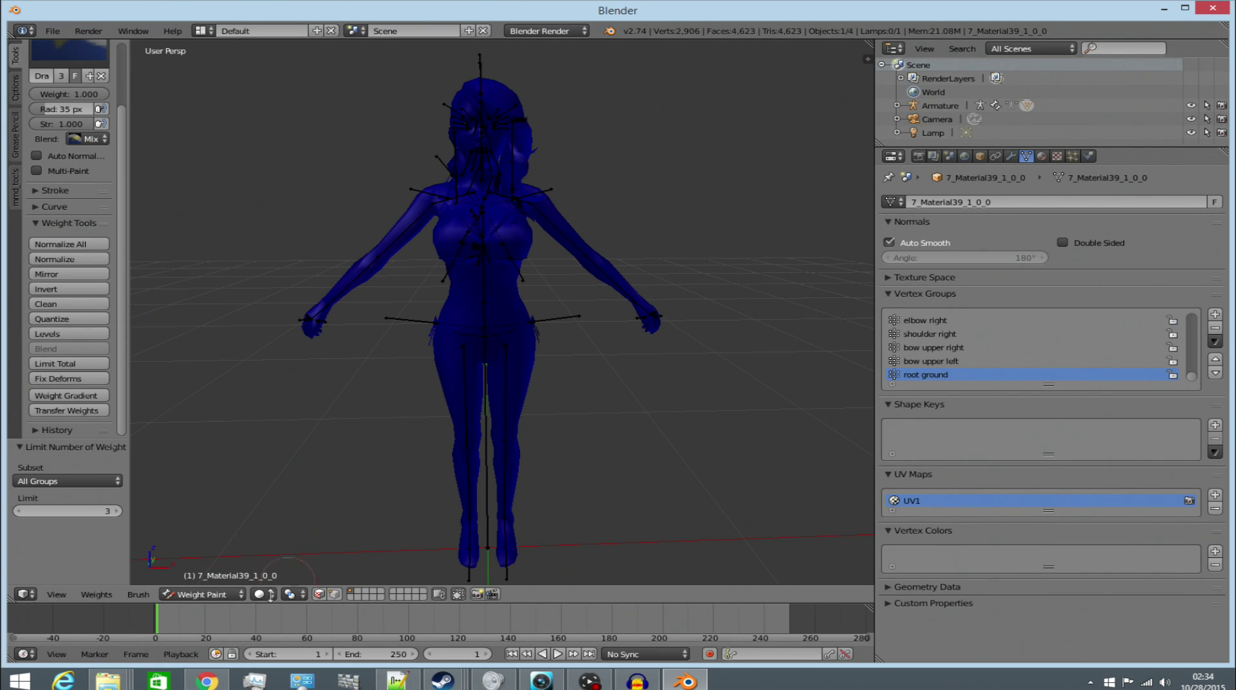
{"action": "left_click", "coordinate": [212, 594]}
{"action": "left_click", "coordinate": [218, 594]}
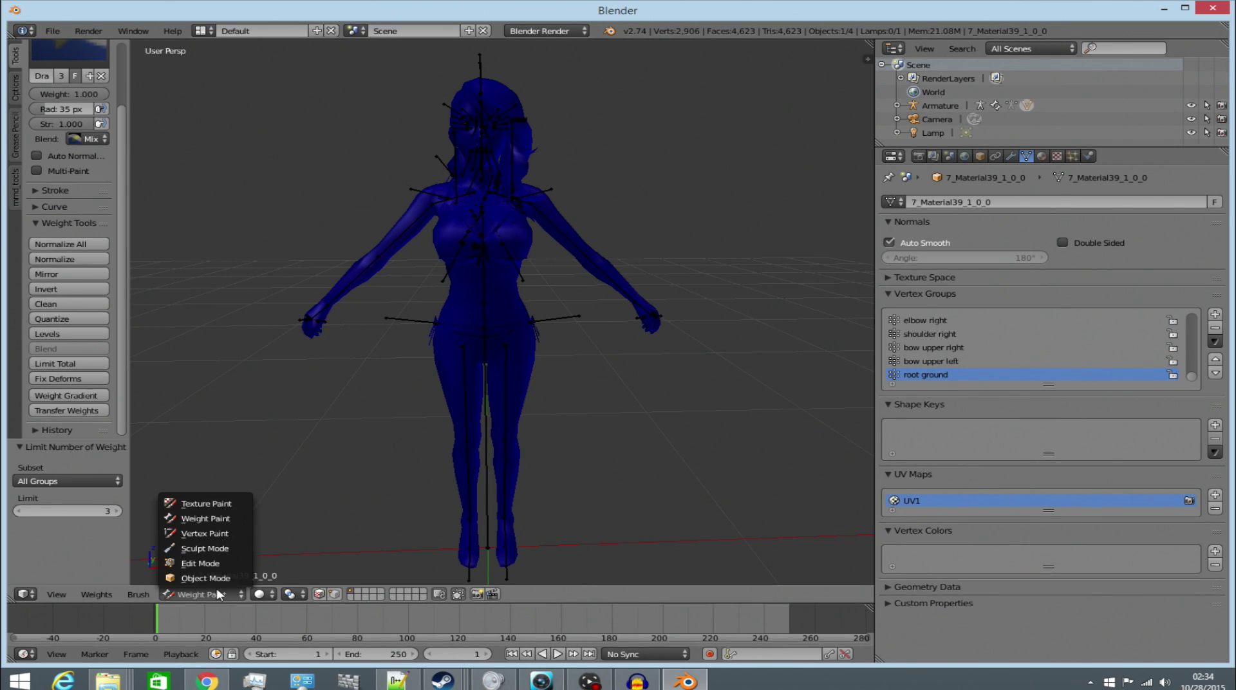
{"action": "left_click", "coordinate": [205, 578]}
{"action": "right_click", "coordinate": [477, 405]}
{"action": "left_click", "coordinate": [239, 594]}
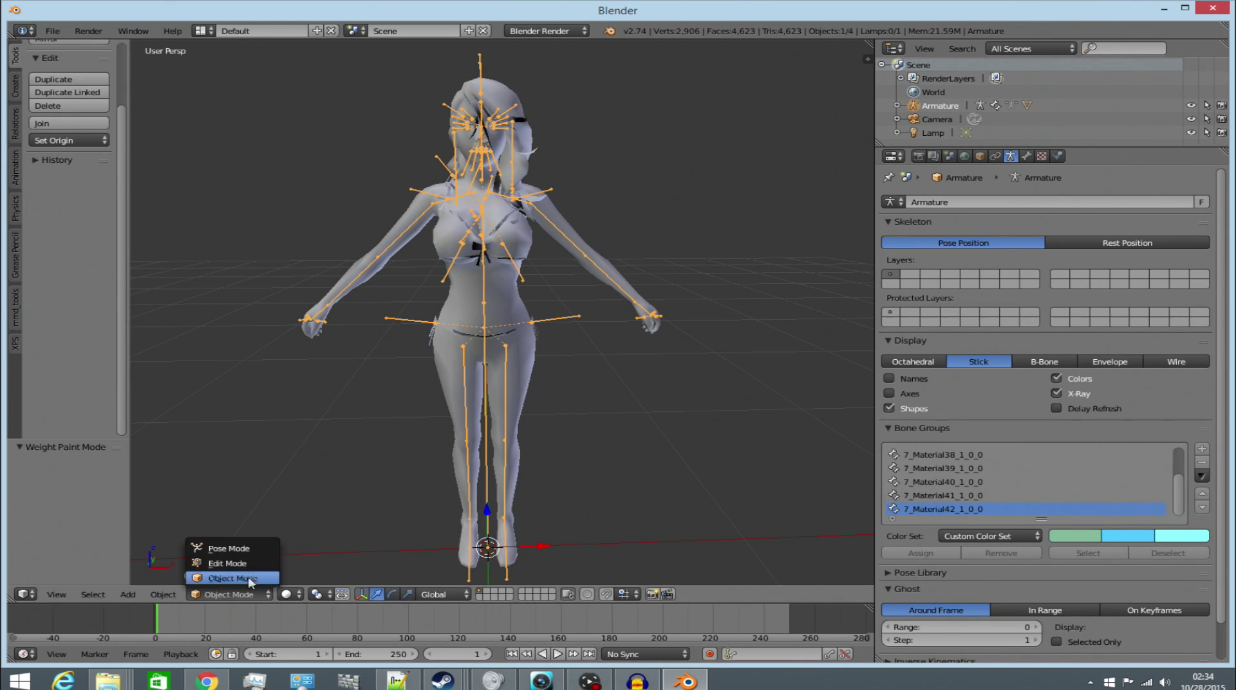
- Delete the root ground bone in the armature's Edit Mode
{"action": "left_click", "coordinate": [245, 565]}
{"action": "middle_click_drag", "start_coordinate": [529, 573], "coordinate": [540, 452], "text": "shift"}
{"action": "scroll", "coordinate": [541, 453], "scroll_direction": "up", "scroll_amount": 3}
{"action": "right_click", "coordinate": [502, 407]}
{"action": "key", "text": "g"}
{"action": "key", "text": "Escape"}
{"action": "key", "text": "x"}
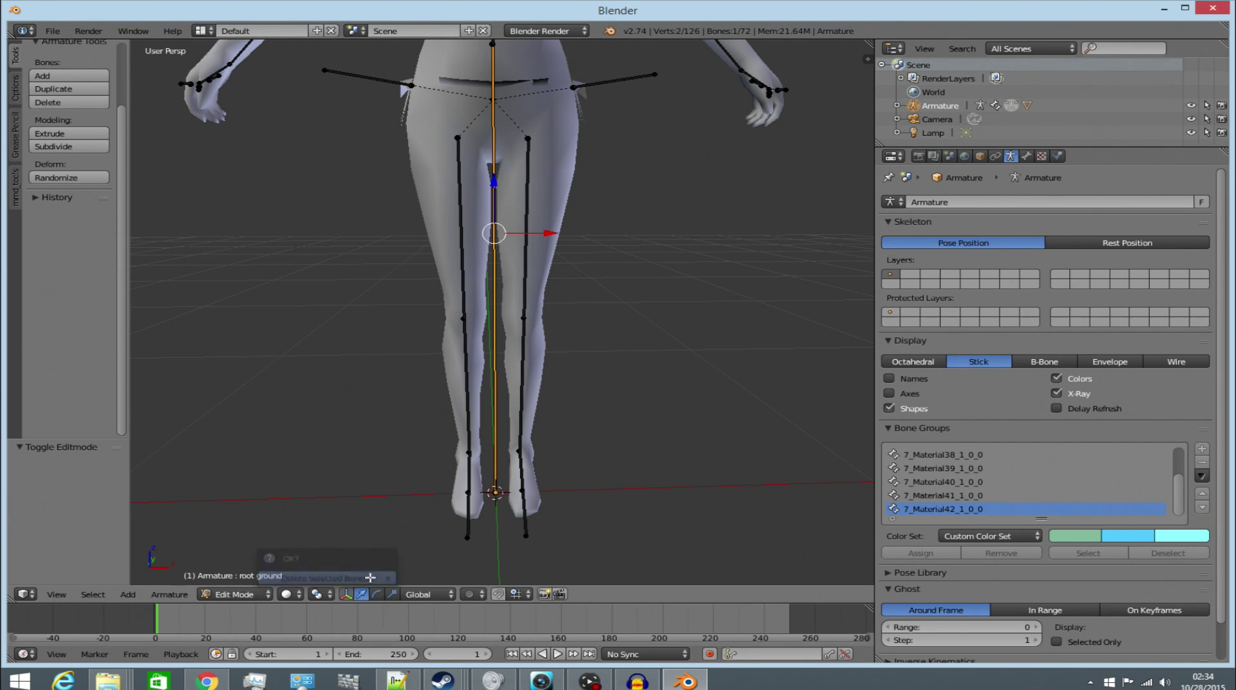
{"action": "left_click", "coordinate": [370, 578]}
{"action": "middle_click_drag", "start_coordinate": [522, 269], "coordinate": [536, 423], "text": "shift"}
{"action": "middle_click_drag", "start_coordinate": [545, 316], "coordinate": [519, 458], "text": "shift"}
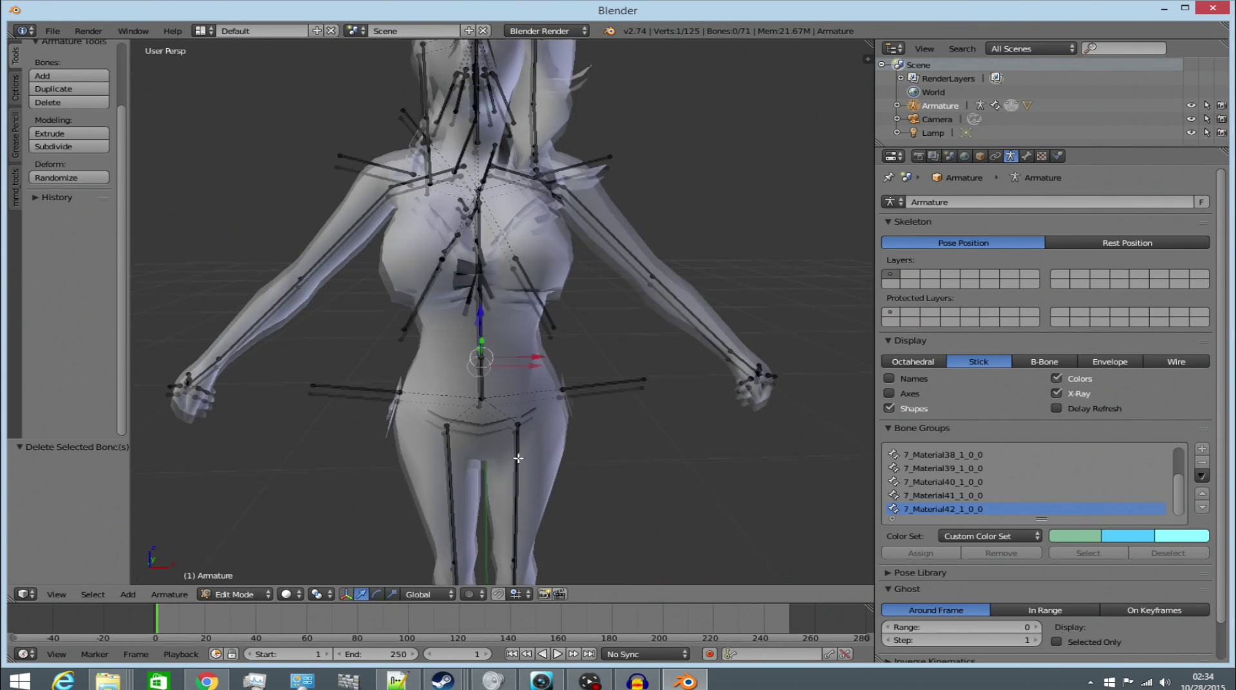
{"action": "middle_click_drag", "start_coordinate": [470, 405], "coordinate": [455, 439]}
{"action": "scroll", "coordinate": [470, 410], "scroll_direction": "up", "scroll_amount": 4}
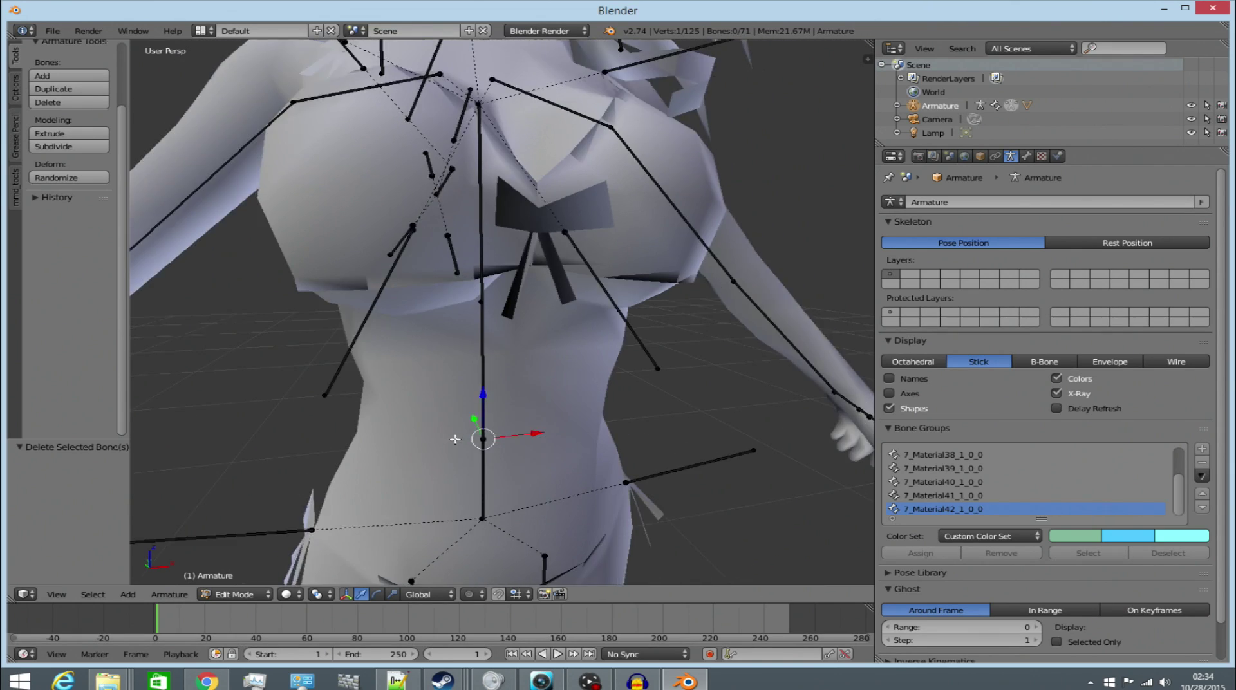
{"action": "scroll", "coordinate": [455, 439], "scroll_direction": "down", "scroll_amount": 2}
- Back in Object Mode, scale the armature up by 30
{"action": "left_click", "coordinate": [256, 594]}
{"action": "left_click", "coordinate": [266, 580]}
{"action": "right_click", "coordinate": [515, 416]}
{"action": "key", "text": "g"}
{"action": "right_click", "coordinate": [508, 418]}
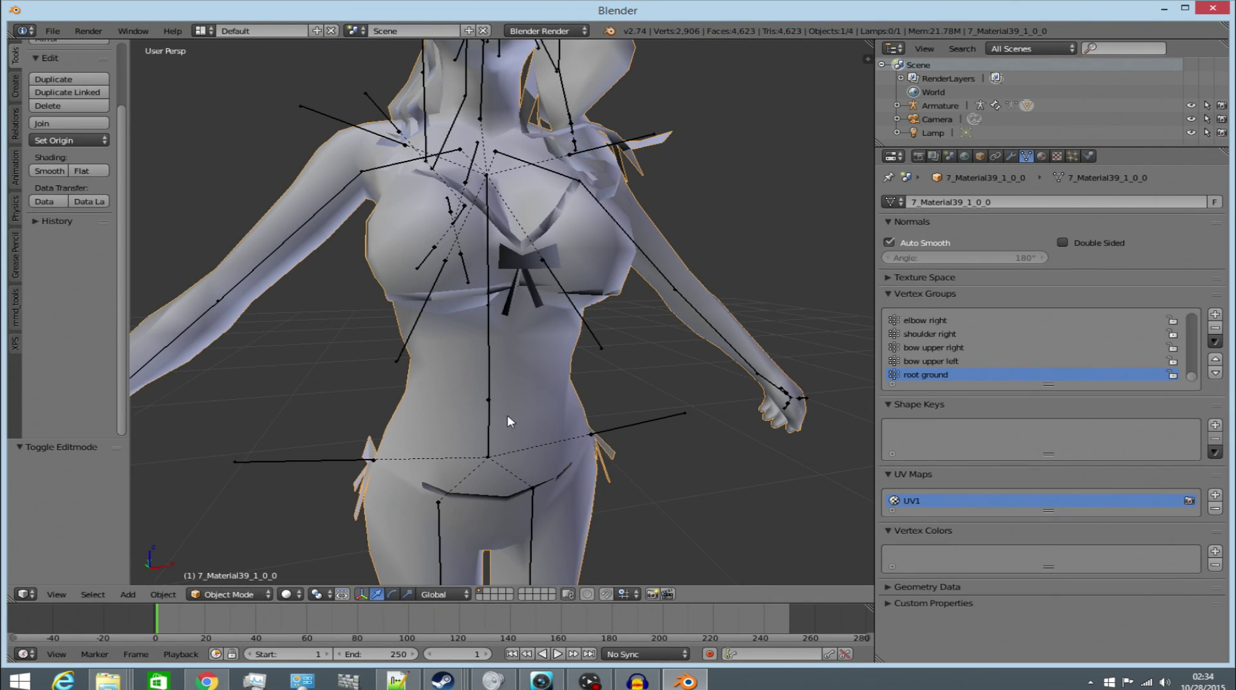
{"action": "right_click", "coordinate": [489, 431]}
{"action": "scroll", "coordinate": [492, 437], "scroll_direction": "down", "scroll_amount": 6}
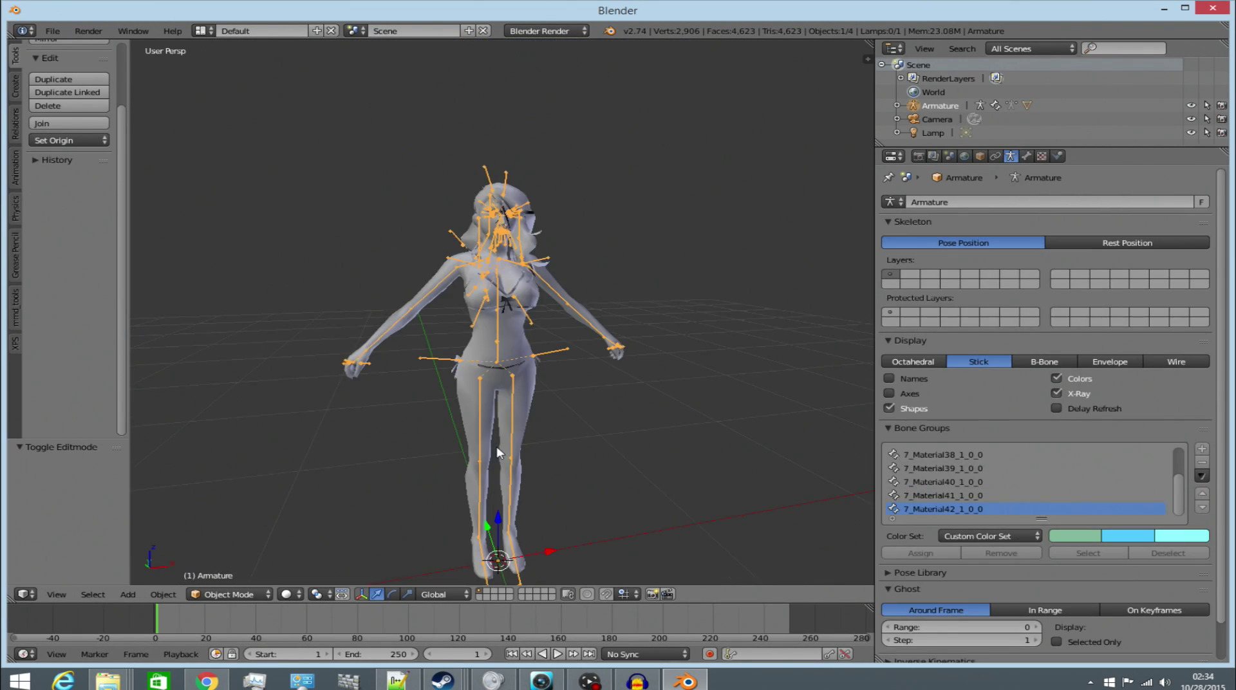
{"action": "key", "text": "s"}
{"action": "type", "text": "30"}
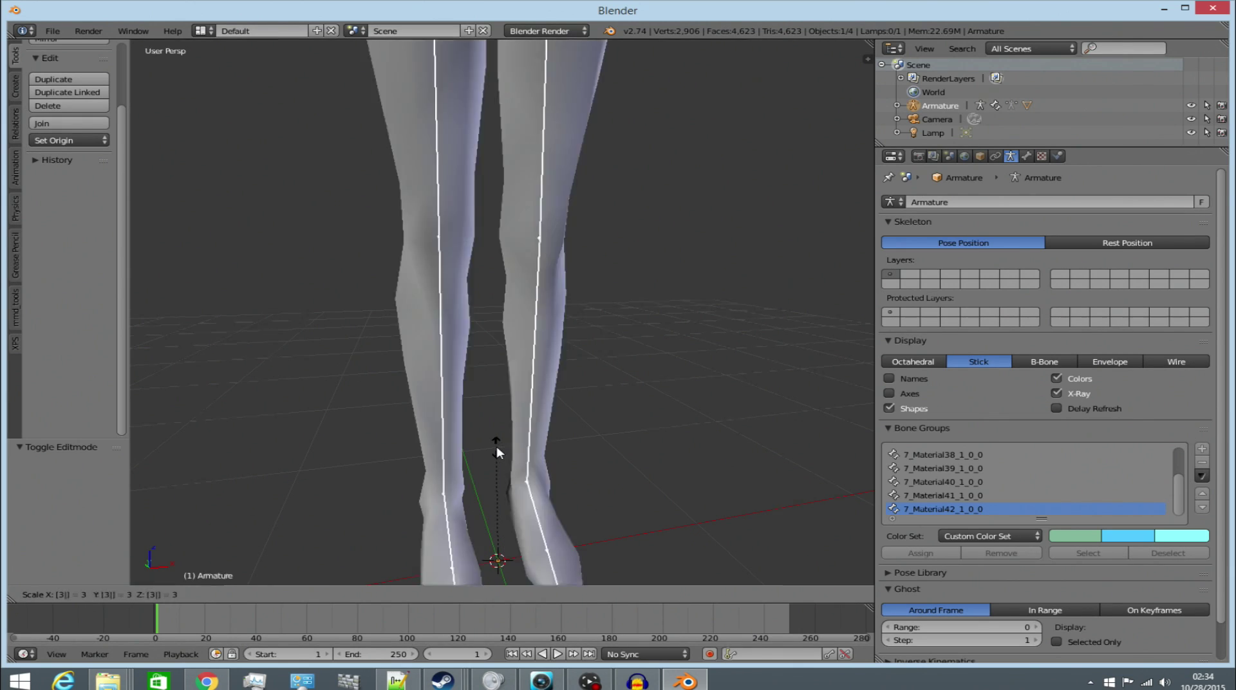
{"action": "key", "text": "Return"}
- Select the character mesh and bring up the Scene settings with the Source Engine export options
{"action": "scroll", "coordinate": [496, 451], "scroll_direction": "down", "scroll_amount": 3}
{"action": "scroll", "coordinate": [496, 454], "scroll_direction": "down", "scroll_amount": 1}
{"action": "middle_click_drag", "start_coordinate": [500, 386], "coordinate": [503, 437], "text": "shift"}
{"action": "right_click", "coordinate": [525, 262]}
{"action": "middle_click_drag", "start_coordinate": [535, 267], "coordinate": [552, 400], "text": "shift"}
{"action": "scroll", "coordinate": [553, 401], "scroll_direction": "down", "scroll_amount": 4}
{"action": "left_click", "coordinate": [965, 155]}
{"action": "left_click", "coordinate": [949, 156]}
{"action": "scroll", "coordinate": [1030, 322], "scroll_direction": "down", "scroll_amount": 6}
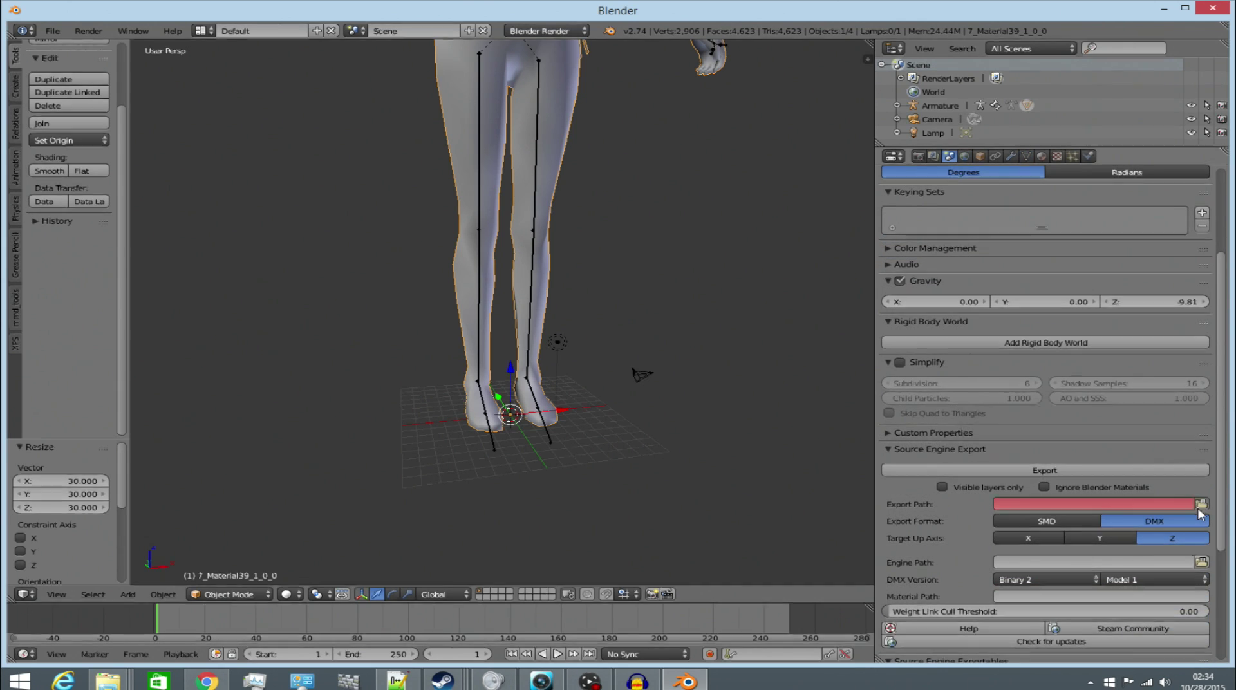
- Set the Source Engine export path to the Emina Lingerie folder
{"action": "left_click", "coordinate": [1200, 505]}
{"action": "left_click", "coordinate": [64, 286]}
{"action": "left_click", "coordinate": [1189, 67]}
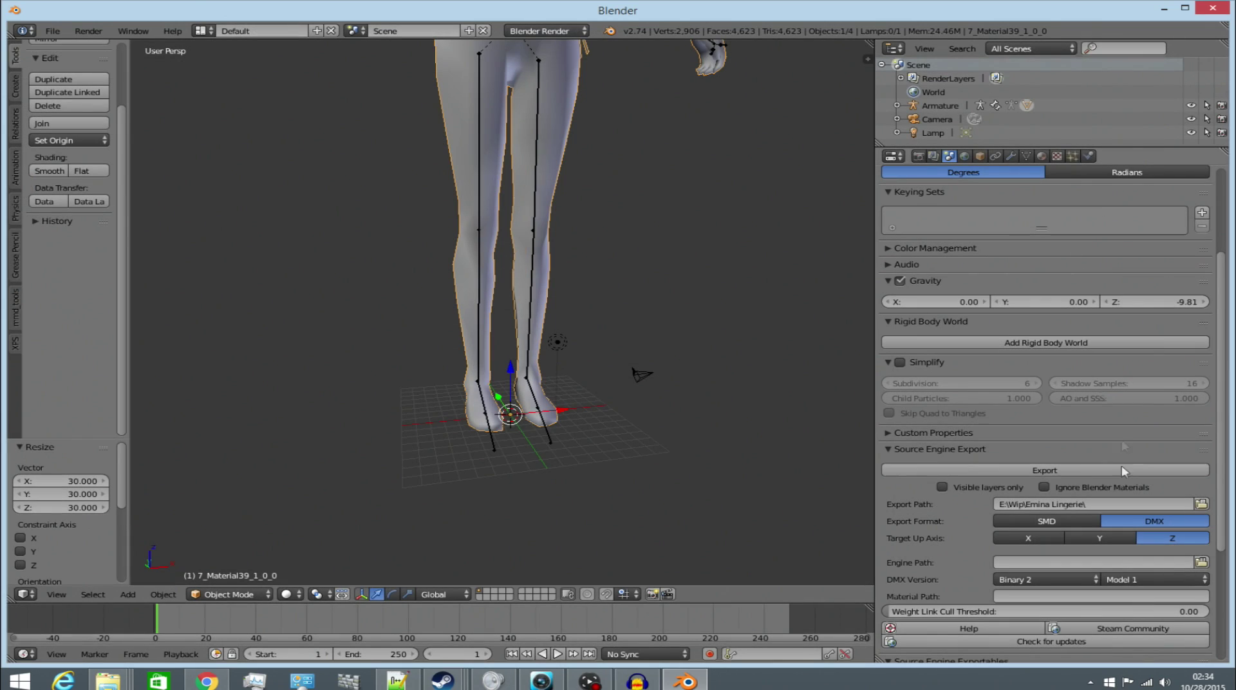
{"action": "scroll", "coordinate": [1034, 480], "scroll_direction": "up", "scroll_amount": 3}
- Rename the character mesh object to FFASEXY
{"action": "left_click", "coordinate": [980, 155]}
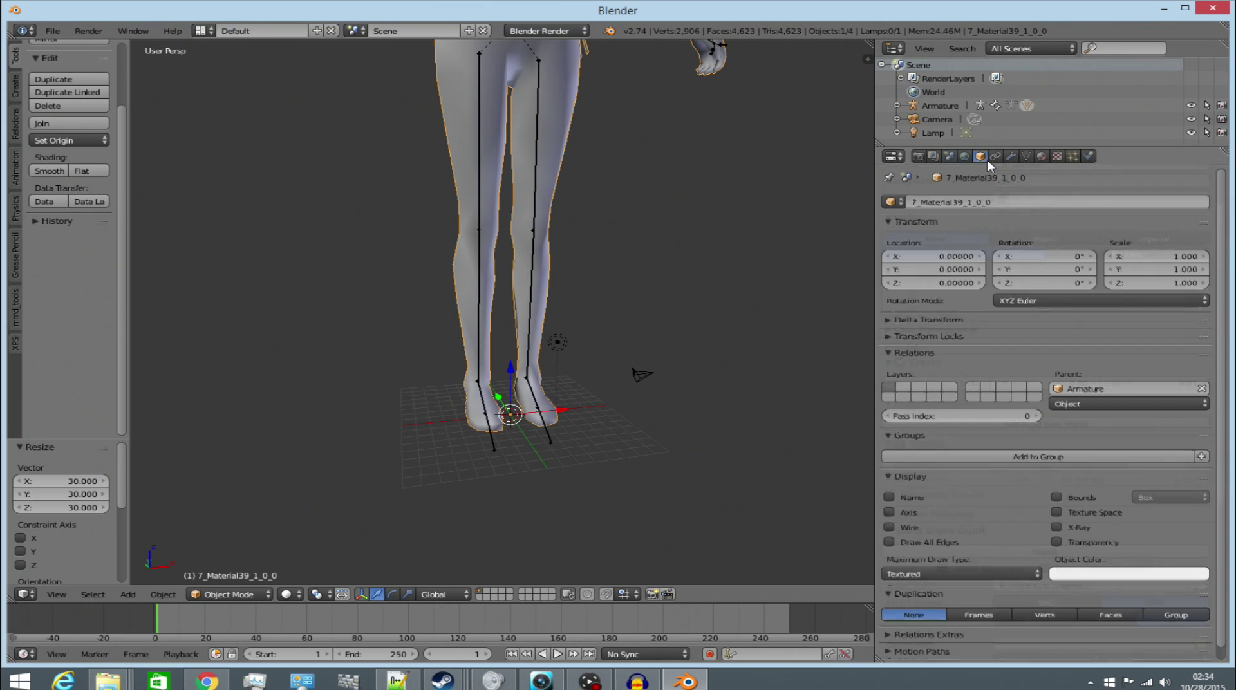
{"action": "double_click", "coordinate": [1012, 202]}
{"action": "type", "text": "FFASEXY"}
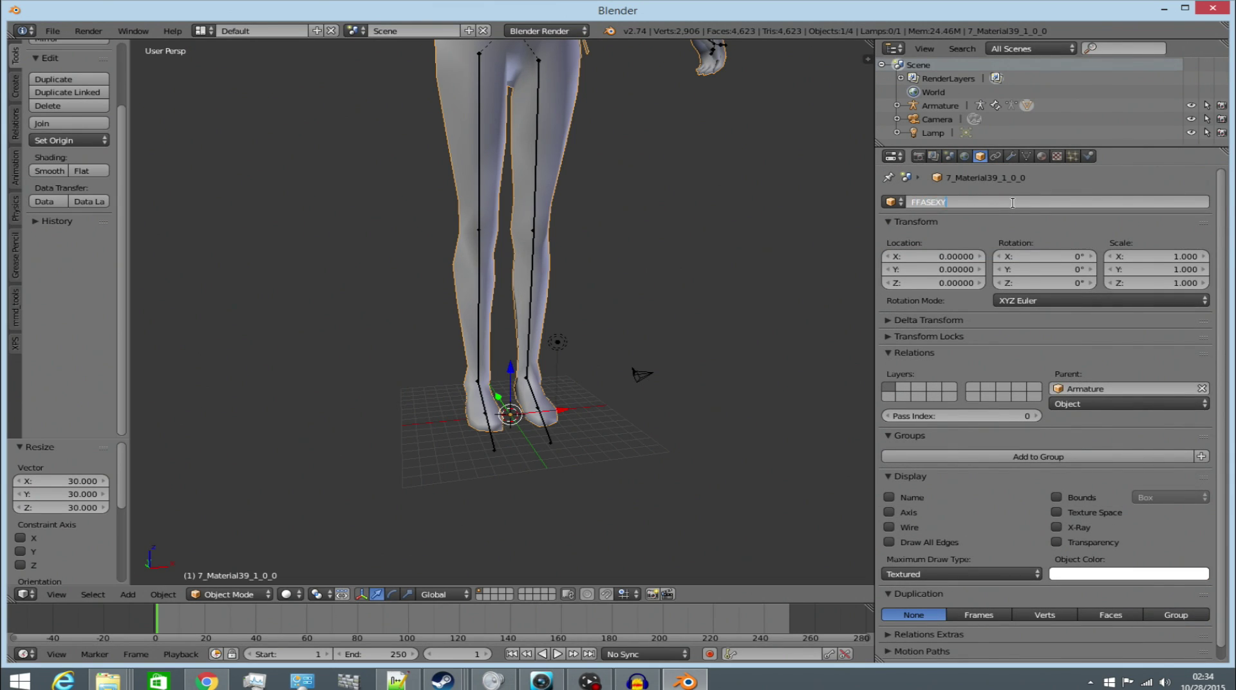
{"action": "key", "text": "Return"}
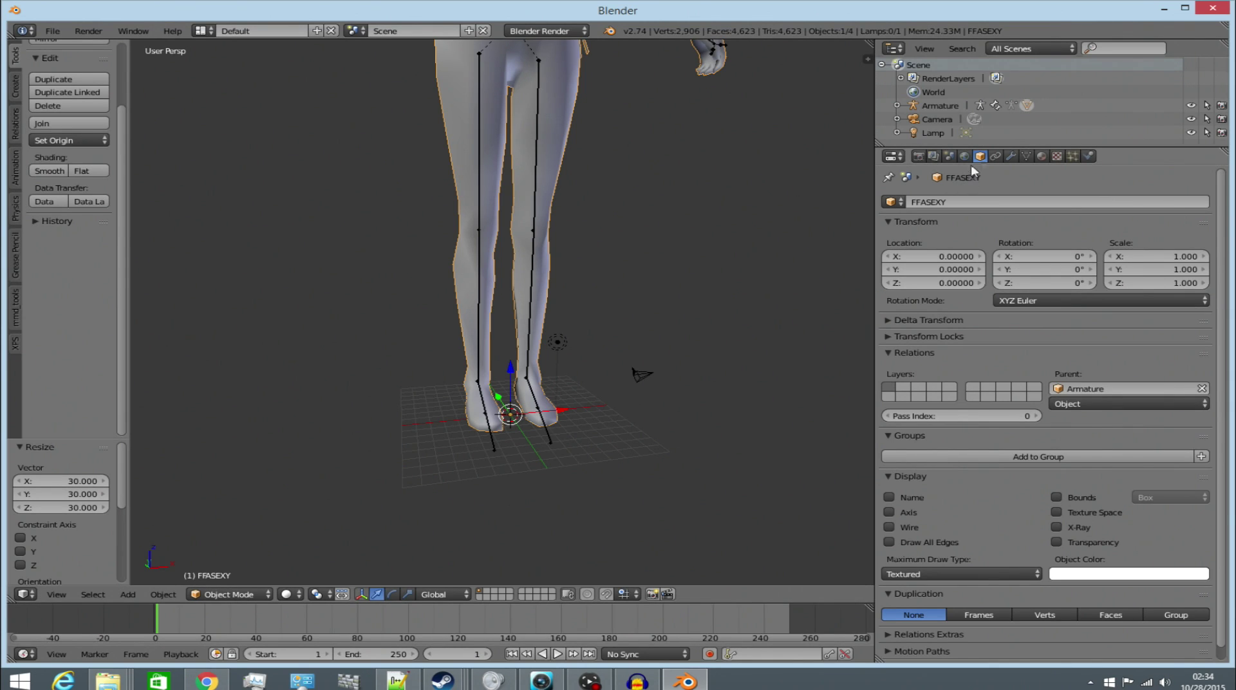
{"action": "middle_click_drag", "start_coordinate": [538, 169], "coordinate": [529, 448]}
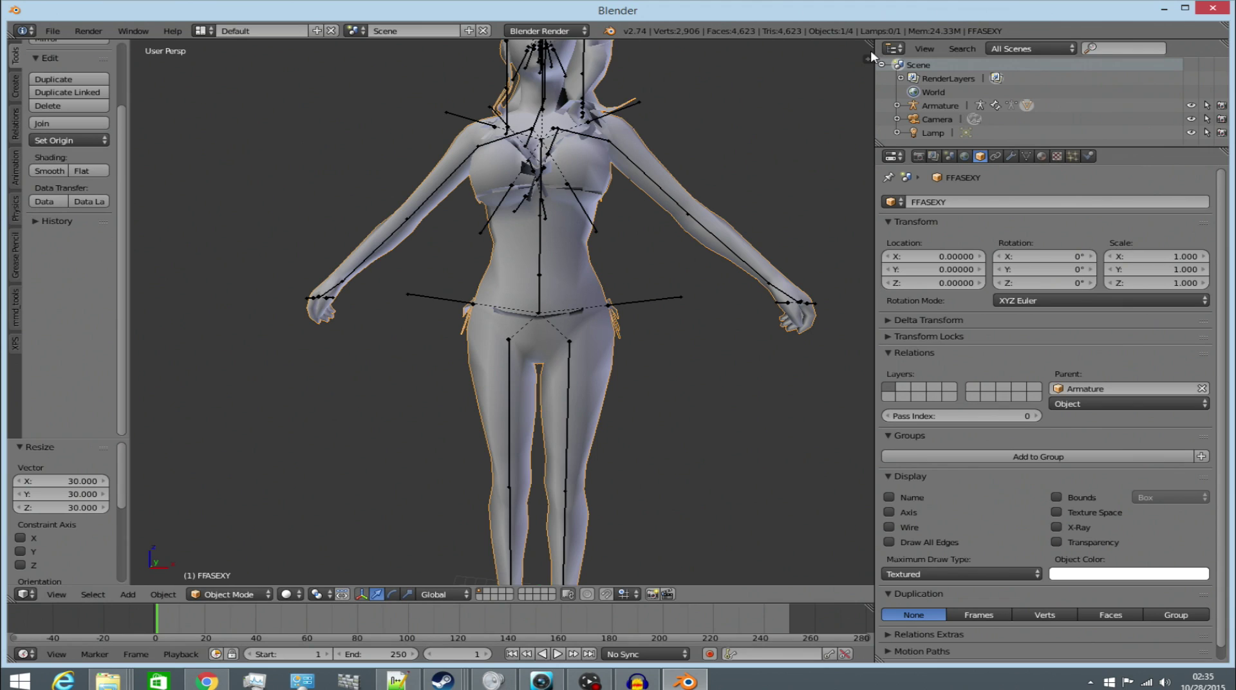
- Enable Textured Solid shading so the skin and bikini textures show
{"action": "key", "text": "n"}
{"action": "scroll", "coordinate": [771, 352], "scroll_direction": "down", "scroll_amount": 3}
{"action": "left_click", "coordinate": [734, 459]}
{"action": "left_click", "coordinate": [730, 494]}
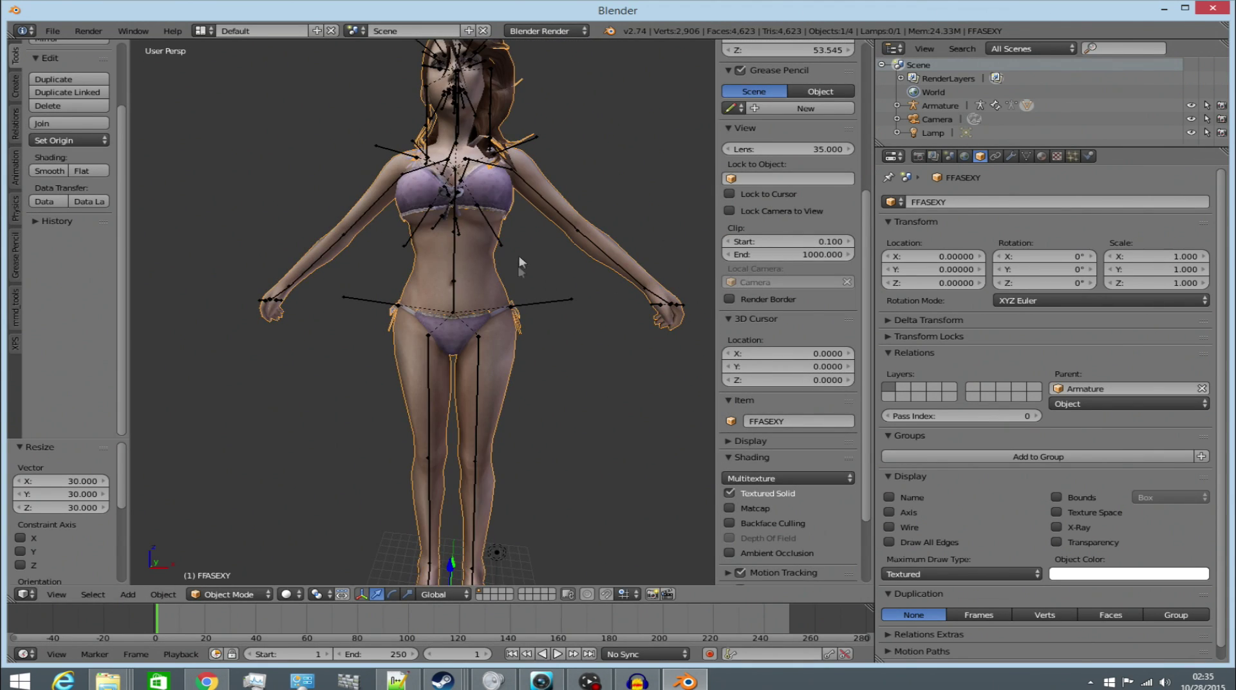
{"action": "key", "text": "n"}
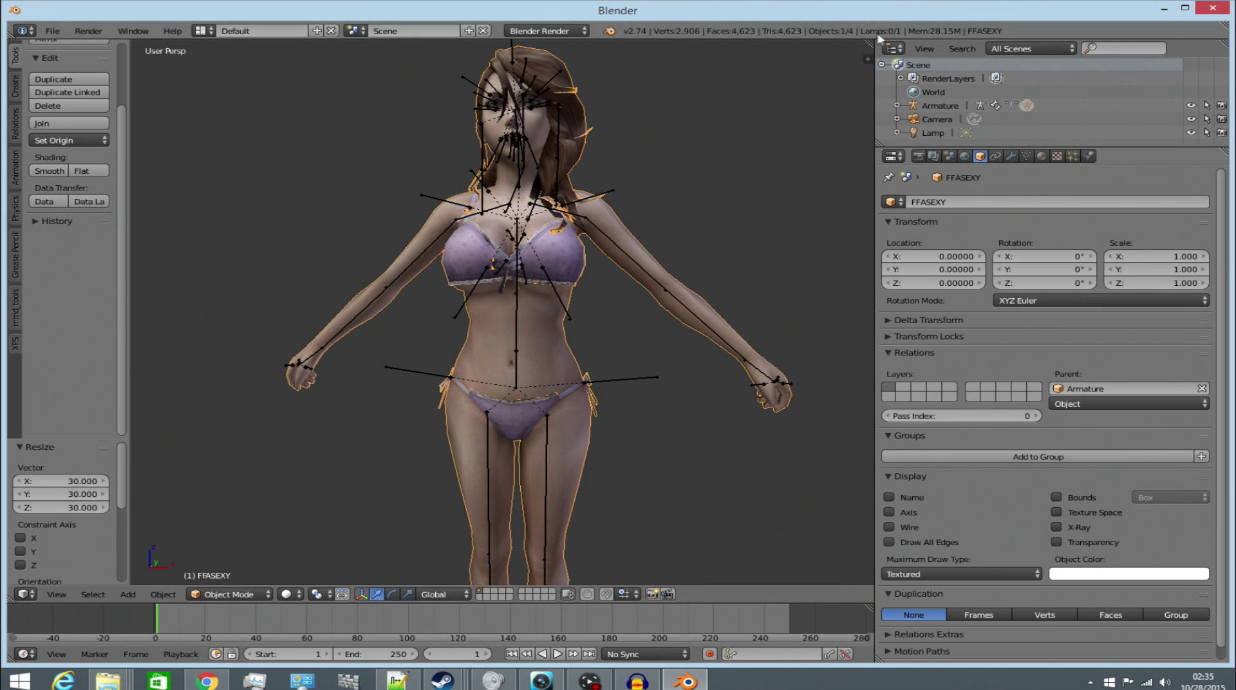
- Split the 3D view and turn the right area into a UV/Image Editor, keeping FFASEXY selected
{"action": "left_click_drag", "start_coordinate": [870, 41], "coordinate": [375, 161]}
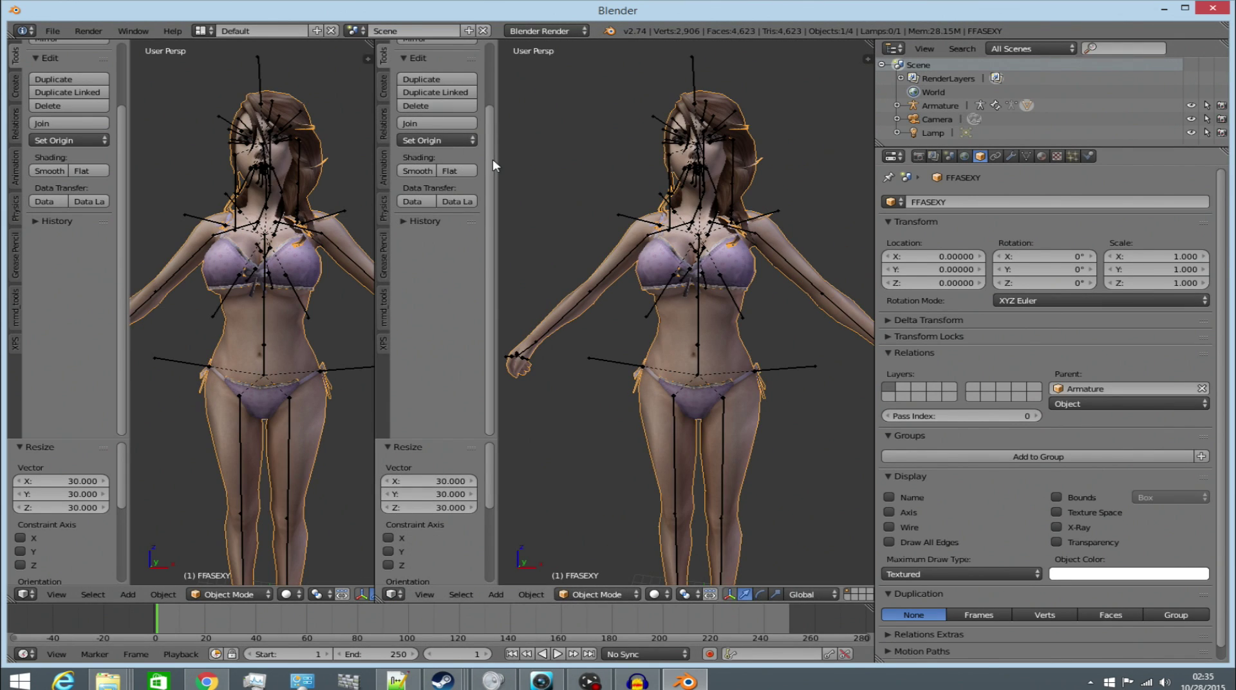
{"action": "left_click_drag", "start_coordinate": [365, 47], "coordinate": [347, 41]}
{"action": "right_click", "coordinate": [353, 45]}
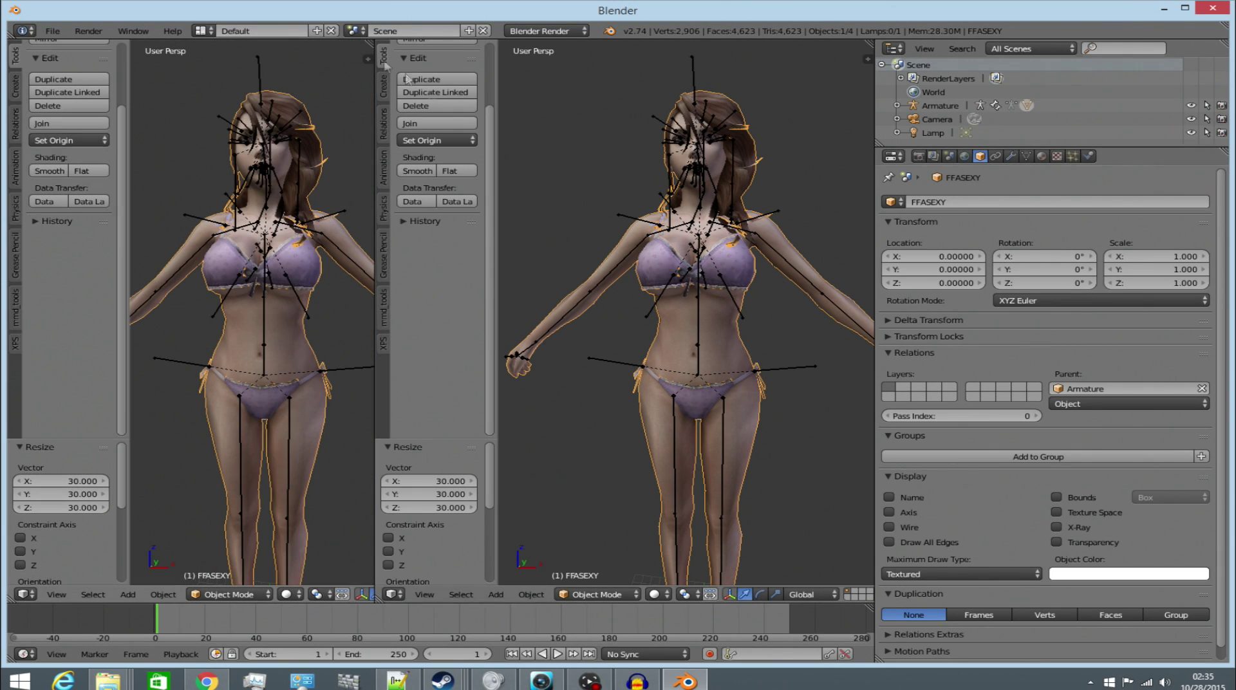
{"action": "key", "text": "t"}
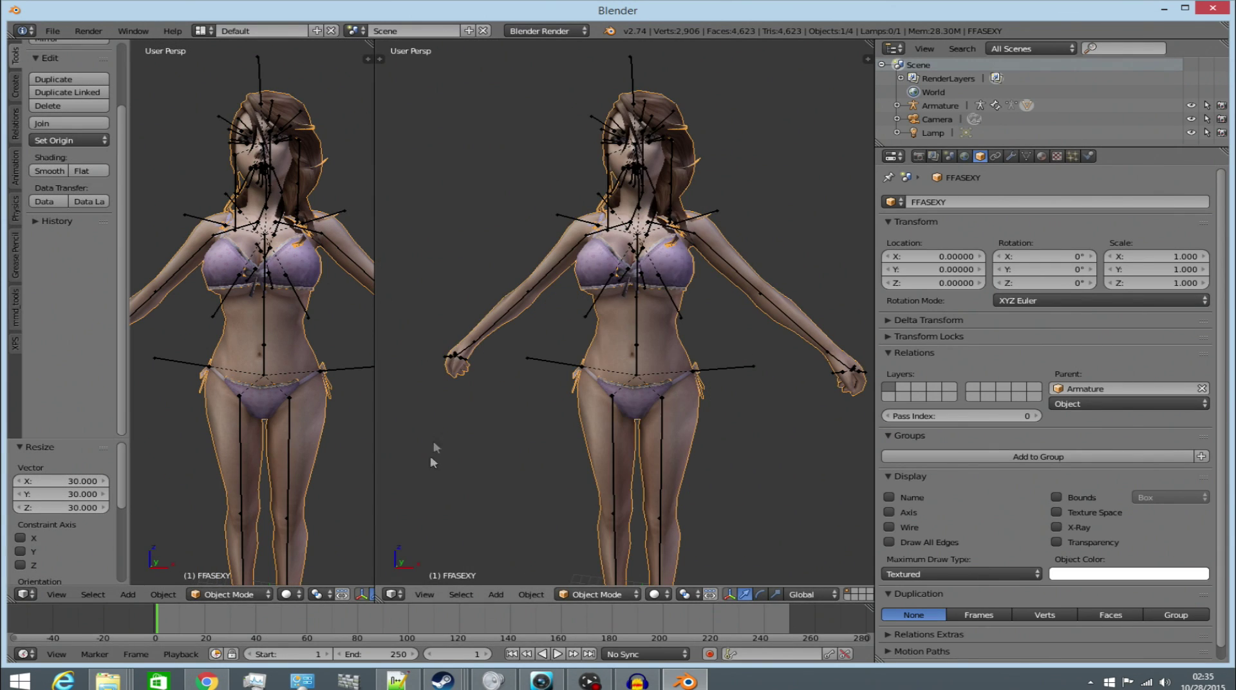
{"action": "left_click", "coordinate": [392, 595]}
{"action": "left_click", "coordinate": [470, 558]}
{"action": "left_click_drag", "start_coordinate": [375, 443], "coordinate": [516, 442]}
{"action": "right_click", "coordinate": [376, 313]}
{"action": "right_click", "coordinate": [375, 333]}
{"action": "left_click", "coordinate": [227, 594]}
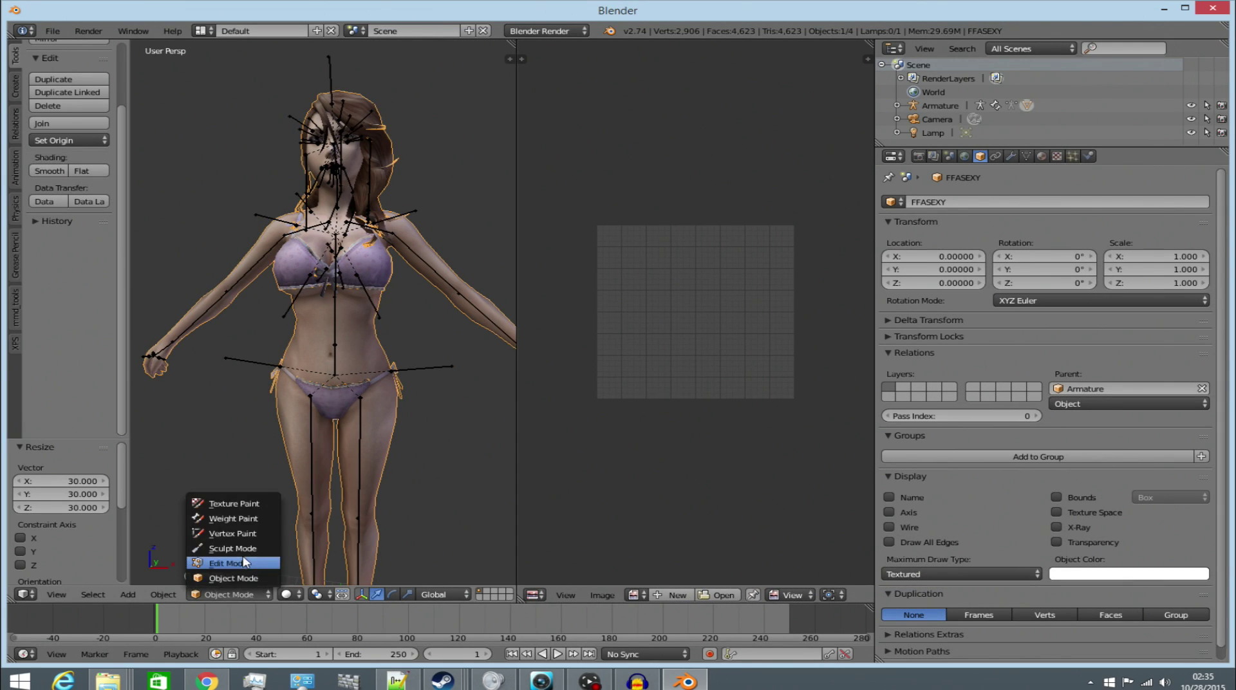
- In Edit Mode, rename material 7_Material39_1_0_0 to fril_2
{"action": "left_click", "coordinate": [245, 563]}
{"action": "key", "text": "a"}
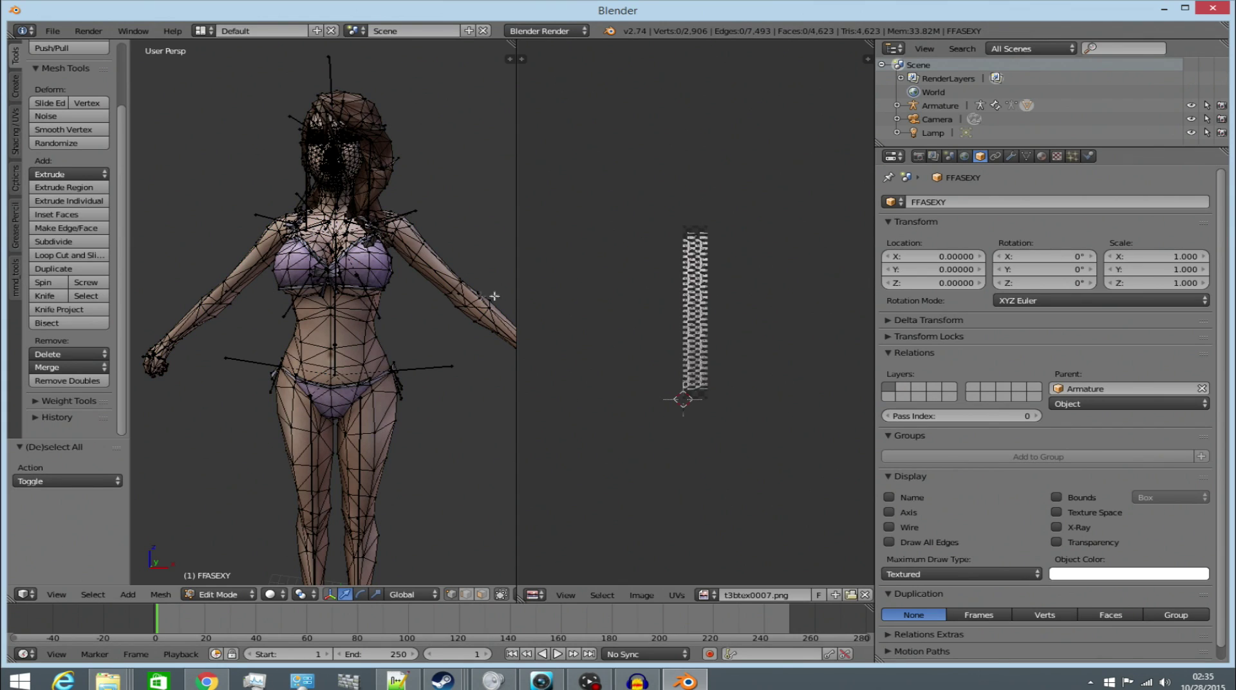
{"action": "scroll", "coordinate": [735, 329], "scroll_direction": "up", "scroll_amount": 7}
{"action": "scroll", "coordinate": [735, 329], "scroll_direction": "down", "scroll_amount": 4}
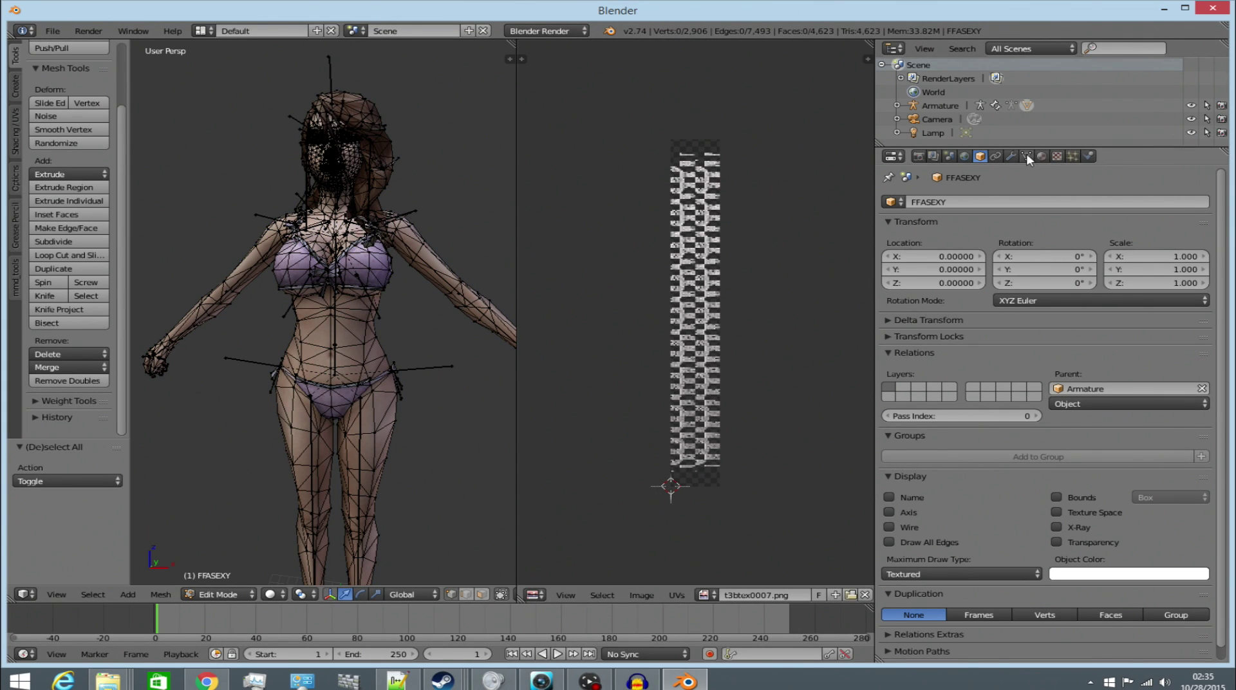
{"action": "left_click", "coordinate": [1042, 156]}
{"action": "left_click", "coordinate": [1044, 289]}
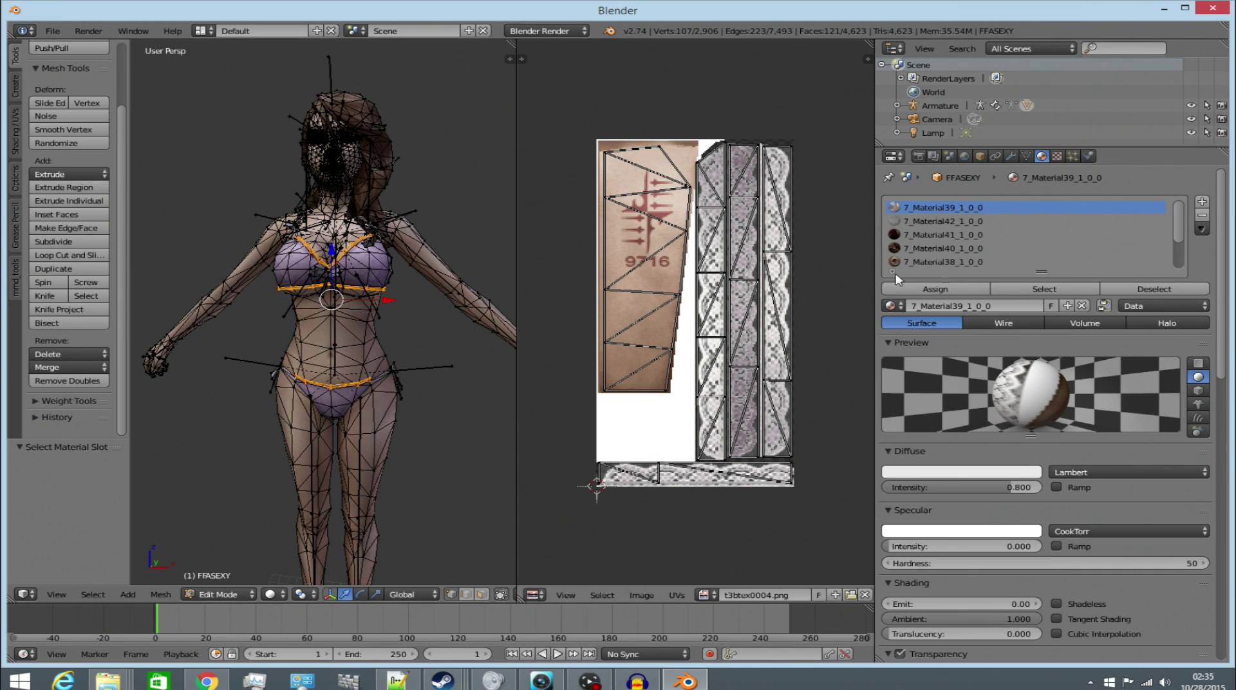
{"action": "left_click", "coordinate": [1007, 306]}
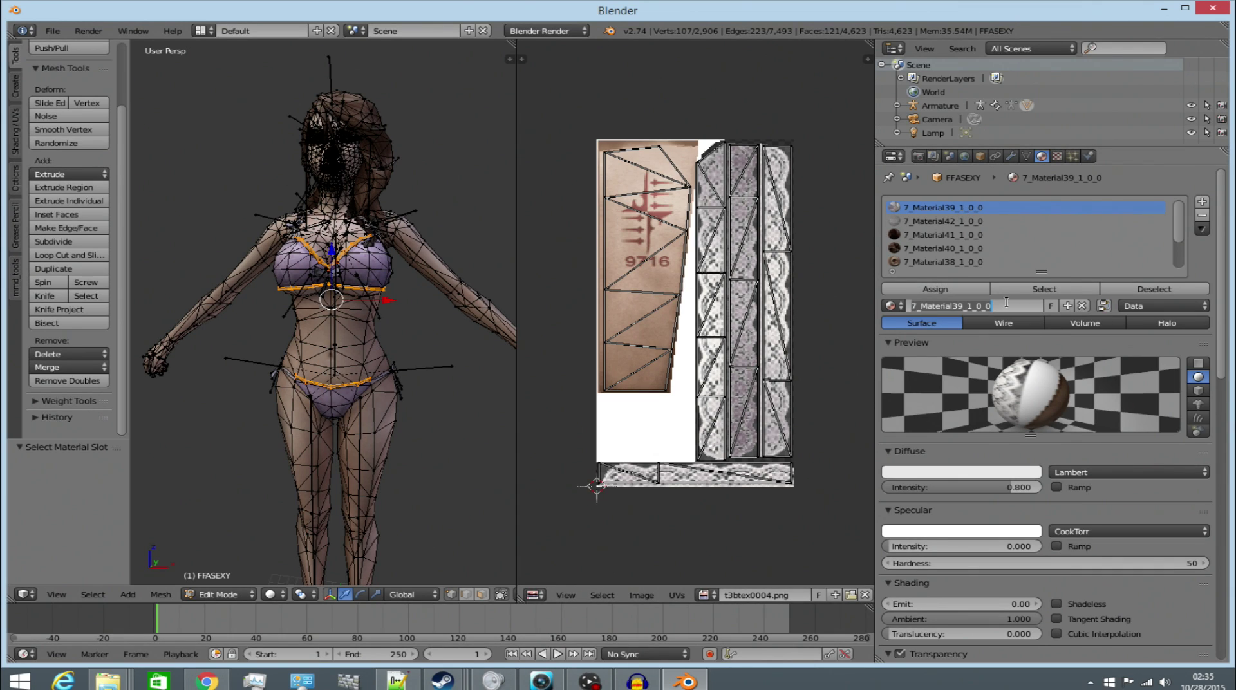
{"action": "type", "text": "fril"}
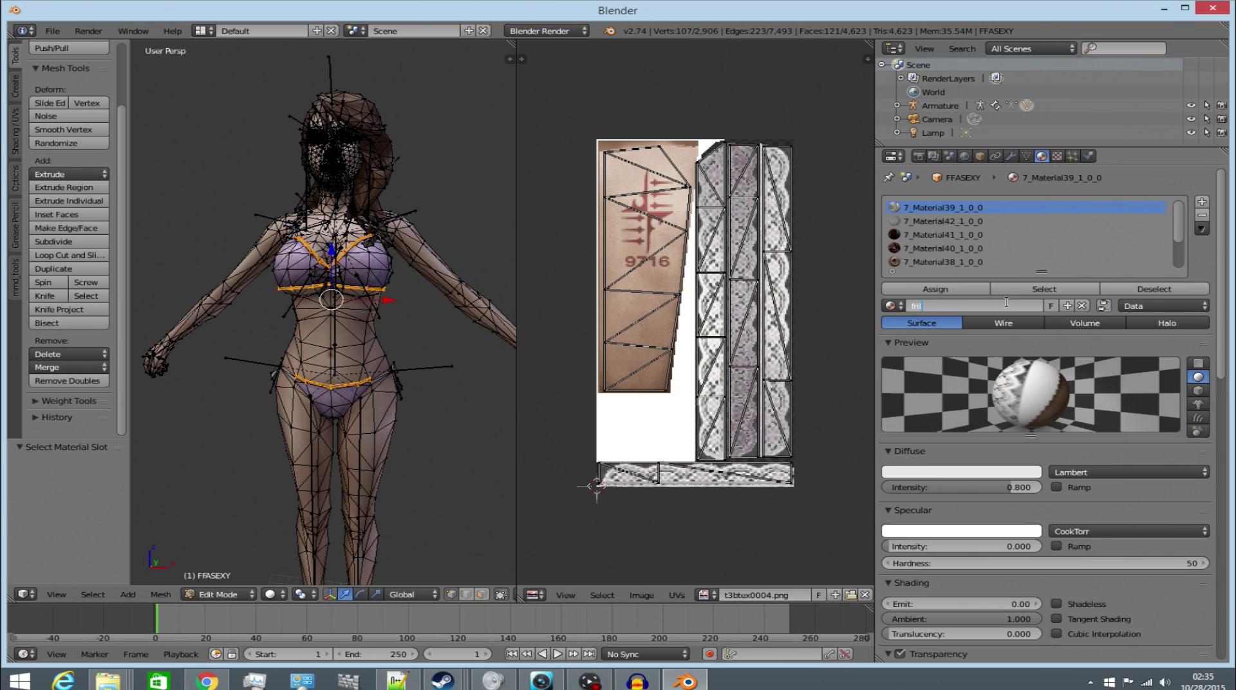
{"action": "key", "text": "Return"}
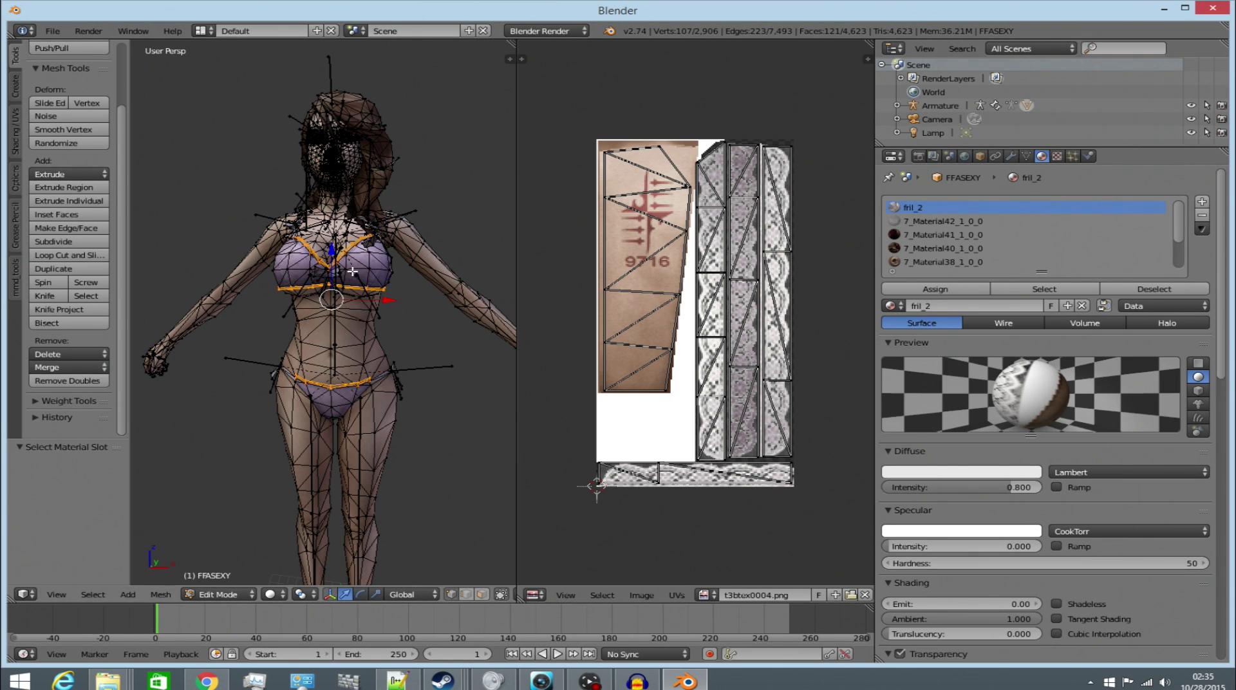
- Rename fril_2 to fril_2.vmt and 7_Material42_1_0_0 to frill.vmt
{"action": "key", "text": "a"}
{"action": "left_click", "coordinate": [943, 221]}
{"action": "left_click", "coordinate": [1044, 290]}
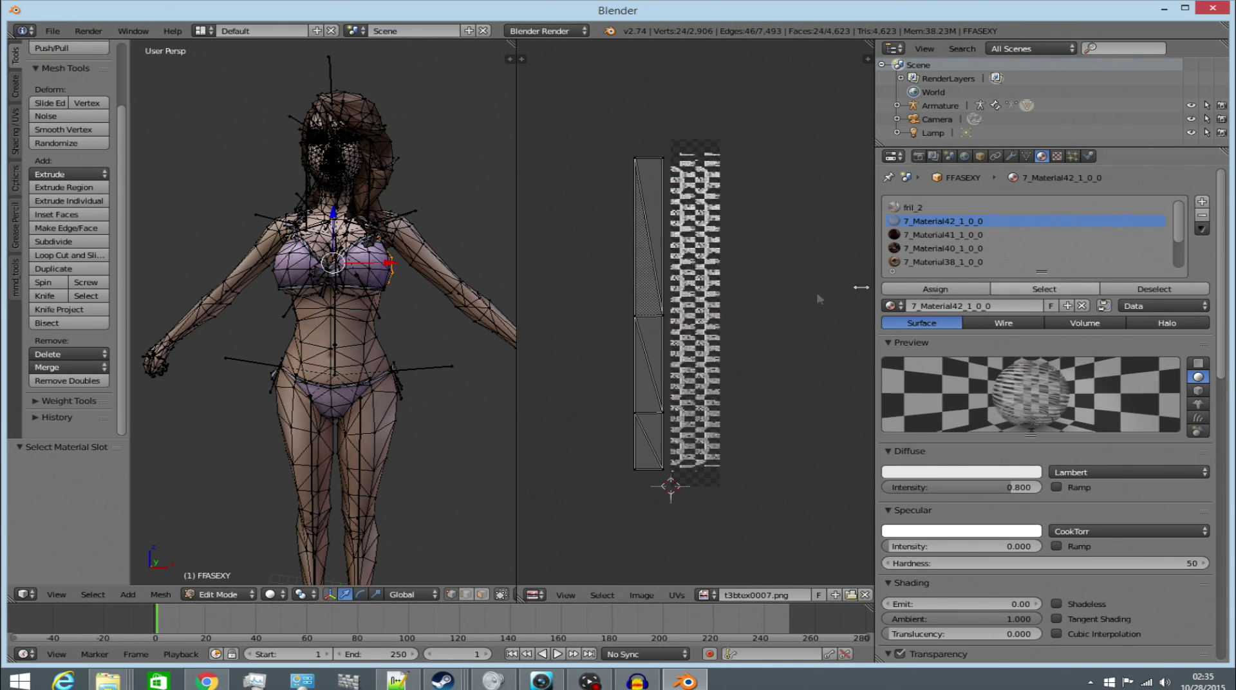
{"action": "left_click", "coordinate": [954, 209]}
{"action": "double_click", "coordinate": [966, 305]}
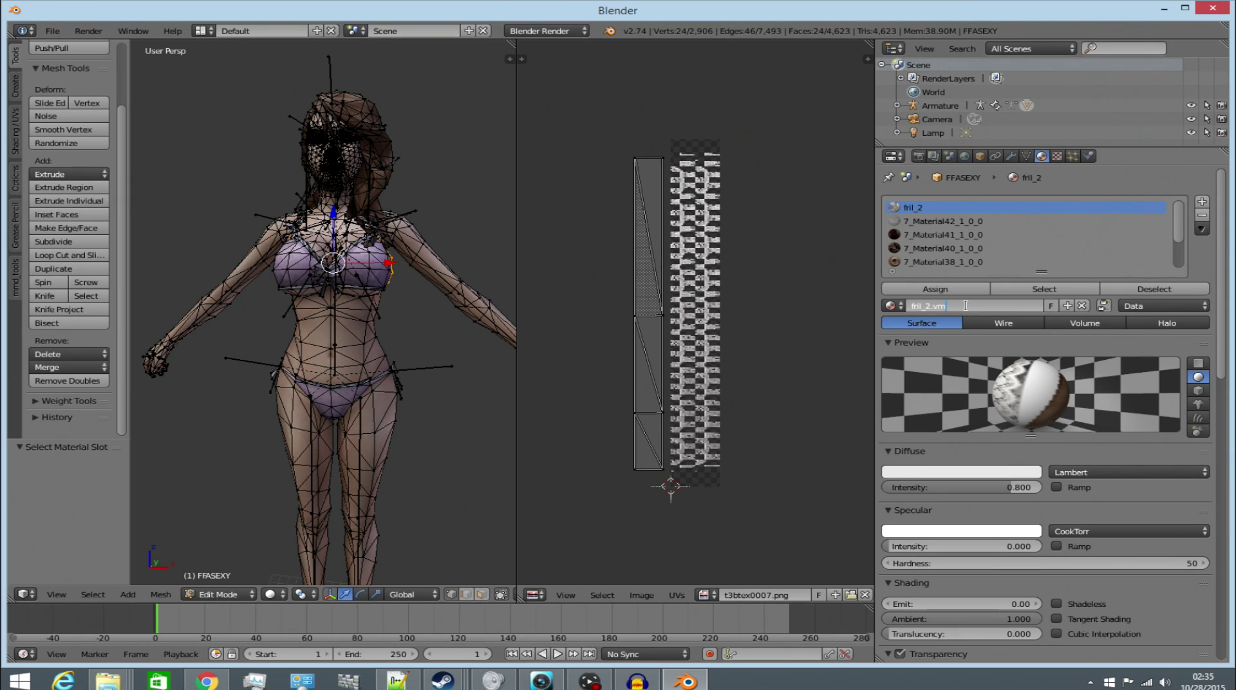
{"action": "key", "text": "Return"}
{"action": "left_click", "coordinate": [987, 222]}
{"action": "double_click", "coordinate": [1014, 302]}
{"action": "type", "text": "fril"}
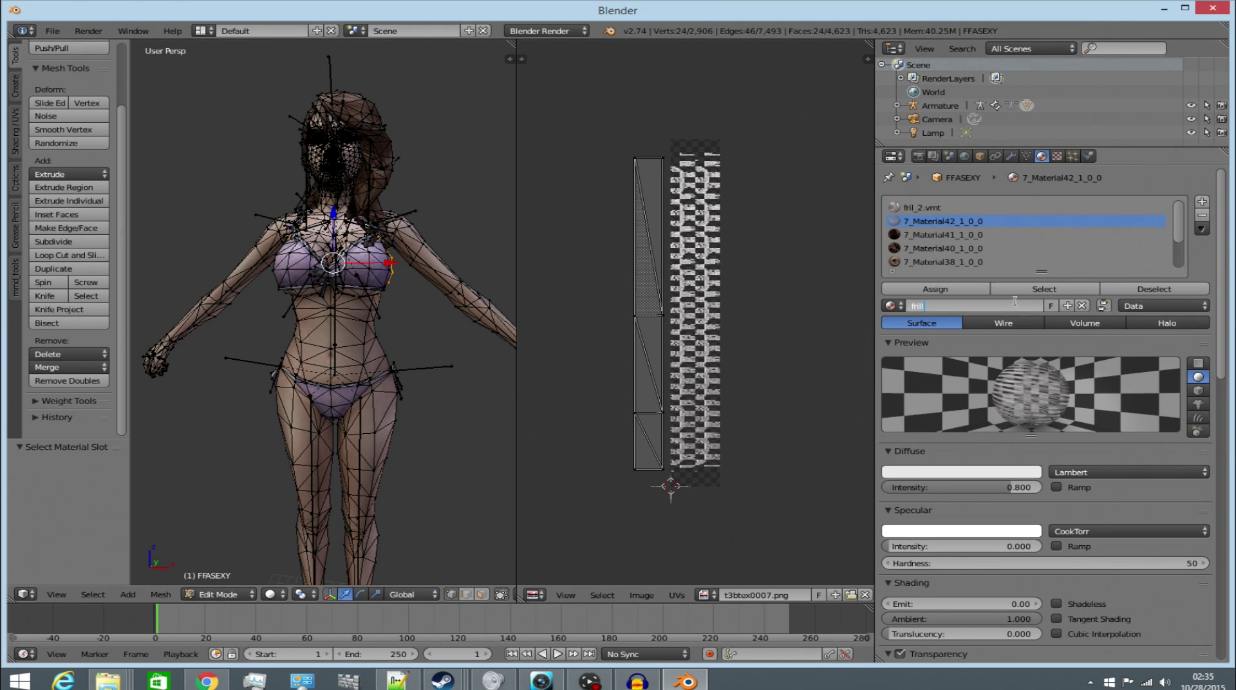
{"action": "left_click", "coordinate": [768, 299]}
{"action": "double_click", "coordinate": [950, 305]}
{"action": "key", "text": "Return"}
- Rename the teeth material 7_Material41_1_0_0 to mouth.vmt
{"action": "key", "text": "a"}
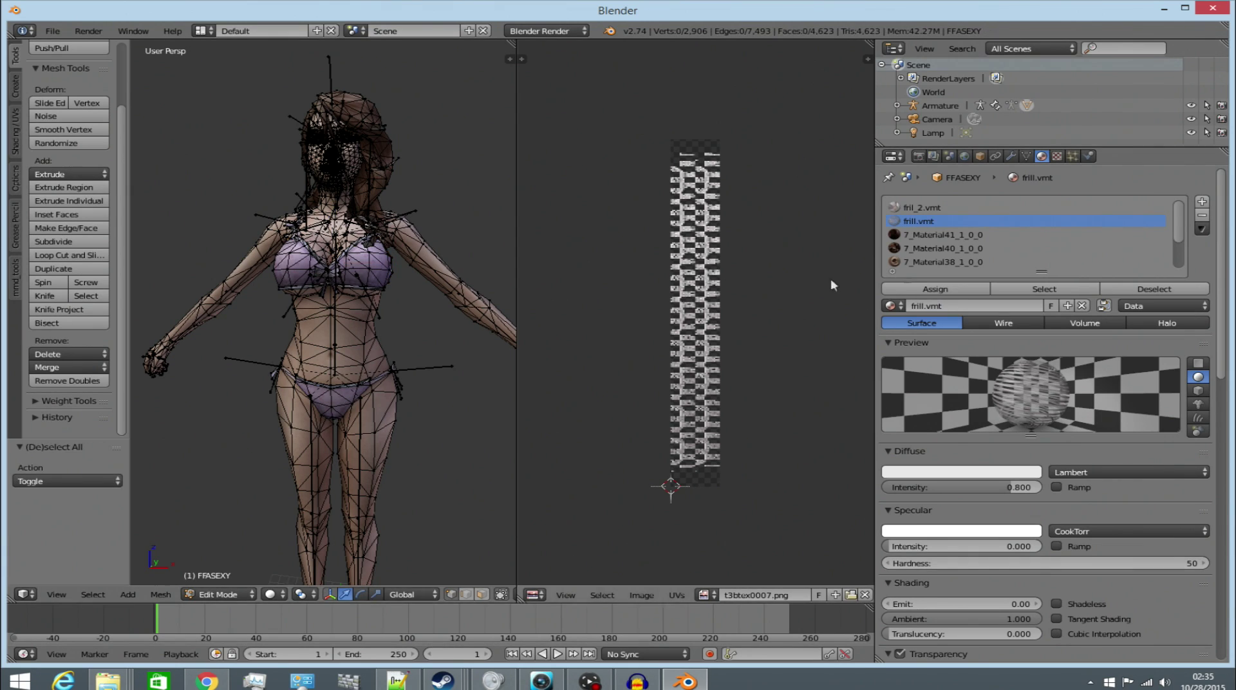
{"action": "left_click", "coordinate": [925, 234]}
{"action": "left_click", "coordinate": [1052, 291]}
{"action": "double_click", "coordinate": [976, 306]}
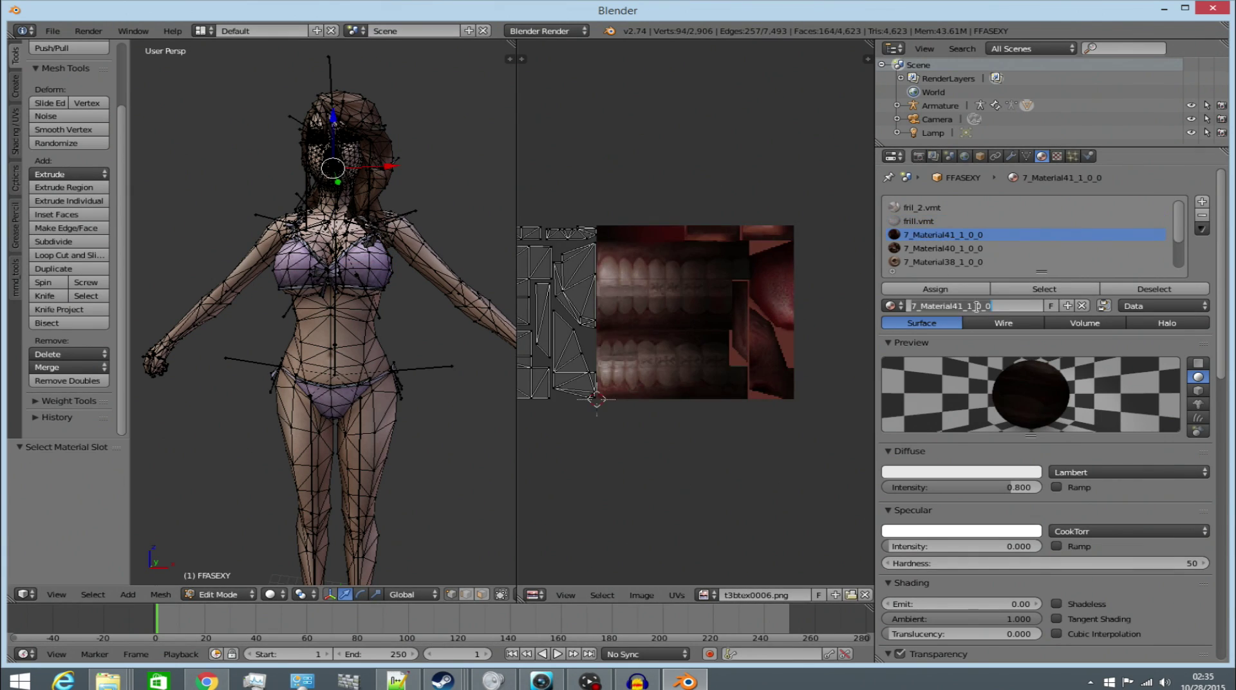
{"action": "type", "text": "mouth.vmt"}
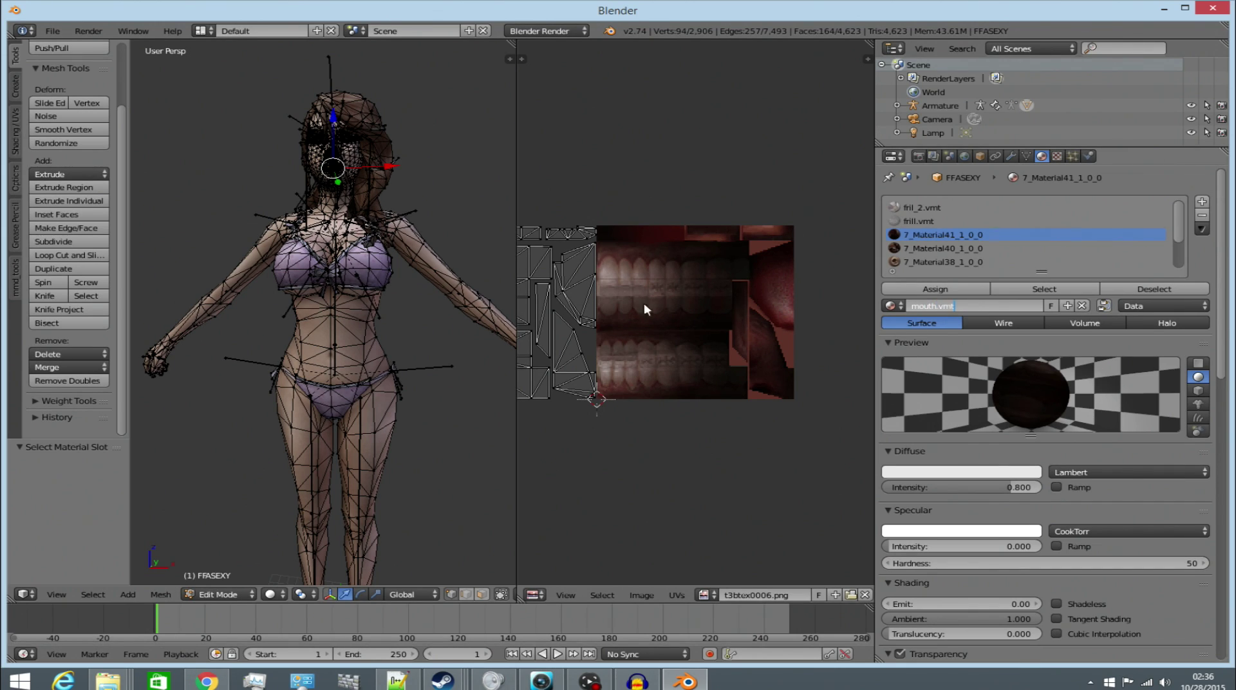
{"action": "key", "text": "Return"}
- Rename the hair material 7_Material40_1_0_0 to hair.vmt
{"action": "left_click", "coordinate": [979, 245]}
{"action": "left_click", "coordinate": [1048, 288]}
{"action": "key", "text": "a"}
{"action": "left_click", "coordinate": [1042, 287]}
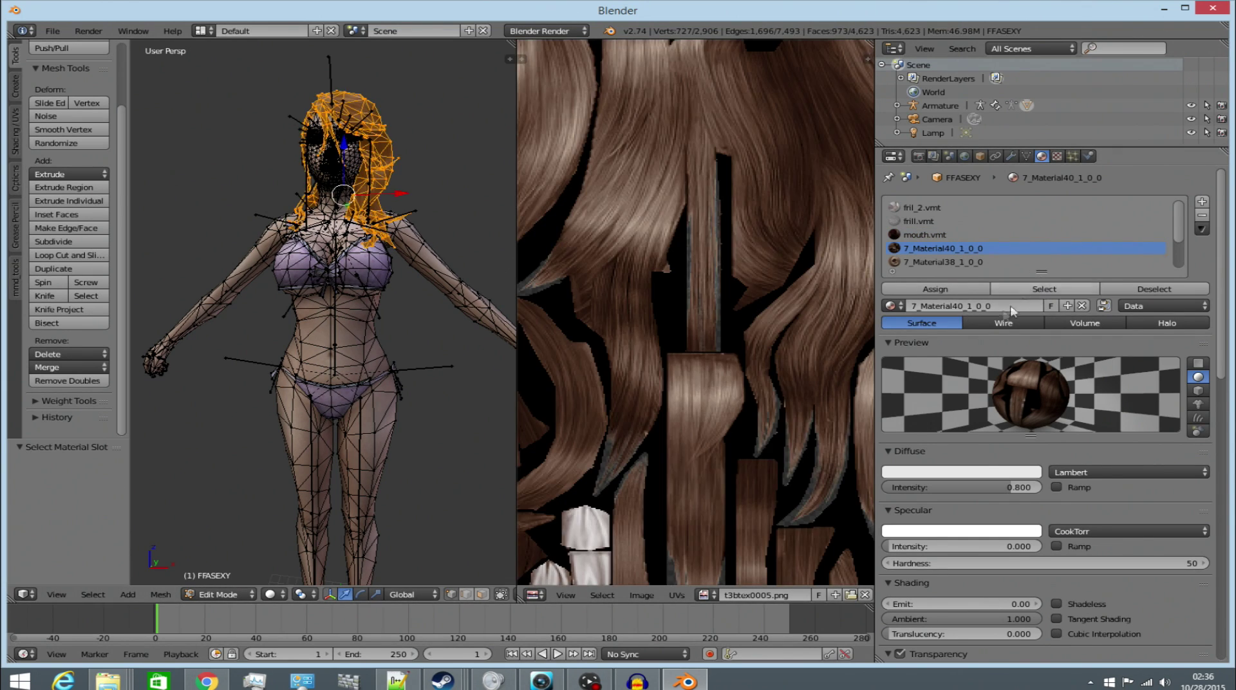
{"action": "left_click", "coordinate": [1003, 306]}
{"action": "type", "text": "hair"}
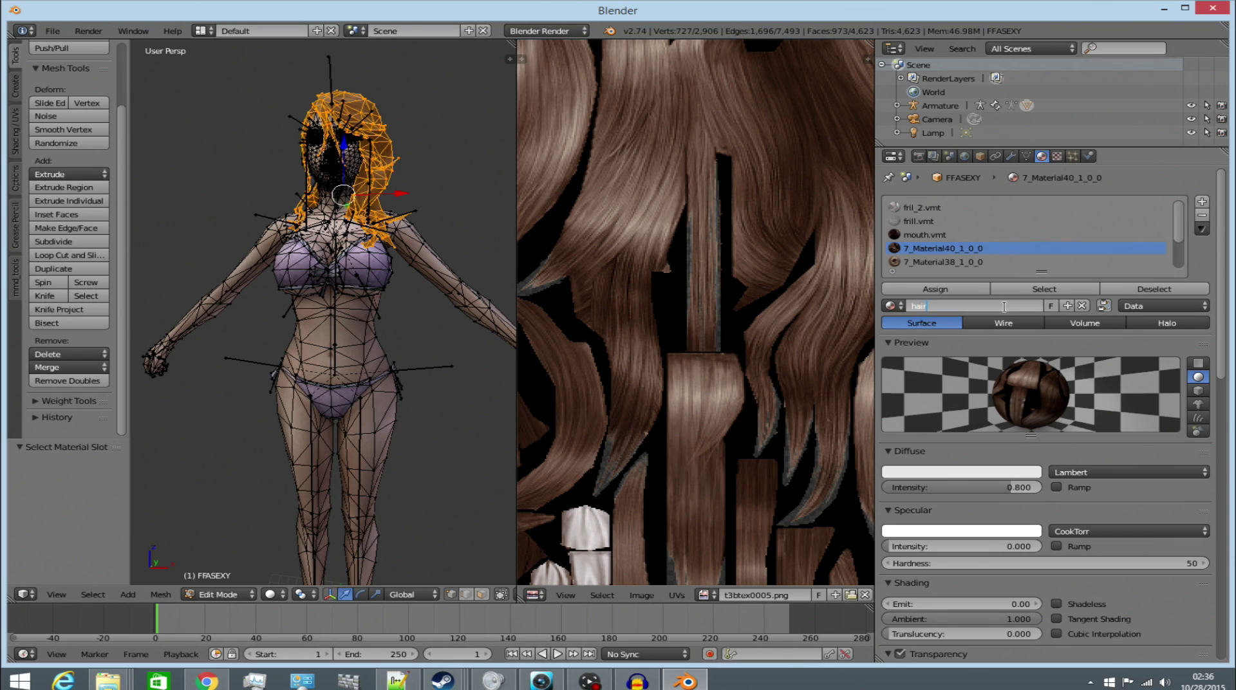
{"action": "type", "text": ".vmt"}
{"action": "key", "text": "Return"}
- Rename the face skin material 7_Material38_1_0_0 to face.vmt
{"action": "key", "text": "a"}
{"action": "left_click", "coordinate": [954, 261]}
{"action": "left_click", "coordinate": [1043, 288]}
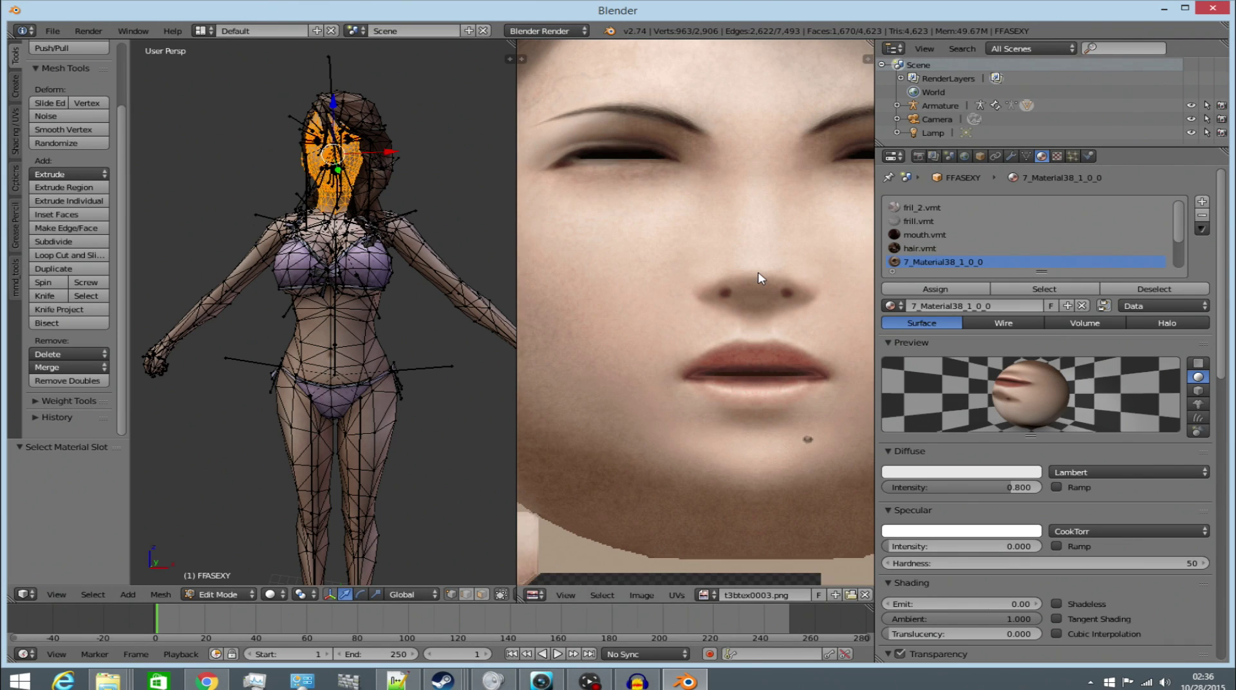
{"action": "scroll", "coordinate": [967, 229], "scroll_direction": "down", "scroll_amount": 3}
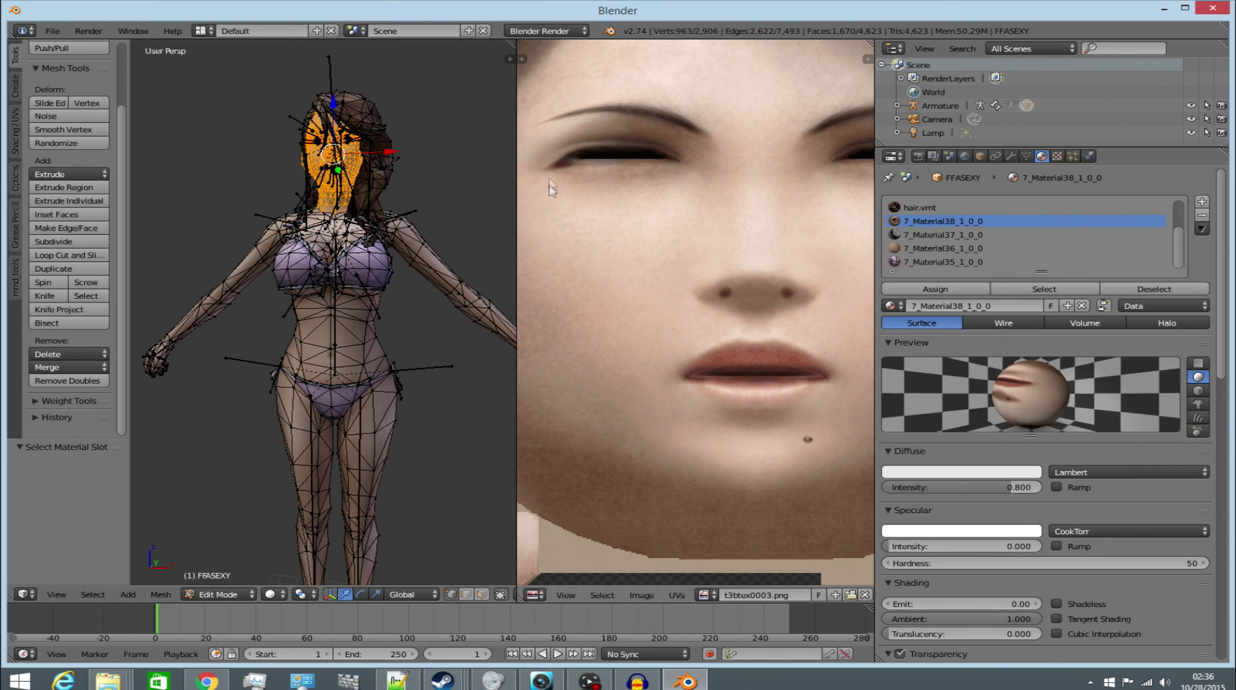
{"action": "left_click", "coordinate": [1019, 307]}
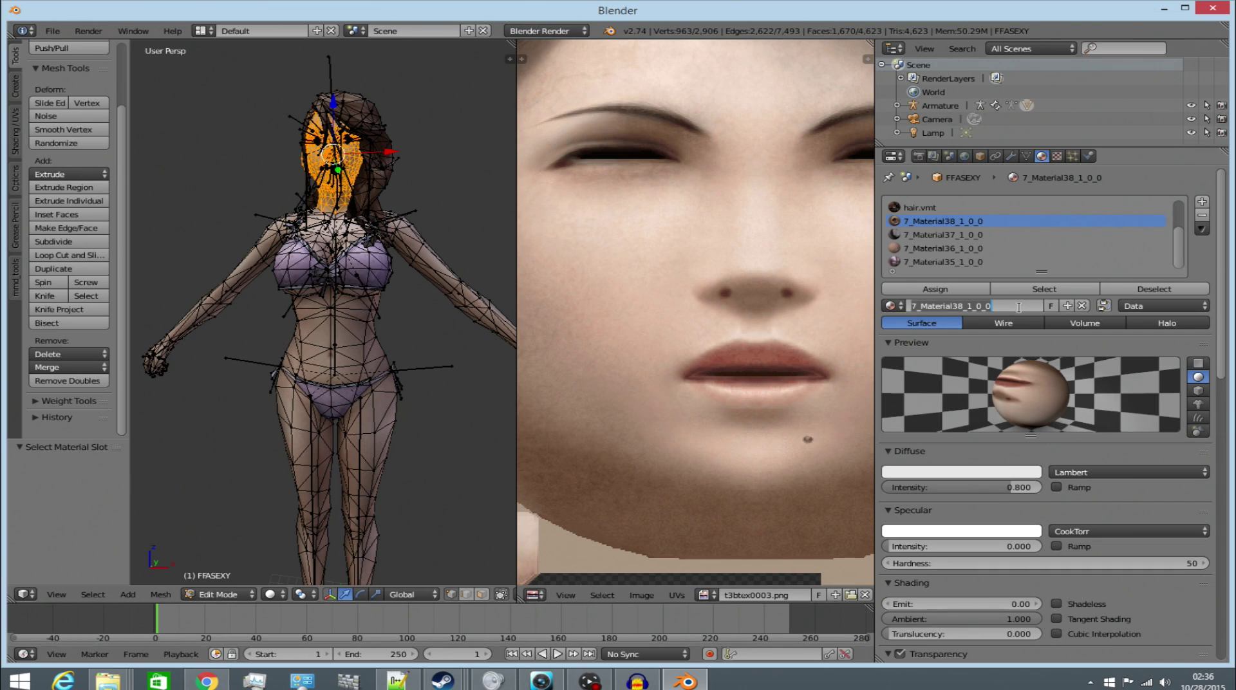
{"action": "type", "text": "face"}
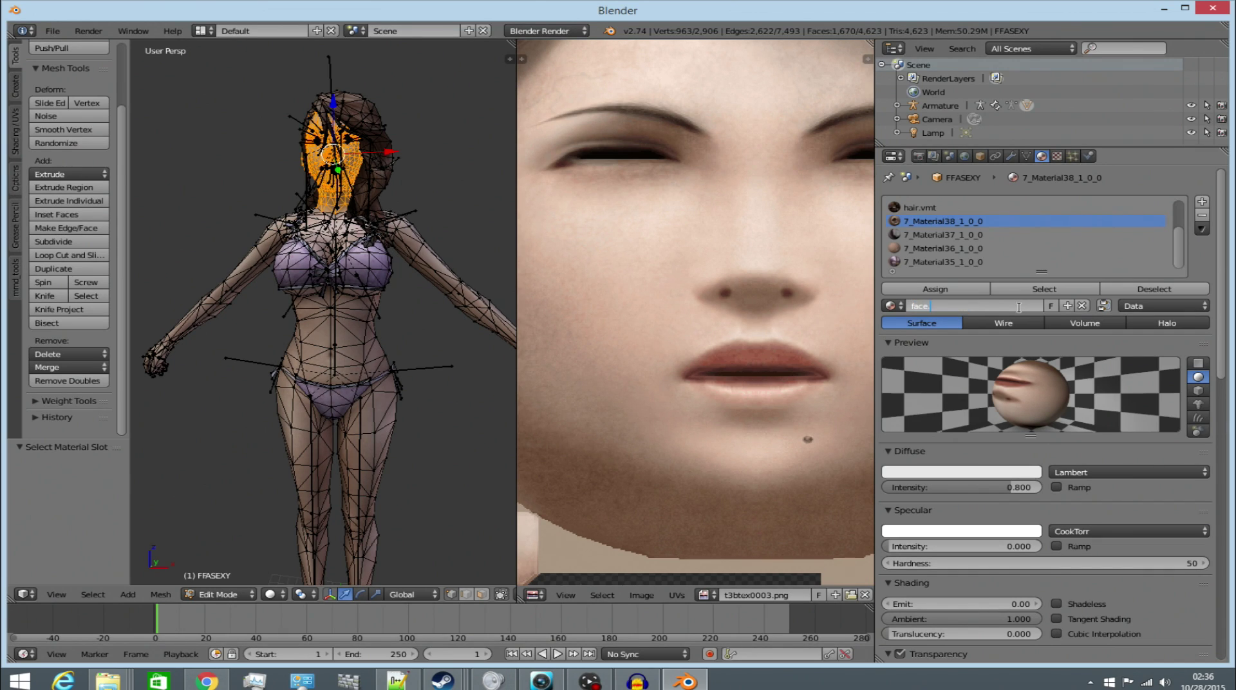
{"action": "type", "text": ".vmt"}
{"action": "key", "text": "Return"}
- Rename the eye material 7_Material37_1_0_0 to eye.vmt
{"action": "left_click", "coordinate": [973, 233]}
{"action": "key", "text": "a"}
{"action": "left_click", "coordinate": [1045, 289]}
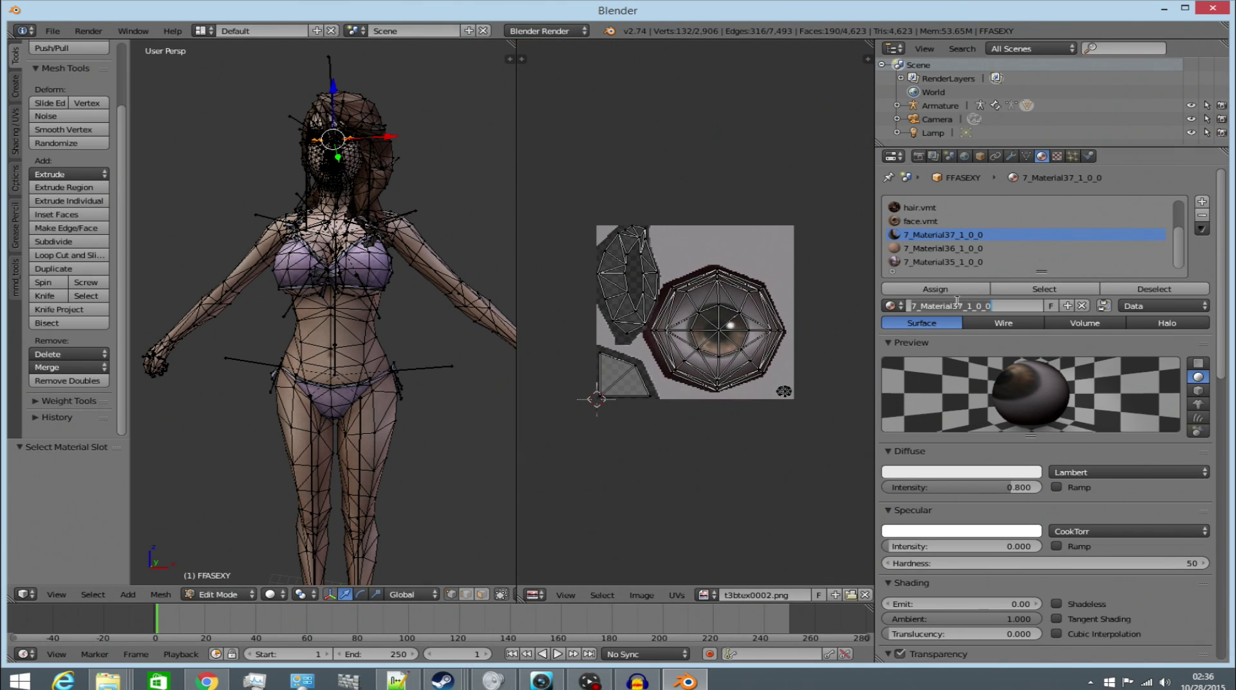
{"action": "type", "text": "eye"}
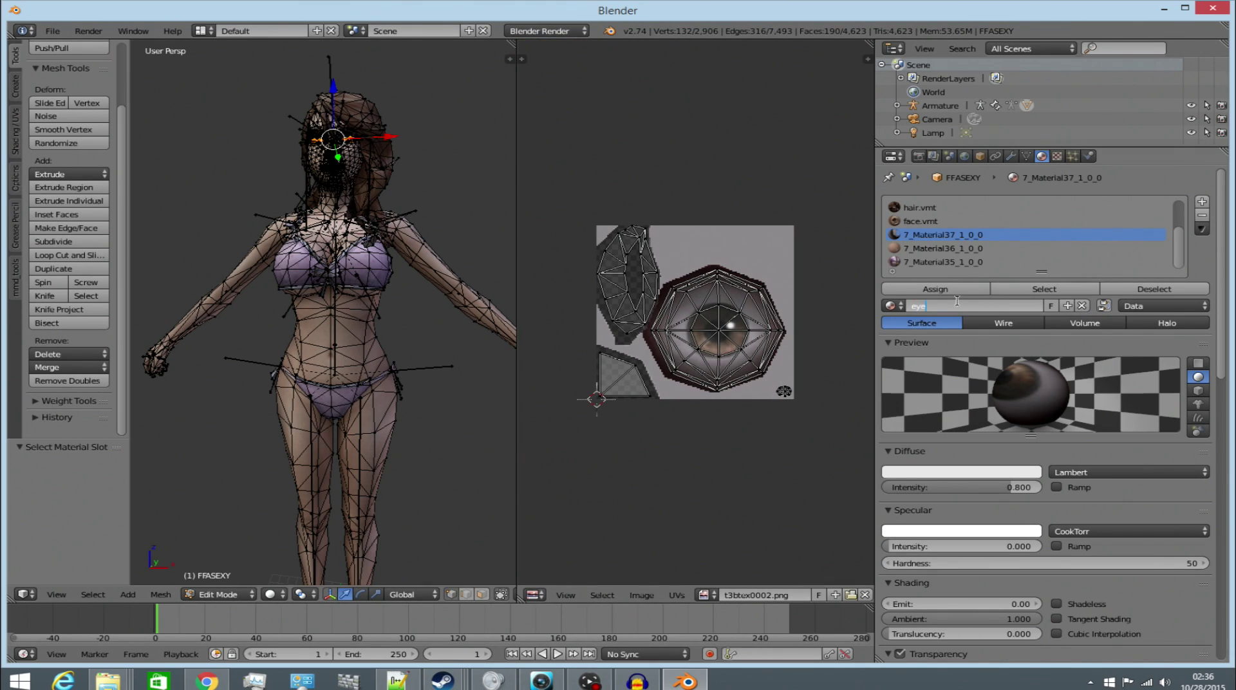
{"action": "type", "text": ".vmt"}
{"action": "key", "text": "Return"}
- Rename the hand material 7_Material36_1_0_0 to hand.vmt
{"action": "key", "text": "a"}
{"action": "left_click", "coordinate": [979, 249]}
{"action": "left_click", "coordinate": [1041, 291]}
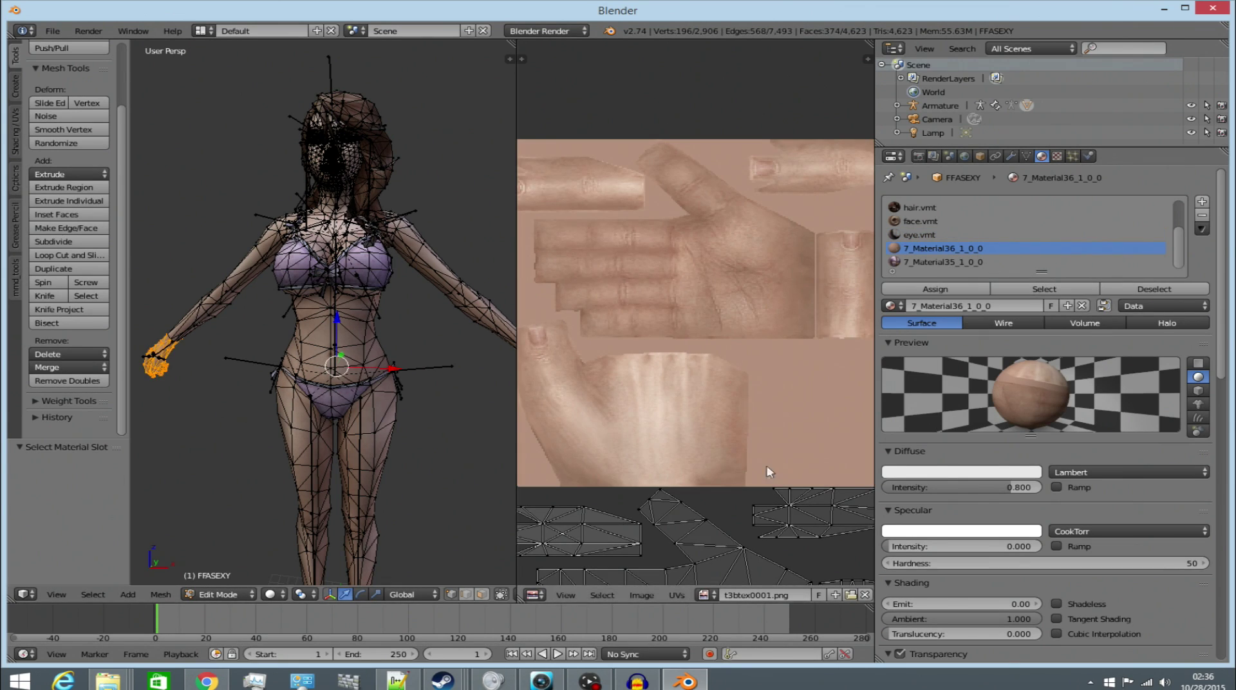
{"action": "double_click", "coordinate": [969, 306]}
{"action": "type", "text": "hg"}
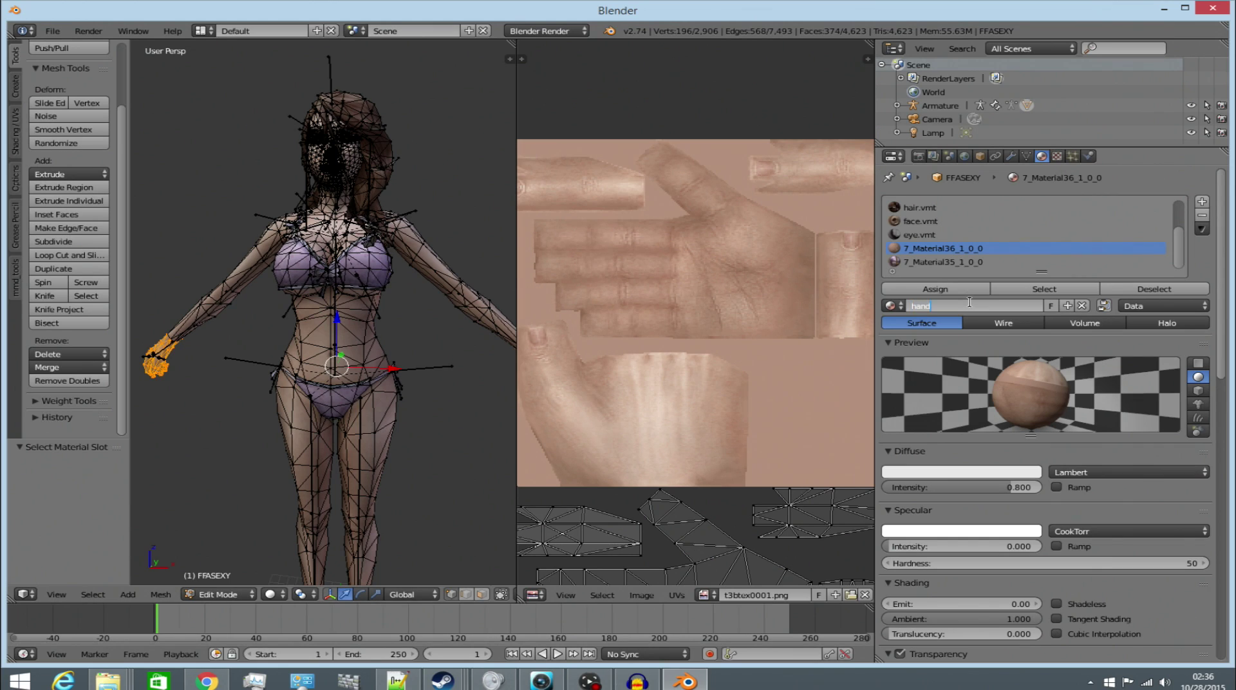
{"action": "type", "text": "nd.vmt"}
{"action": "key", "text": "Return"}
- Rename 7_Material35_1_0_0 to body.vmt and return to Object Mode
{"action": "key", "text": "a"}
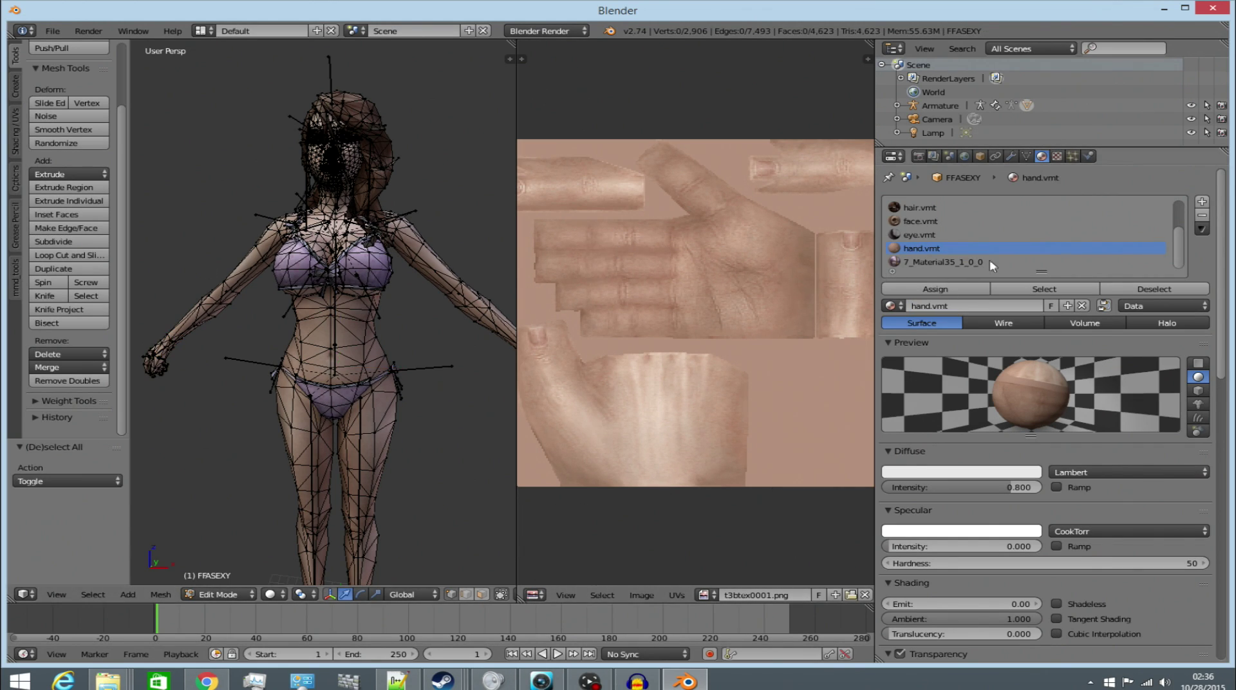
{"action": "left_click", "coordinate": [990, 263]}
{"action": "left_click", "coordinate": [1049, 288]}
{"action": "left_click", "coordinate": [976, 307]}
{"action": "type", "text": "body"}
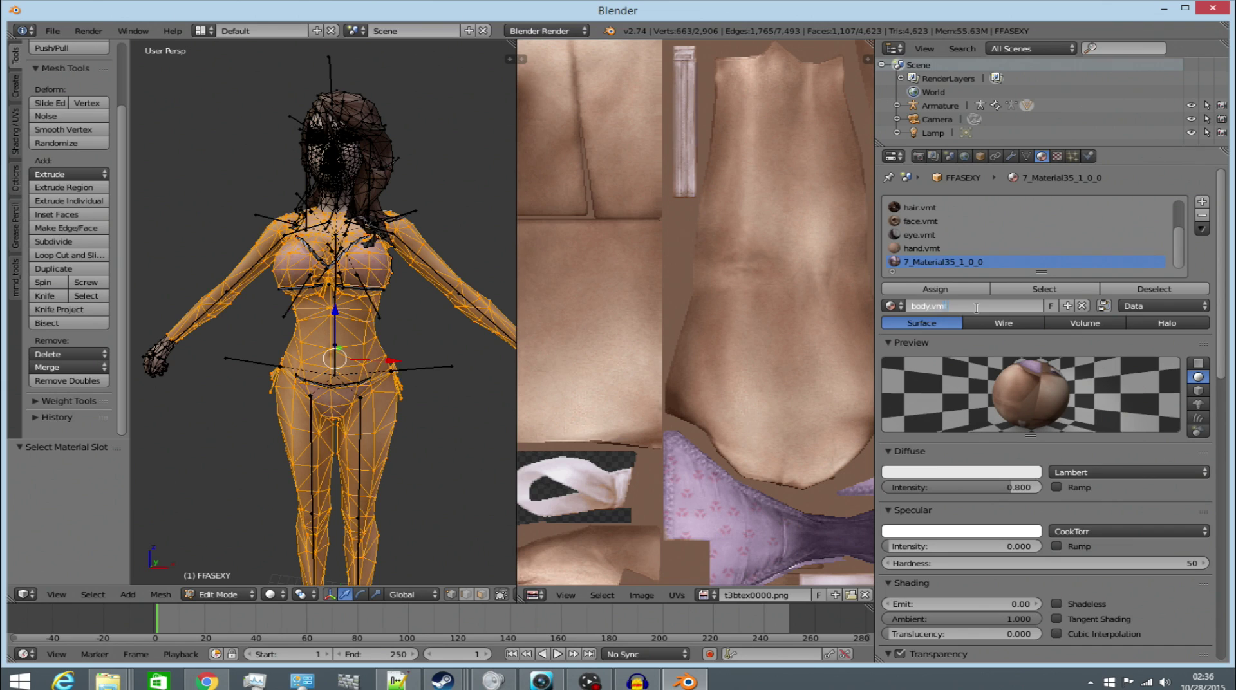
{"action": "key", "text": "Return"}
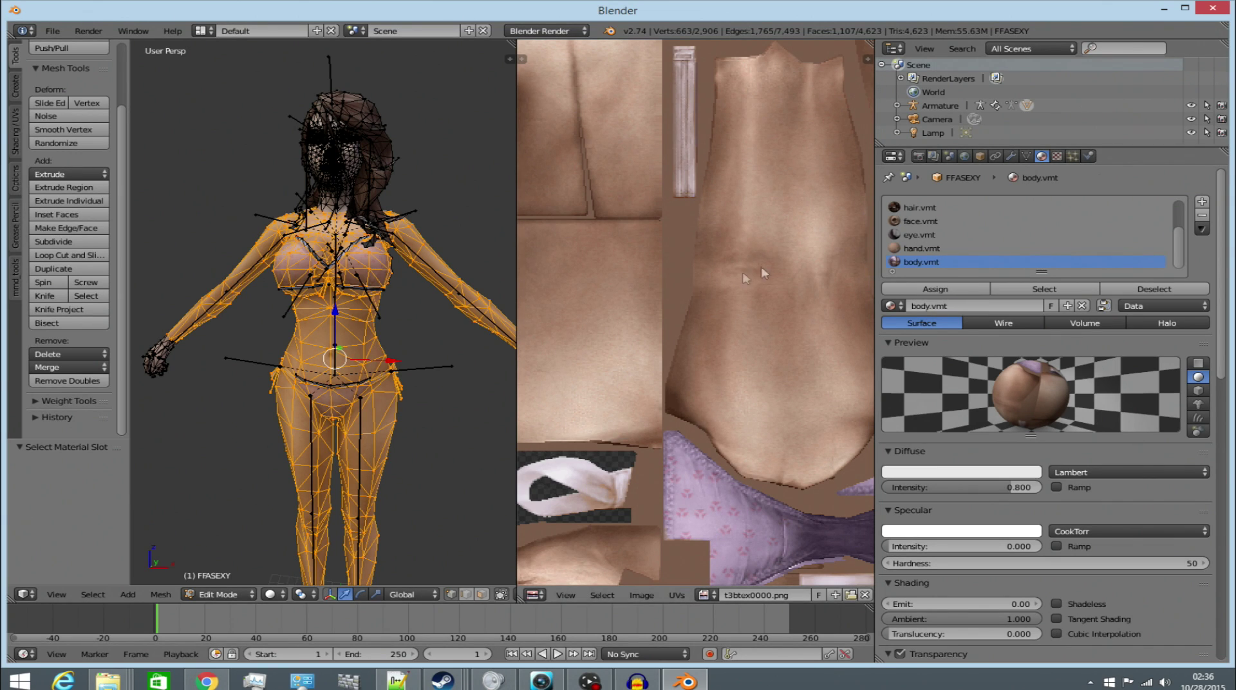
{"action": "key", "text": "a"}
{"action": "scroll", "coordinate": [987, 235], "scroll_direction": "up", "scroll_amount": 3}
{"action": "scroll", "coordinate": [957, 246], "scroll_direction": "down", "scroll_amount": 3}
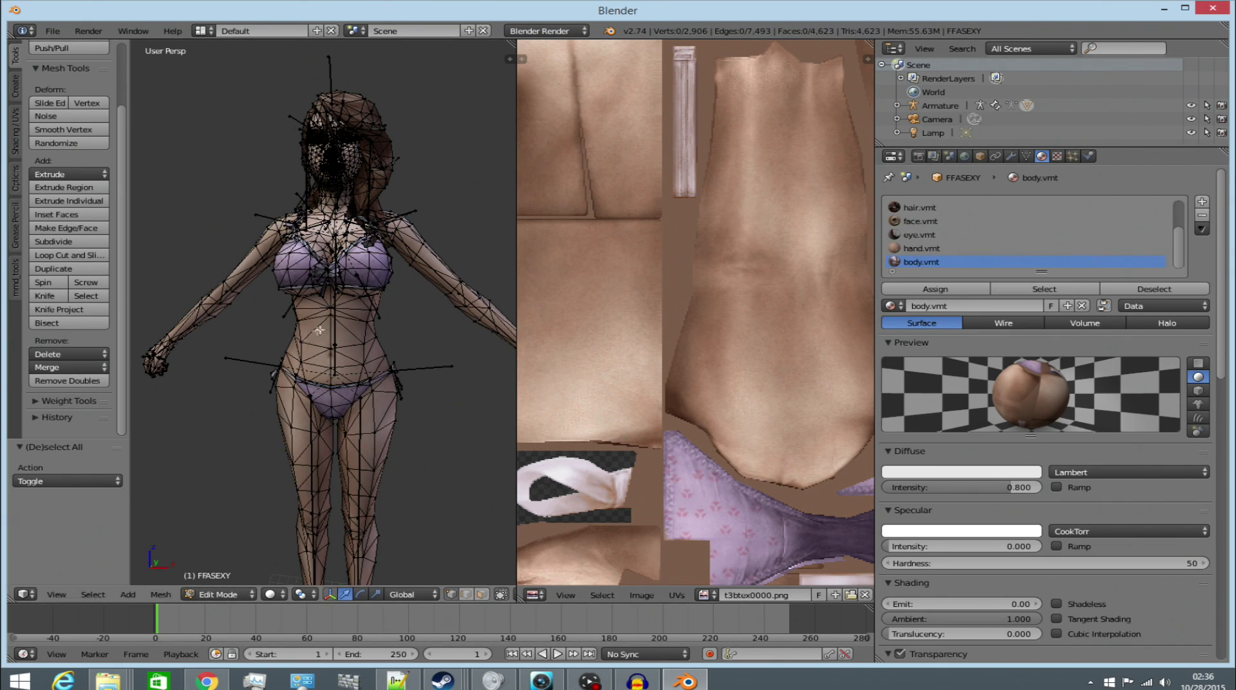
{"action": "scroll", "coordinate": [361, 451], "scroll_direction": "down", "scroll_amount": 5}
{"action": "left_click", "coordinate": [235, 595]}
{"action": "left_click", "coordinate": [263, 573]}
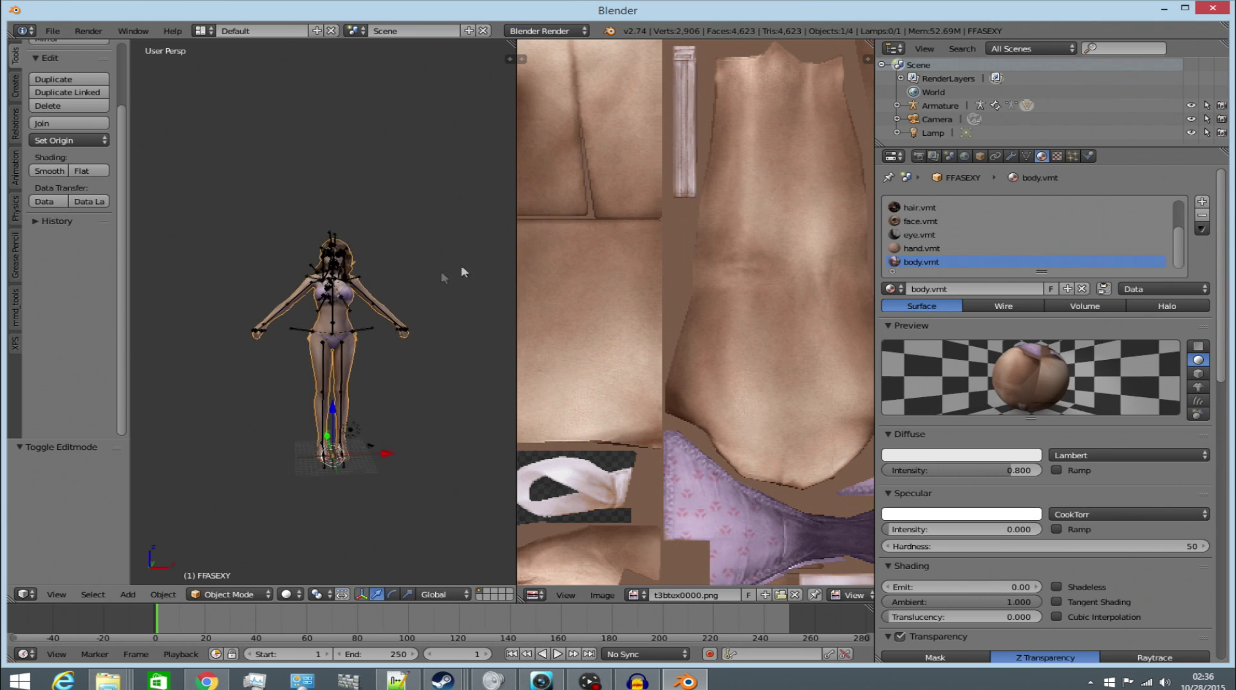
- Export the character as FFASEXY.dmx from the Scene settings' Source Engine Export panel
{"action": "left_click", "coordinate": [932, 156]}
{"action": "left_click", "coordinate": [949, 156]}
{"action": "scroll", "coordinate": [1184, 461], "scroll_direction": "down", "scroll_amount": 10}
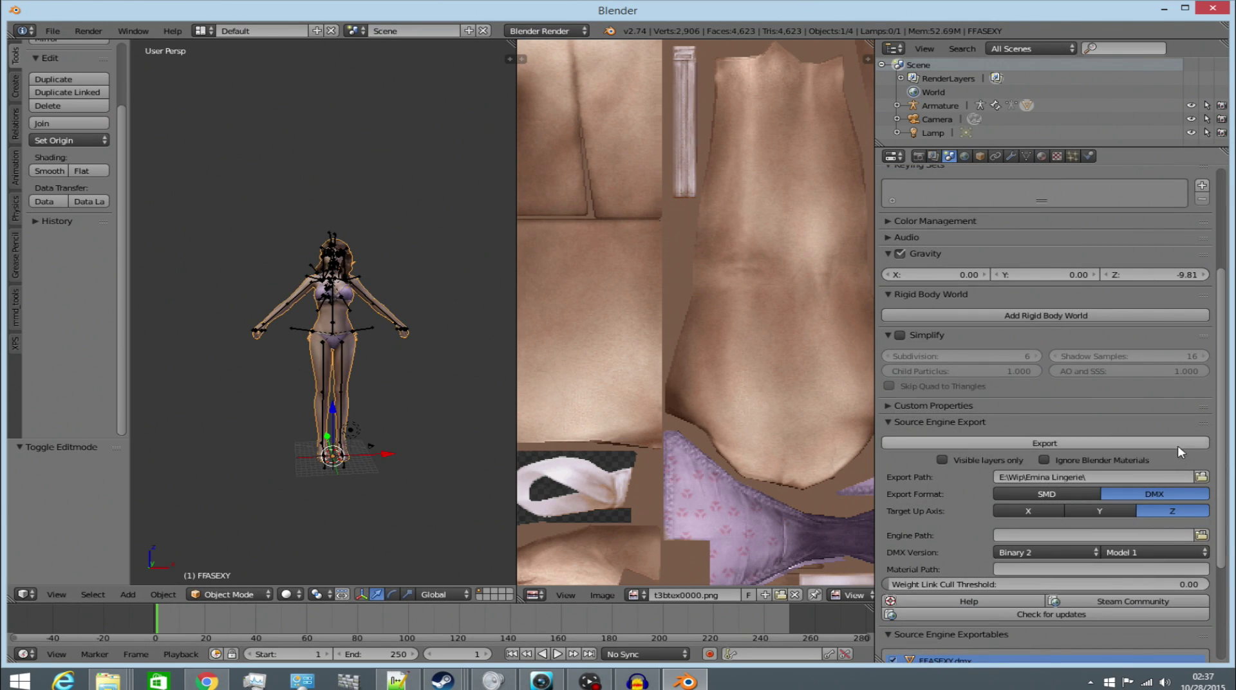
{"action": "left_click", "coordinate": [1179, 444]}
{"action": "left_click", "coordinate": [1178, 448]}
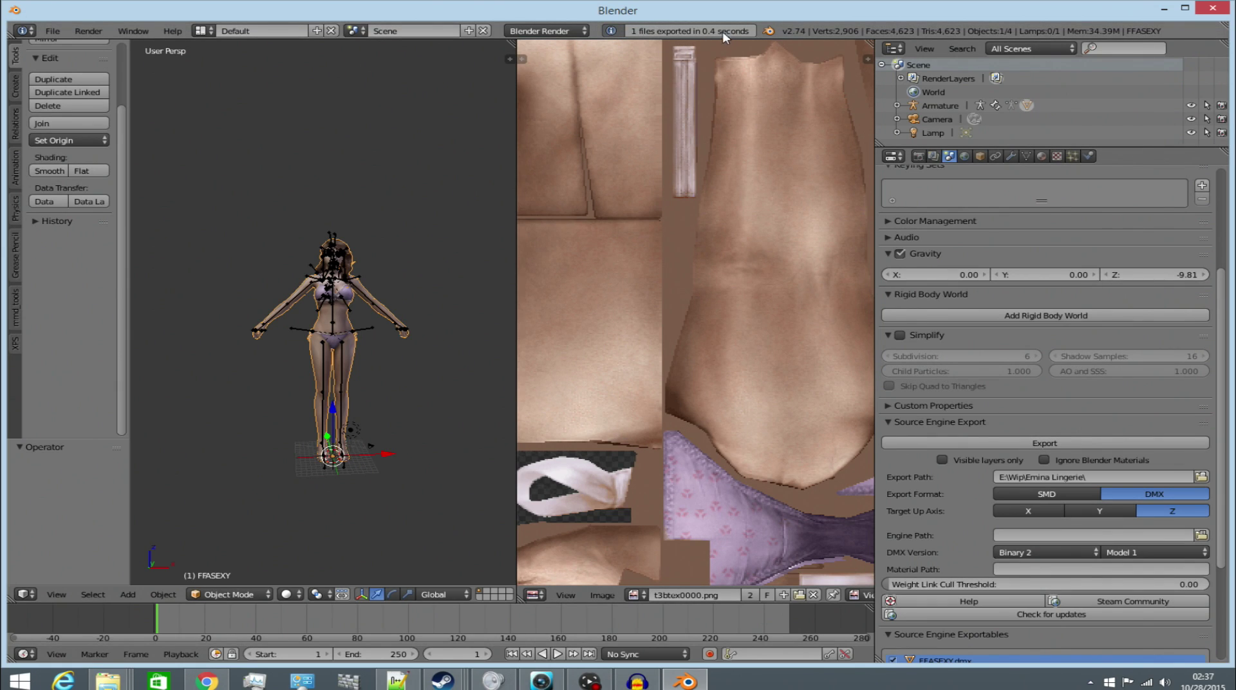
{"action": "scroll", "coordinate": [450, 269], "scroll_direction": "up", "scroll_amount": 5}
- Launch a second copy of Blender and delete its default cube
{"action": "key", "text": "a"}
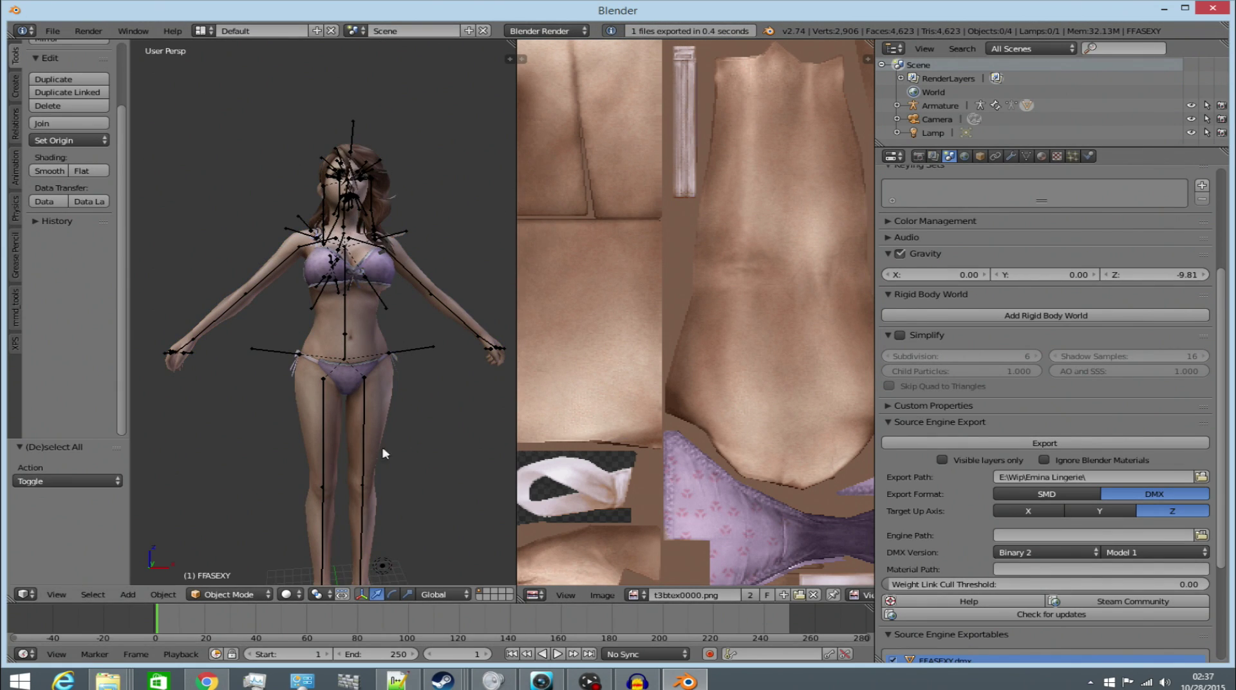
{"action": "left_click", "coordinate": [1233, 687]}
{"action": "double_click", "coordinate": [9, 207]}
{"action": "right_click", "coordinate": [21, 220]}
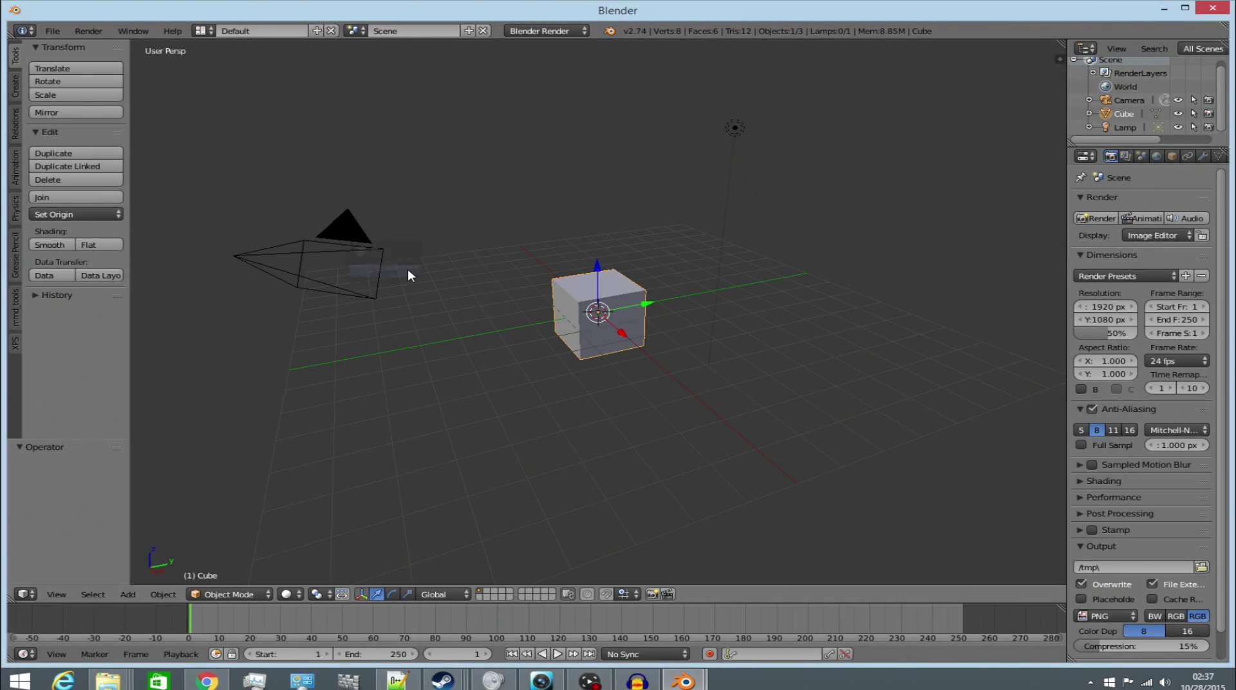
{"action": "key", "text": "Delete"}
- Import FFASEXY.dmx as a Source Engine file and select the character mesh
{"action": "left_click", "coordinate": [53, 31]}
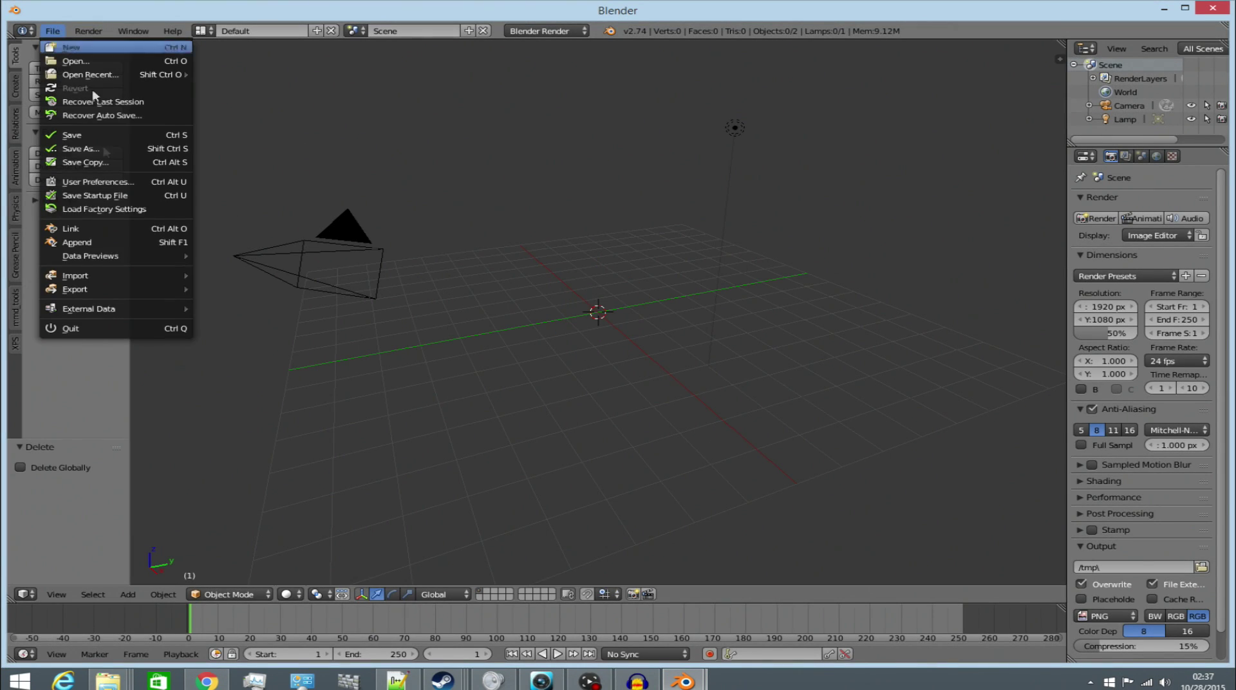
{"action": "mouse_move", "coordinate": [100, 275]}
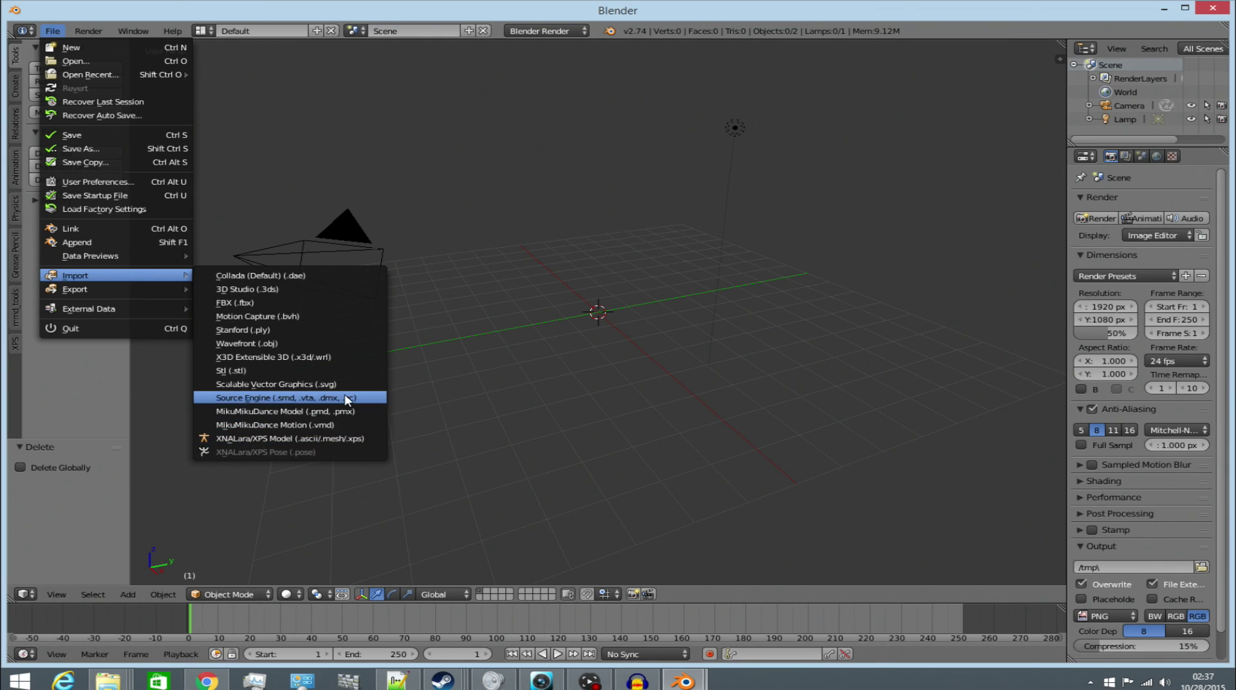
{"action": "left_click", "coordinate": [286, 397]}
{"action": "double_click", "coordinate": [288, 155]}
{"action": "scroll", "coordinate": [571, 249], "scroll_direction": "down", "scroll_amount": 5}
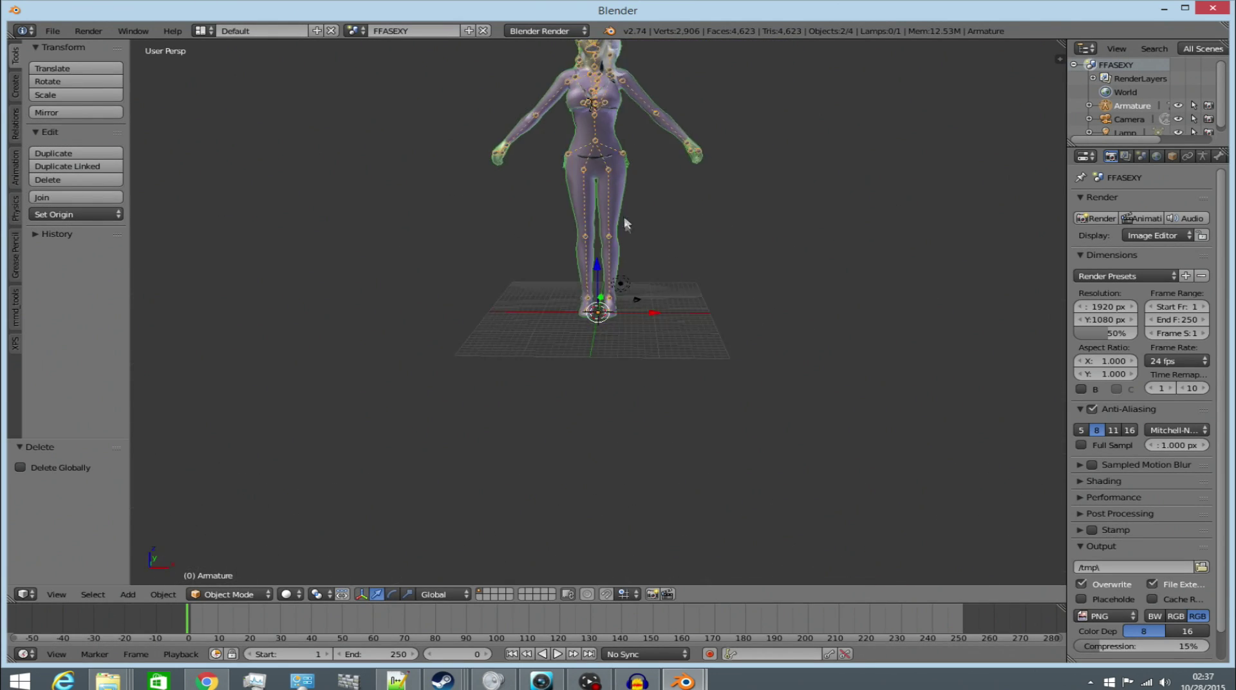
{"action": "scroll", "coordinate": [625, 224], "scroll_direction": "up", "scroll_amount": 8}
{"action": "right_click", "coordinate": [629, 243]}
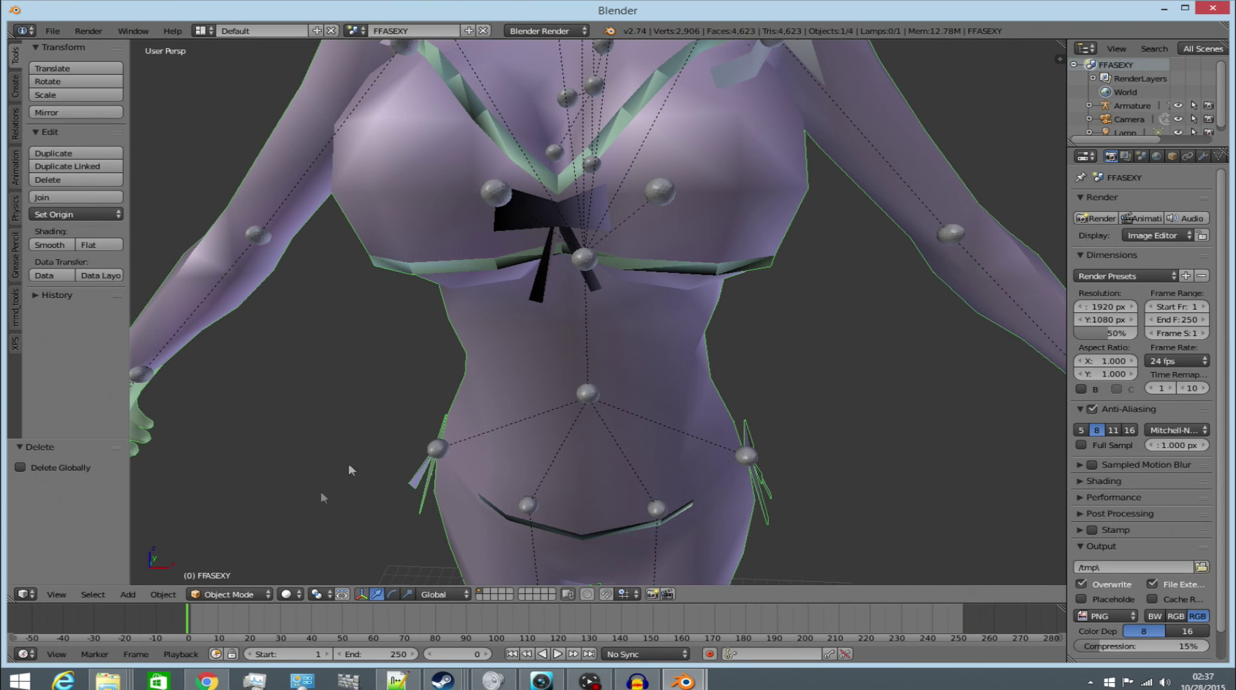
- Enter Edit Mode in face select and inspect the faces around the chest bow
{"action": "left_click", "coordinate": [218, 595]}
{"action": "left_click", "coordinate": [241, 558]}
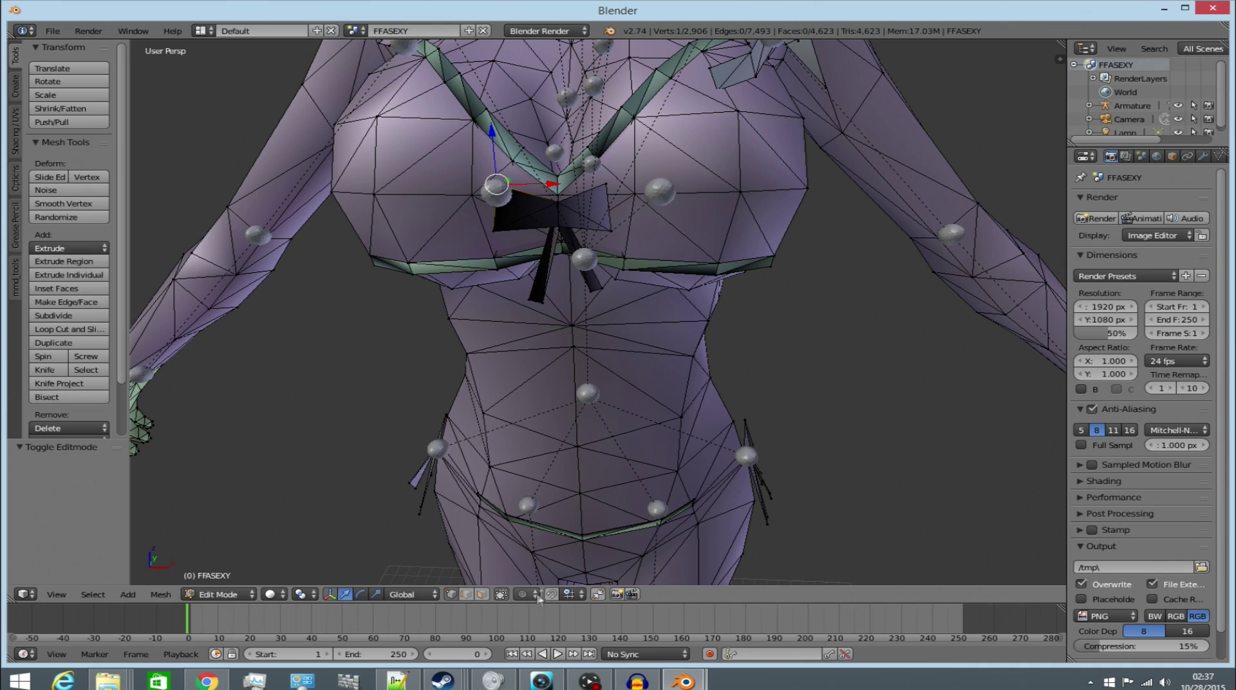
{"action": "left_click", "coordinate": [481, 594]}
{"action": "right_click", "coordinate": [525, 206]}
{"action": "key", "text": "g"}
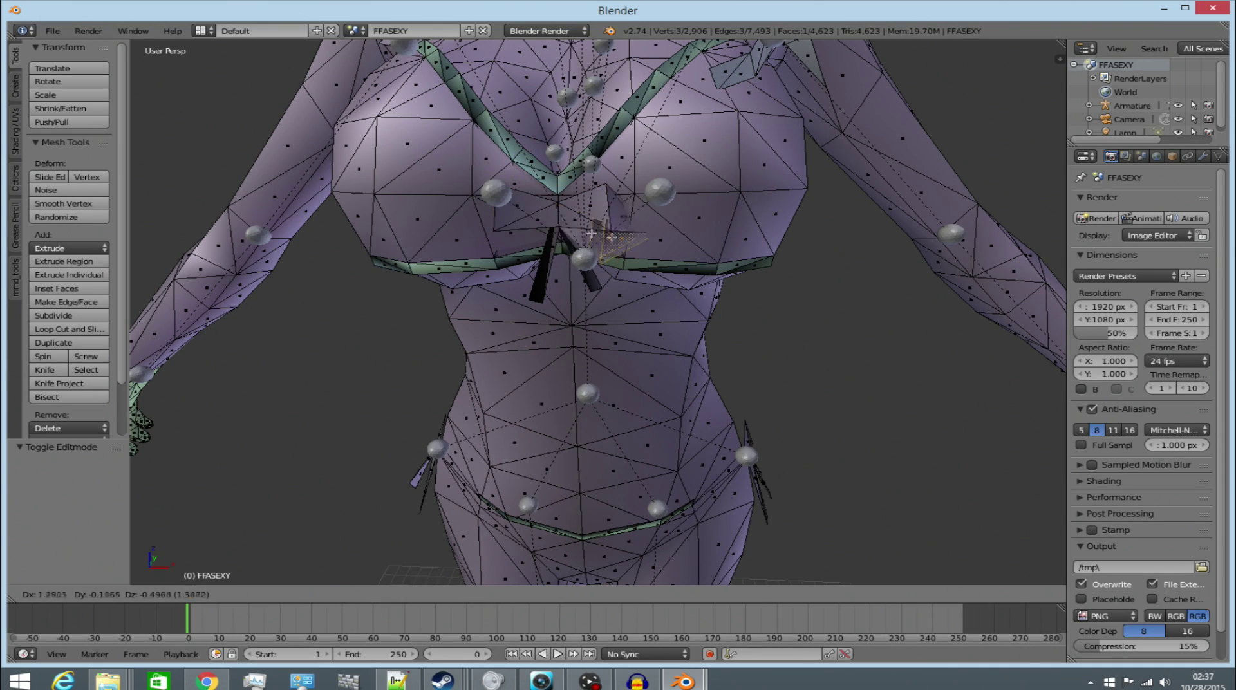
{"action": "right_click", "coordinate": [581, 220]}
{"action": "middle_click_drag", "start_coordinate": [582, 219], "coordinate": [602, 503]}
{"action": "scroll", "coordinate": [560, 432], "scroll_direction": "up", "scroll_amount": 2}
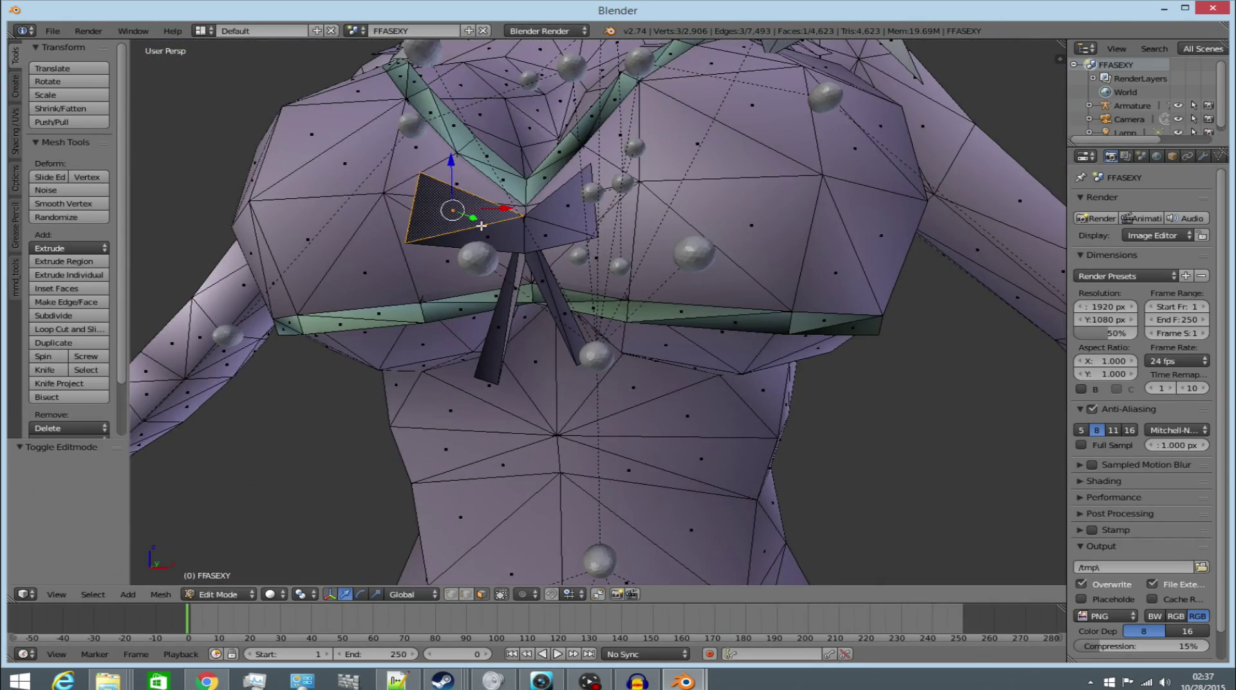
{"action": "right_click", "coordinate": [500, 239], "text": "shift"}
{"action": "scroll", "coordinate": [40, 168], "scroll_direction": "down", "scroll_amount": 10}
- Flat-shade the whole mesh and flip the two dark chest-bow triangles
{"action": "key", "text": "a"}
{"action": "key", "text": "a"}
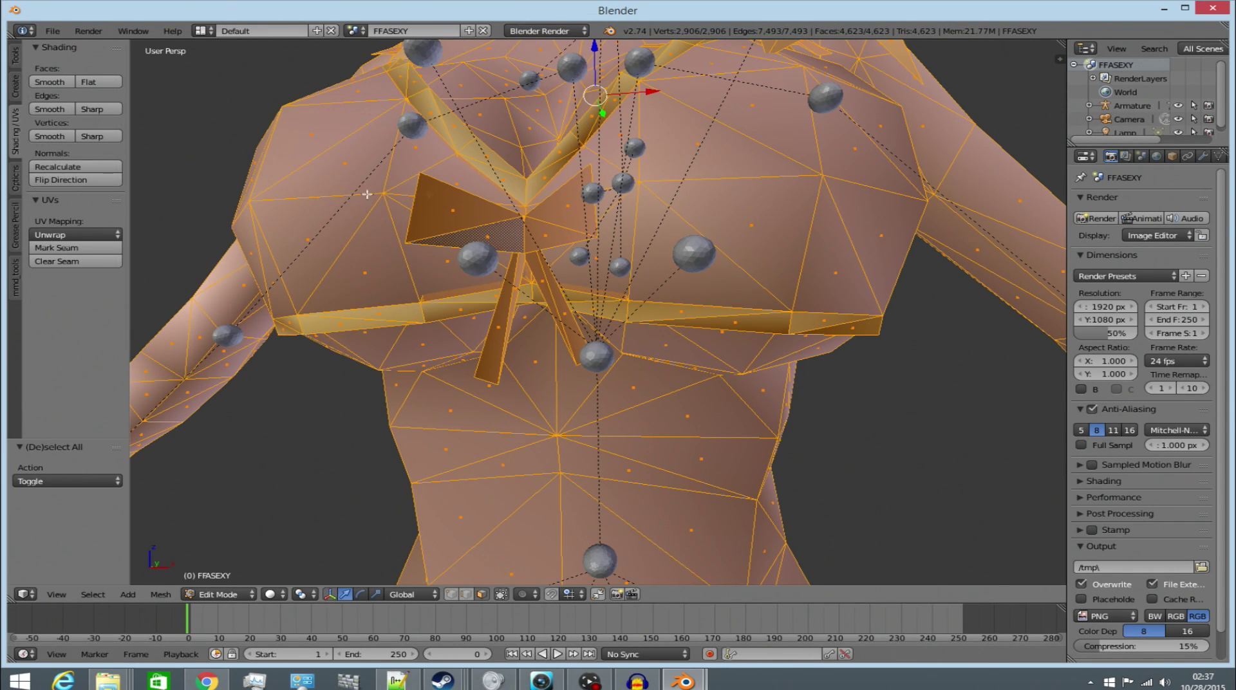
{"action": "left_click", "coordinate": [114, 85]}
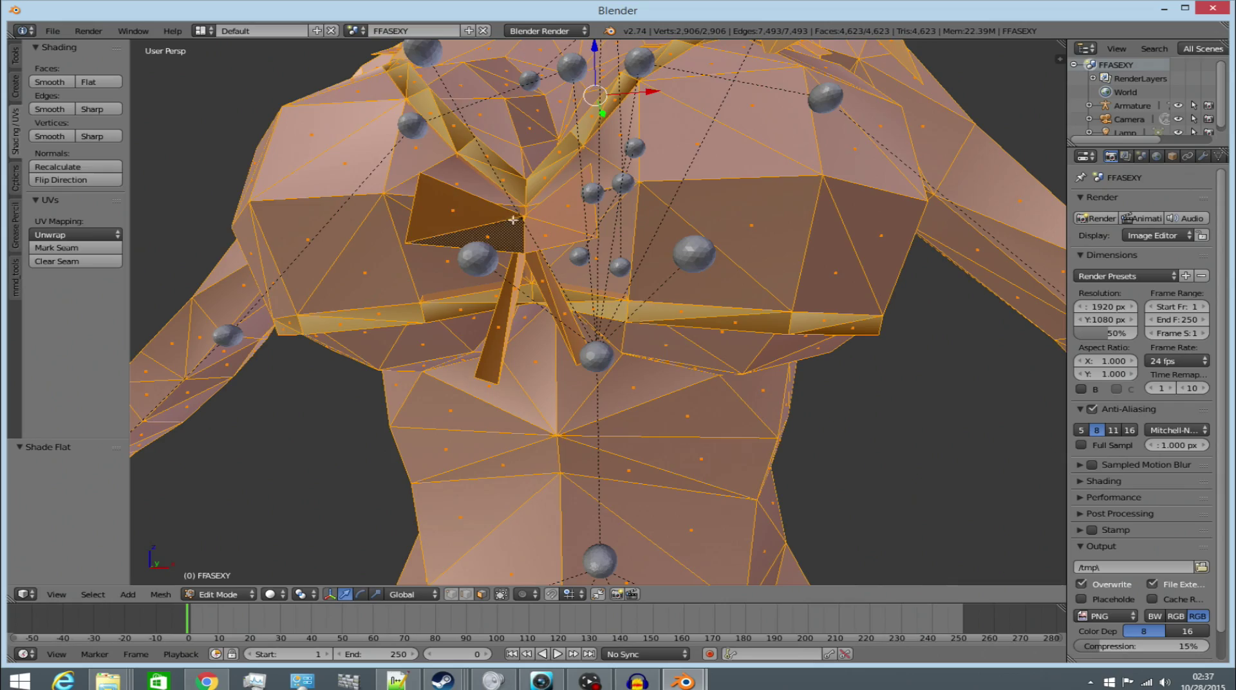
{"action": "key", "text": "a"}
{"action": "middle_click_drag", "start_coordinate": [526, 234], "coordinate": [558, 287]}
{"action": "right_click", "coordinate": [517, 303]}
{"action": "right_click", "coordinate": [562, 302], "text": "shift"}
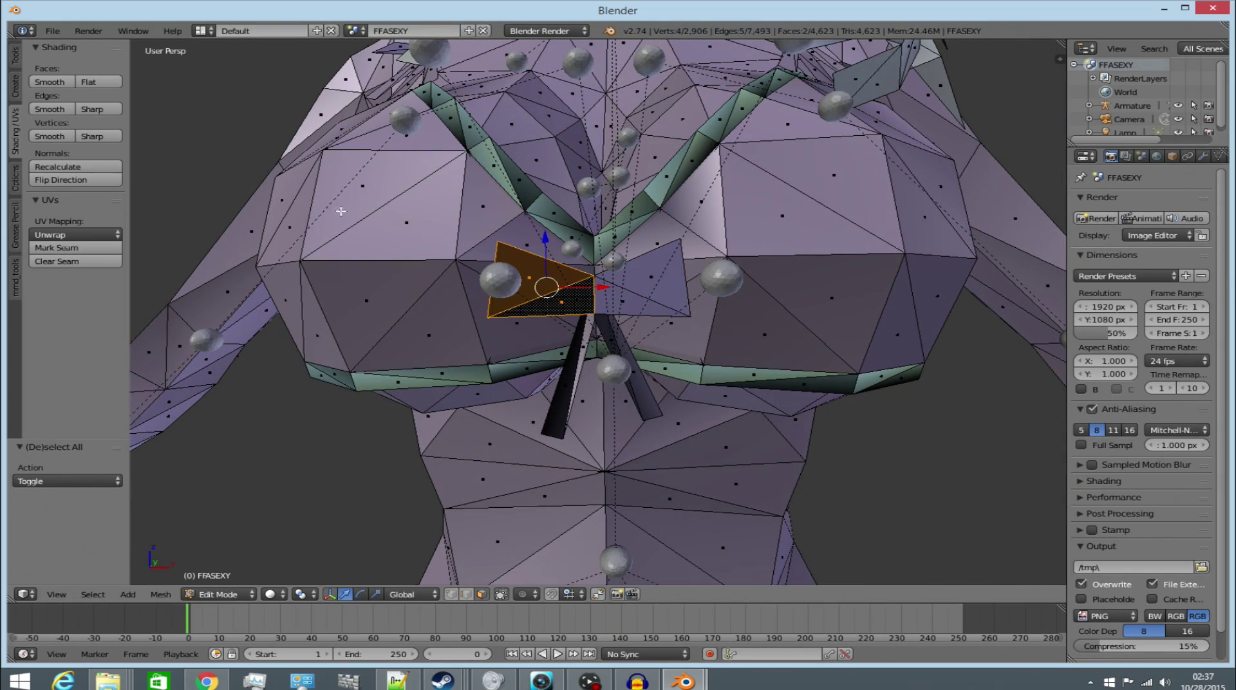
{"action": "left_click", "coordinate": [86, 180]}
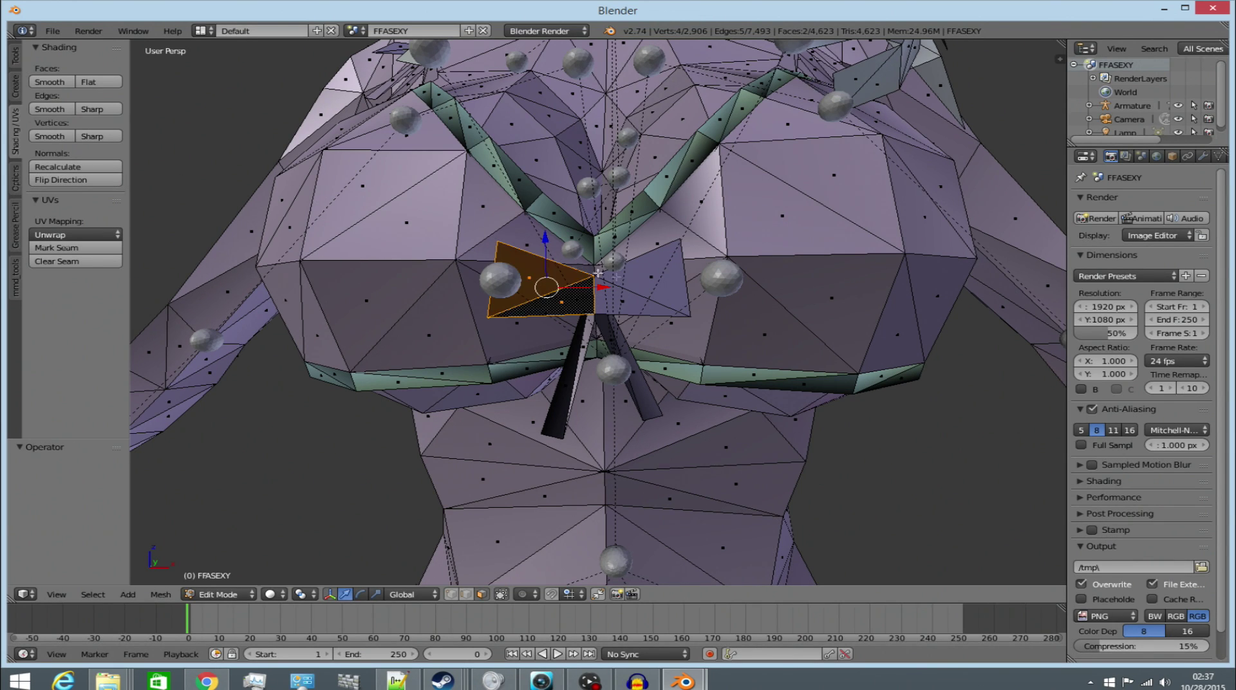
- Recalculate normals across the whole mesh and check the shading
{"action": "key", "text": "a"}
{"action": "left_click", "coordinate": [95, 170]}
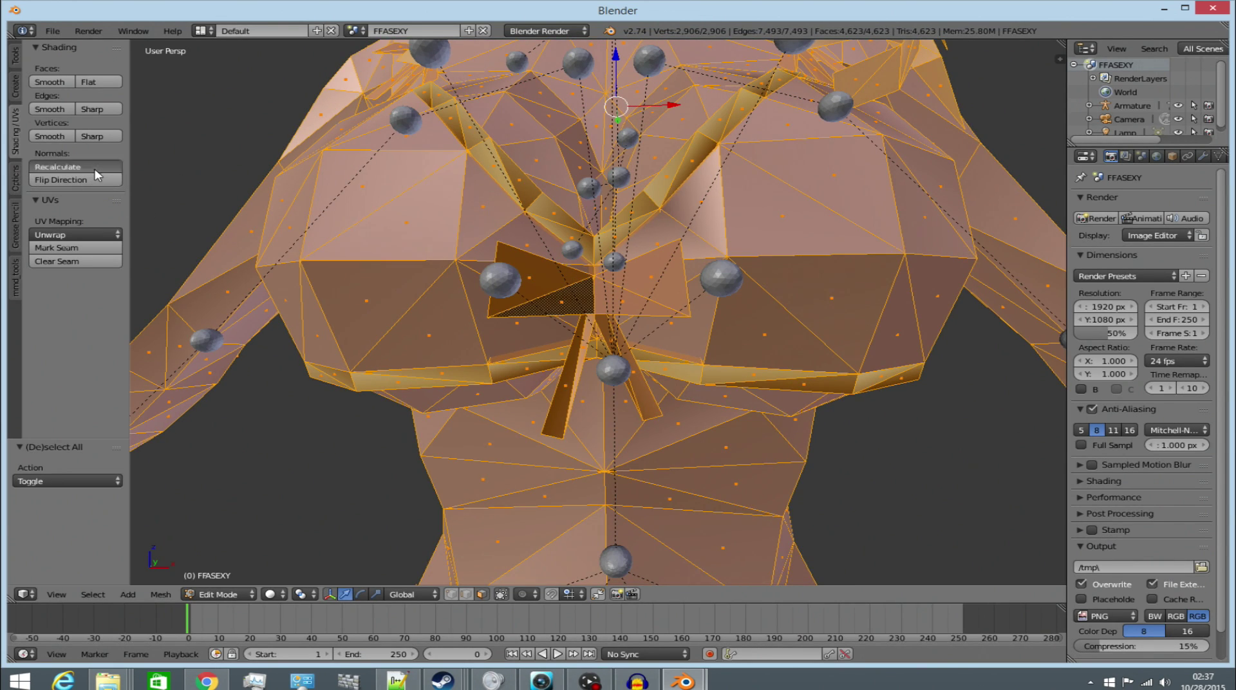
{"action": "scroll", "coordinate": [579, 309], "scroll_direction": "down", "scroll_amount": 5}
{"action": "key", "text": "a"}
{"action": "middle_click_drag", "start_coordinate": [588, 314], "coordinate": [651, 317]}
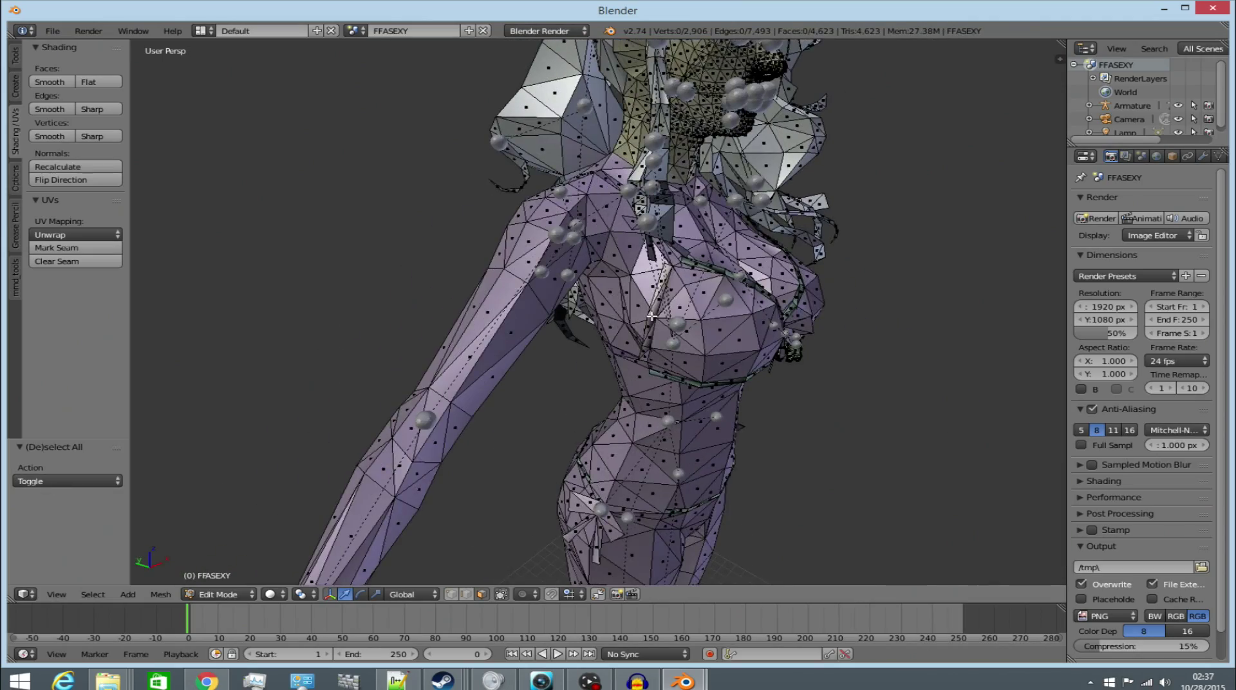
{"action": "key", "text": "a"}
{"action": "key", "text": "a"}
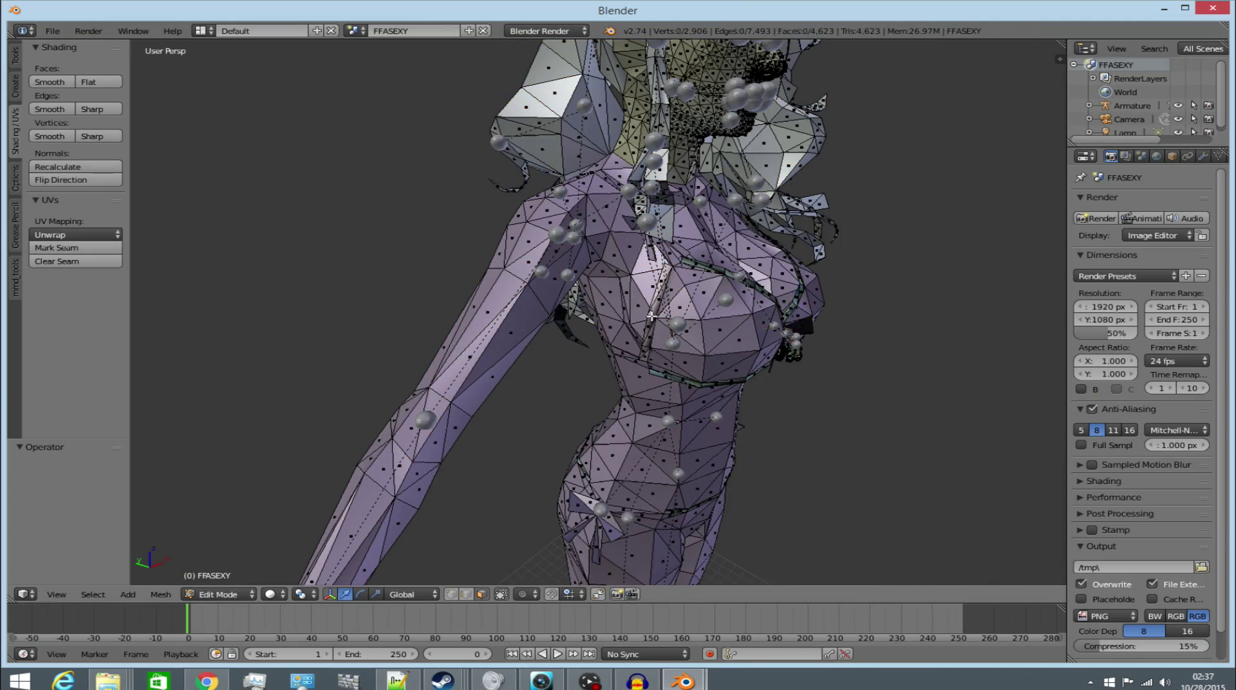
{"action": "key", "text": "a"}
{"action": "key", "text": "a"}
{"action": "middle_click_drag", "start_coordinate": [652, 316], "coordinate": [573, 316]}
{"action": "scroll", "coordinate": [566, 319], "scroll_direction": "down", "scroll_amount": 4}
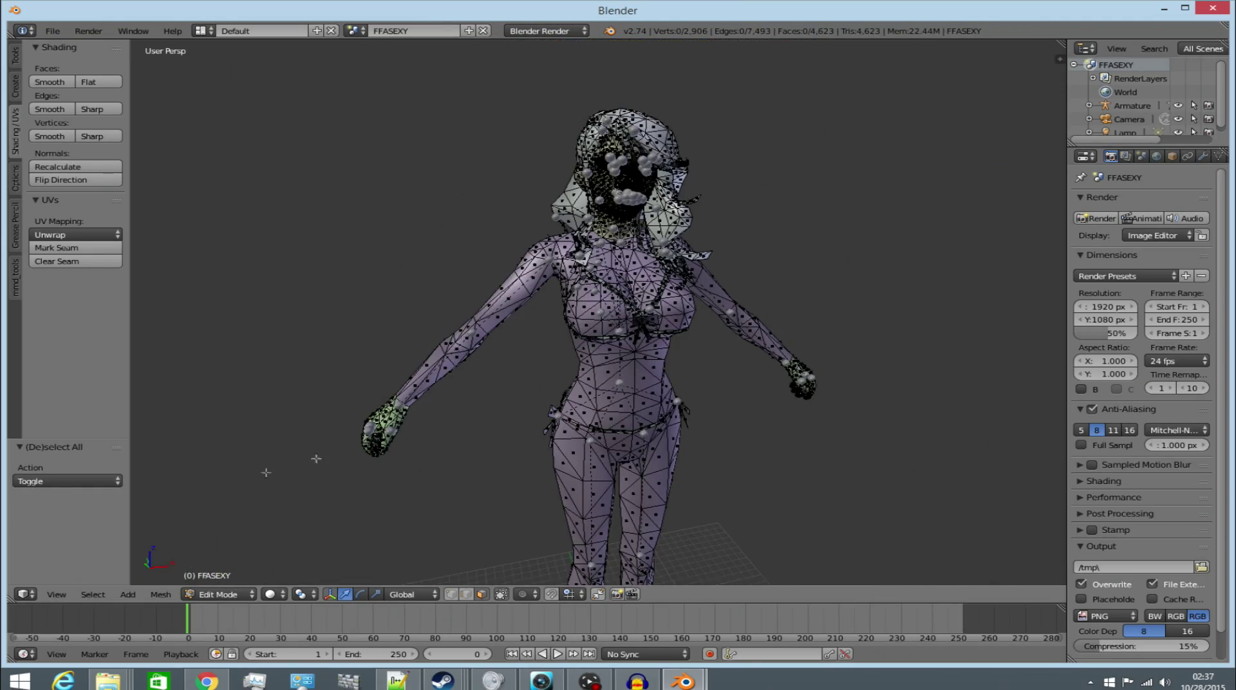
- Return to Object Mode and frame the whole character from the front
{"action": "left_click", "coordinate": [219, 594]}
{"action": "left_click", "coordinate": [226, 593]}
{"action": "left_click", "coordinate": [241, 578]}
{"action": "middle_click_drag", "start_coordinate": [473, 415], "coordinate": [481, 385]}
{"action": "middle_click_drag", "start_coordinate": [482, 385], "coordinate": [464, 307], "text": "shift"}
{"action": "scroll", "coordinate": [471, 306], "scroll_direction": "down", "scroll_amount": 2}
{"action": "left_click", "coordinate": [53, 31]}
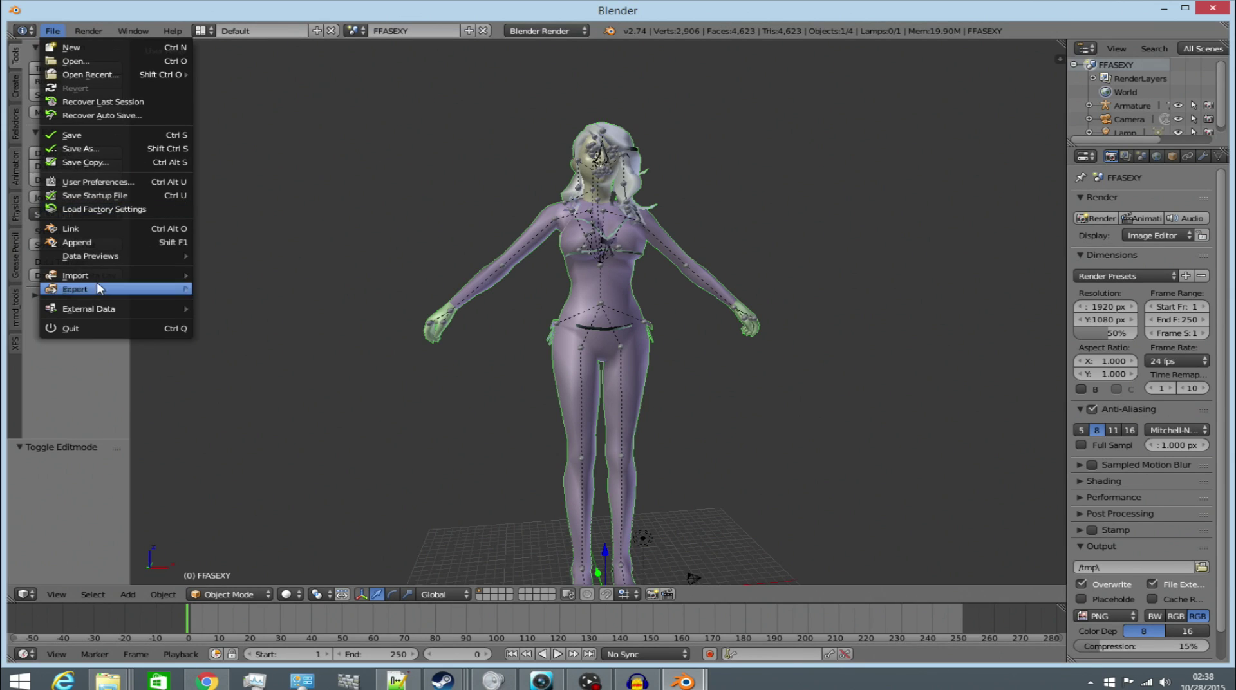
- Import phys.smd and move phys_skeleton to the right of the character along X
{"action": "mouse_move", "coordinate": [132, 276]}
{"action": "left_click", "coordinate": [277, 398]}
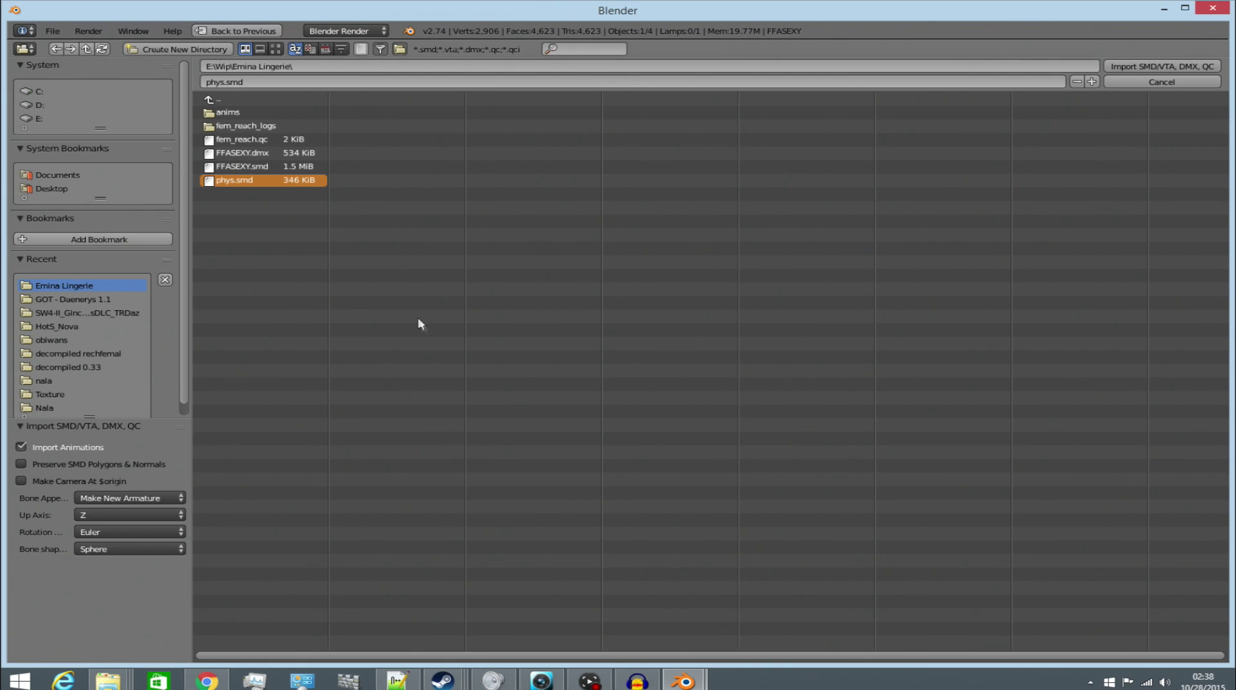
{"action": "double_click", "coordinate": [289, 181]}
{"action": "scroll", "coordinate": [607, 361], "scroll_direction": "down", "scroll_amount": 2}
{"action": "middle_click_drag", "start_coordinate": [607, 361], "coordinate": [609, 310], "text": "shift"}
{"action": "left_click_drag", "start_coordinate": [668, 450], "coordinate": [860, 443]}
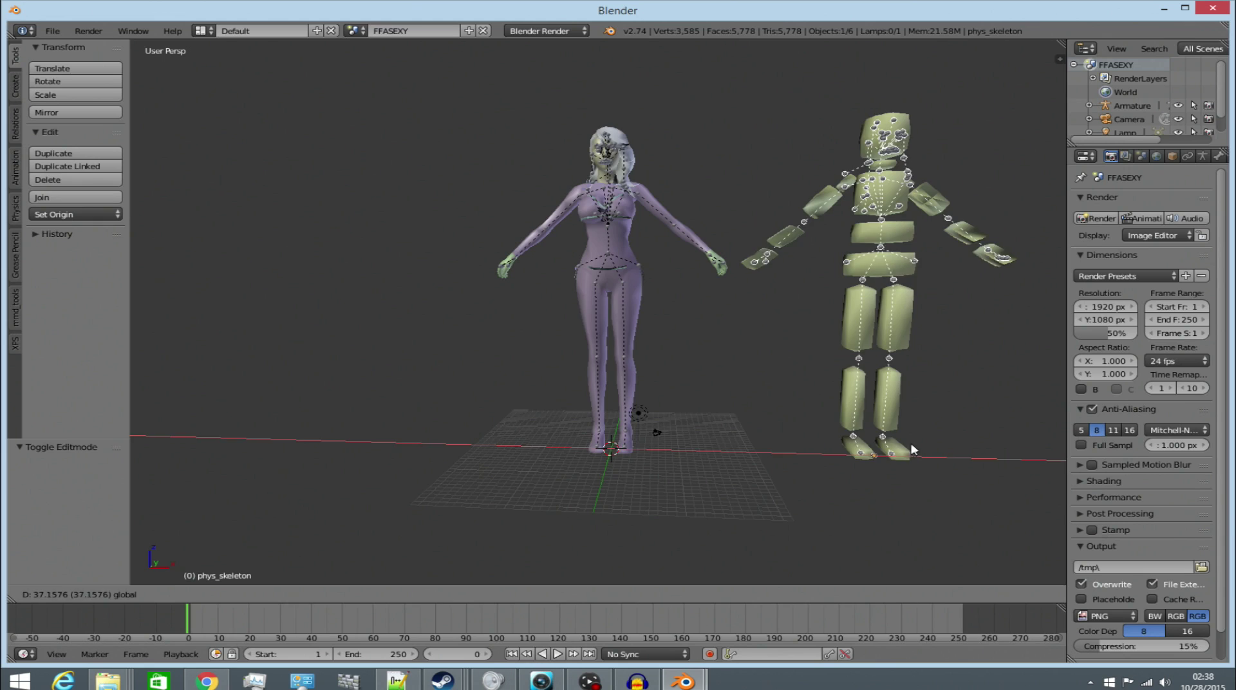
{"action": "left_click", "coordinate": [928, 449]}
{"action": "scroll", "coordinate": [629, 448], "scroll_direction": "up", "scroll_amount": 2}
{"action": "middle_click_drag", "start_coordinate": [708, 378], "coordinate": [610, 354]}
- Select the phys collision mesh, then the phys_skeleton armature for posing
{"action": "key", "text": "a"}
{"action": "right_click", "coordinate": [792, 297]}
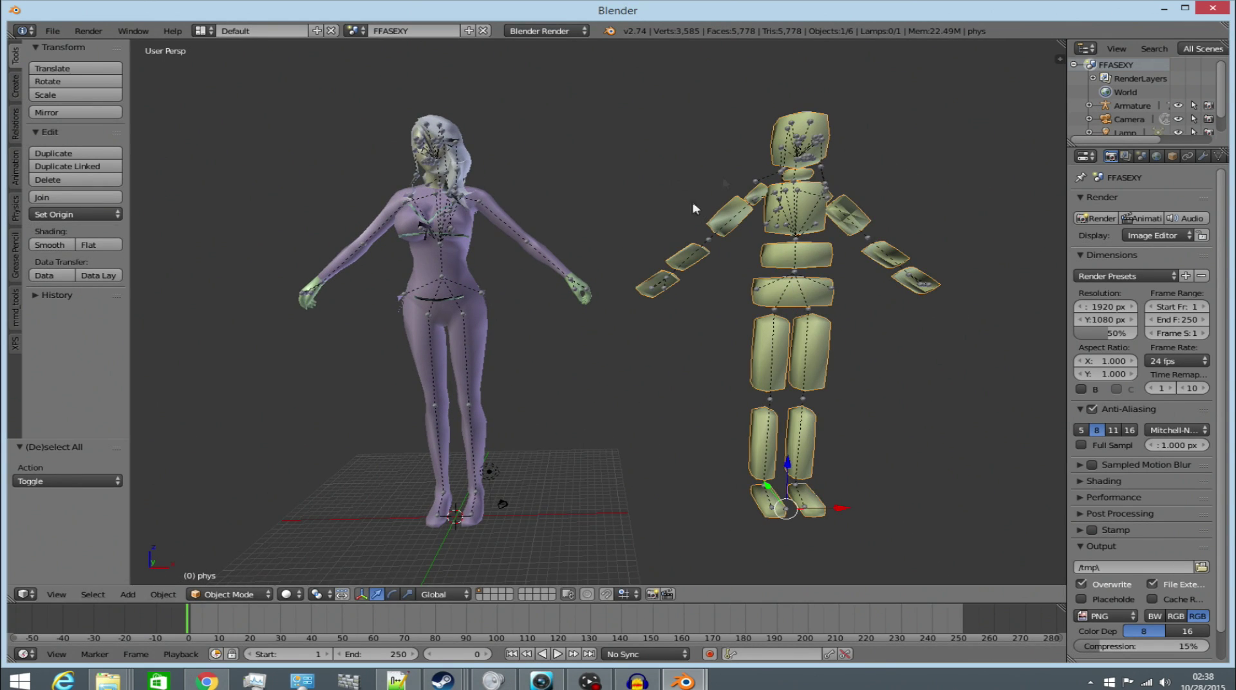
{"action": "left_click", "coordinate": [233, 595]}
{"action": "middle_click_drag", "start_coordinate": [450, 520], "coordinate": [446, 523], "text": "shift"}
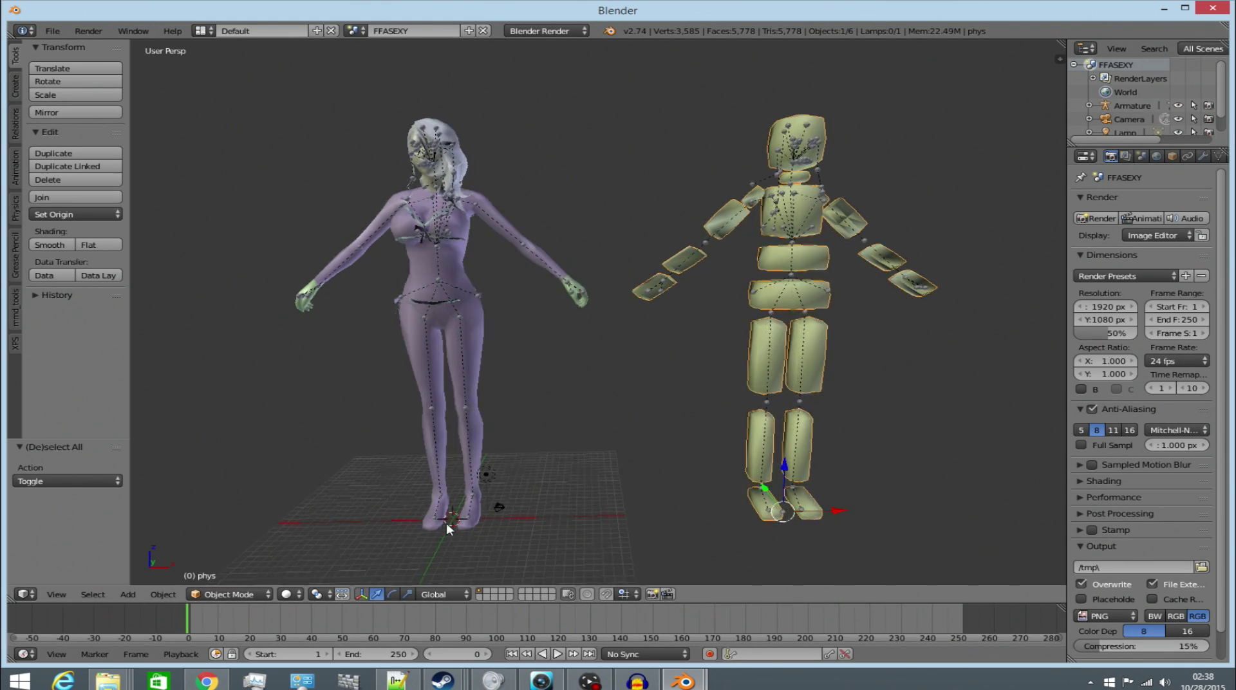
{"action": "right_click", "coordinate": [777, 314]}
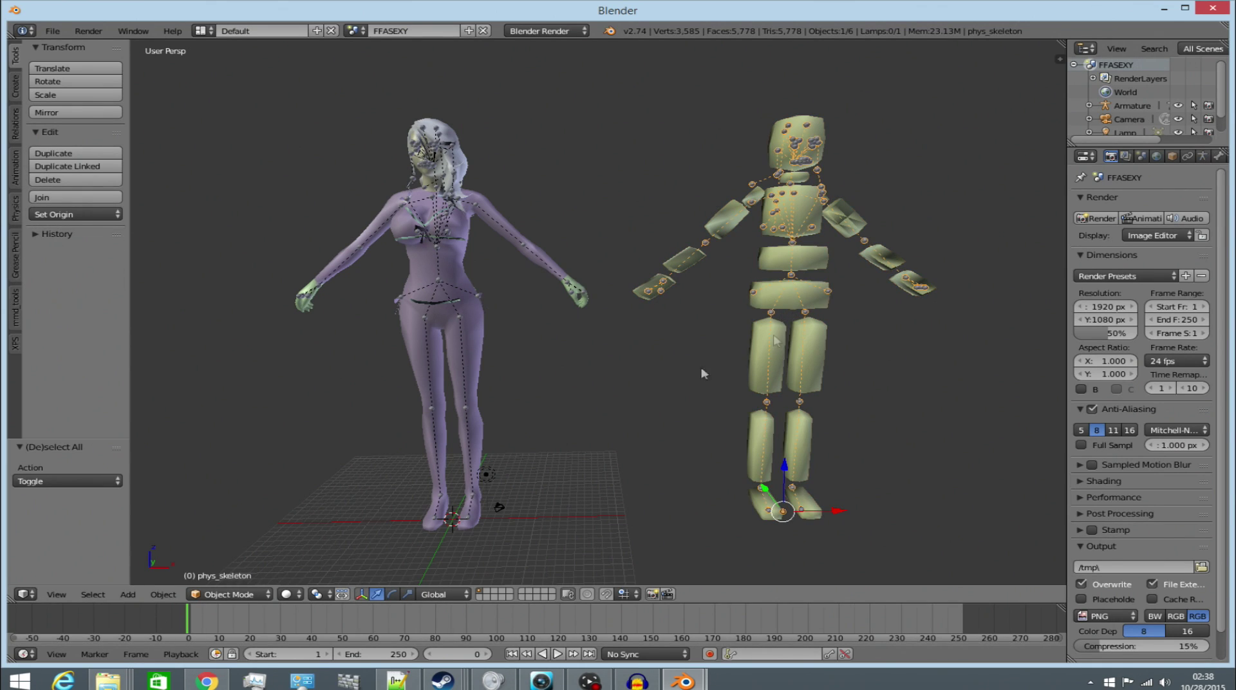
{"action": "left_click", "coordinate": [229, 594]}
- Put phys_skeleton in Pose Mode and test-rotate its right thigh bone, cancelling the rotation
{"action": "left_click", "coordinate": [225, 546]}
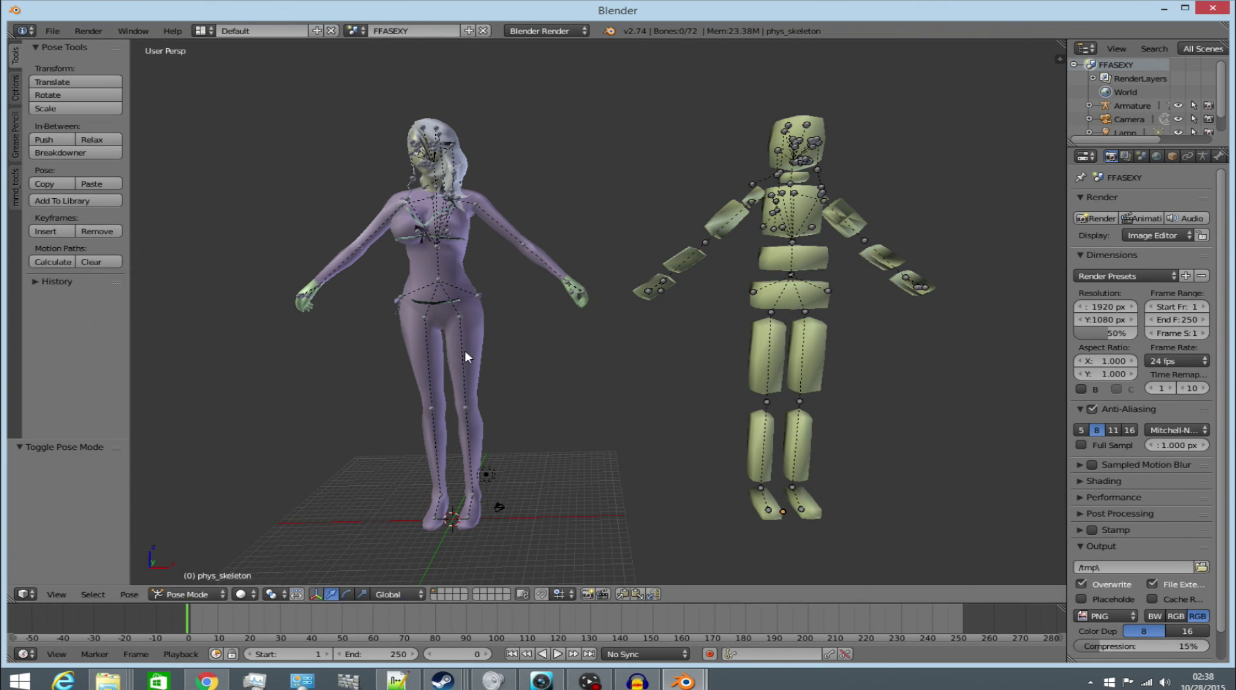
{"action": "scroll", "coordinate": [465, 350], "scroll_direction": "up", "scroll_amount": 4}
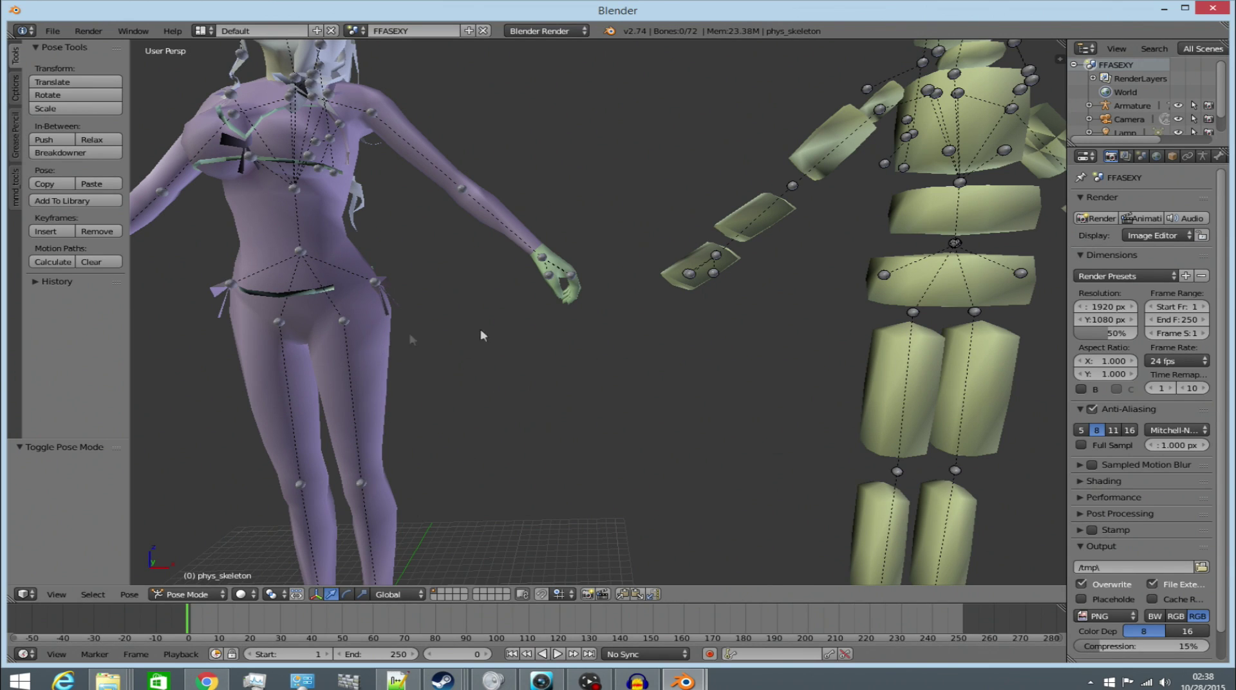
{"action": "middle_click_drag", "start_coordinate": [611, 367], "coordinate": [394, 340], "text": "shift"}
{"action": "right_click", "coordinate": [712, 303]}
{"action": "right_click", "coordinate": [697, 287]}
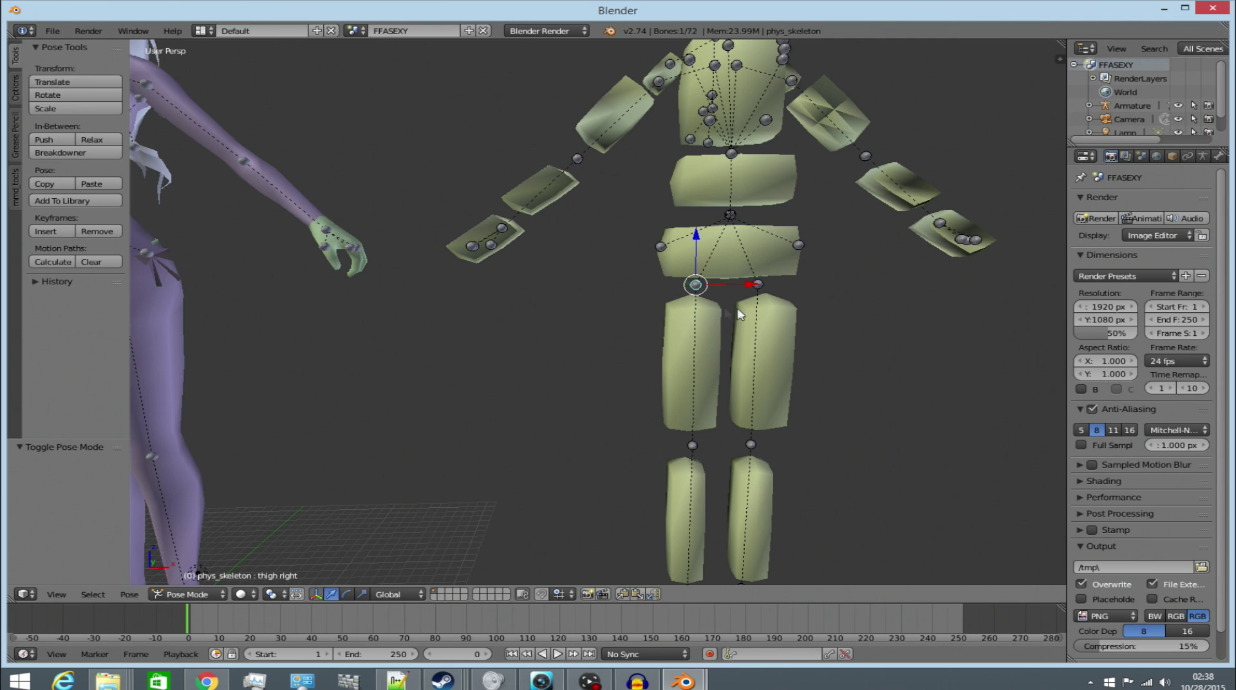
{"action": "key", "text": "r"}
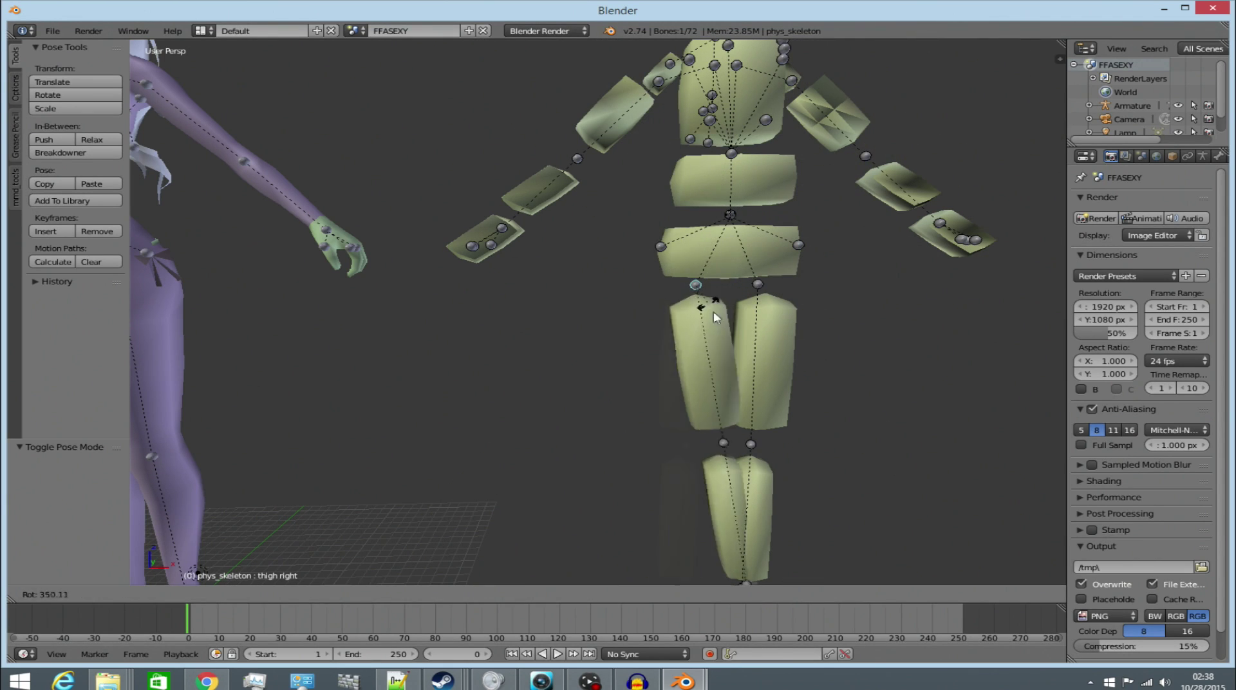
{"action": "right_click", "coordinate": [697, 263]}
{"action": "middle_click_drag", "start_coordinate": [771, 276], "coordinate": [750, 325], "text": "shift"}
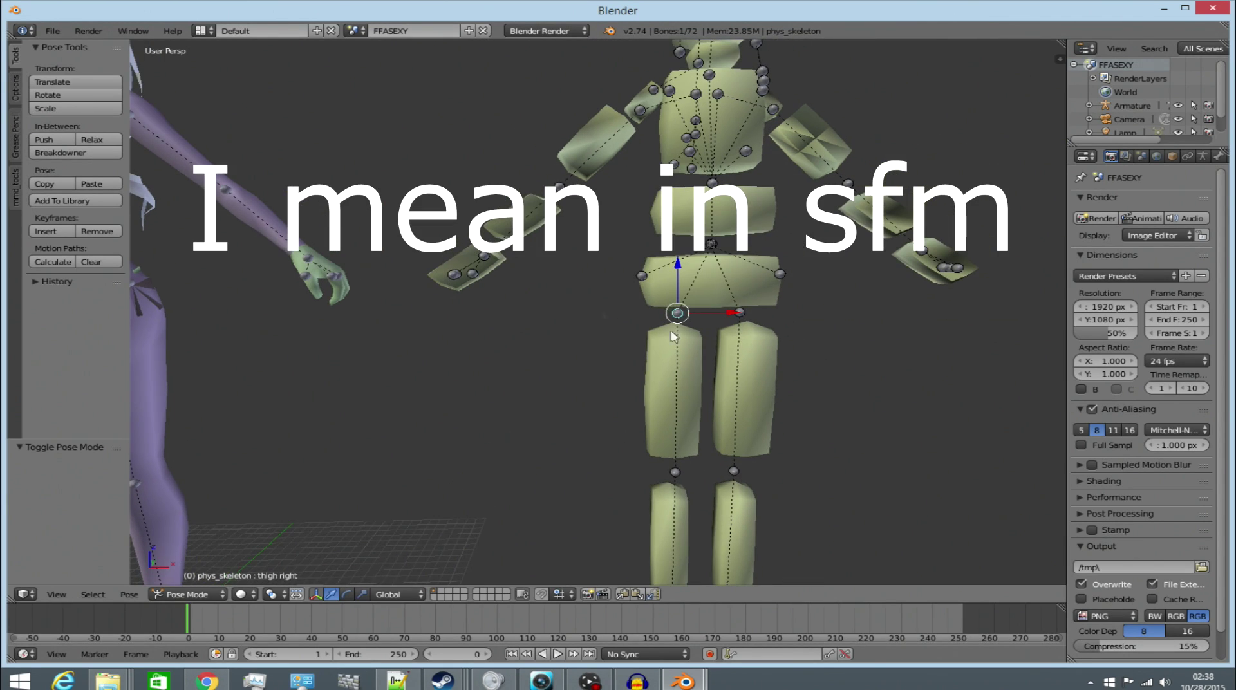
- Delete the selected physics box meshes in Object Mode
{"action": "key", "text": "ctrl+Tab"}
{"action": "key", "text": "x"}
{"action": "left_click", "coordinate": [734, 310]}
{"action": "middle_click_drag", "start_coordinate": [704, 310], "coordinate": [979, 235], "text": "shift"}
- Delete the phys_skeleton armature in Object Mode and orbit to face the model
{"action": "key", "text": "ctrl+Tab"}
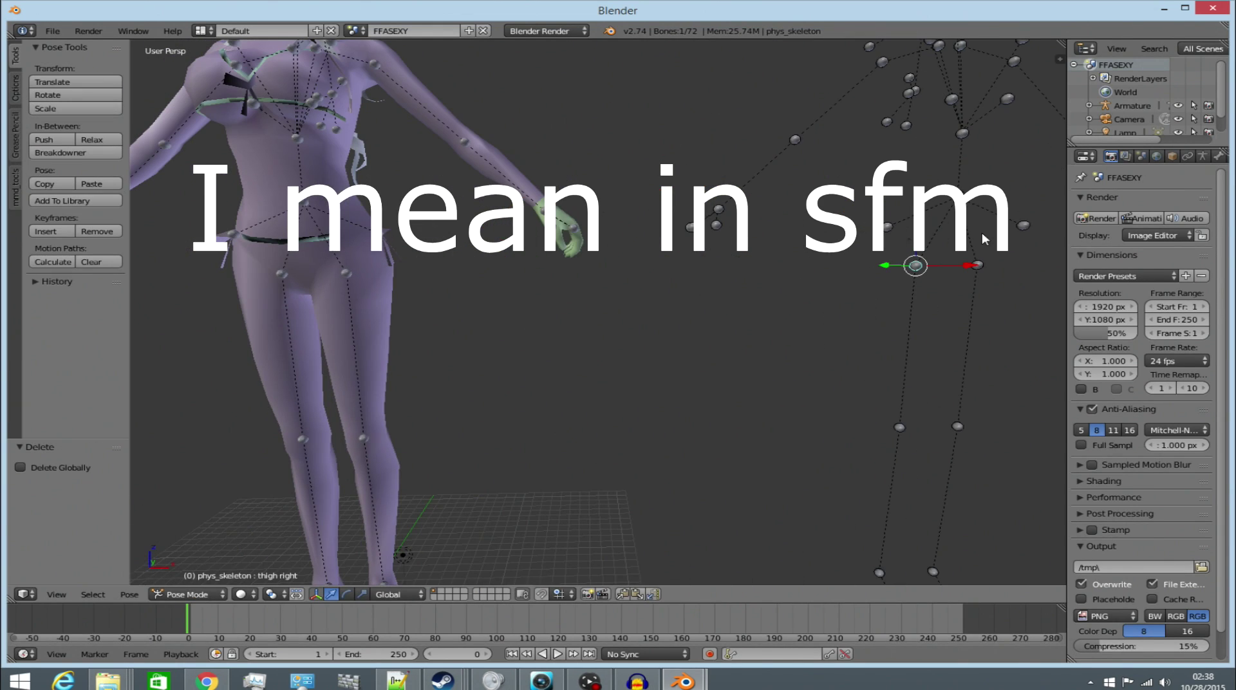
{"action": "left_click", "coordinate": [207, 593]}
{"action": "left_click", "coordinate": [215, 579]}
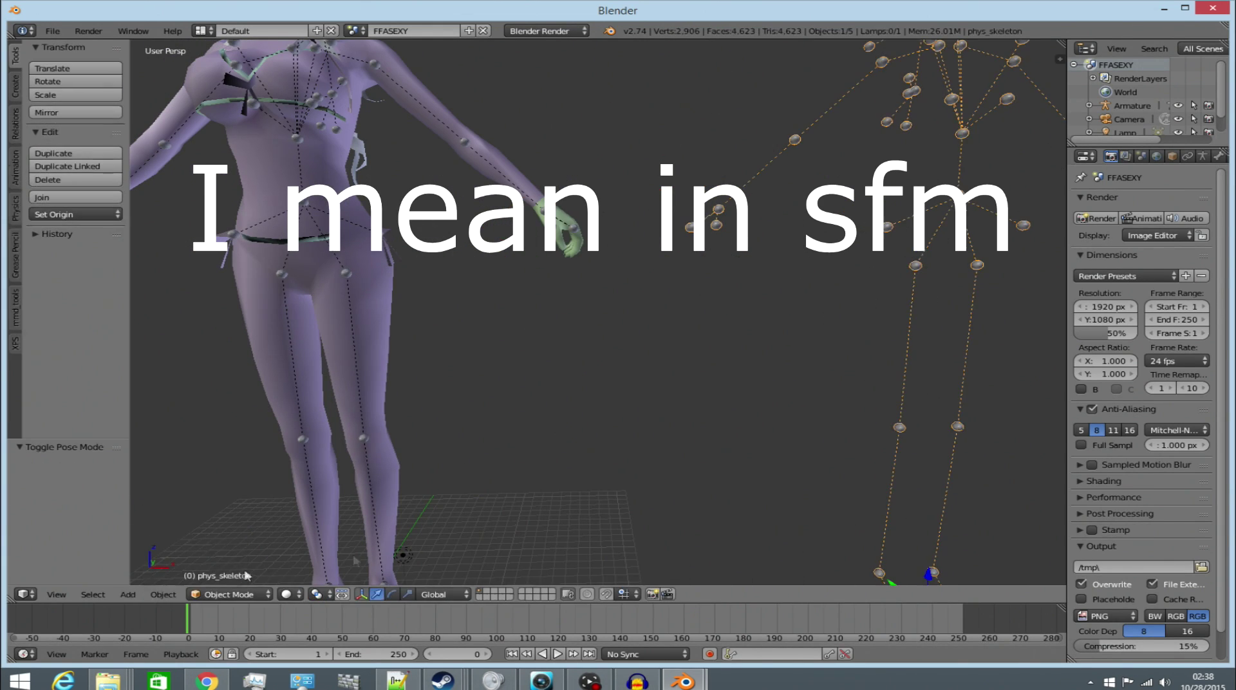
{"action": "key", "text": "x"}
{"action": "left_click", "coordinate": [704, 441]}
{"action": "middle_click_drag", "start_coordinate": [704, 440], "coordinate": [616, 351]}
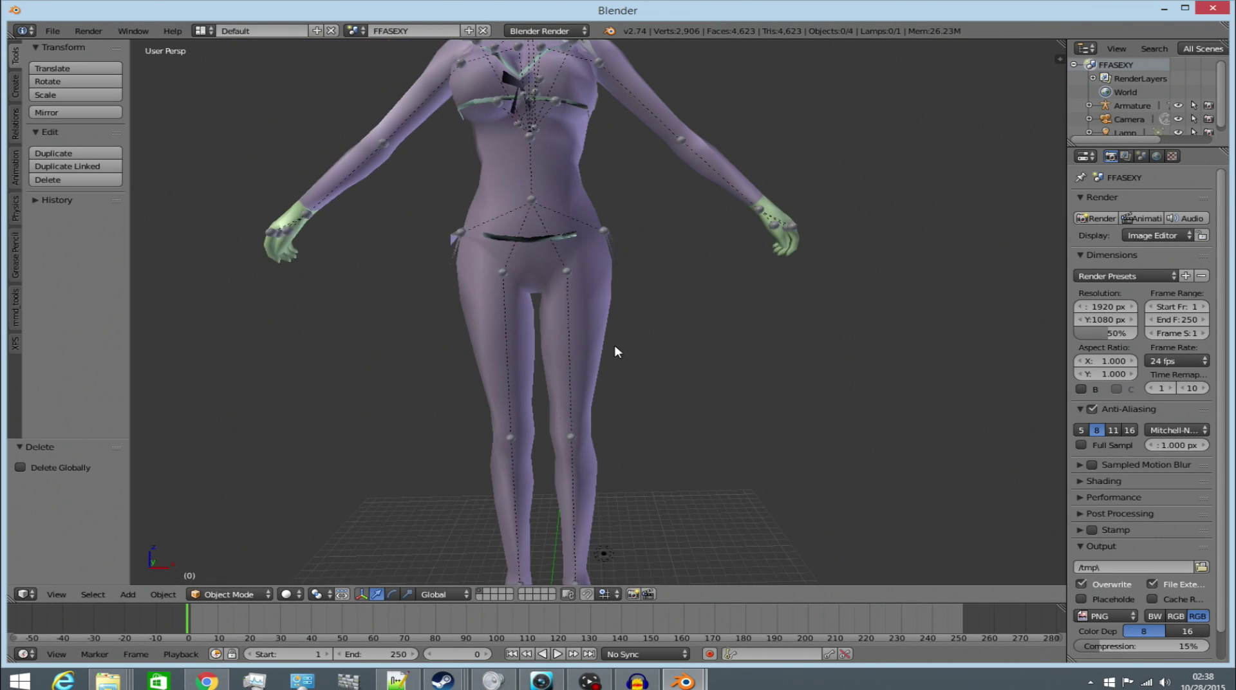
- Show the character in orthographic front view as wireframe with the Create primitives list open
{"action": "key", "text": "KP_5"}
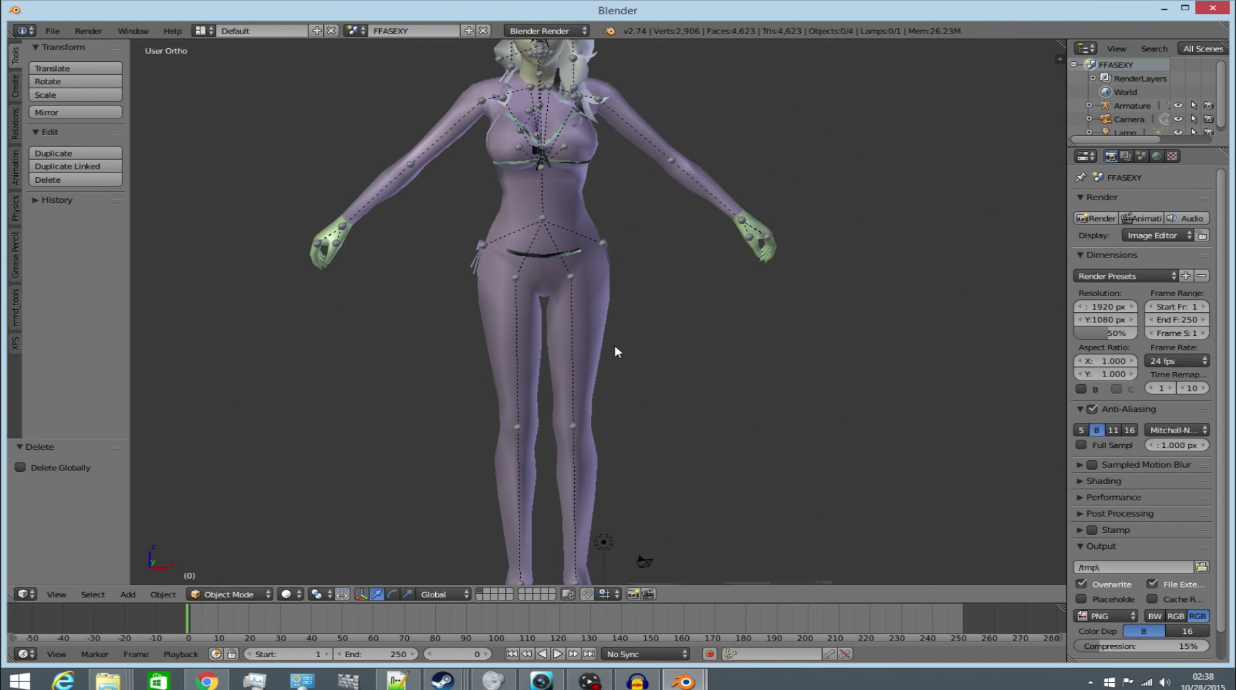
{"action": "key", "text": "KP_3"}
{"action": "key", "text": "KP_1"}
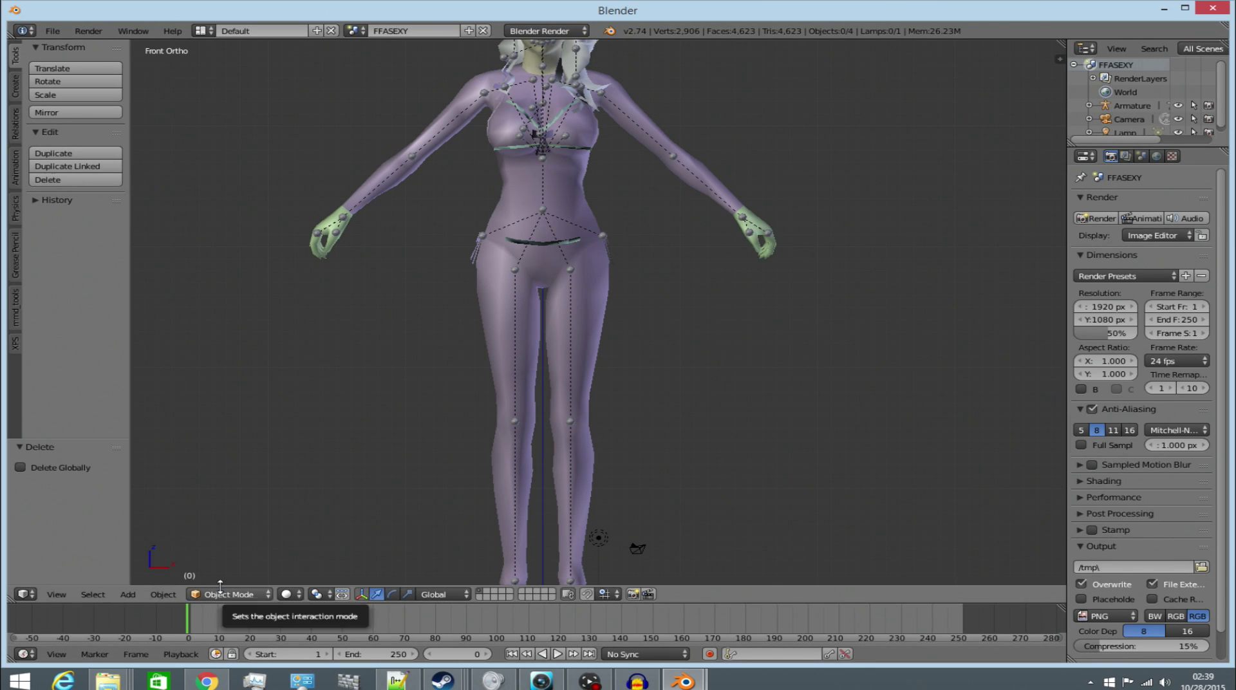
{"action": "key", "text": "z"}
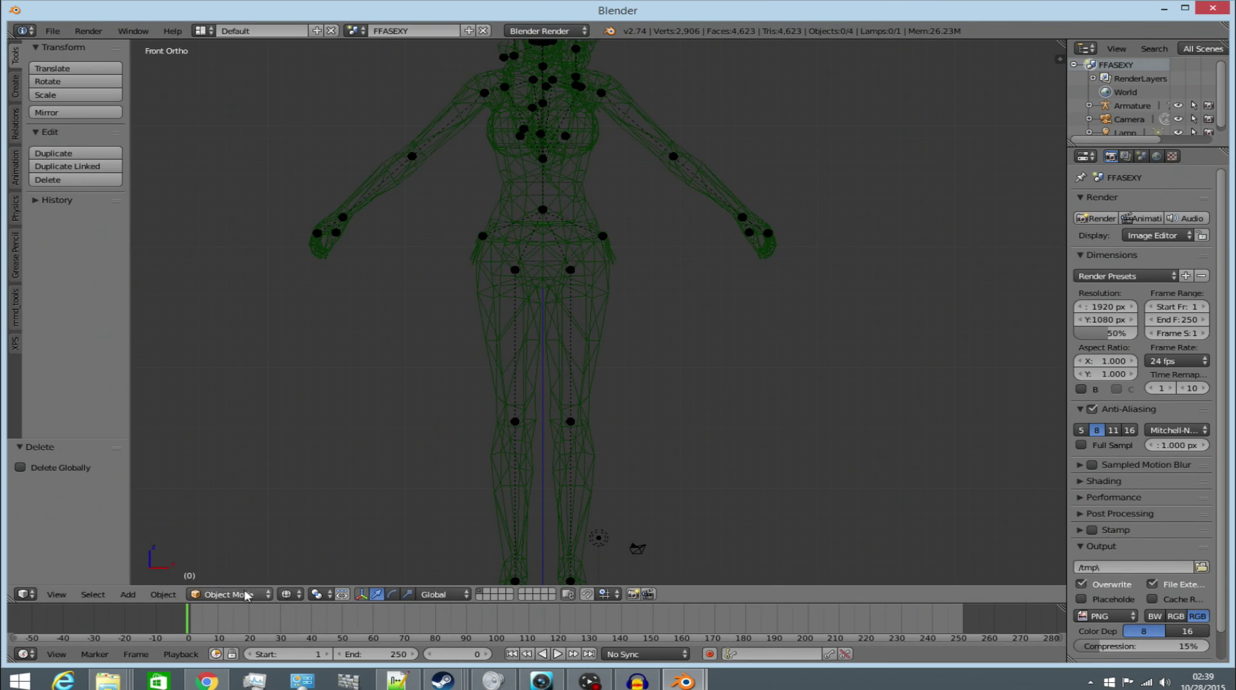
{"action": "left_click", "coordinate": [16, 87]}
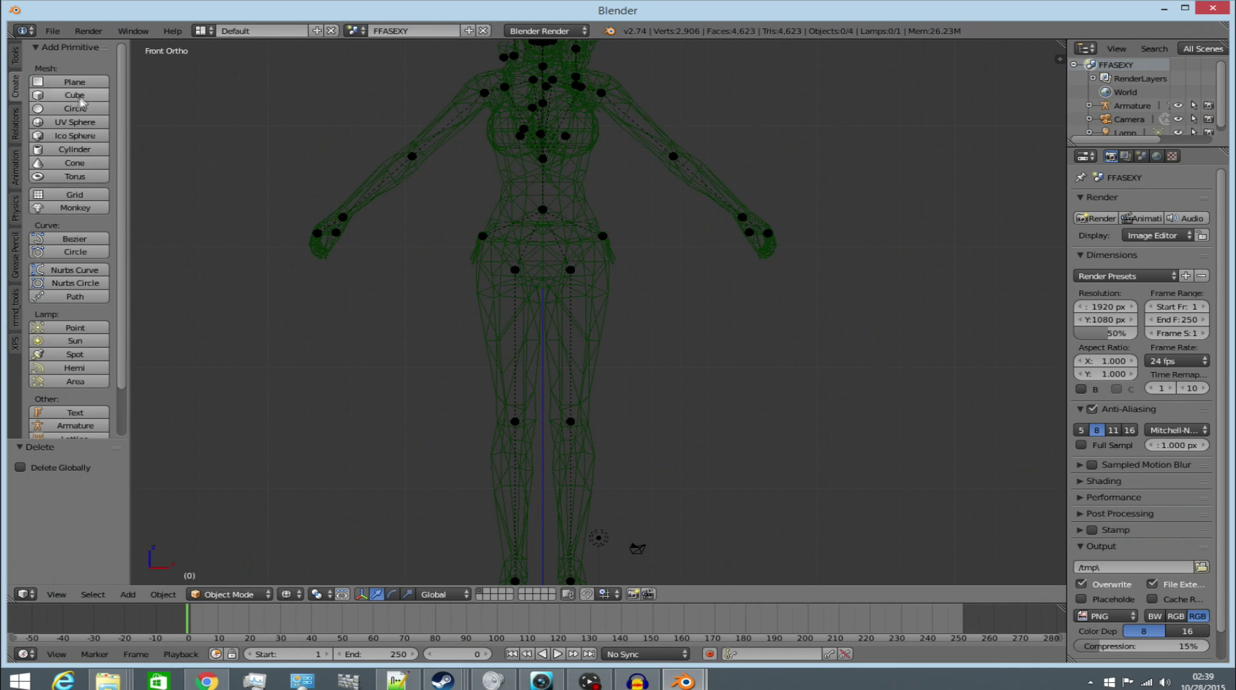
- Add a cube, enter Edit Mode and move it to the character's hips
{"action": "left_click", "coordinate": [74, 95]}
{"action": "left_click", "coordinate": [221, 590]}
{"action": "left_click", "coordinate": [225, 564]}
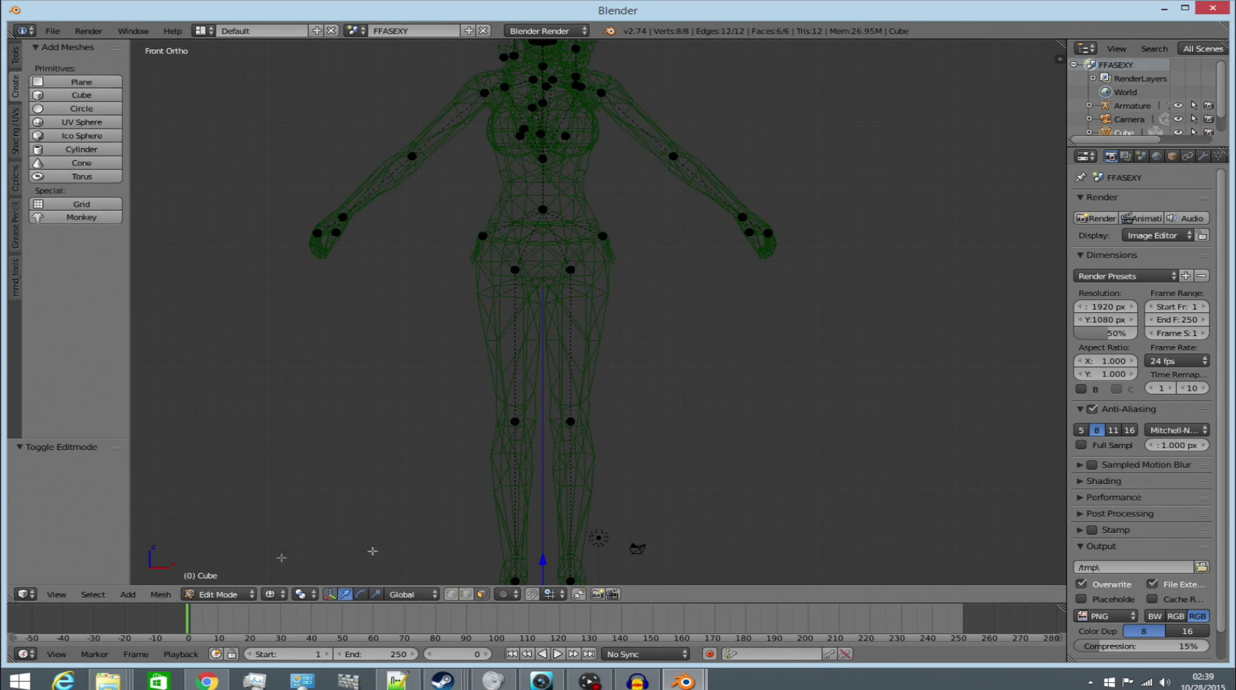
{"action": "scroll", "coordinate": [546, 425], "scroll_direction": "down", "scroll_amount": 7, "text": "shift"}
{"action": "scroll", "coordinate": [546, 425], "scroll_direction": "up", "scroll_amount": 1}
{"action": "left_click_drag", "start_coordinate": [537, 492], "coordinate": [548, 43]}
{"action": "middle_click_drag", "start_coordinate": [497, 290], "coordinate": [536, 409], "text": "shift"}
{"action": "scroll", "coordinate": [499, 387], "scroll_direction": "up", "scroll_amount": 3}
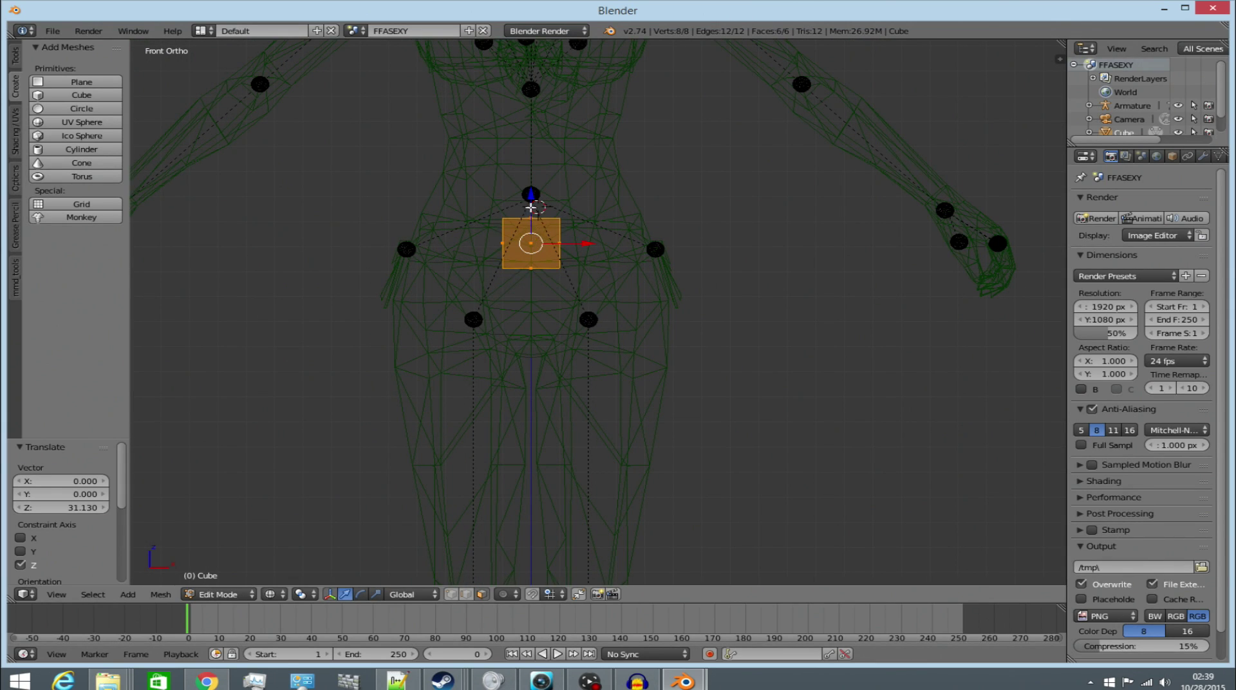
{"action": "left_click_drag", "start_coordinate": [531, 207], "coordinate": [529, 238]}
- Stretch the cube into a slab across the hips, scaling and positioning it along Y
{"action": "key", "text": "s"}
{"action": "left_click_drag", "start_coordinate": [589, 275], "coordinate": [806, 271]}
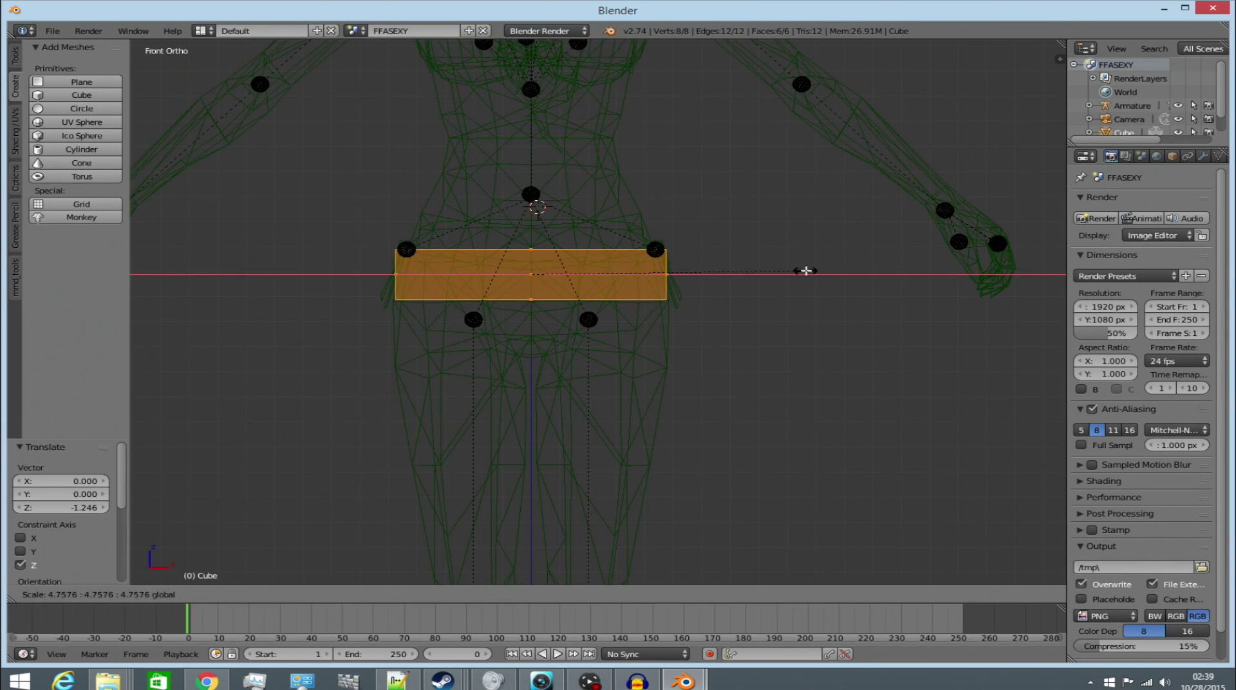
{"action": "left_click", "coordinate": [787, 270]}
{"action": "key", "text": "s"}
{"action": "mouse_move", "coordinate": [531, 235]}
{"action": "left_mouse_down"}
{"action": "mouse_move", "coordinate": [533, 186]}
{"action": "mouse_move", "coordinate": [533, 219]}
{"action": "left_mouse_up"}
{"action": "key", "text": "KP_3"}
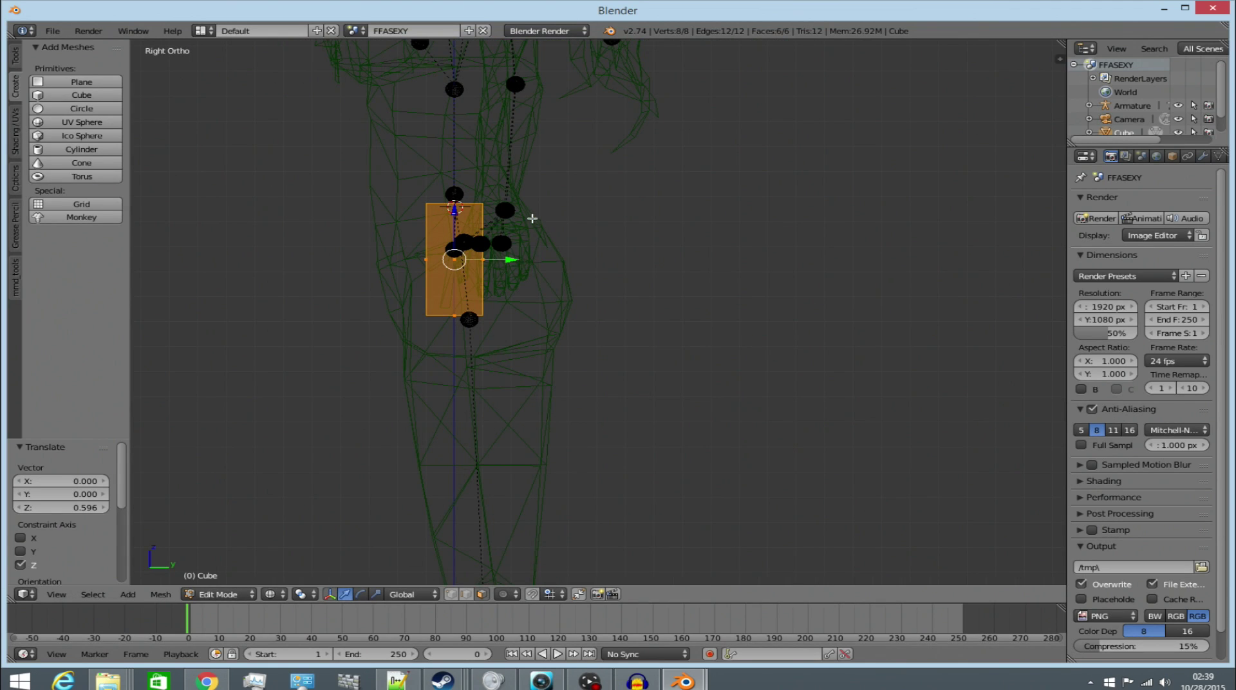
{"action": "key", "text": "s"}
{"action": "key", "text": "y"}
{"action": "left_click", "coordinate": [596, 250]}
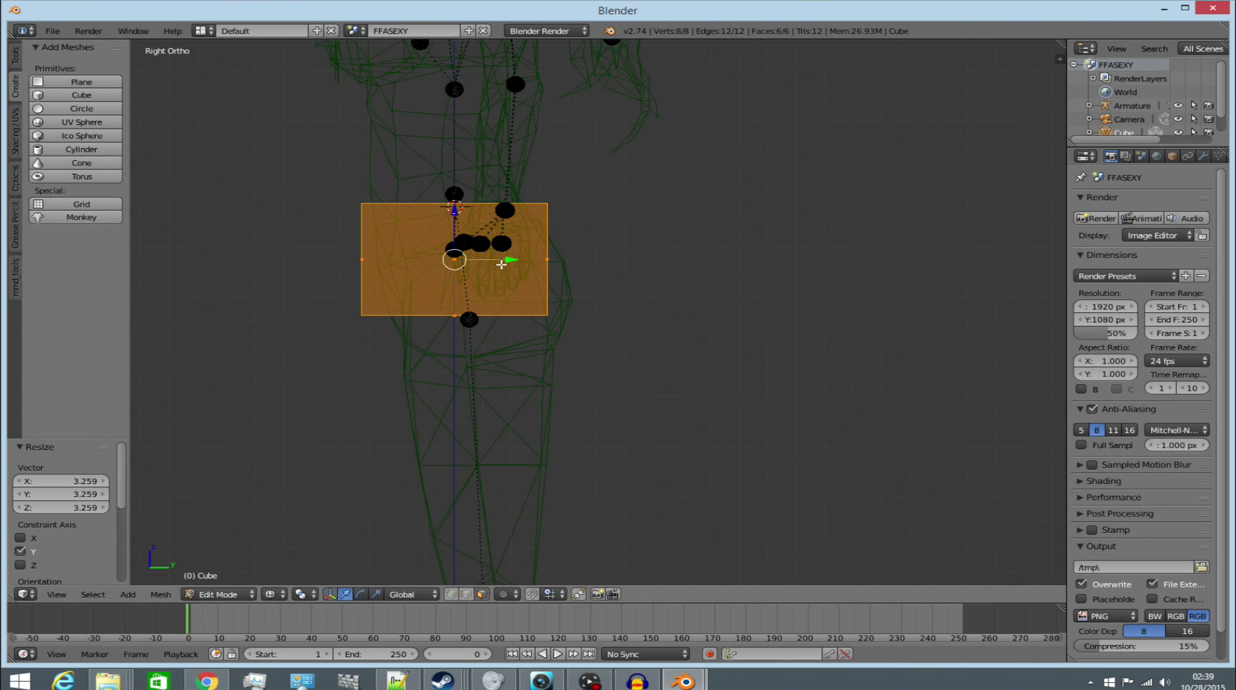
{"action": "key", "text": "g"}
{"action": "key", "text": "y"}
{"action": "left_click", "coordinate": [522, 261]}
- Subdivide and smooth the box, adjusting its Y position and Z height, then smooth again
{"action": "left_click", "coordinate": [16, 57]}
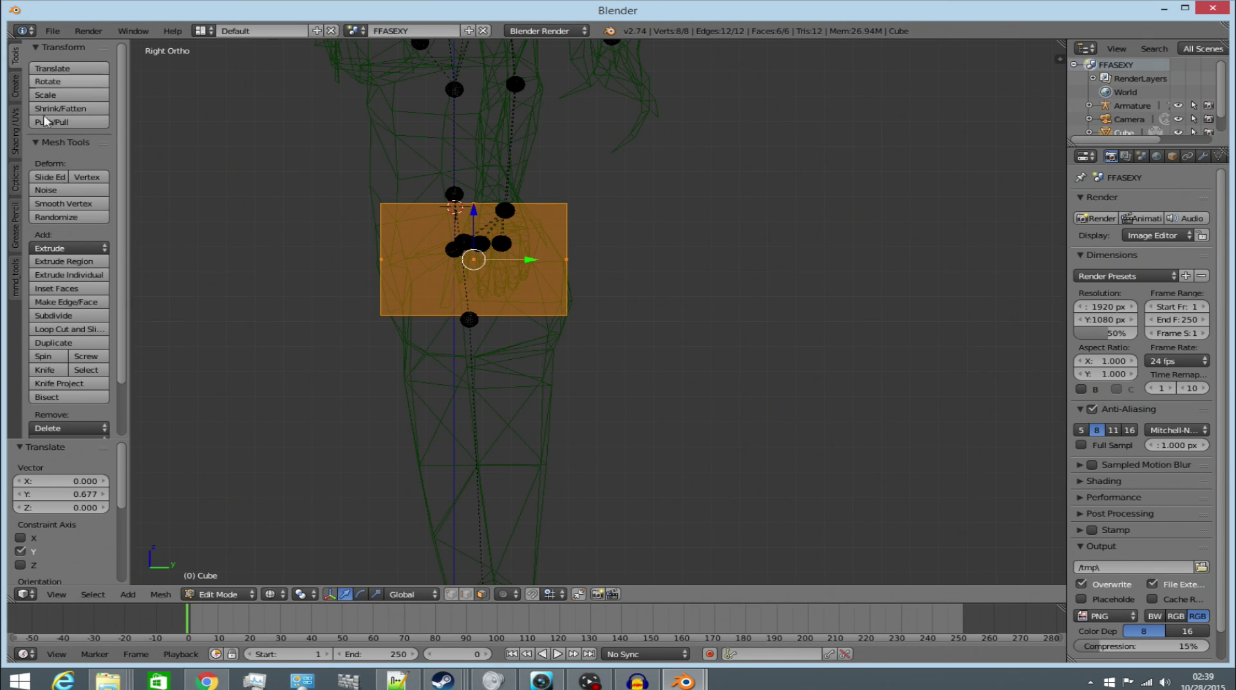
{"action": "left_click", "coordinate": [83, 315]}
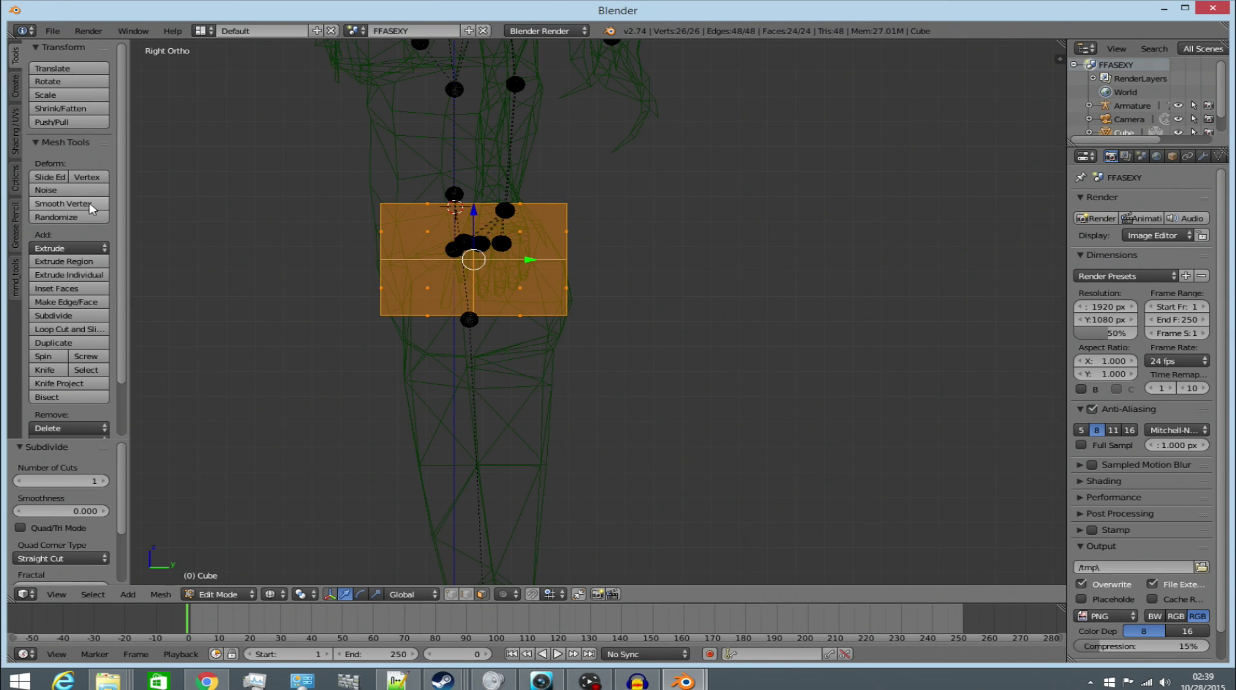
{"action": "left_click", "coordinate": [63, 203]}
{"action": "left_click", "coordinate": [63, 204]}
{"action": "key", "text": "g"}
{"action": "key", "text": "y"}
{"action": "left_click", "coordinate": [441, 229]}
{"action": "key", "text": "s"}
{"action": "key", "text": "z"}
{"action": "left_click", "coordinate": [465, 219]}
{"action": "key", "text": "g"}
{"action": "key", "text": "z"}
{"action": "left_click", "coordinate": [464, 228]}
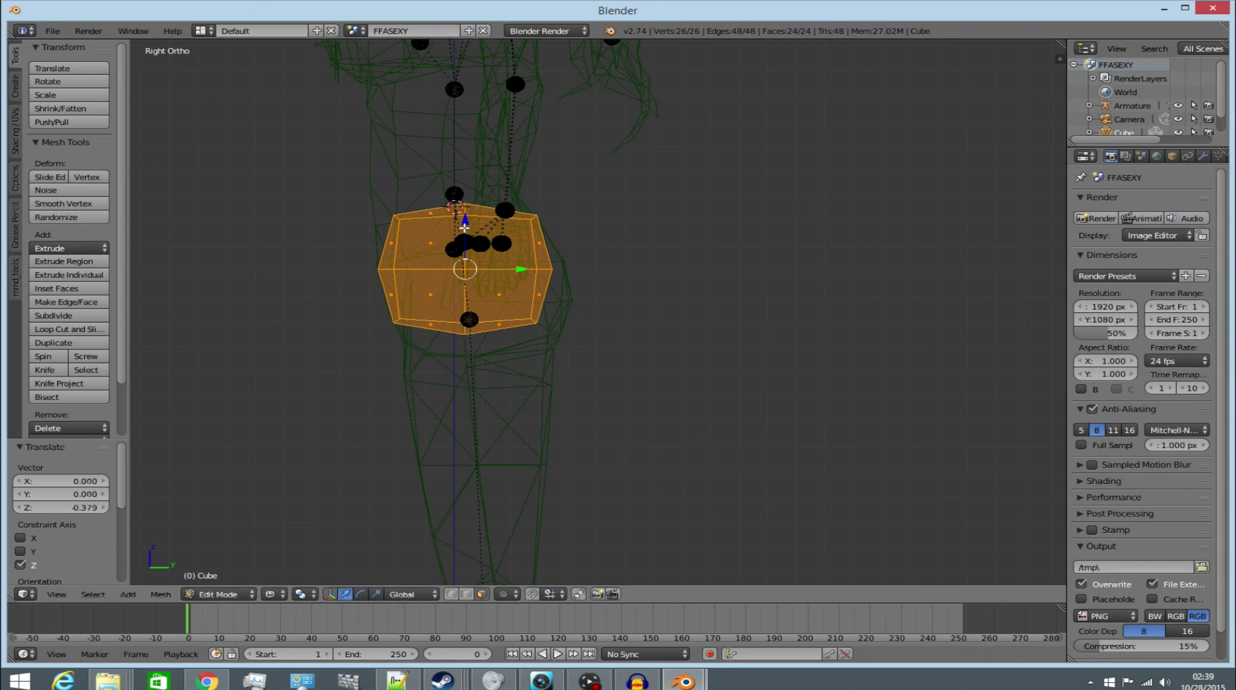
{"action": "left_click", "coordinate": [84, 204]}
- Rescale the whole rounded box wider along X and adjust its height along Z
{"action": "key", "text": "a"}
{"action": "middle_click_drag", "start_coordinate": [261, 277], "coordinate": [584, 274]}
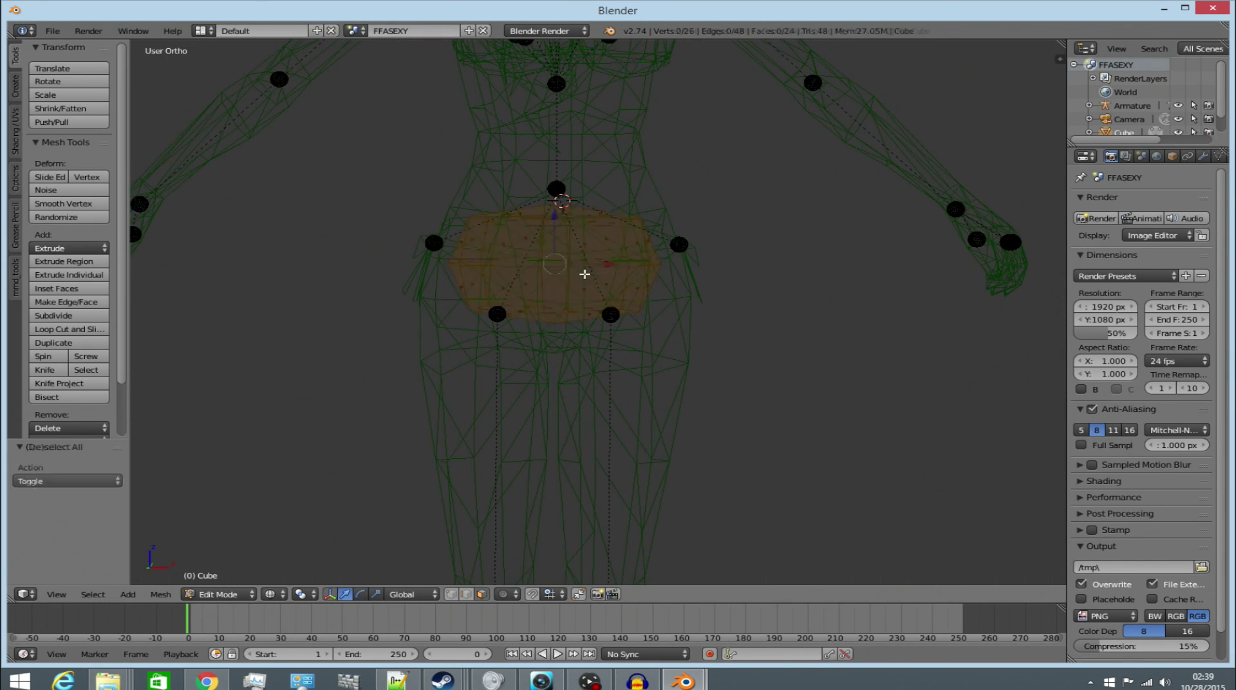
{"action": "key", "text": "a"}
{"action": "key", "text": "s"}
{"action": "key", "text": "x"}
{"action": "left_click", "coordinate": [602, 264]}
{"action": "key", "text": "s"}
{"action": "key", "text": "z"}
{"action": "left_click", "coordinate": [556, 220]}
- Duplicate the hip box in place
{"action": "key", "text": "a"}
{"action": "key", "text": "a"}
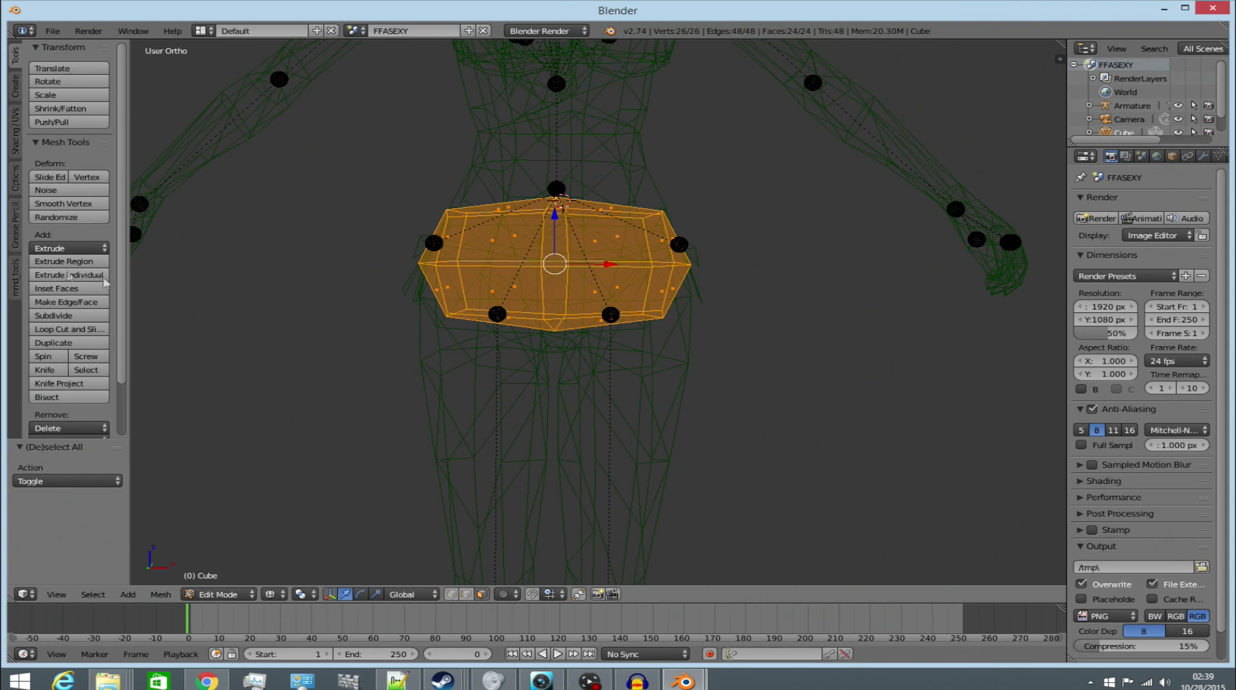
{"action": "left_click", "coordinate": [71, 329]}
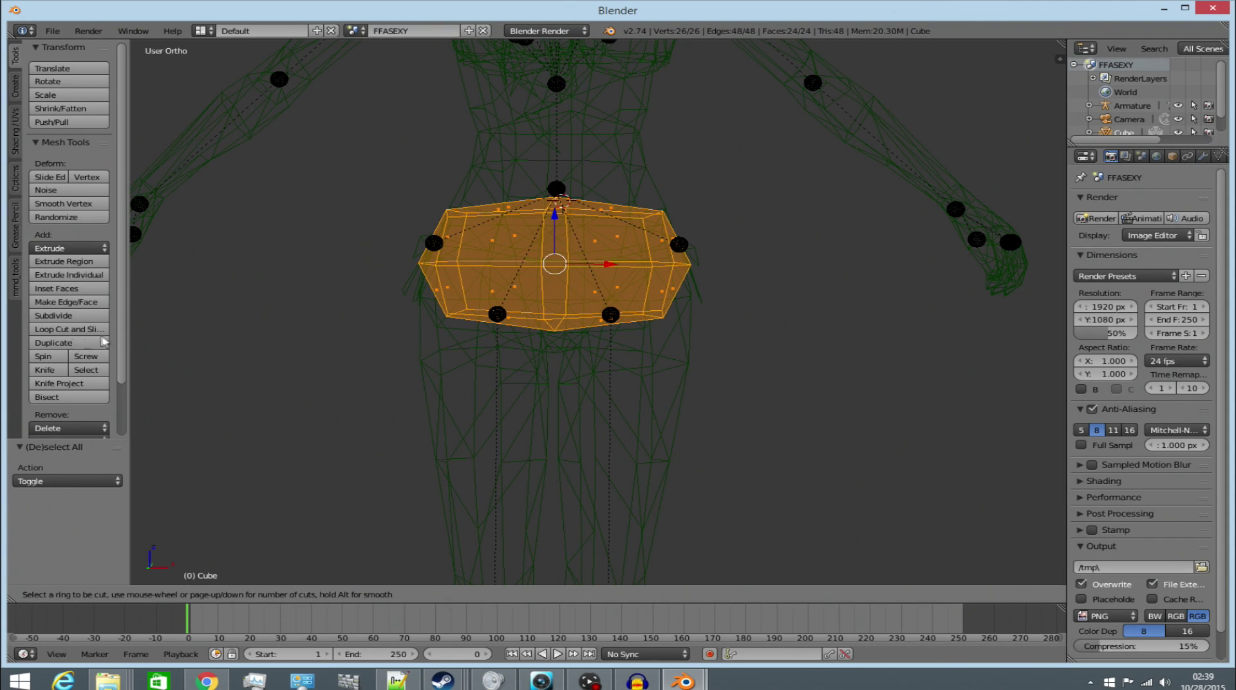
{"action": "right_click", "coordinate": [72, 342]}
{"action": "left_click", "coordinate": [70, 343]}
{"action": "right_click", "coordinate": [480, 340]}
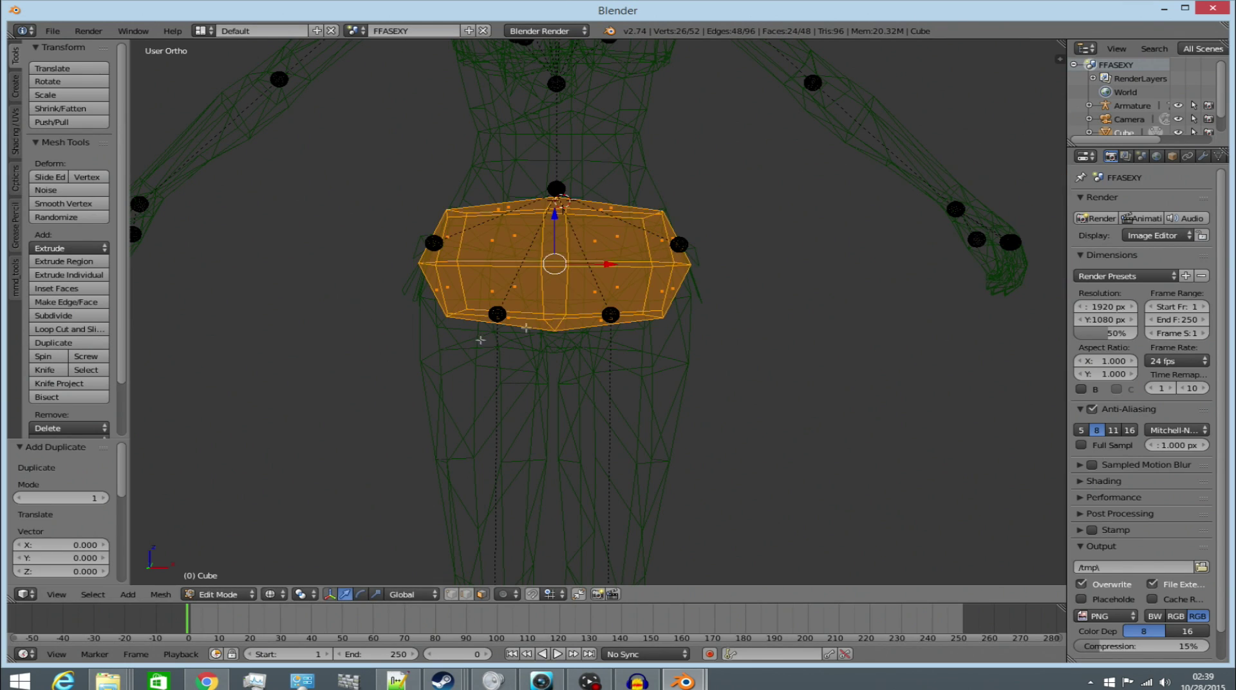
- Move the duplicate box down, rotate it about 90° and position it over one thigh
{"action": "left_click_drag", "start_coordinate": [564, 217], "coordinate": [544, 378]}
{"action": "key", "text": "KP_1"}
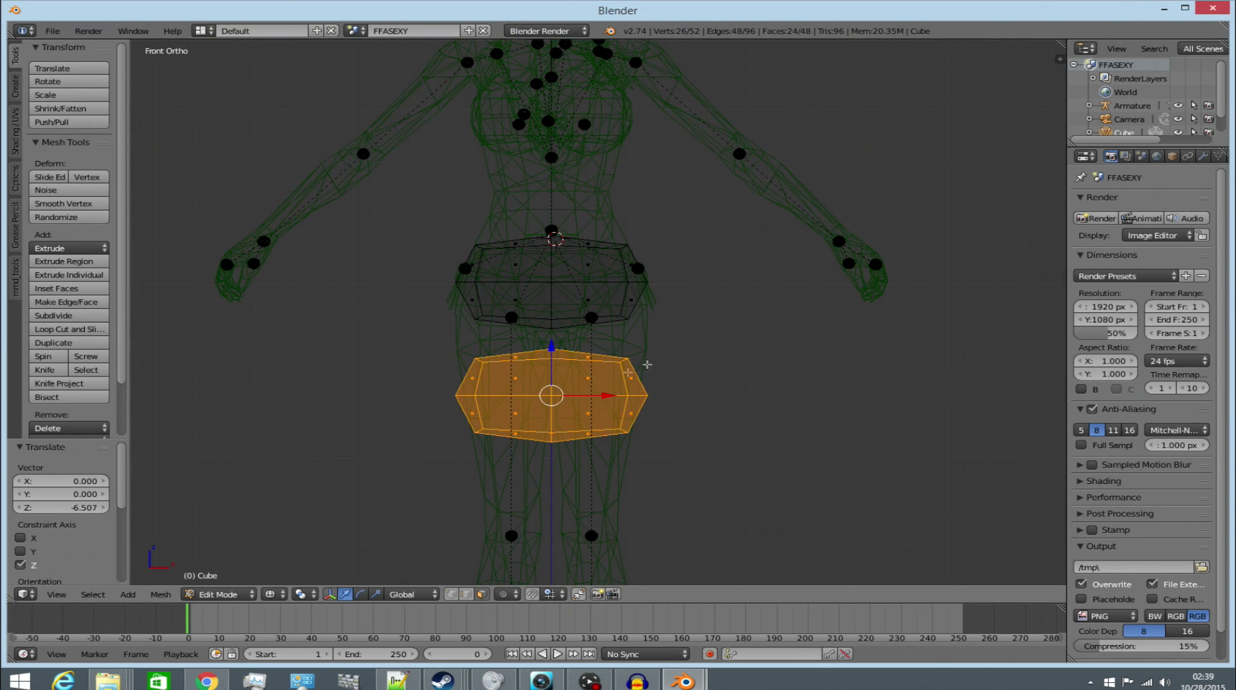
{"action": "key", "text": "r"}
{"action": "left_click", "coordinate": [583, 488]}
{"action": "key", "text": "g"}
{"action": "key", "text": "x"}
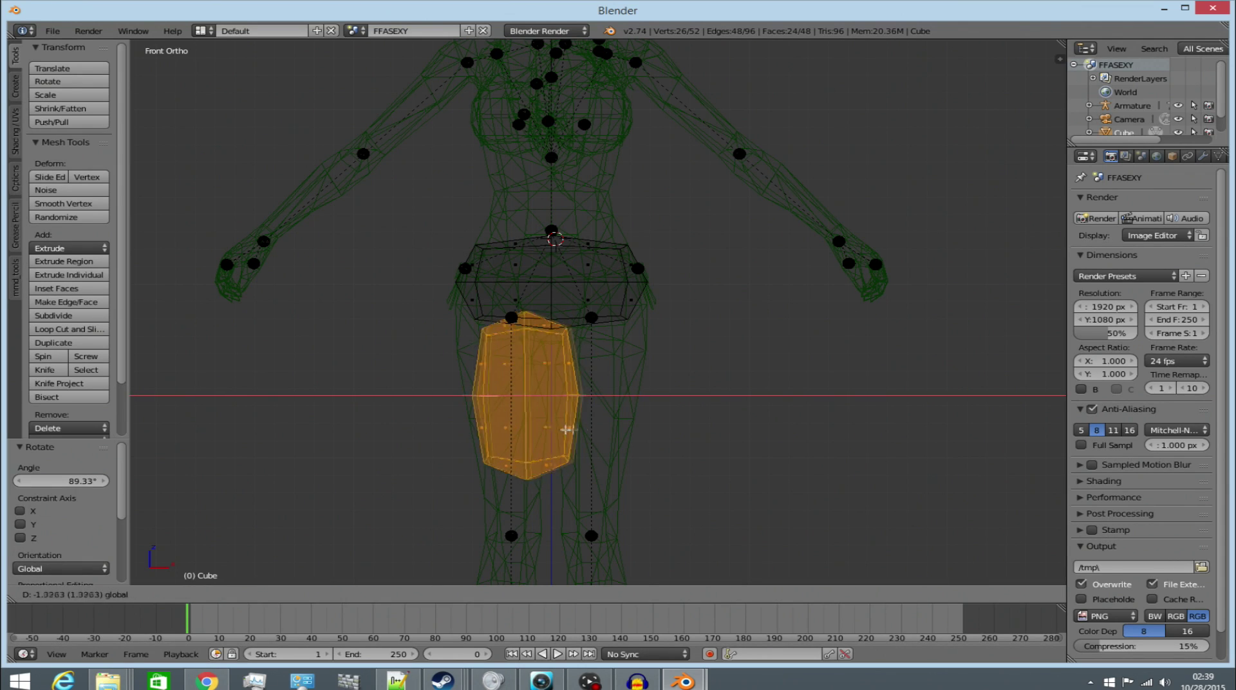
{"action": "left_click", "coordinate": [552, 386]}
{"action": "key", "text": "g"}
{"action": "key", "text": "z"}
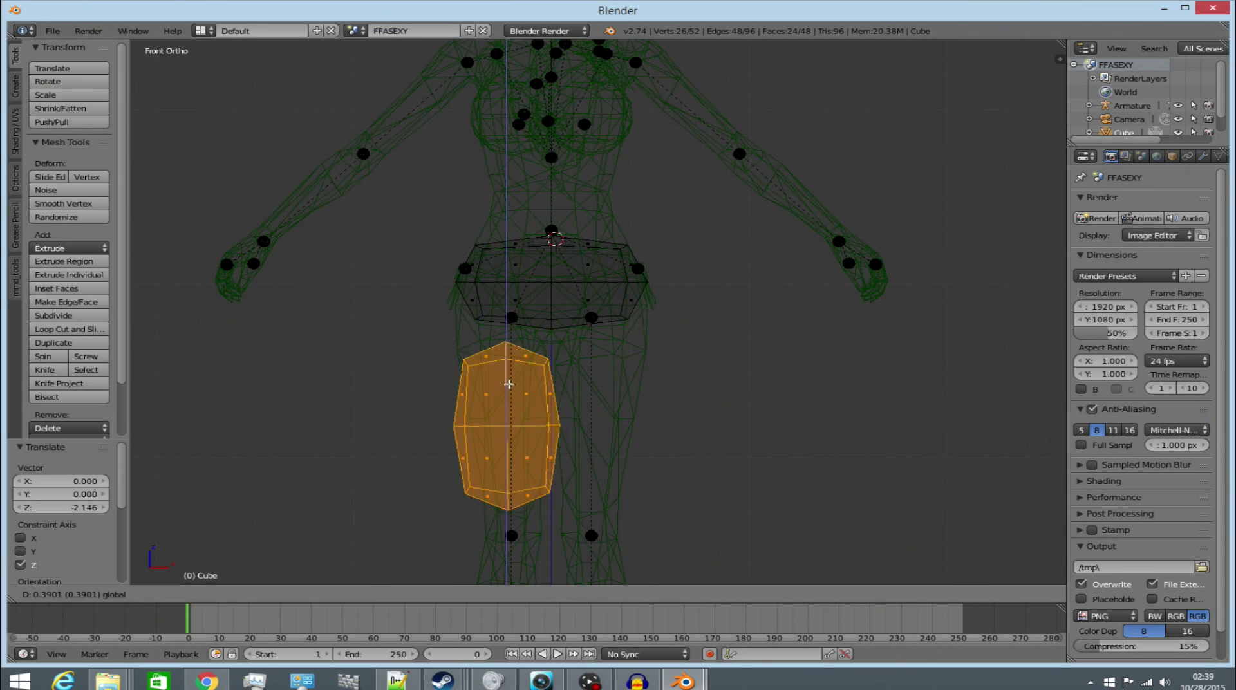
{"action": "left_click", "coordinate": [509, 385]}
- Enlarge the thigh box evenly, then narrow it along X
{"action": "key", "text": "s"}
{"action": "left_click", "coordinate": [565, 448]}
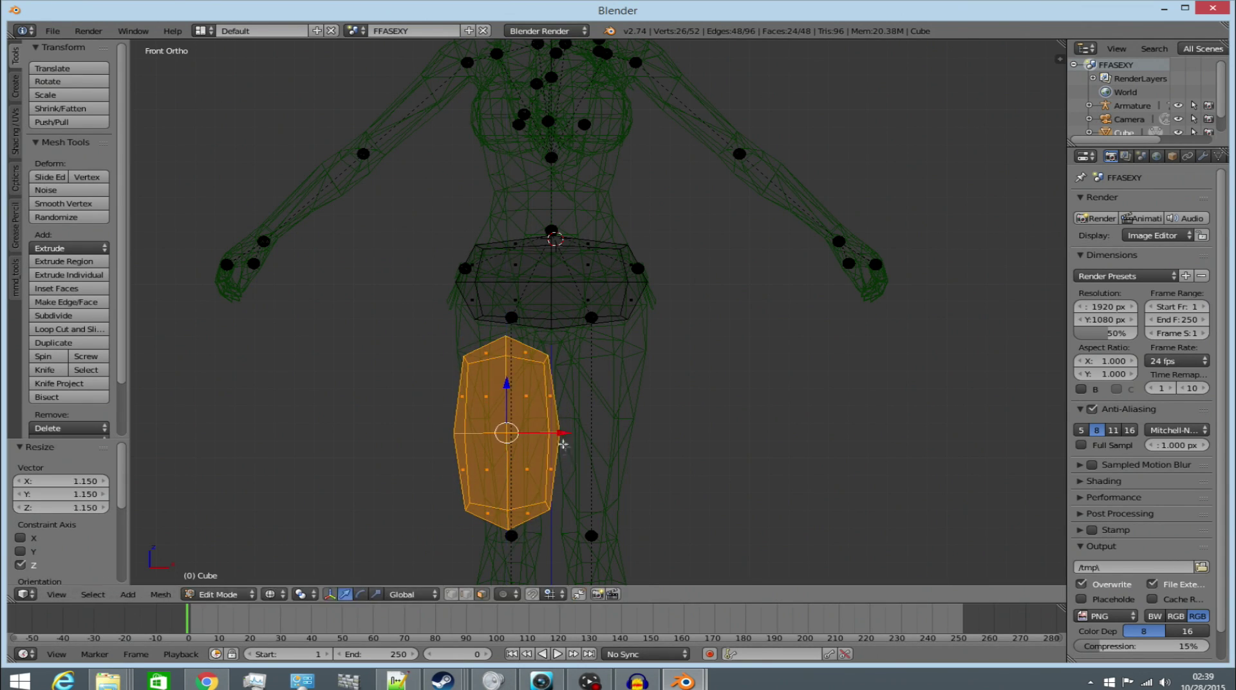
{"action": "key", "text": "s"}
{"action": "key", "text": "x"}
{"action": "left_click", "coordinate": [552, 433]}
- Duplicate the thigh box and slide the copy along X onto the other thigh
{"action": "left_click", "coordinate": [54, 343]}
{"action": "right_click", "coordinate": [400, 402]}
{"action": "key", "text": "g"}
{"action": "key", "text": "x"}
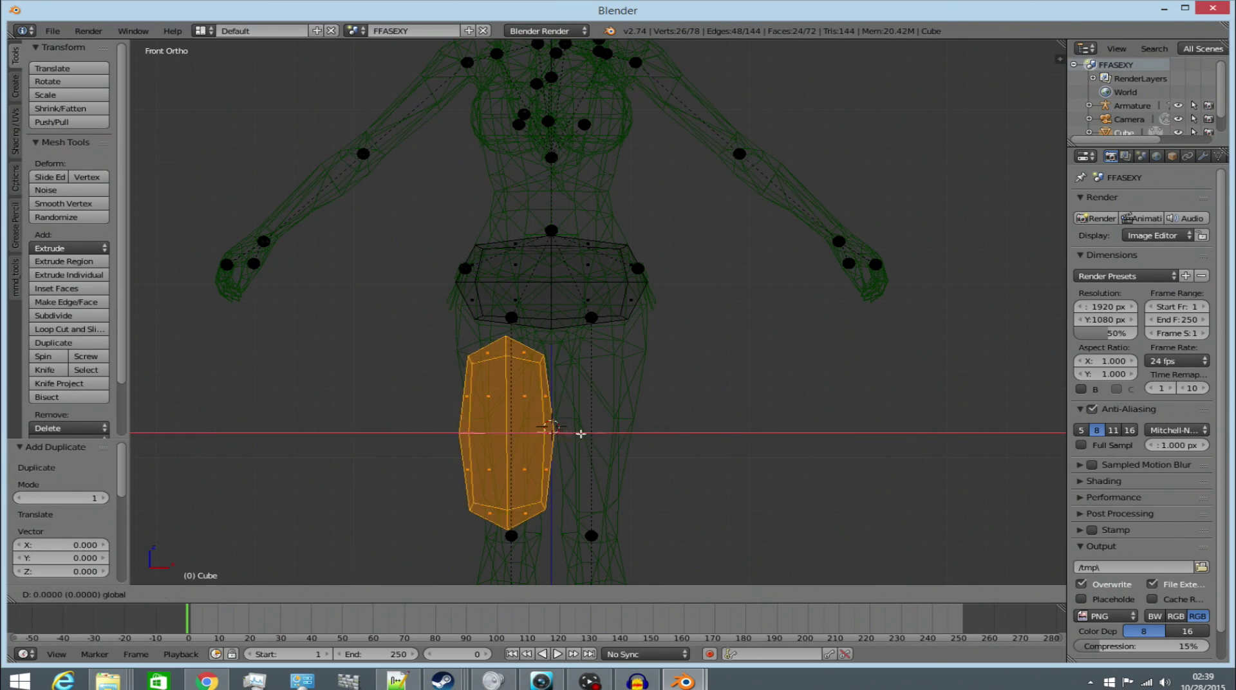
{"action": "left_click", "coordinate": [584, 442]}
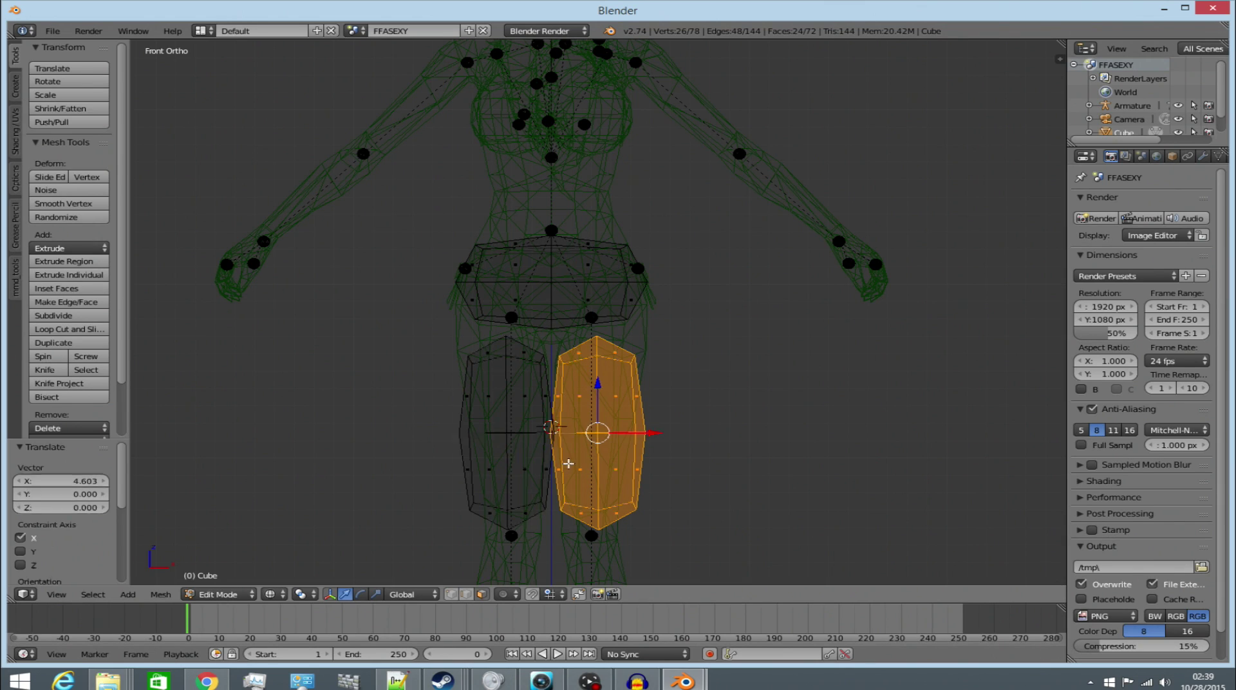
{"action": "key", "text": "ctrl+z"}
{"action": "mouse_move", "coordinate": [561, 434]}
{"action": "left_mouse_down"}
{"action": "mouse_move", "coordinate": [547, 431]}
{"action": "mouse_move", "coordinate": [649, 429]}
{"action": "left_mouse_up"}
- Circle-select the left-hand thigh box and narrow it along X
{"action": "right_click", "coordinate": [517, 421]}
{"action": "key", "text": "c"}
{"action": "mouse_move", "coordinate": [495, 365]}
{"action": "left_mouse_down"}
{"action": "mouse_move", "coordinate": [489, 400]}
{"action": "mouse_move", "coordinate": [504, 394]}
{"action": "mouse_move", "coordinate": [522, 456]}
{"action": "left_mouse_up"}
{"action": "key", "text": "Escape"}
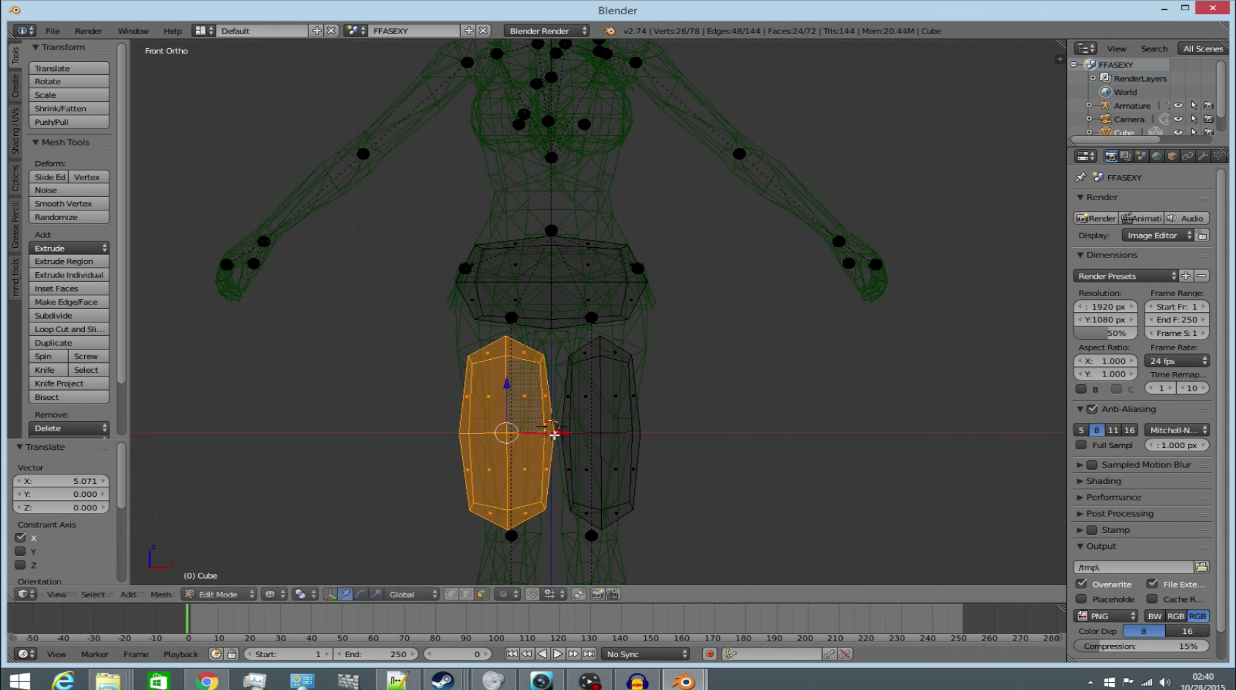
{"action": "key", "text": "s"}
{"action": "key", "text": "x"}
{"action": "left_click", "coordinate": [544, 433]}
- Select the lower thigh boxes, smooth them and shift them along Y
{"action": "key", "text": "a"}
{"action": "middle_click_drag", "start_coordinate": [582, 457], "coordinate": [786, 465]}
{"action": "key", "text": "a"}
{"action": "key", "text": "a"}
{"action": "key", "text": "c"}
{"action": "left_click_drag", "start_coordinate": [704, 502], "coordinate": [708, 422]}
{"action": "right_click", "coordinate": [708, 422]}
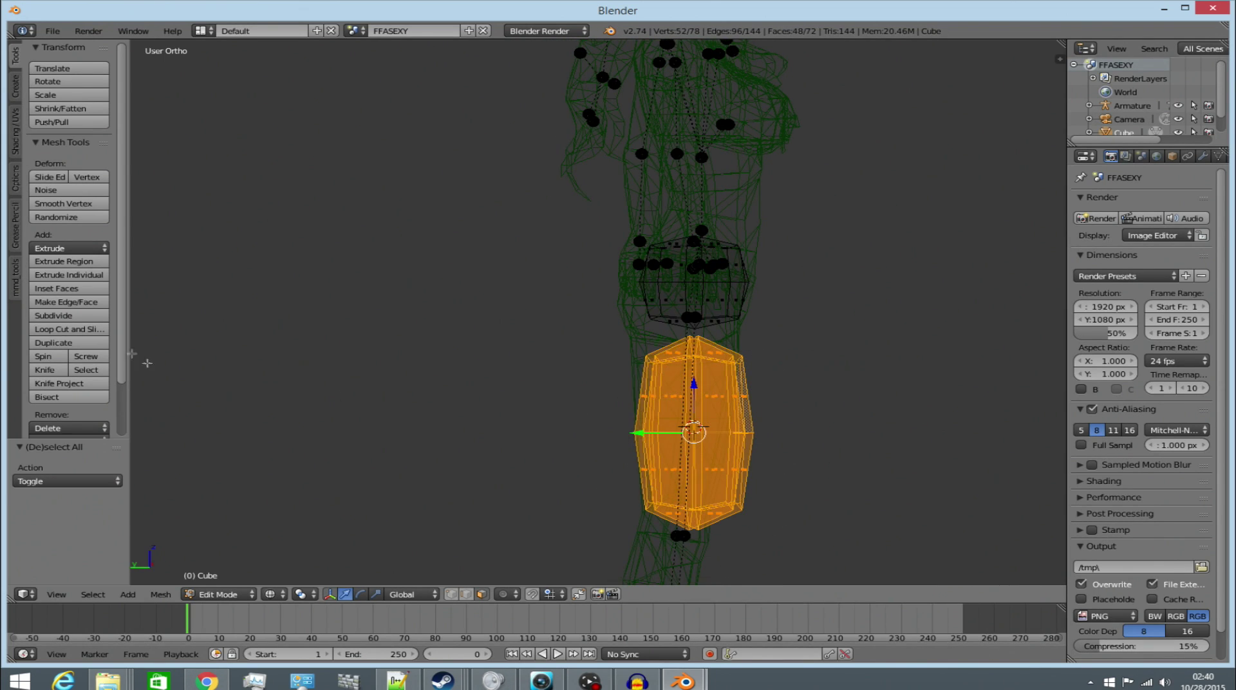
{"action": "left_click", "coordinate": [63, 203]}
{"action": "key", "text": "g"}
{"action": "key", "text": "y"}
{"action": "left_click", "coordinate": [634, 434]}
{"action": "left_click", "coordinate": [639, 434]}
- Deselect all, zoom onto the hips and legs, and pick a face on the left leg box
{"action": "key", "text": "a"}
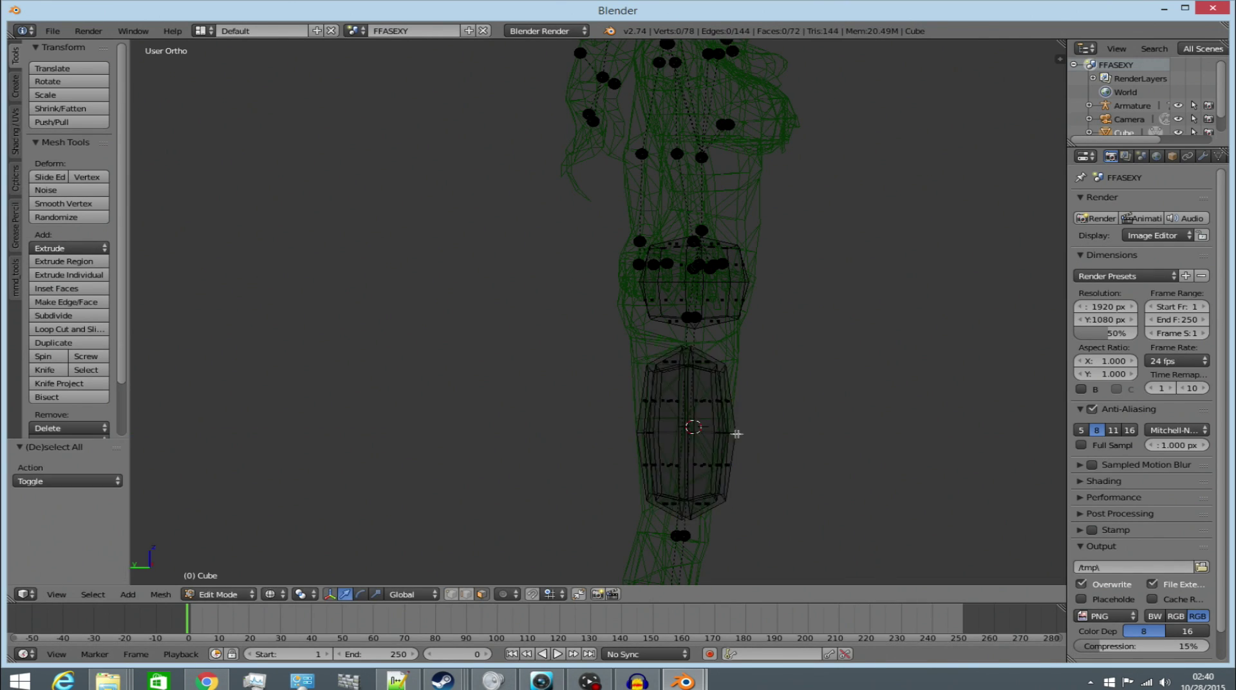
{"action": "scroll", "coordinate": [588, 428], "scroll_direction": "down", "scroll_amount": 5}
{"action": "scroll", "coordinate": [587, 437], "scroll_direction": "up", "scroll_amount": 2}
{"action": "scroll", "coordinate": [588, 437], "scroll_direction": "up", "scroll_amount": 3}
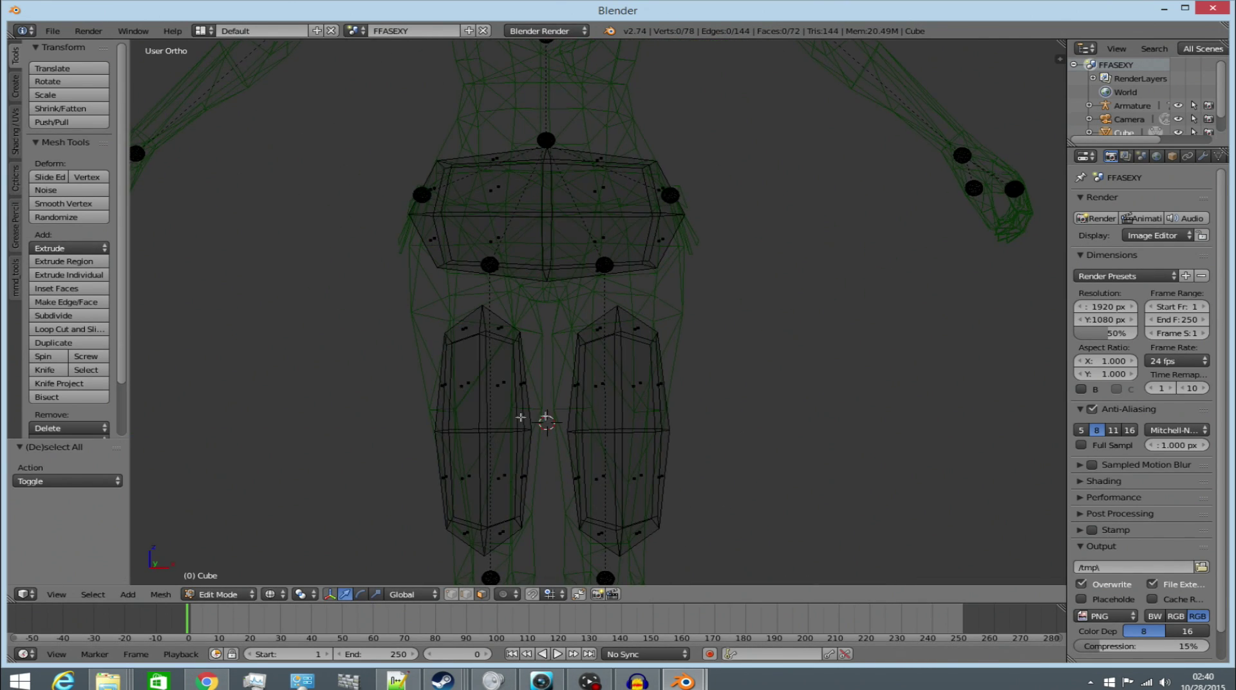
{"action": "right_click", "coordinate": [468, 383]}
- In Object Mode, parent the box mesh to the Armature using With Empty Groups
{"action": "key", "text": "a"}
{"action": "right_click", "coordinate": [492, 478]}
{"action": "key", "text": "c"}
{"action": "right_click", "coordinate": [445, 480]}
{"action": "left_click", "coordinate": [224, 594]}
{"action": "left_click", "coordinate": [226, 577]}
{"action": "right_click", "coordinate": [667, 192], "text": "shift"}
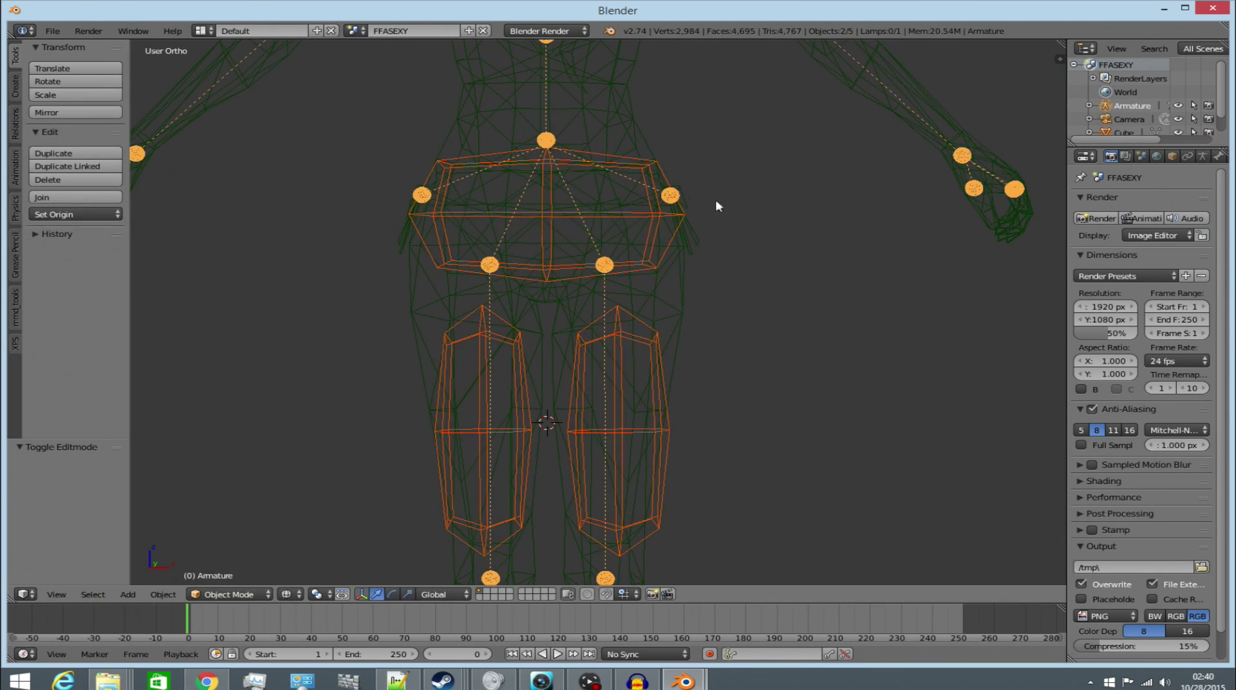
{"action": "key", "text": "ctrl+p"}
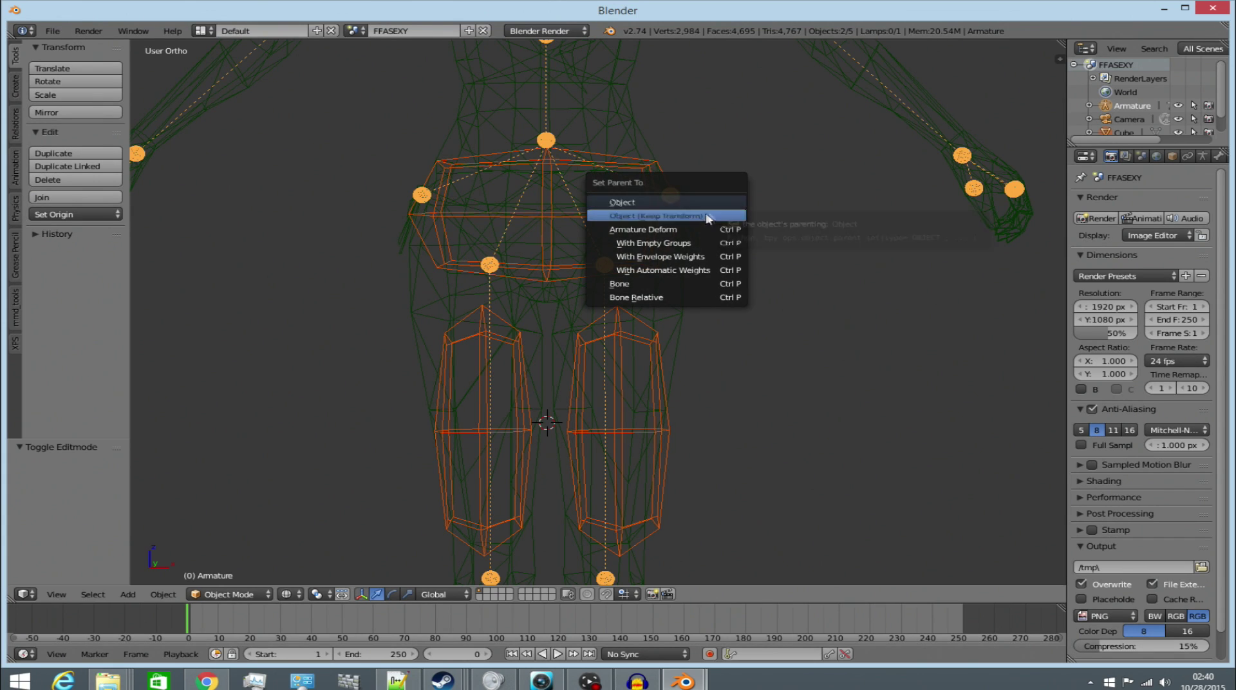
{"action": "left_click", "coordinate": [660, 238]}
- Select the Cube alone, enter Edit Mode and circle-select the whole hip box
{"action": "key", "text": "a"}
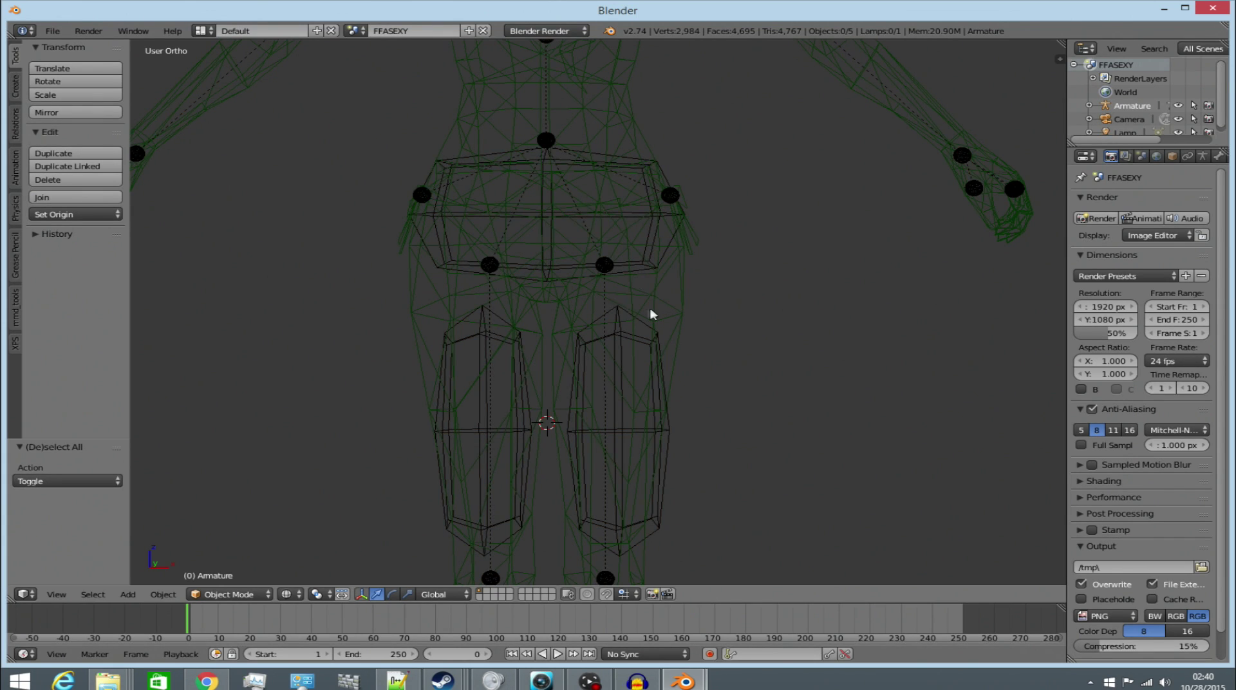
{"action": "right_click", "coordinate": [640, 342]}
{"action": "left_click", "coordinate": [223, 594]}
{"action": "left_click", "coordinate": [259, 575]}
{"action": "left_click", "coordinate": [247, 593]}
{"action": "left_click", "coordinate": [252, 575]}
{"action": "left_click", "coordinate": [232, 595]}
{"action": "left_click", "coordinate": [252, 566]}
{"action": "right_click", "coordinate": [502, 226]}
{"action": "key", "text": "c"}
{"action": "mouse_move", "coordinate": [473, 202]}
{"action": "left_mouse_down"}
{"action": "mouse_move", "coordinate": [428, 182]}
{"action": "mouse_move", "coordinate": [700, 203]}
{"action": "left_mouse_up"}
{"action": "right_click", "coordinate": [702, 199]}
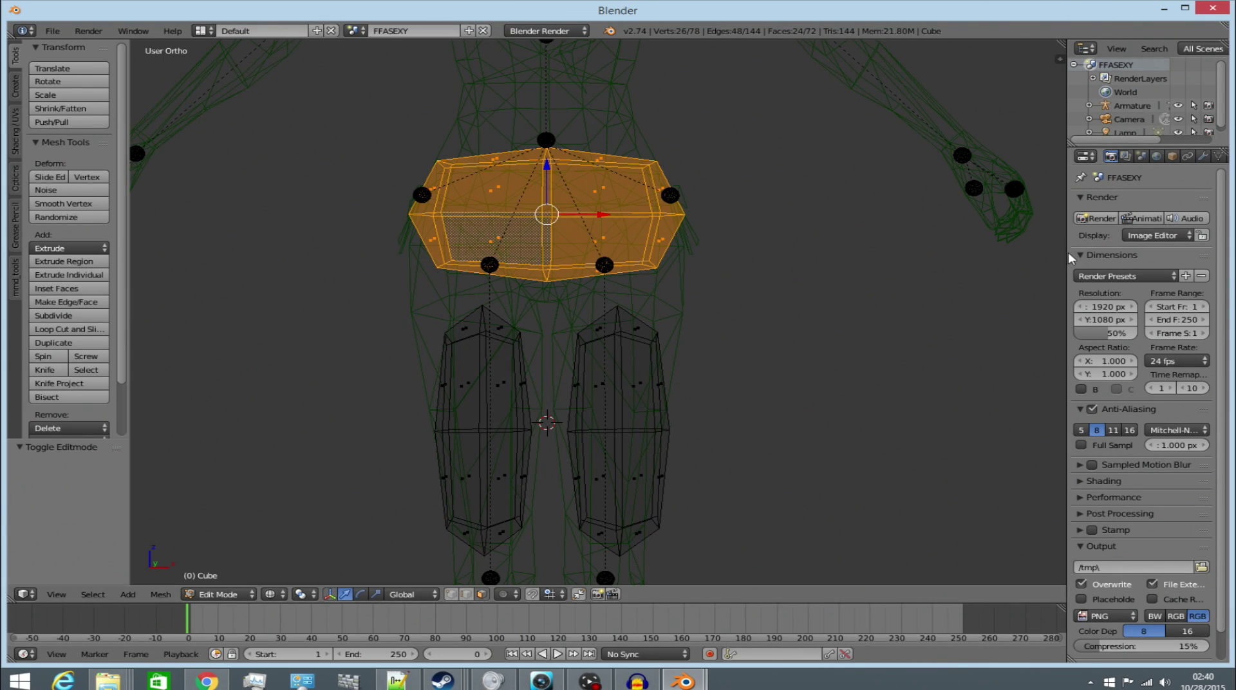
- Show the mesh's Vertex Groups and pick root hips, checking its vertices with Select/Deselect
{"action": "left_click_drag", "start_coordinate": [1066, 253], "coordinate": [909, 253]}
{"action": "left_click", "coordinate": [1059, 156]}
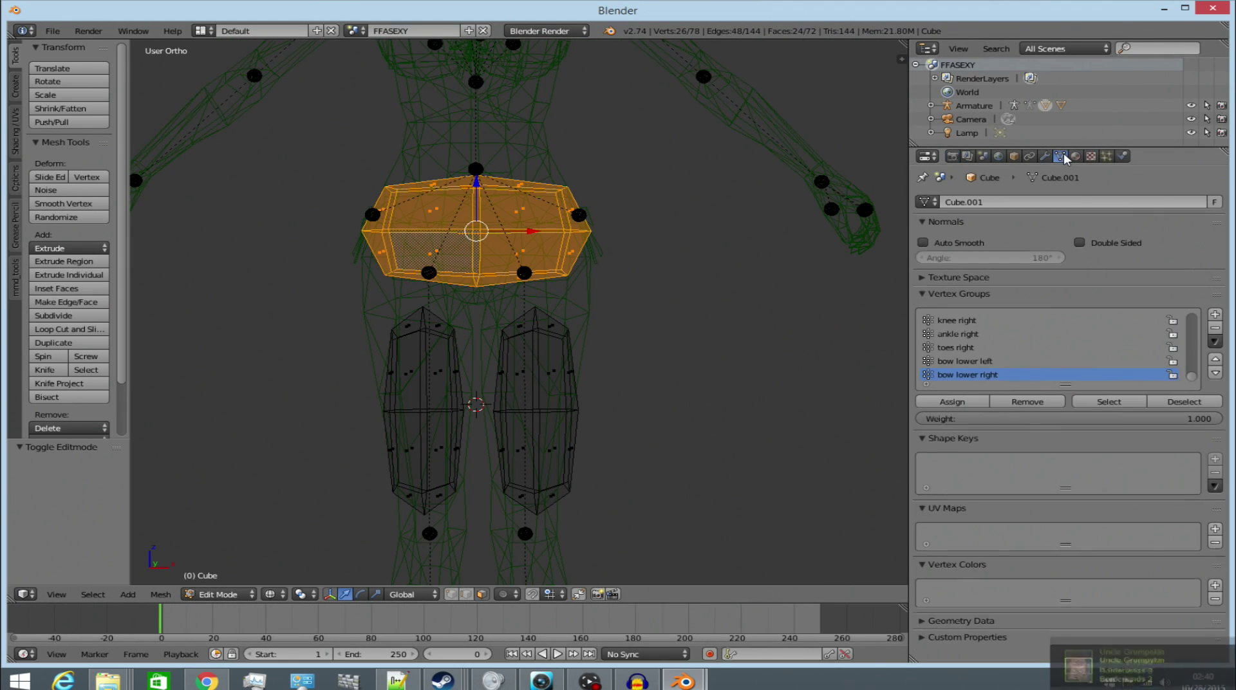
{"action": "scroll", "coordinate": [1183, 373], "scroll_direction": "up", "scroll_amount": 4}
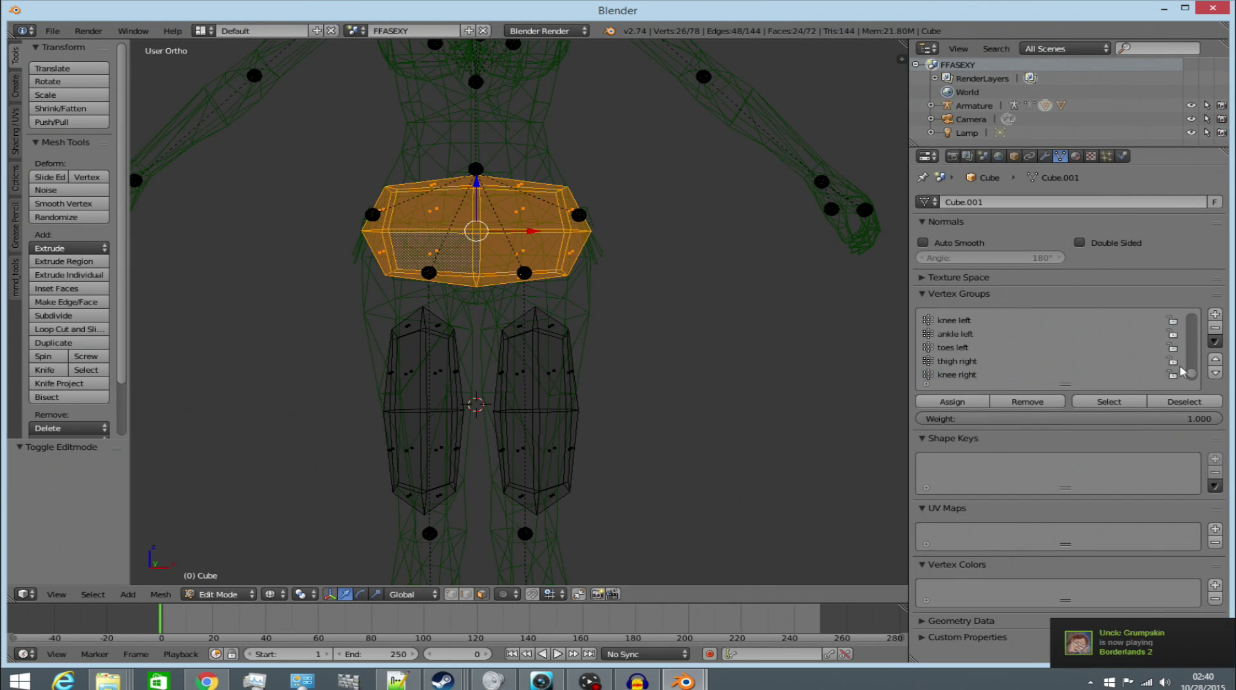
{"action": "scroll", "coordinate": [1191, 374], "scroll_direction": "up", "scroll_amount": 5}
{"action": "left_click", "coordinate": [976, 320]}
{"action": "left_click", "coordinate": [1120, 402]}
{"action": "left_click", "coordinate": [1184, 401]}
{"action": "left_click", "coordinate": [1109, 402]}
{"action": "left_click", "coordinate": [1184, 401]}
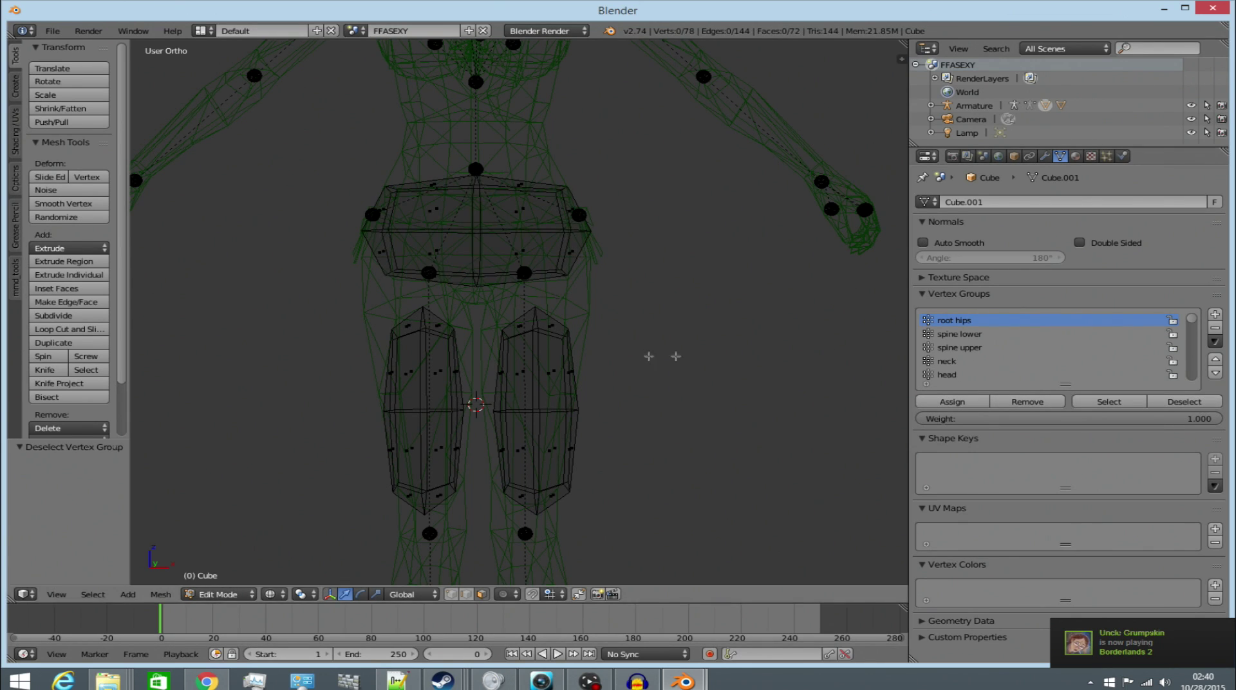
- Circle-select the left leg box and assign it to the thigh right vertex group
{"action": "right_click", "coordinate": [395, 388]}
{"action": "key", "text": "c"}
{"action": "left_click_drag", "start_coordinate": [392, 372], "coordinate": [379, 481]}
{"action": "right_click", "coordinate": [380, 481]}
{"action": "scroll", "coordinate": [983, 367], "scroll_direction": "down", "scroll_amount": 13}
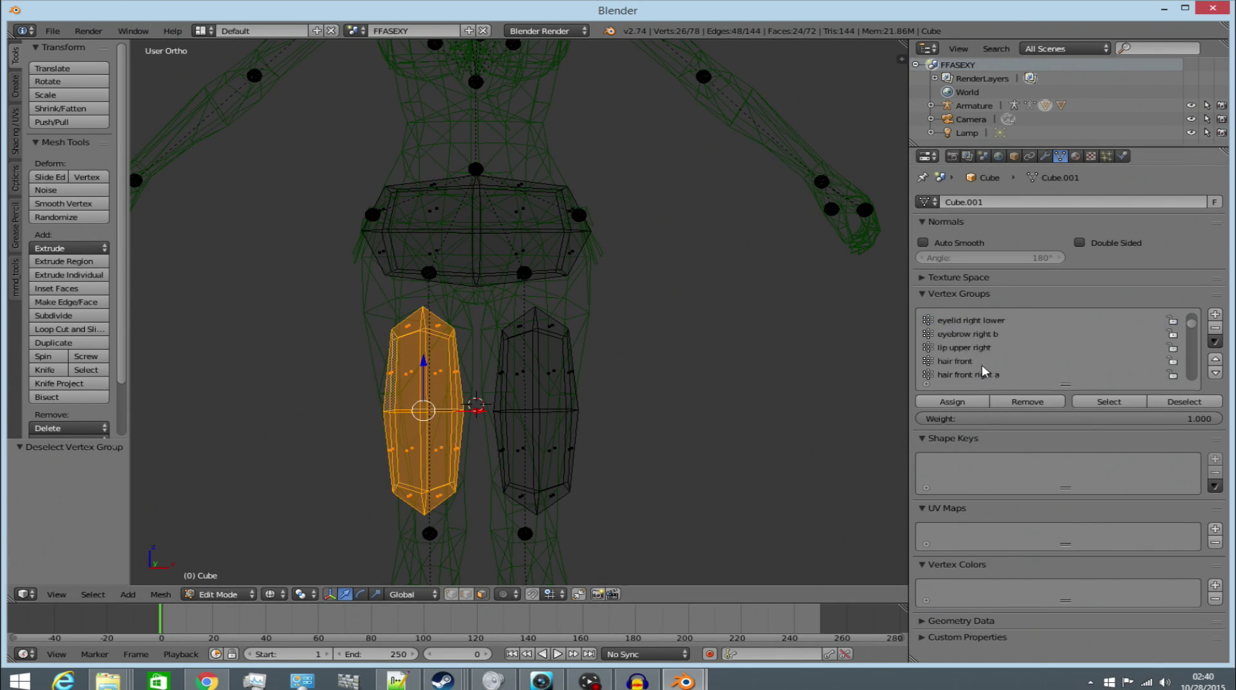
{"action": "scroll", "coordinate": [983, 365], "scroll_direction": "down", "scroll_amount": 5}
{"action": "scroll", "coordinate": [1020, 347], "scroll_direction": "down", "scroll_amount": 6}
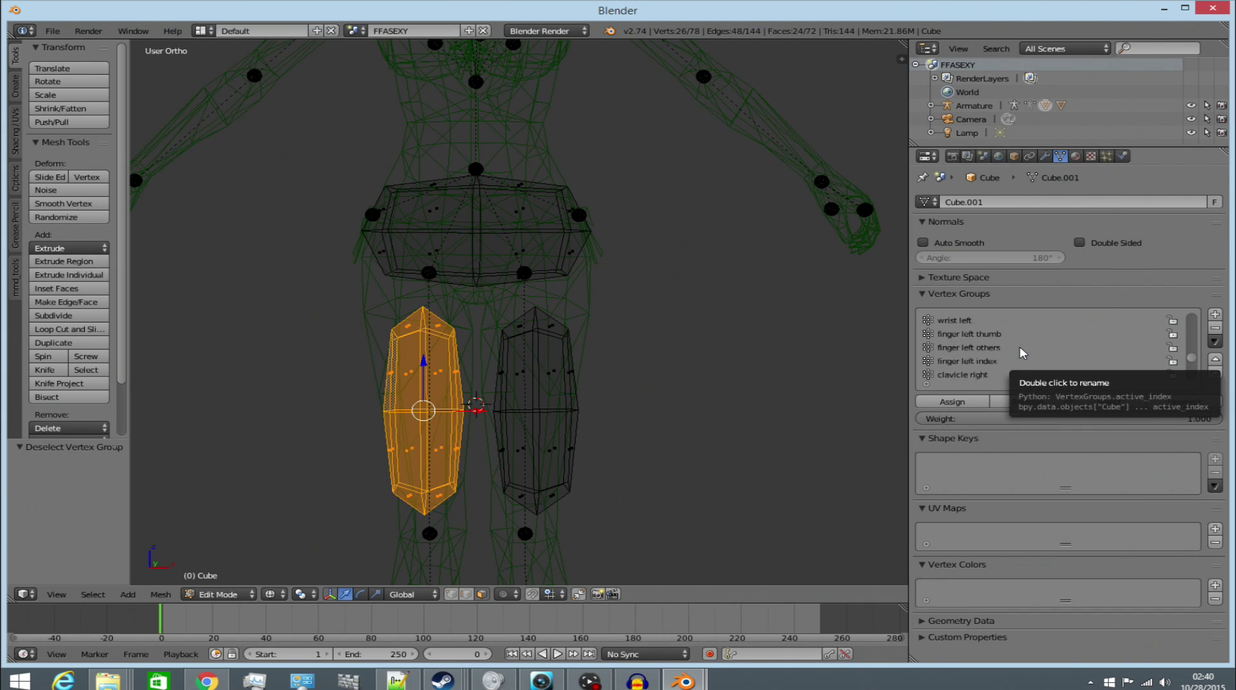
{"action": "scroll", "coordinate": [1020, 348], "scroll_direction": "down", "scroll_amount": 6}
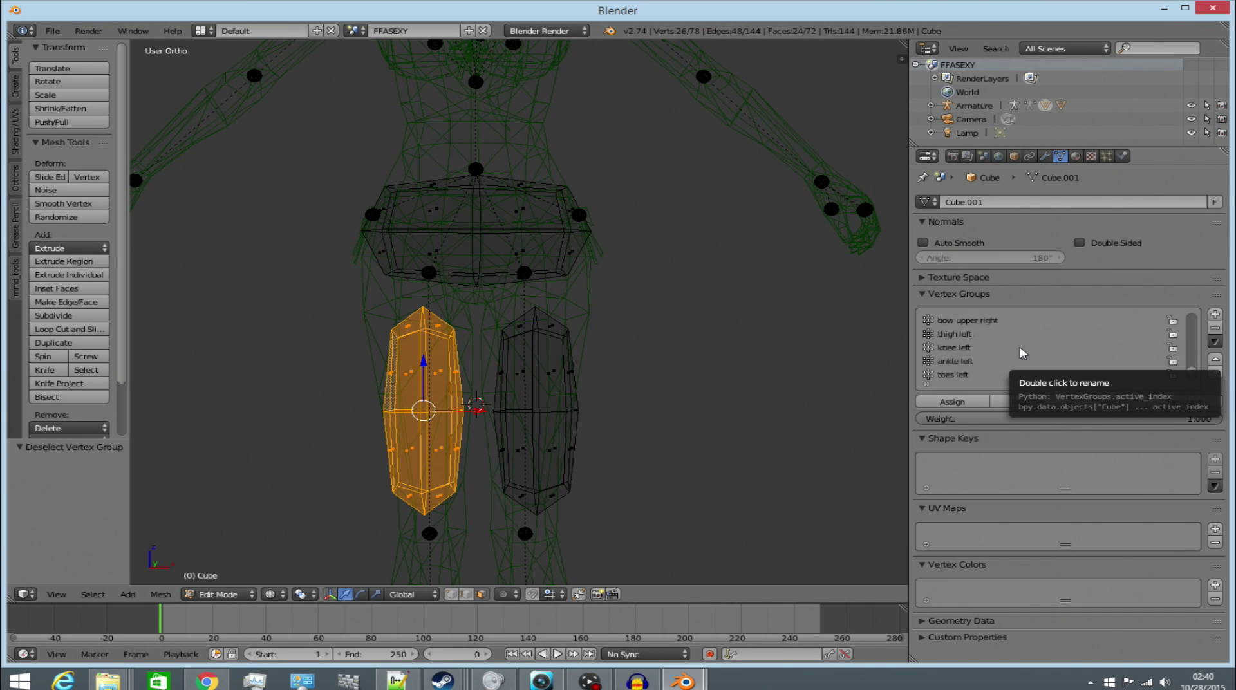
{"action": "scroll", "coordinate": [1020, 351], "scroll_direction": "down", "scroll_amount": 1}
{"action": "left_click", "coordinate": [978, 351]}
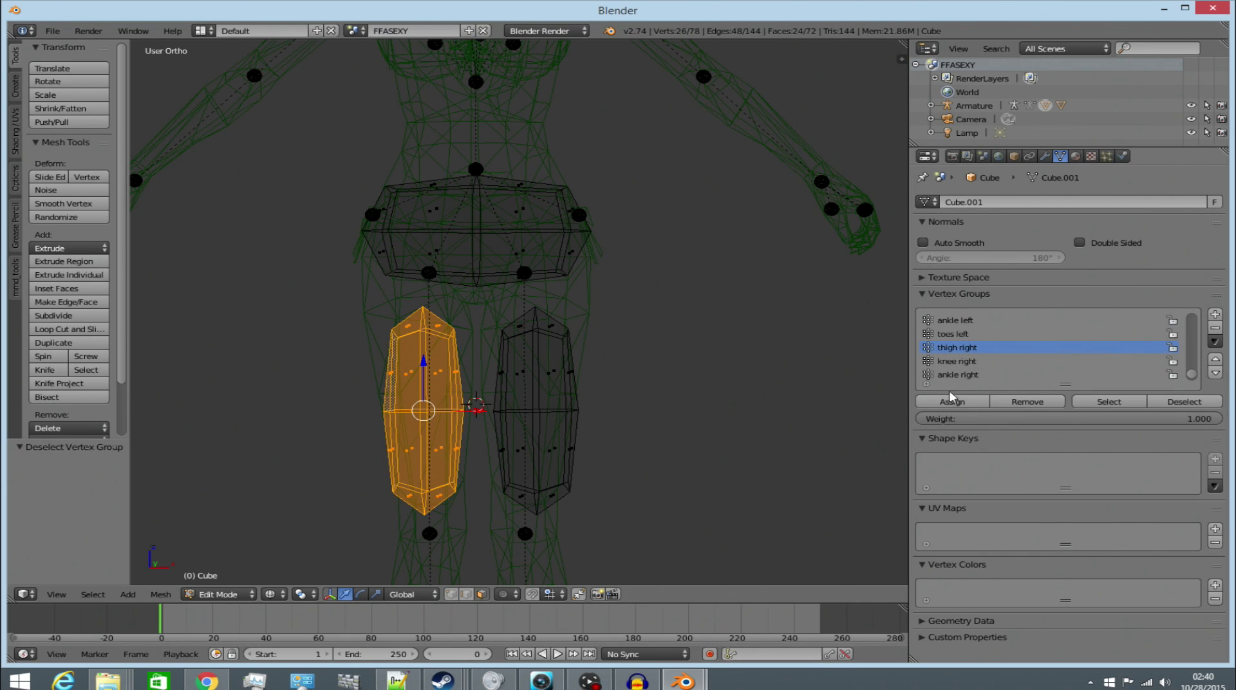
{"action": "left_click", "coordinate": [1153, 403]}
- Circle-select the other thigh box for the thigh left vertex group
{"action": "right_click", "coordinate": [590, 379]}
{"action": "key", "text": "c"}
{"action": "mouse_move", "coordinate": [542, 369]}
{"action": "left_mouse_down"}
{"action": "mouse_move", "coordinate": [568, 373]}
{"action": "mouse_move", "coordinate": [587, 460]}
{"action": "left_mouse_up"}
{"action": "right_click", "coordinate": [587, 459]}
{"action": "scroll", "coordinate": [971, 351], "scroll_direction": "up", "scroll_amount": 3}
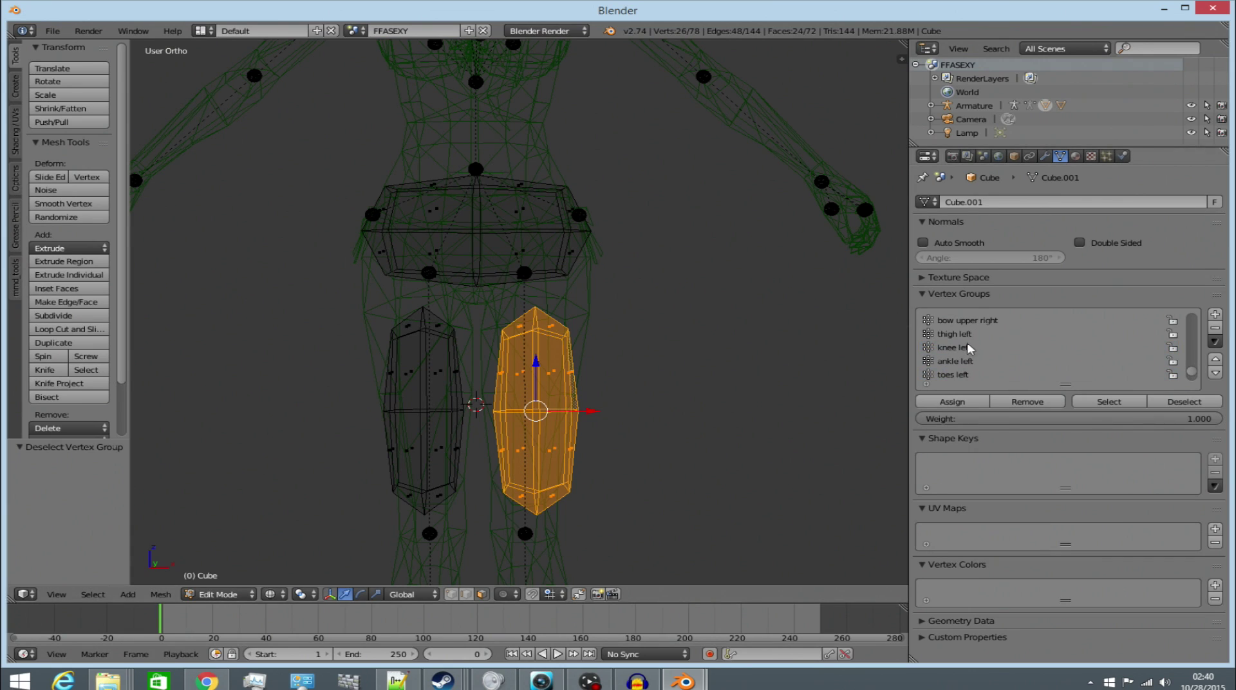
{"action": "left_click", "coordinate": [1108, 401]}
- Return to Object Mode and select the Armature
{"action": "left_click", "coordinate": [218, 594]}
{"action": "left_click", "coordinate": [219, 578]}
{"action": "right_click", "coordinate": [430, 287]}
{"action": "right_click", "coordinate": [430, 287]}
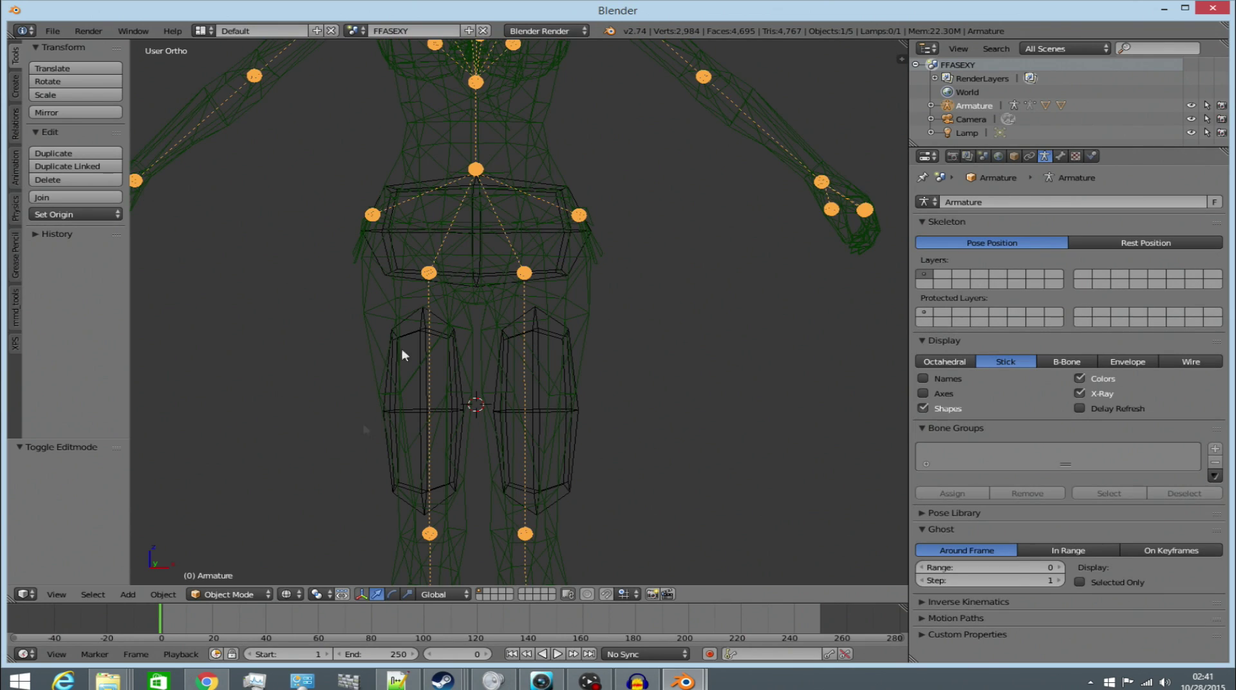
- In Pose Mode, test-rotate the right thigh, root hips and left thigh bones, cancelling each
{"action": "left_click", "coordinate": [237, 597]}
{"action": "left_click", "coordinate": [232, 548]}
{"action": "right_click", "coordinate": [429, 273]}
{"action": "key", "text": "r"}
{"action": "key", "text": "r"}
{"action": "right_click", "coordinate": [488, 237]}
{"action": "right_click", "coordinate": [477, 170]}
{"action": "key", "text": "r"}
{"action": "key", "text": "r"}
{"action": "right_click", "coordinate": [506, 208]}
{"action": "right_click", "coordinate": [524, 273]}
{"action": "key", "text": "r"}
{"action": "key", "text": "Escape"}
- In Object Mode, delete the Cube collision mesh and switch to solid shading
{"action": "left_click", "coordinate": [238, 591]}
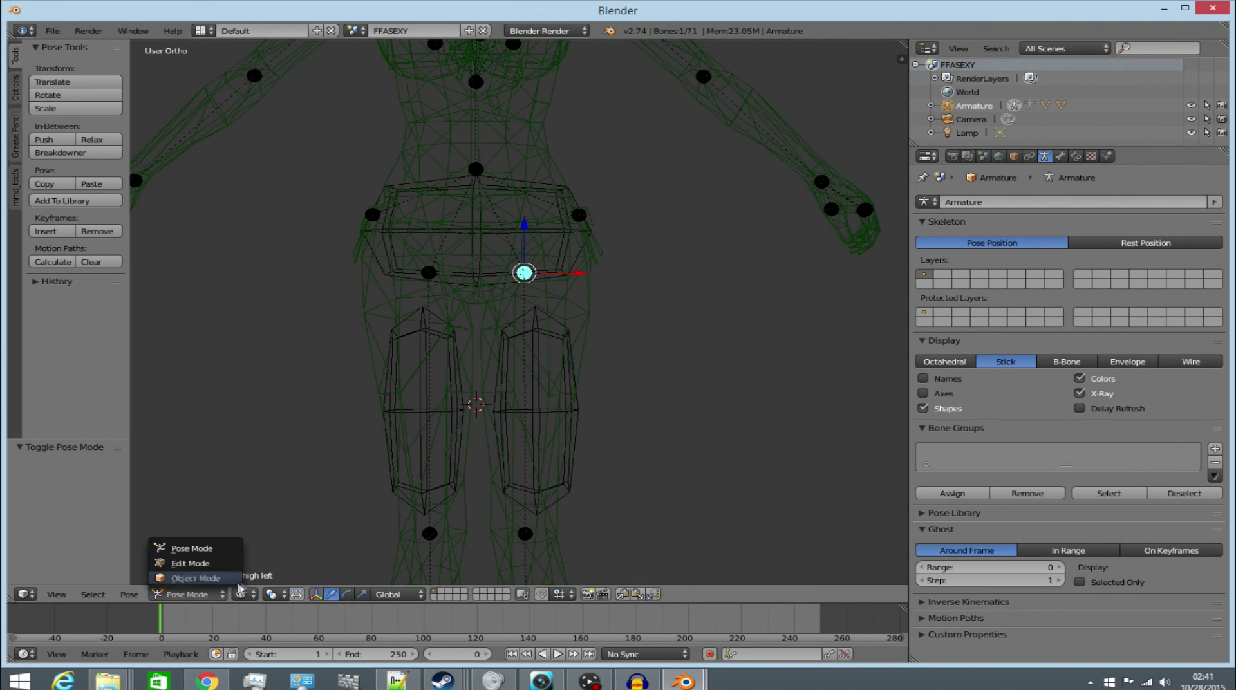
{"action": "left_click", "coordinate": [237, 580]}
{"action": "right_click", "coordinate": [553, 456]}
{"action": "right_click", "coordinate": [580, 456]}
{"action": "key", "text": "x"}
{"action": "left_click", "coordinate": [576, 450]}
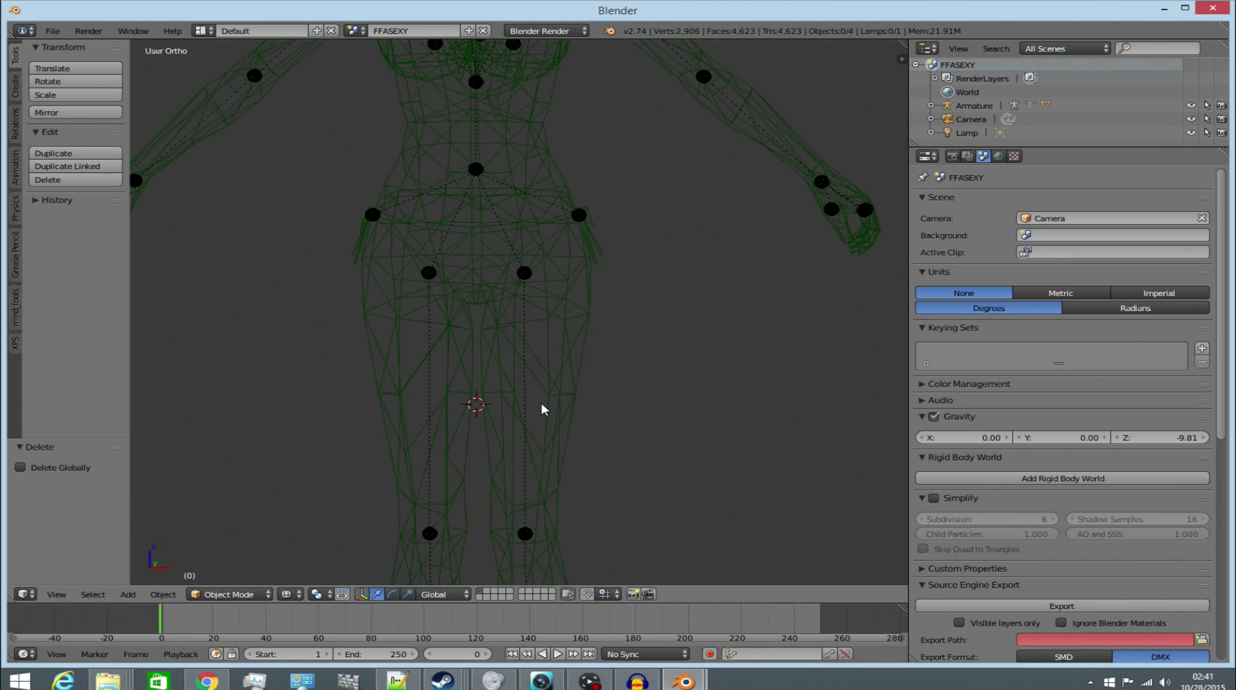
{"action": "key", "text": "z"}
- Put the Armature in Pose Mode and set the animation start frame to 0
{"action": "scroll", "coordinate": [542, 335], "scroll_direction": "down", "scroll_amount": 2}
{"action": "right_click", "coordinate": [540, 284]}
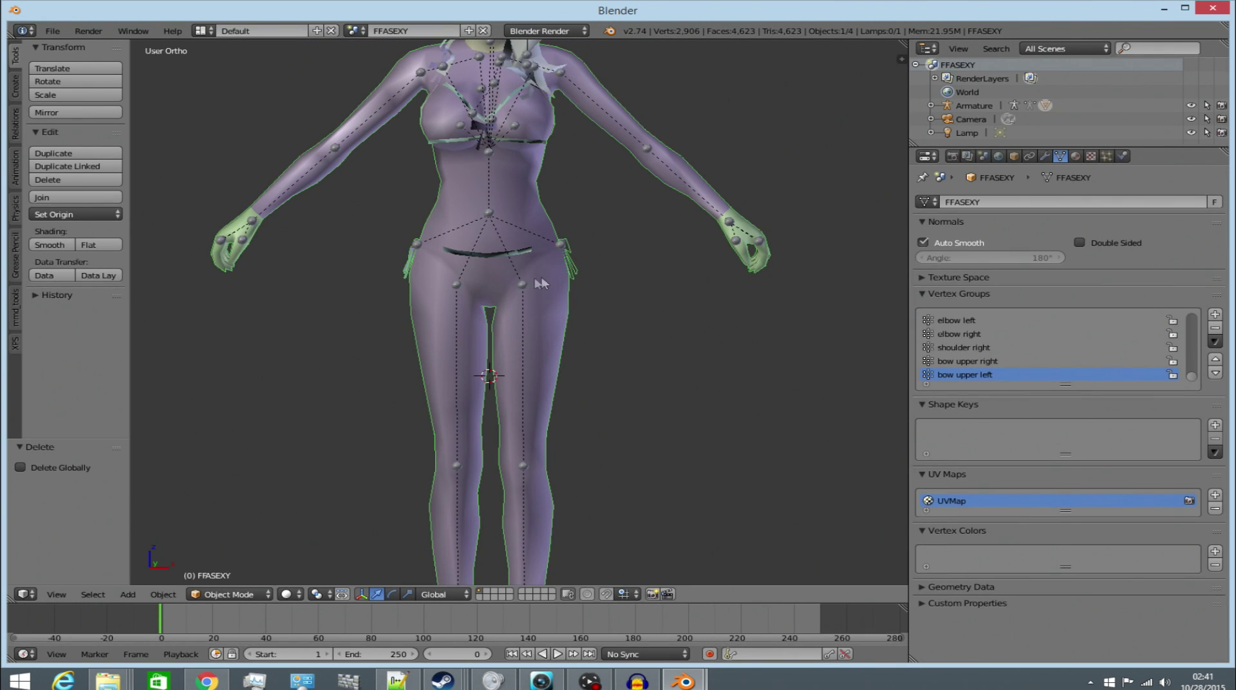
{"action": "right_click", "coordinate": [518, 286]}
{"action": "left_click", "coordinate": [247, 594]}
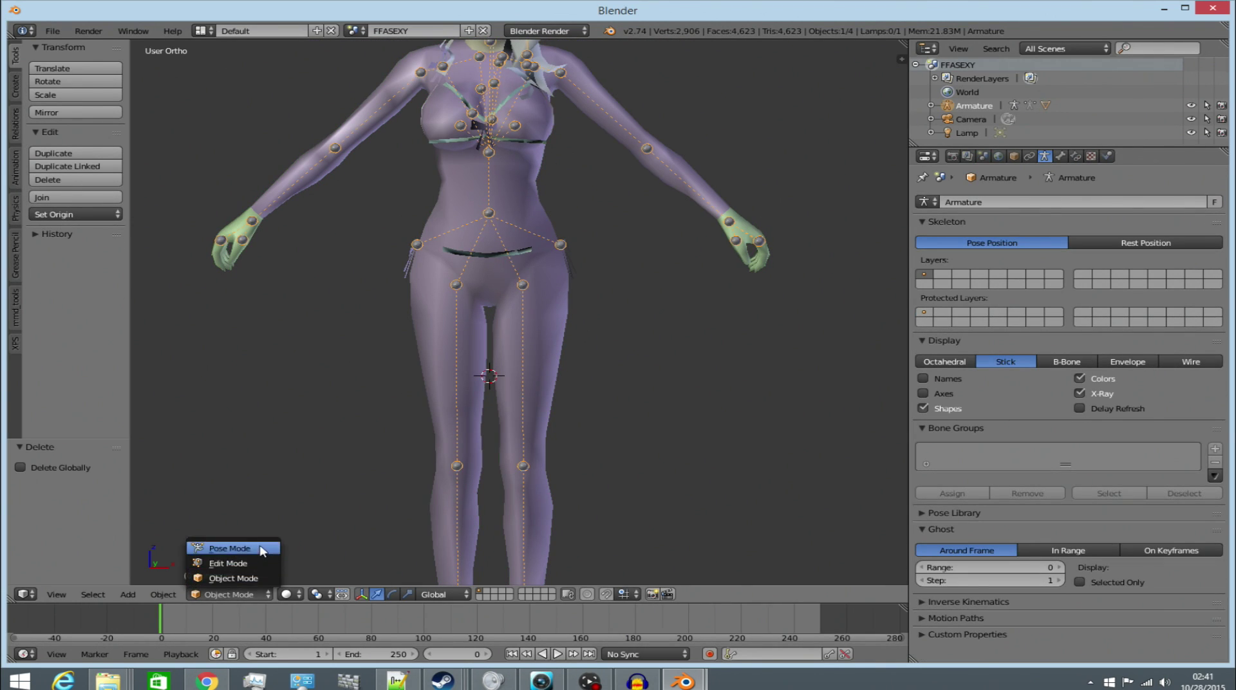
{"action": "left_click", "coordinate": [232, 544]}
{"action": "left_click", "coordinate": [282, 655]}
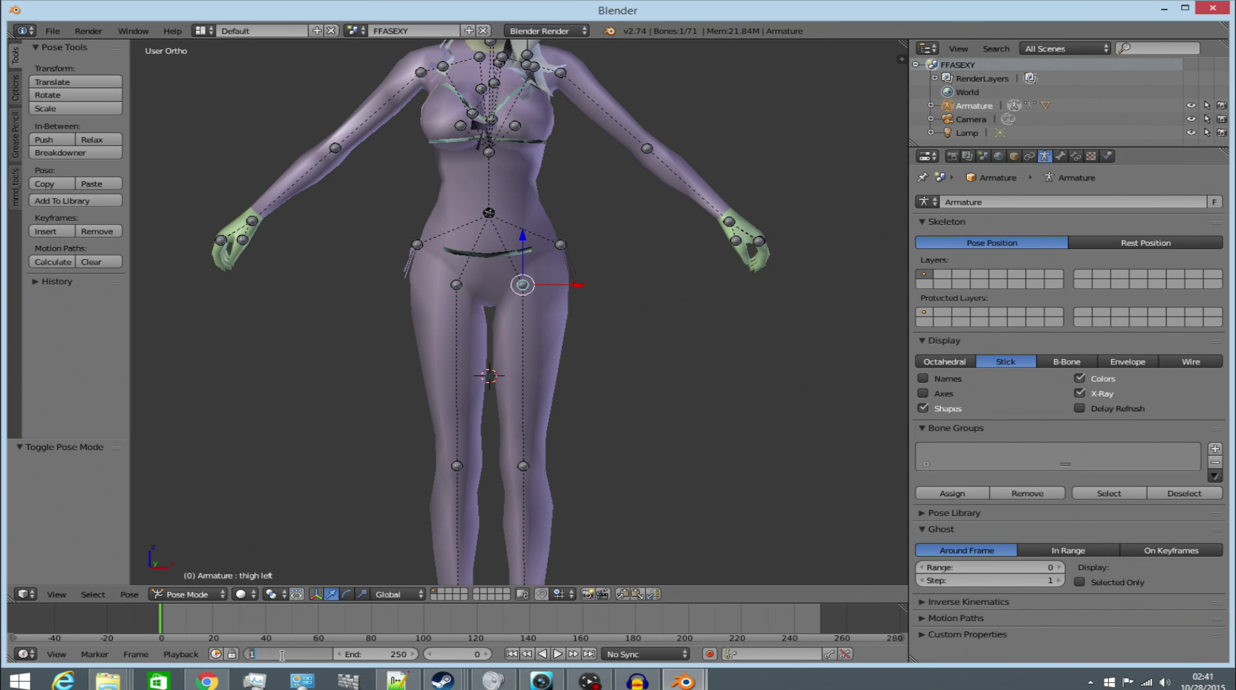
{"action": "left_click", "coordinate": [386, 654]}
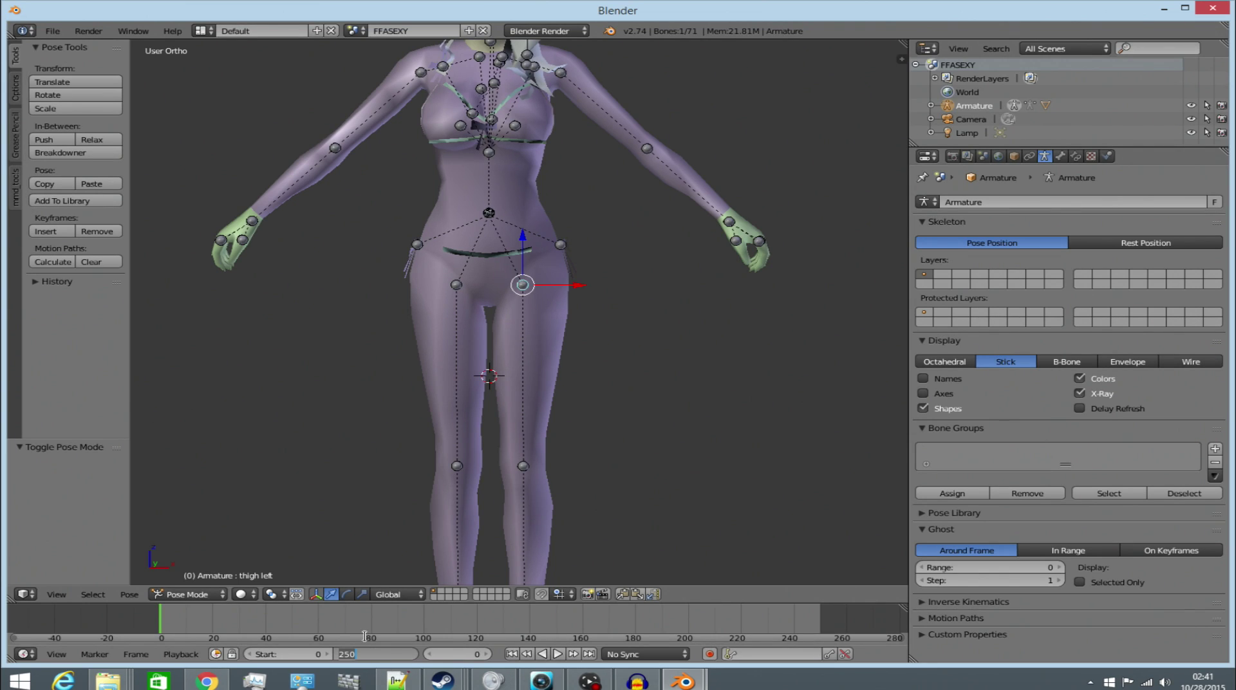
- Set the end frame to 2 and keyframe the location of all bones
{"action": "type", "text": "2"}
{"action": "key", "text": "Return"}
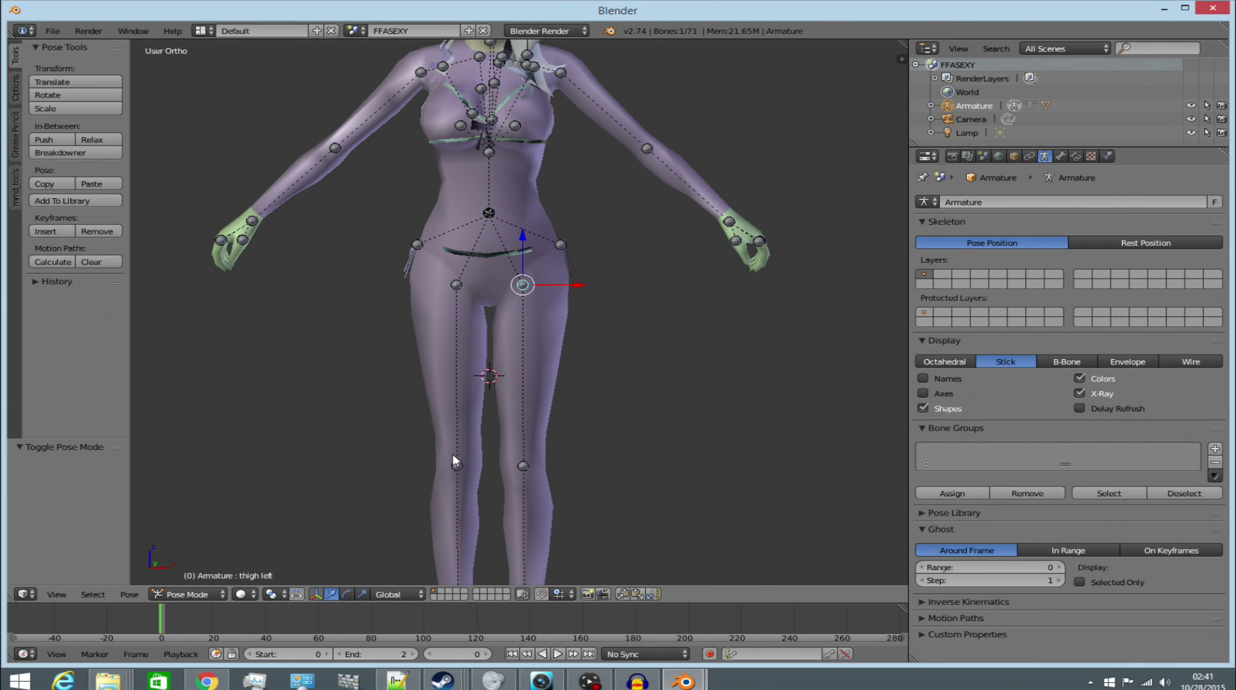
{"action": "key", "text": "i"}
{"action": "left_click", "coordinate": [449, 398]}
{"action": "key", "text": "i"}
{"action": "key", "text": "a"}
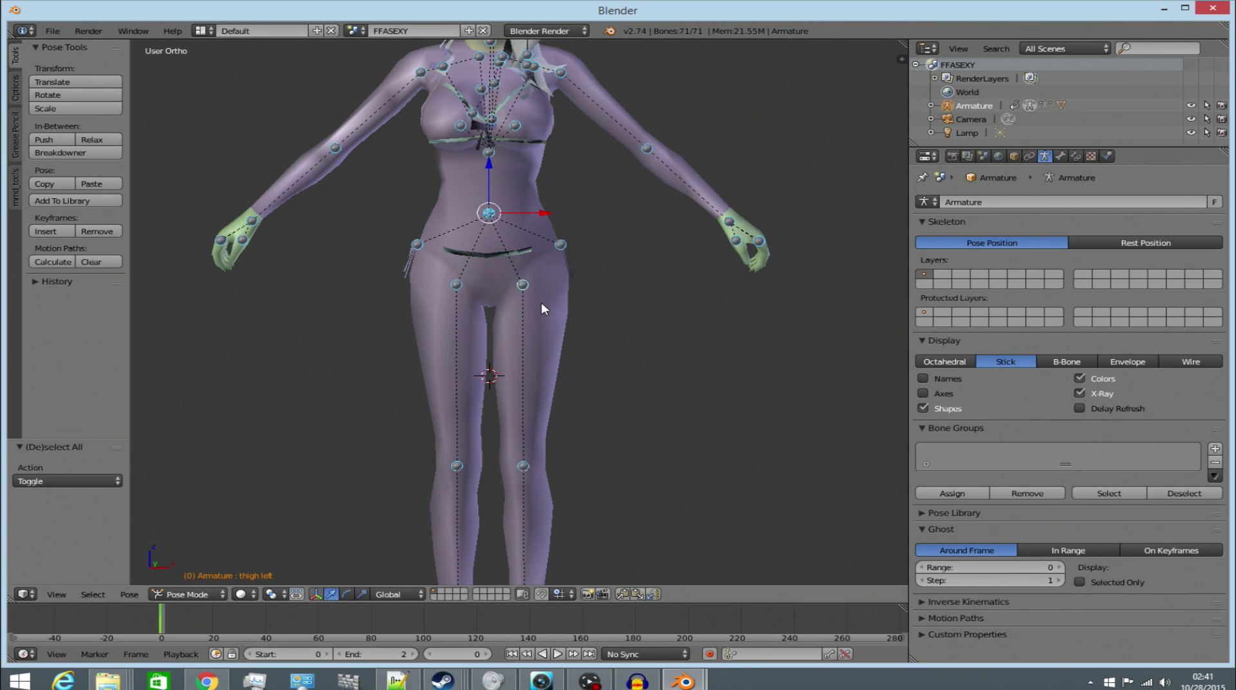
{"action": "key", "text": "i"}
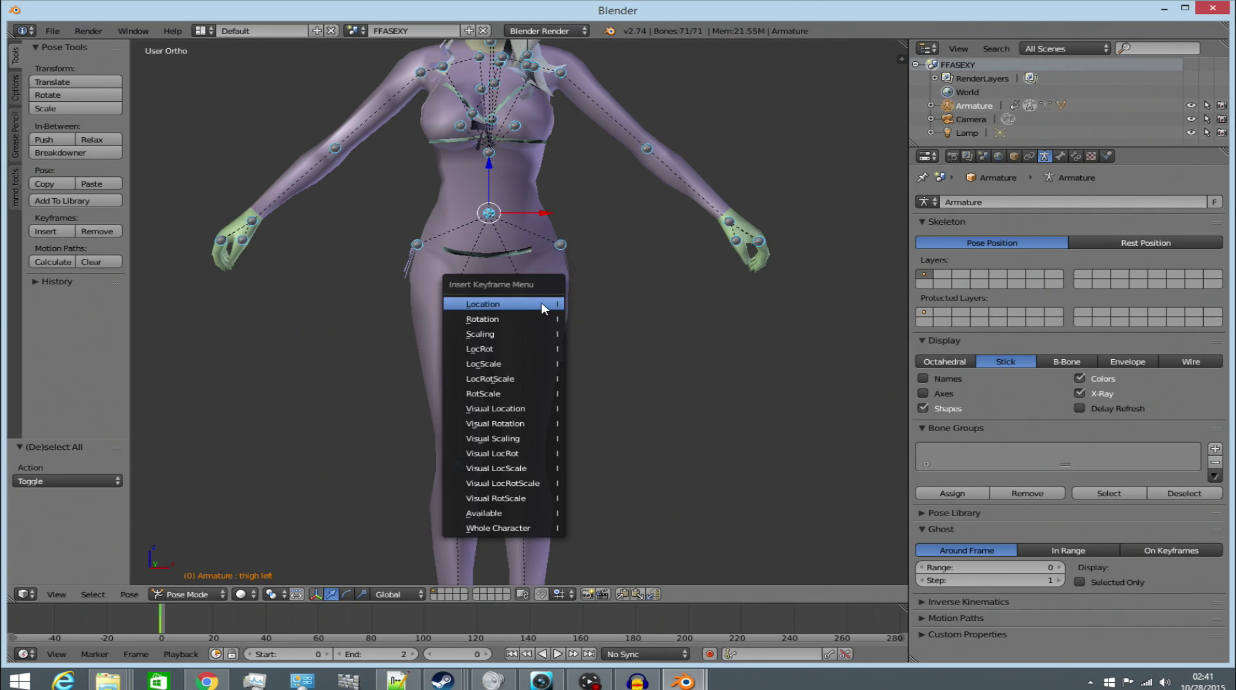
{"action": "left_click", "coordinate": [542, 309]}
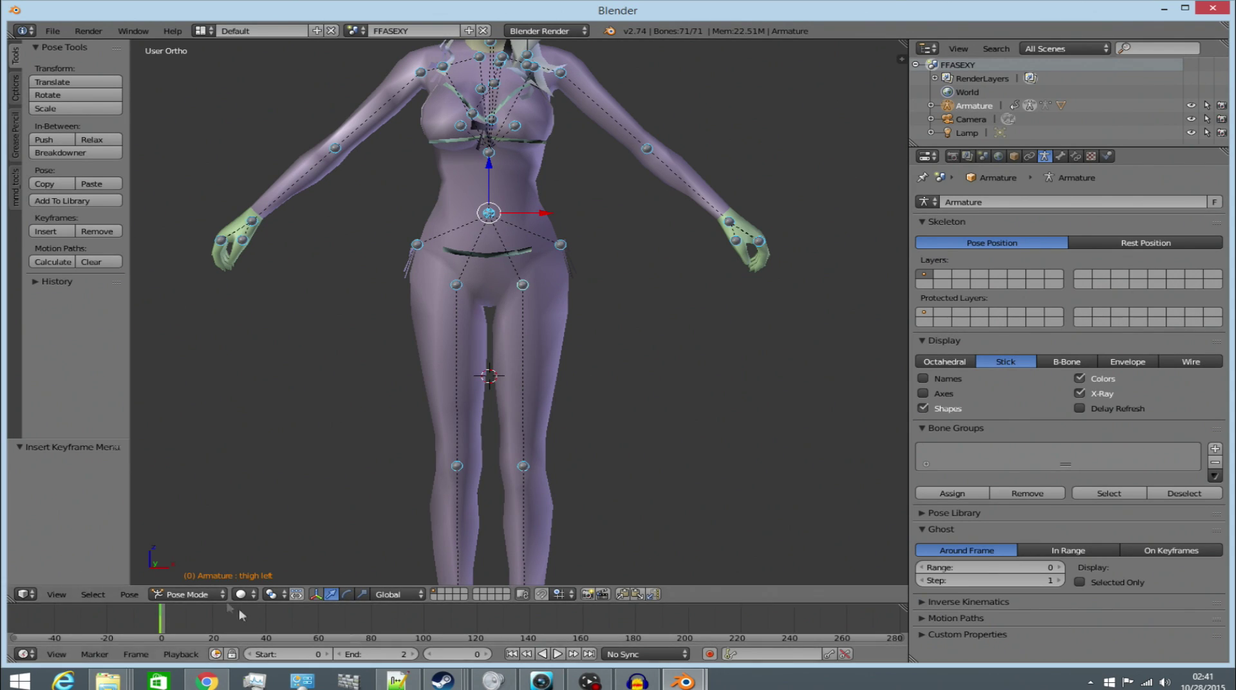
- At frame 2, insert keys with the Available keying set, return to frame 0, show Source Engine export
{"action": "left_click", "coordinate": [589, 655]}
{"action": "key", "text": "i"}
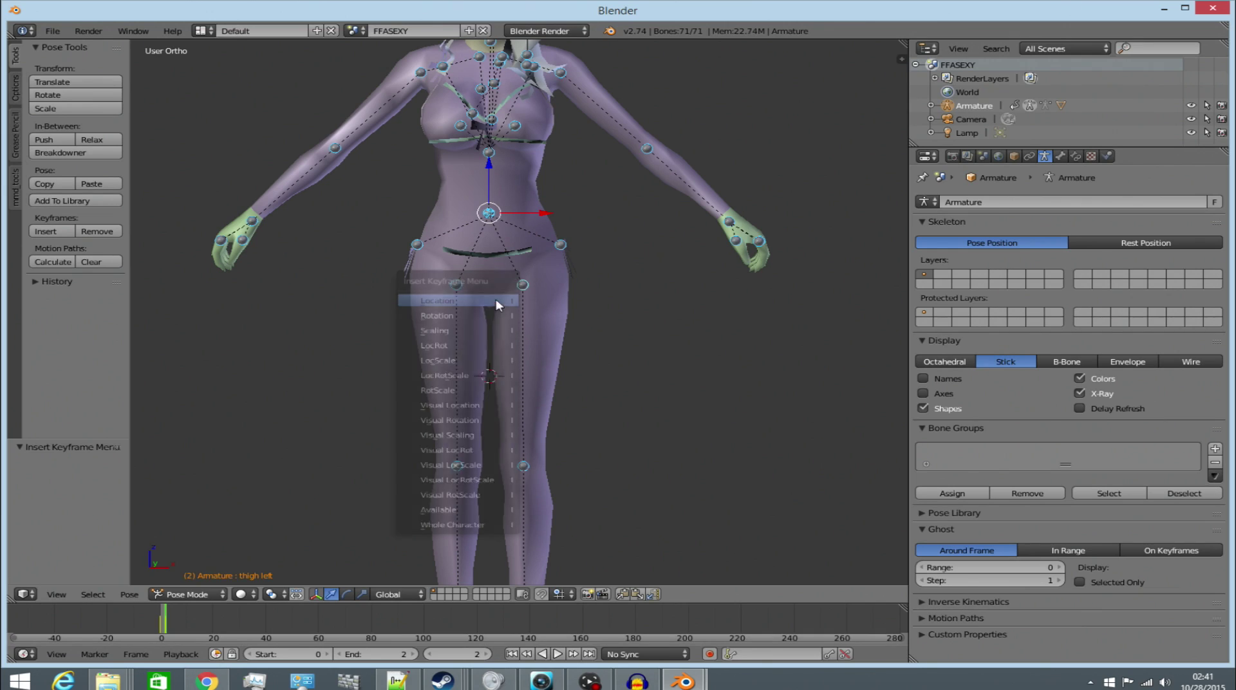
{"action": "left_click", "coordinate": [477, 316]}
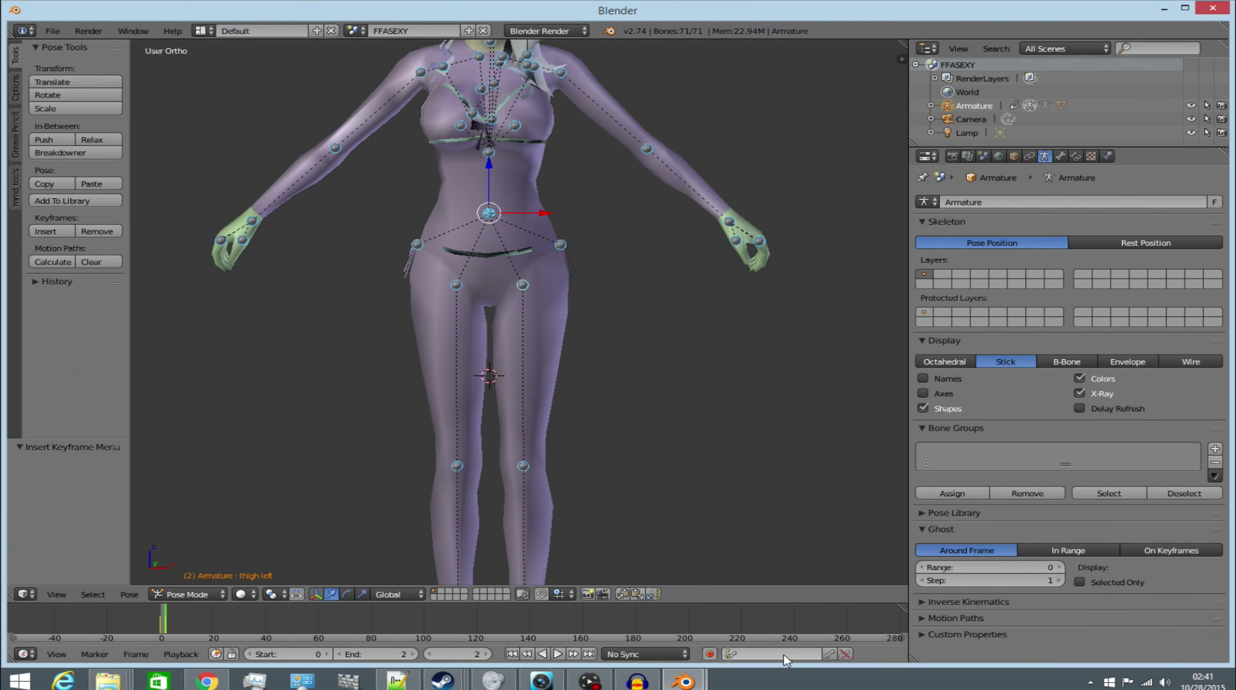
{"action": "left_click", "coordinate": [786, 654]}
{"action": "left_click", "coordinate": [784, 518]}
{"action": "key", "text": "i"}
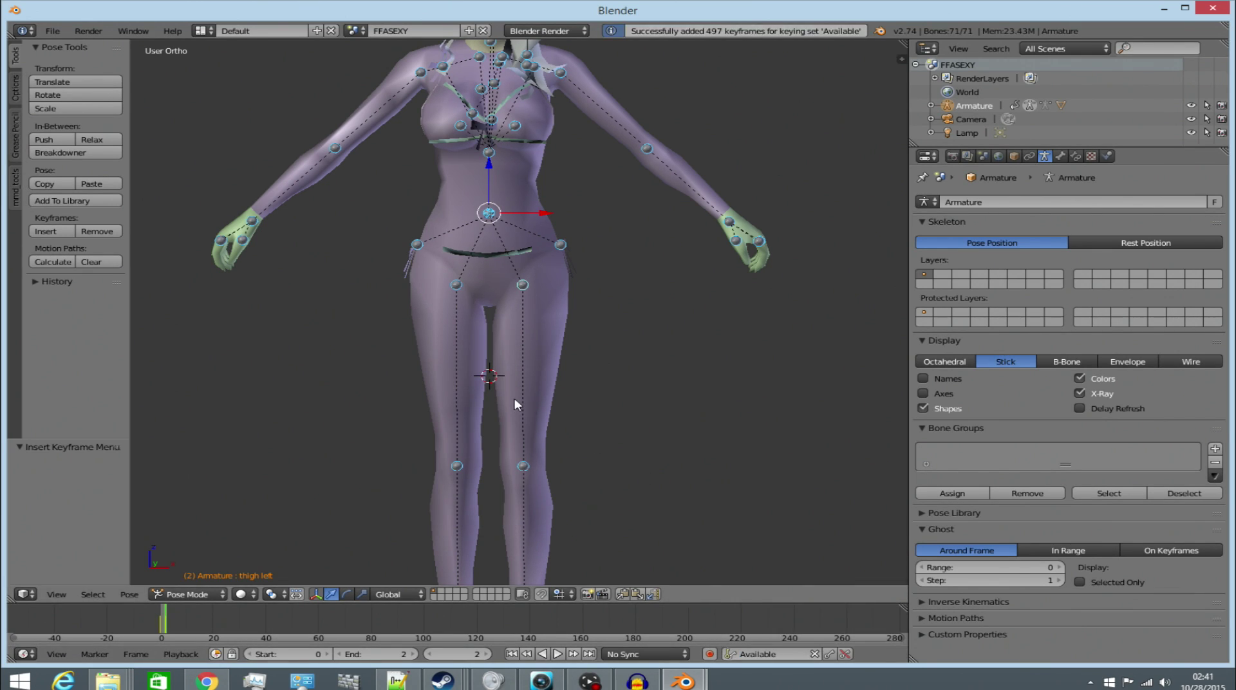
{"action": "left_click", "coordinate": [511, 654]}
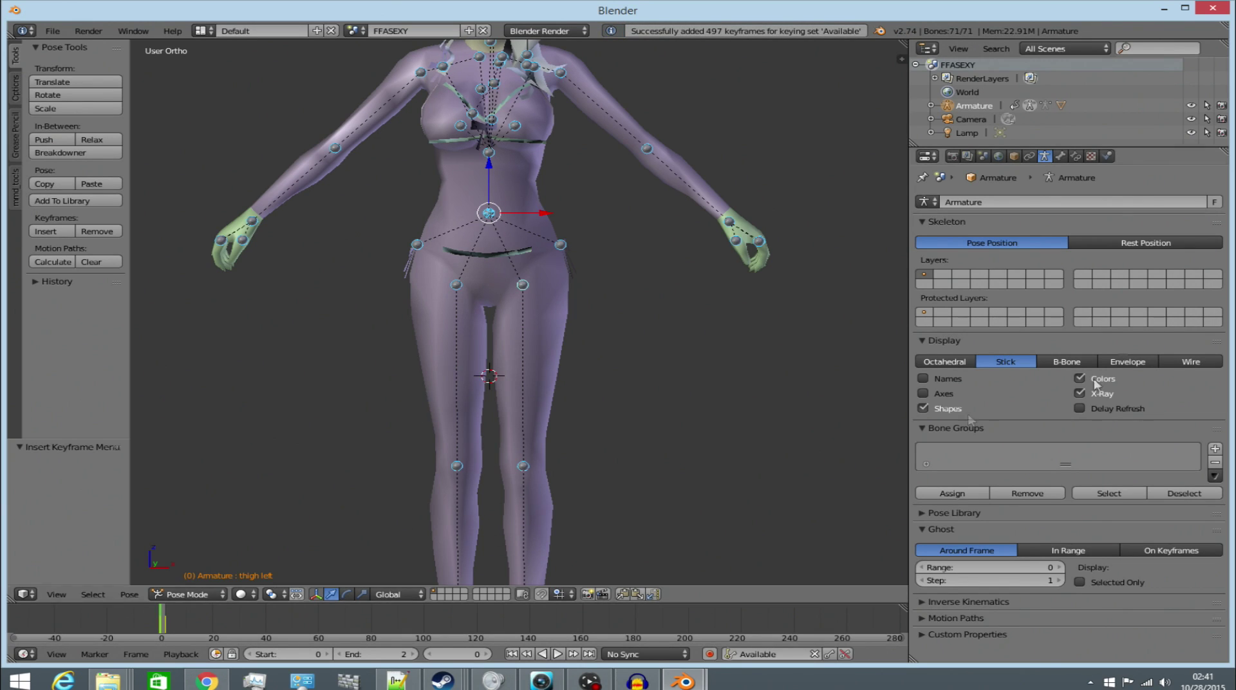
{"action": "left_click", "coordinate": [983, 155]}
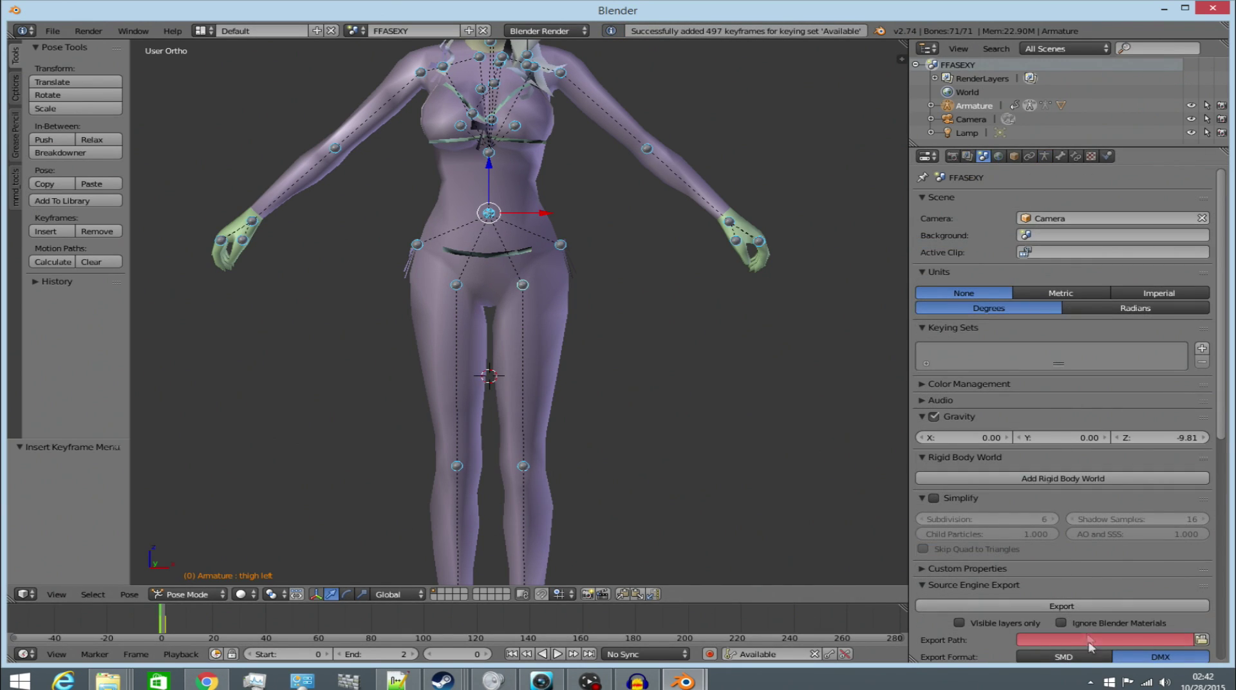
- Return to object mode and export the whole scene as SMD to the Emina Lingerie folder
{"action": "left_click", "coordinate": [1065, 657]}
{"action": "left_click", "coordinate": [1061, 606]}
{"action": "left_click", "coordinate": [1050, 623]}
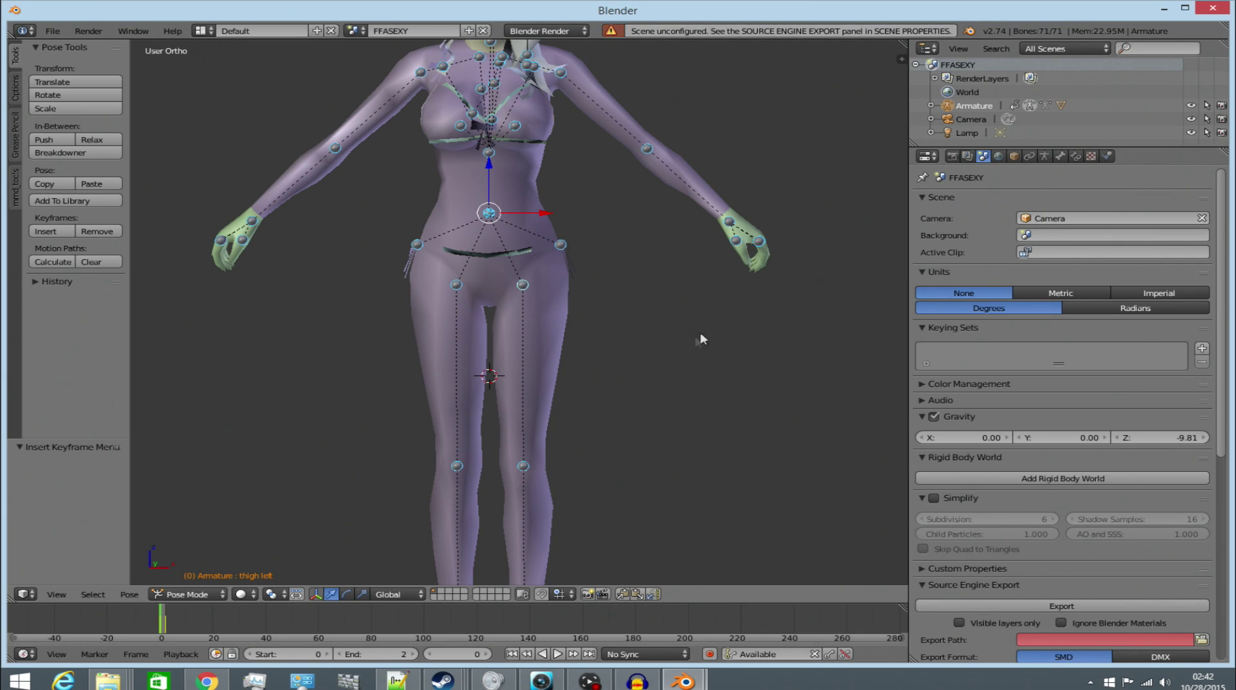
{"action": "left_click", "coordinate": [196, 595]}
{"action": "left_click", "coordinate": [209, 577]}
{"action": "left_click", "coordinate": [1202, 640]}
{"action": "left_click", "coordinate": [52, 286]}
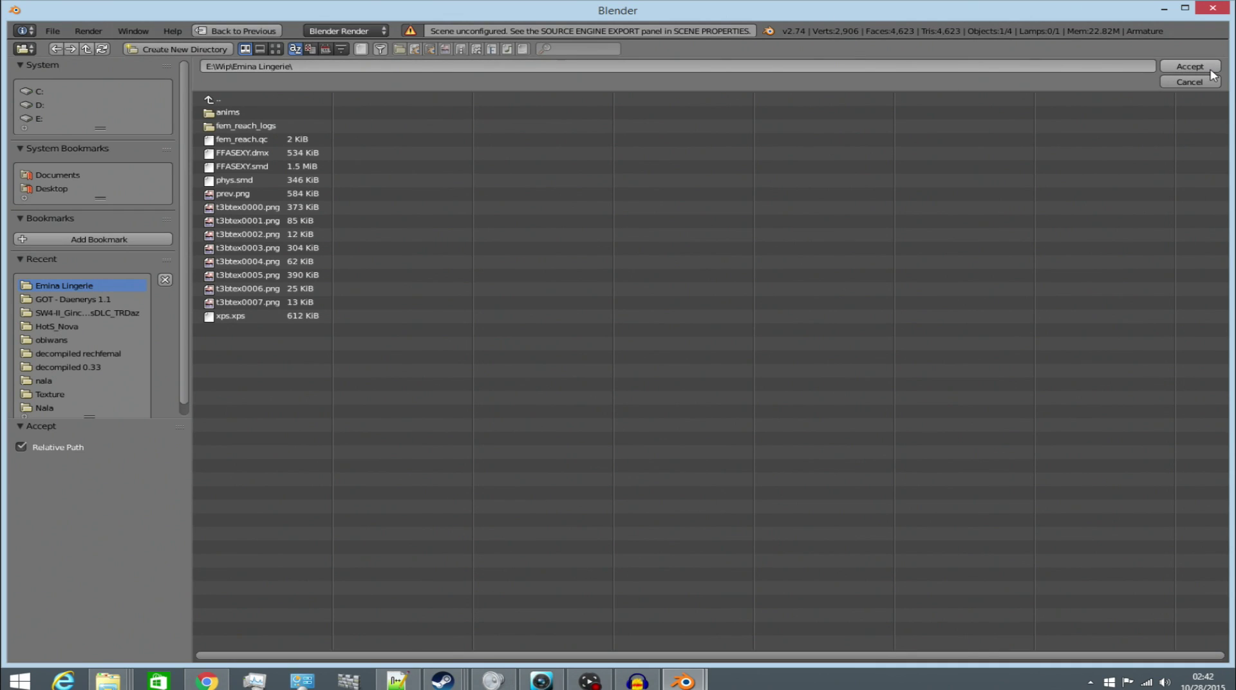
{"action": "left_click", "coordinate": [1190, 66]}
{"action": "left_click", "coordinate": [1121, 607]}
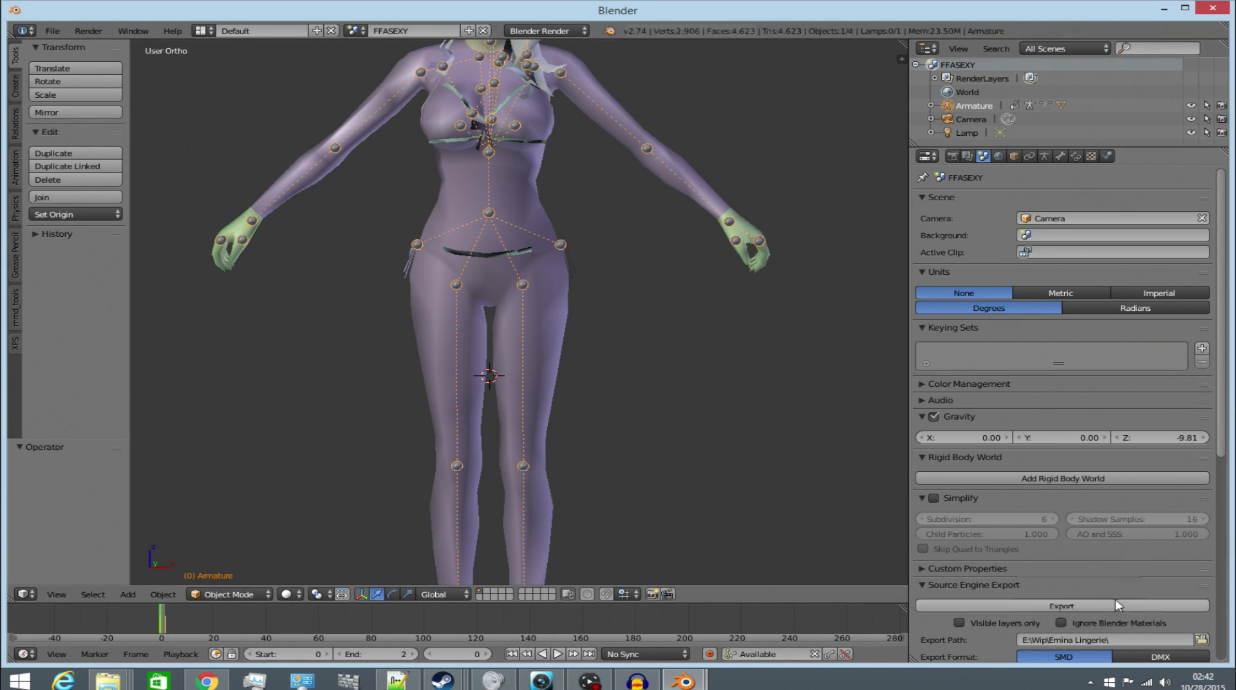
- Select the FFASEXY mesh and export it as FFASEXY.dmx in DMX format
{"action": "scroll", "coordinate": [394, 344], "scroll_direction": "down", "scroll_amount": 3}
{"action": "right_click", "coordinate": [504, 322]}
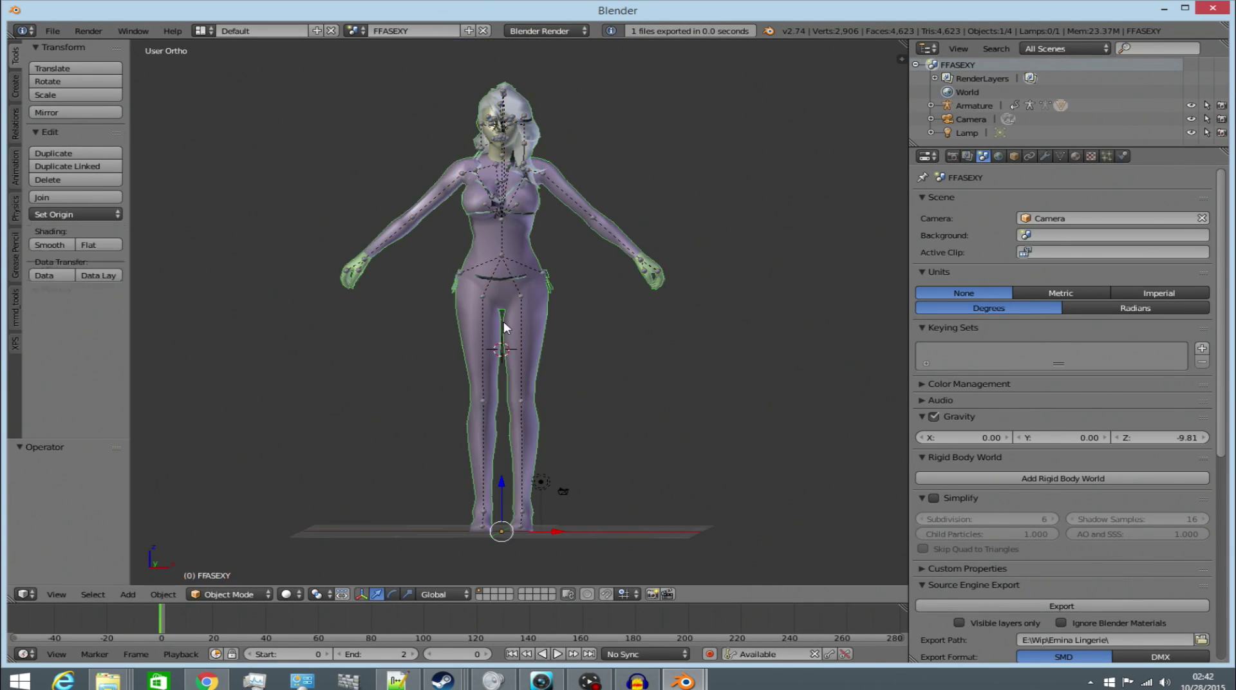
{"action": "left_click", "coordinate": [1159, 656]}
{"action": "scroll", "coordinate": [571, 509], "scroll_direction": "up", "scroll_amount": 3}
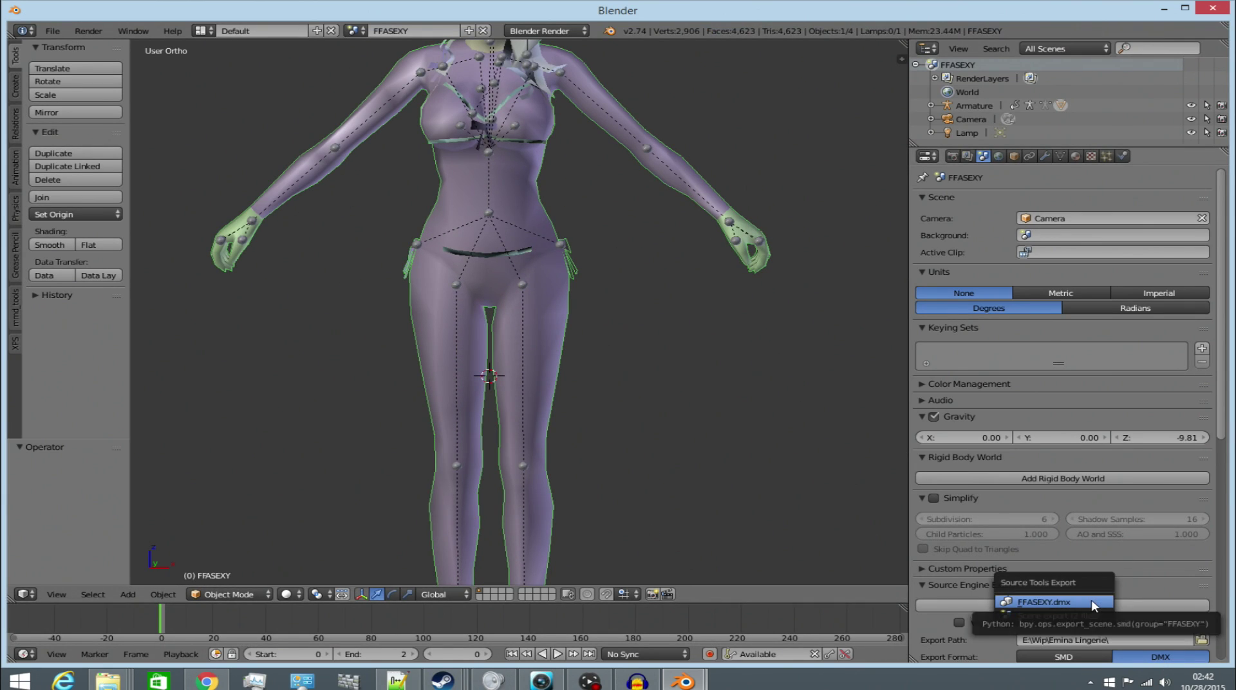
{"action": "left_click", "coordinate": [1091, 603]}
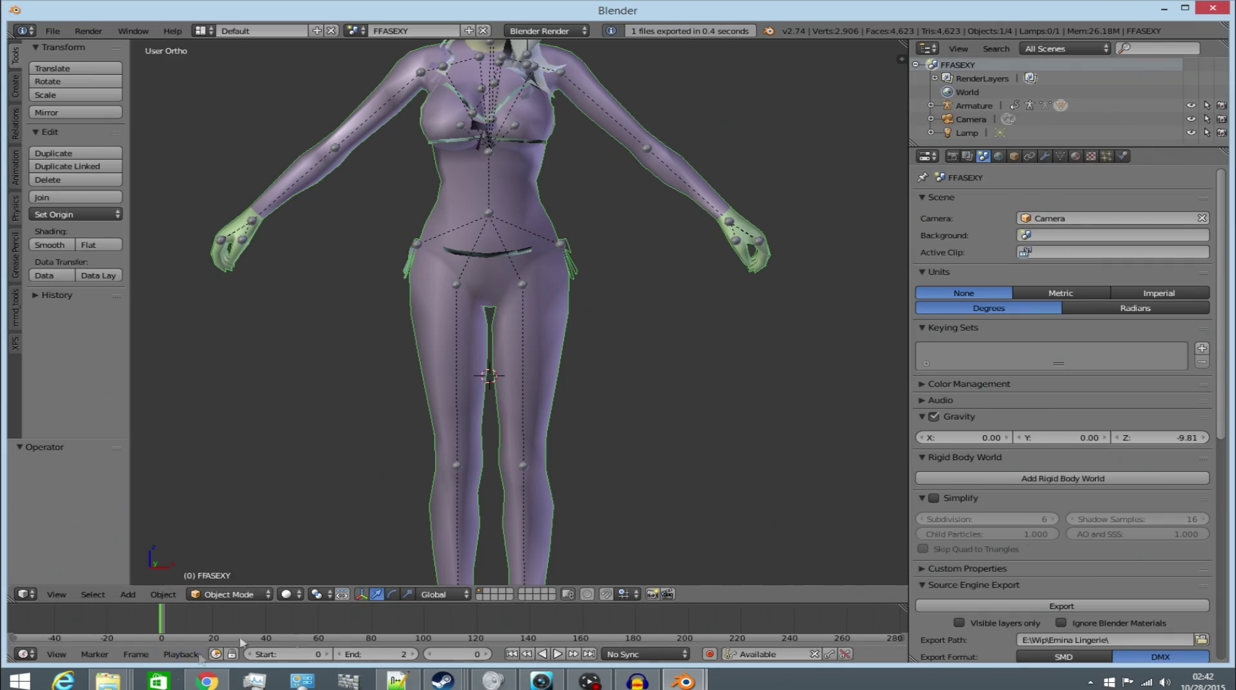
{"action": "left_click", "coordinate": [105, 680]}
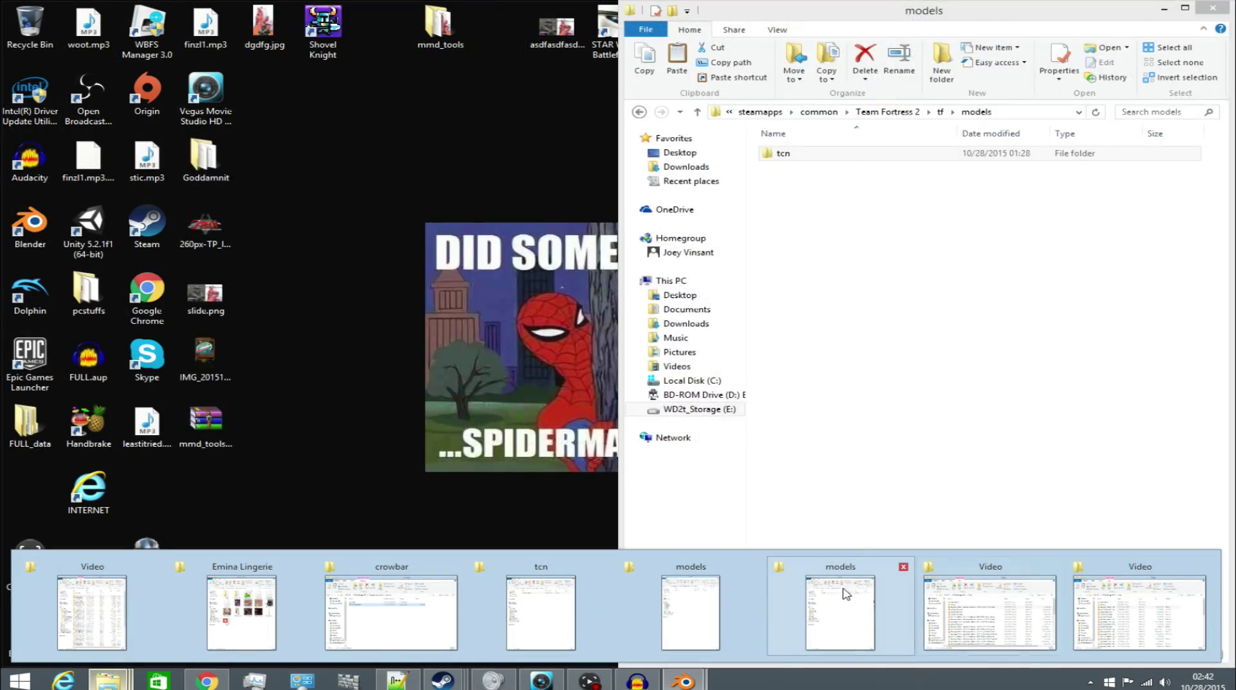
- Open fem_reach.qc from the Emina Lingerie folder and snap Notepad++ to the left half
{"action": "mouse_move", "coordinate": [637, 602]}
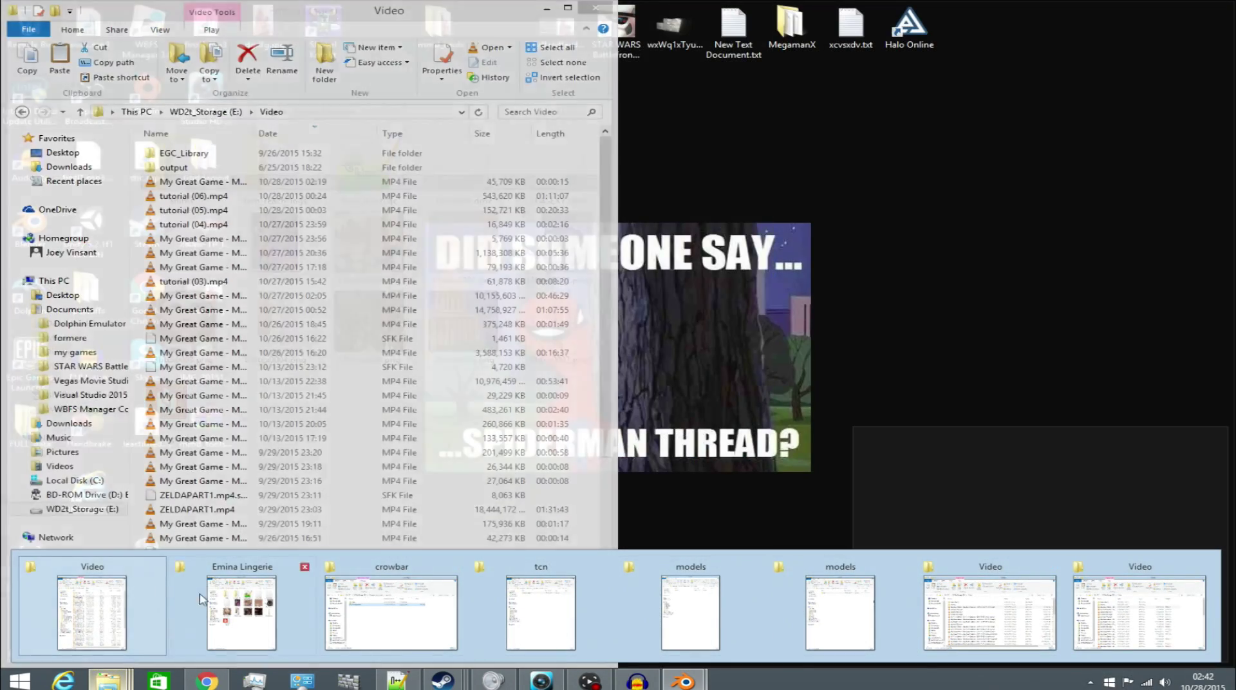
{"action": "left_click", "coordinate": [241, 611]}
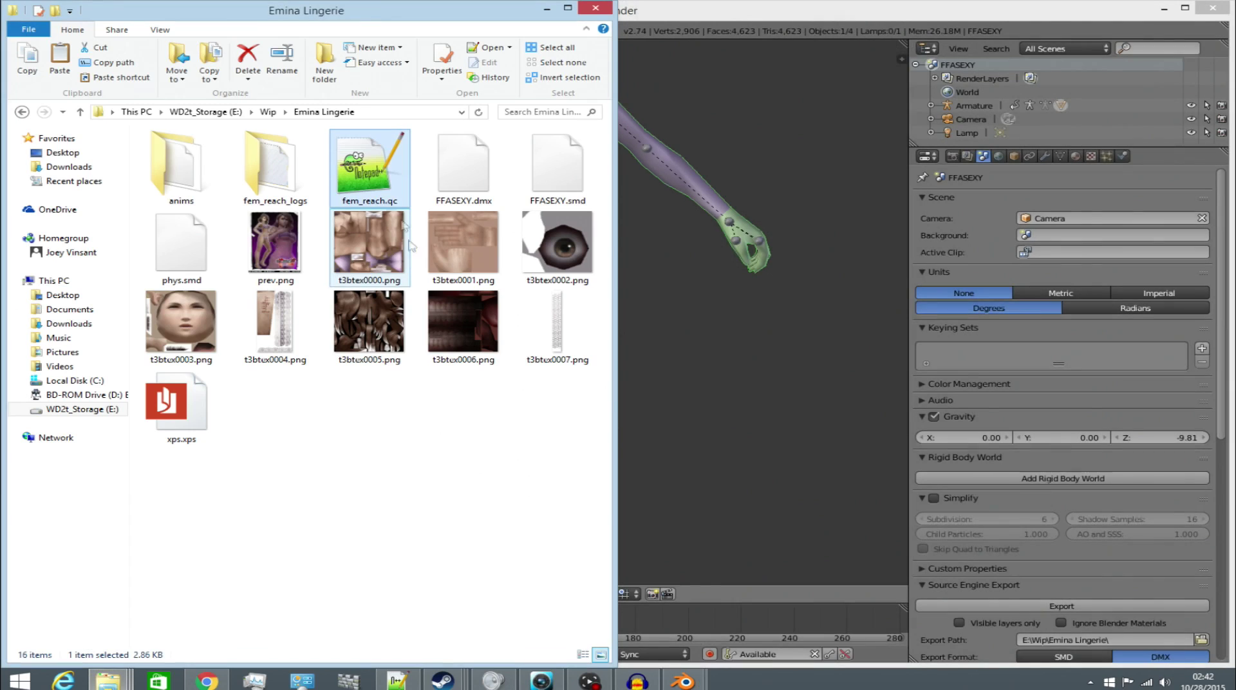
{"action": "double_click", "coordinate": [390, 186]}
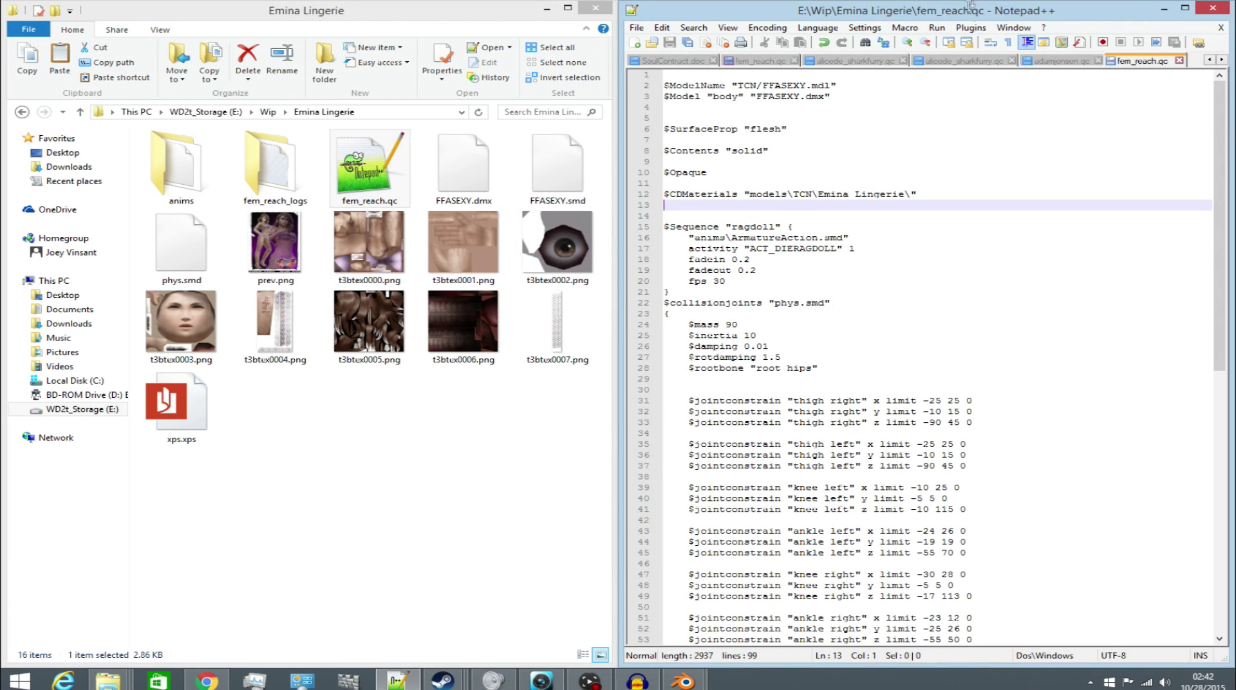
{"action": "left_click_drag", "start_coordinate": [973, 5], "coordinate": [3, 20]}
- Review the $ModelName, $Model body, $SurfaceProp flesh and $Opaque lines of the QC
{"action": "left_click_drag", "start_coordinate": [282, 87], "coordinate": [4, 81]}
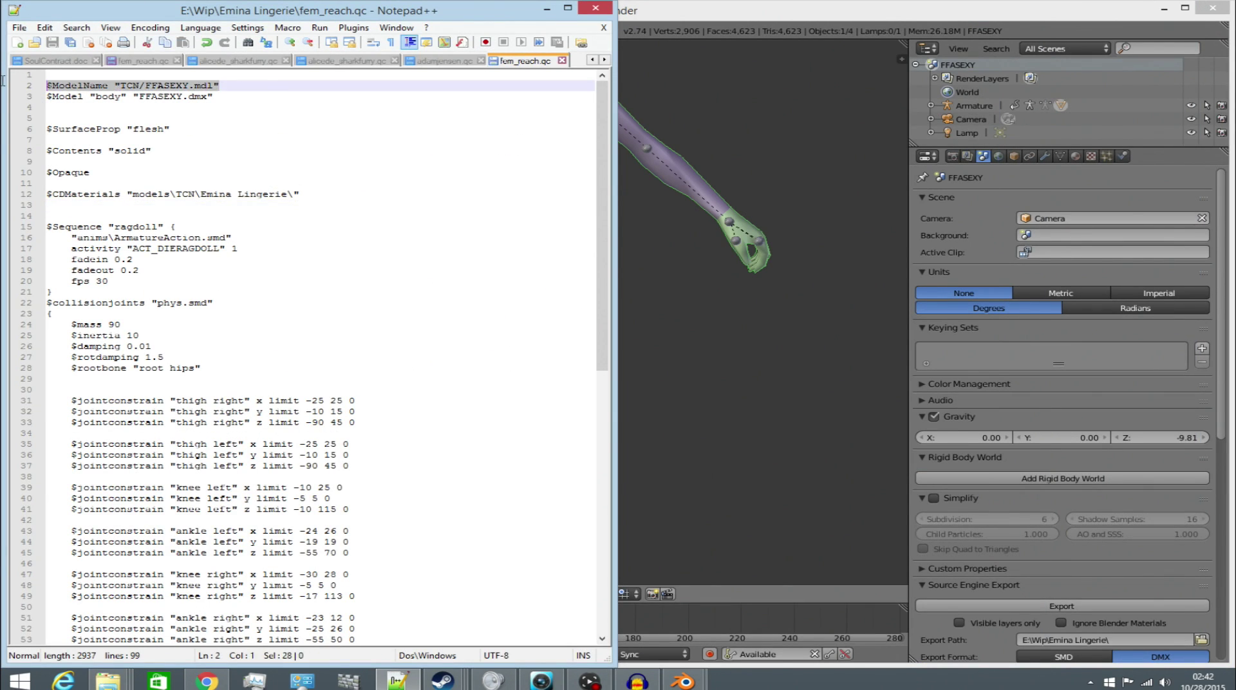
{"action": "left_click", "coordinate": [230, 81]}
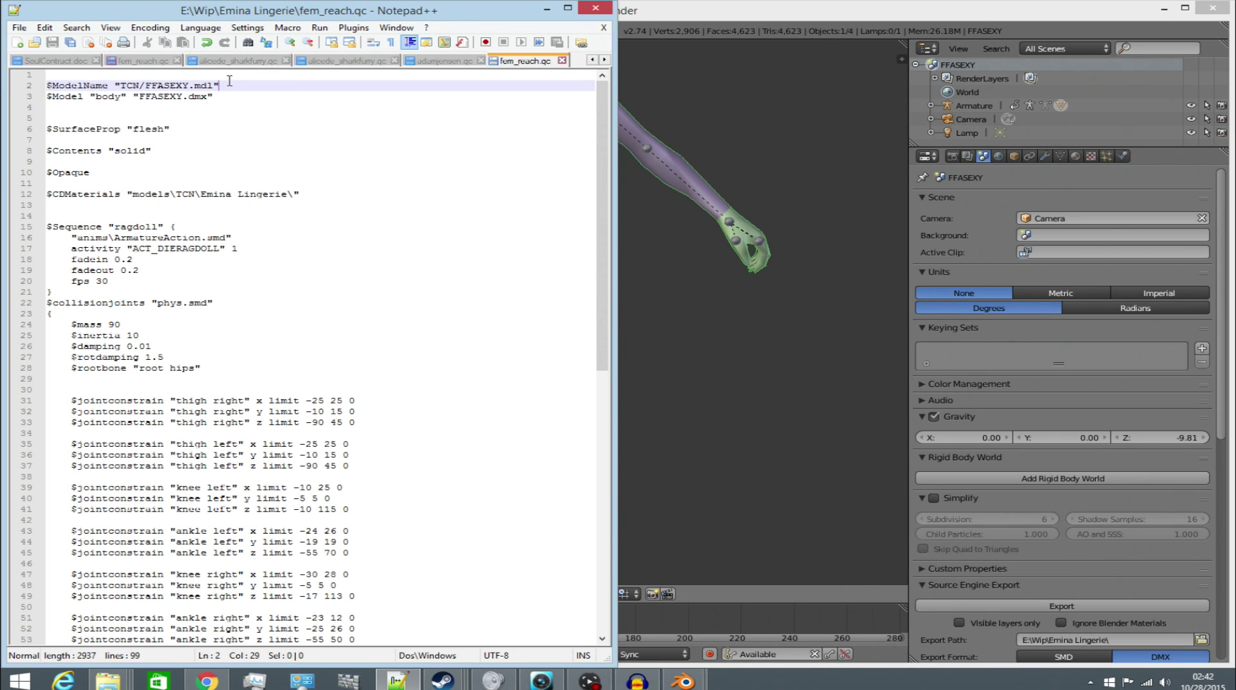
{"action": "left_click", "coordinate": [215, 103]}
{"action": "left_click_drag", "start_coordinate": [207, 97], "coordinate": [35, 95]}
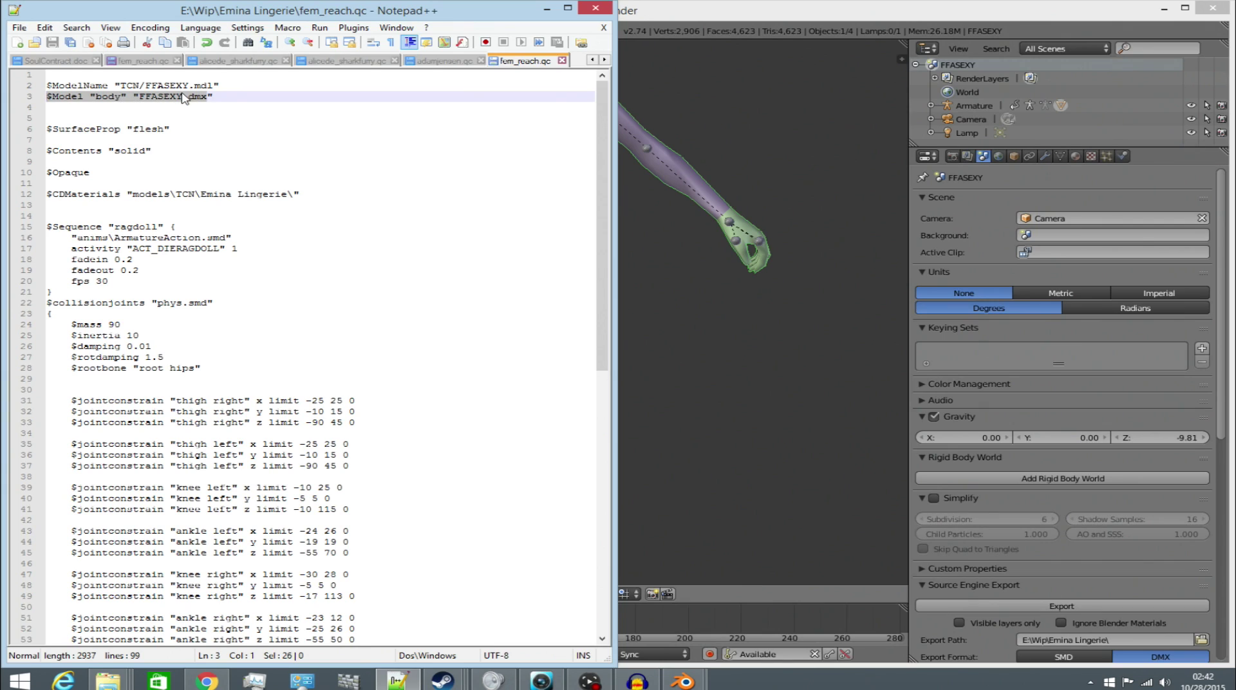
{"action": "left_click", "coordinate": [92, 96]}
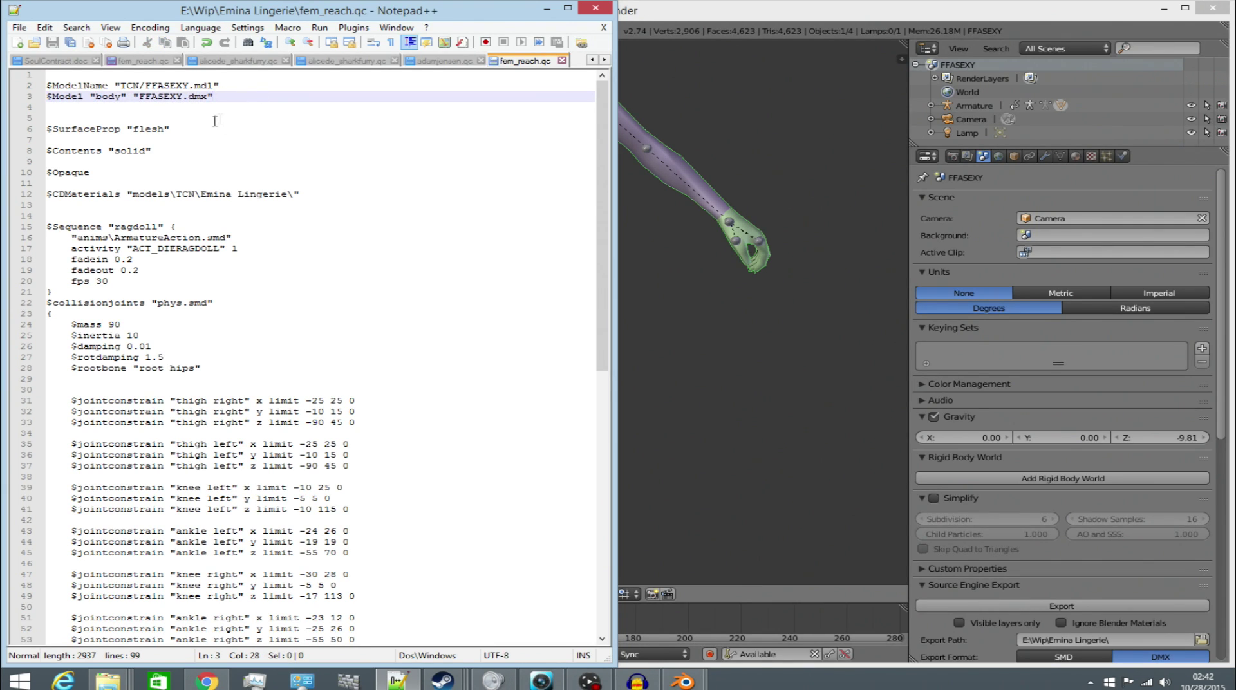
{"action": "left_click_drag", "start_coordinate": [170, 129], "coordinate": [3, 127]}
{"action": "left_click_drag", "start_coordinate": [204, 126], "coordinate": [5, 153]}
{"action": "left_click_drag", "start_coordinate": [117, 163], "coordinate": [25, 169]}
- Review the $CDMaterials line and its models\ materials path
{"action": "left_click", "coordinate": [331, 197]}
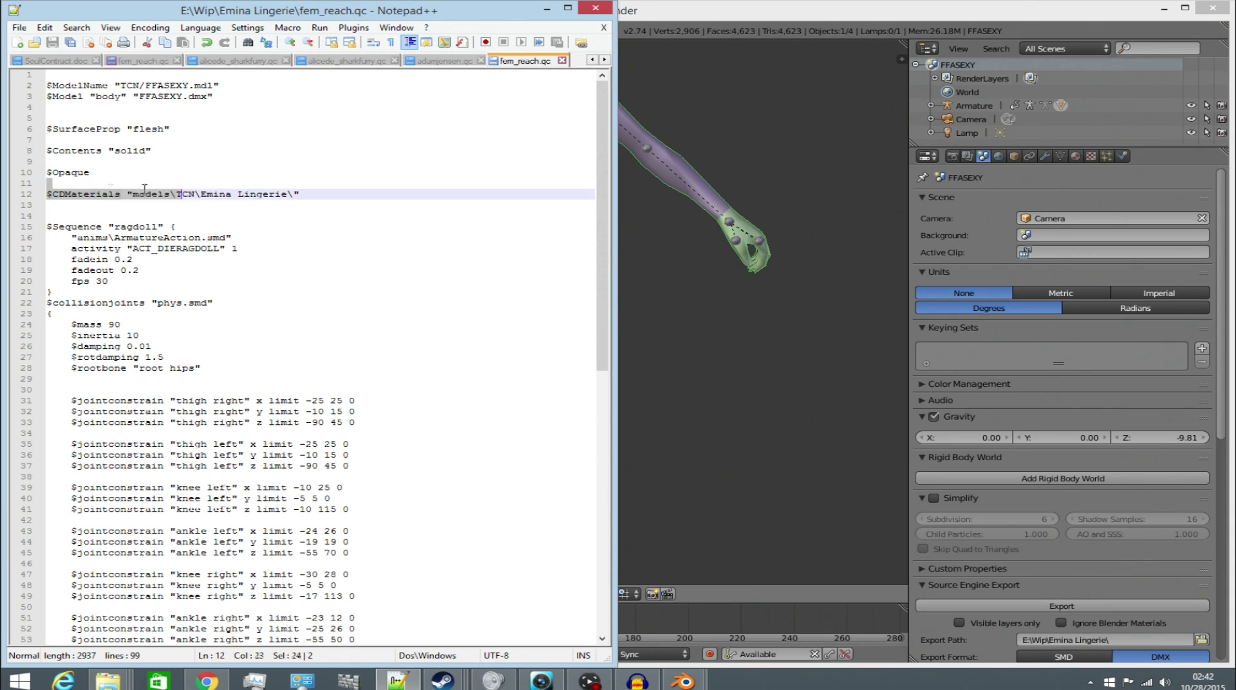
{"action": "left_click_drag", "start_coordinate": [333, 194], "coordinate": [37, 191]}
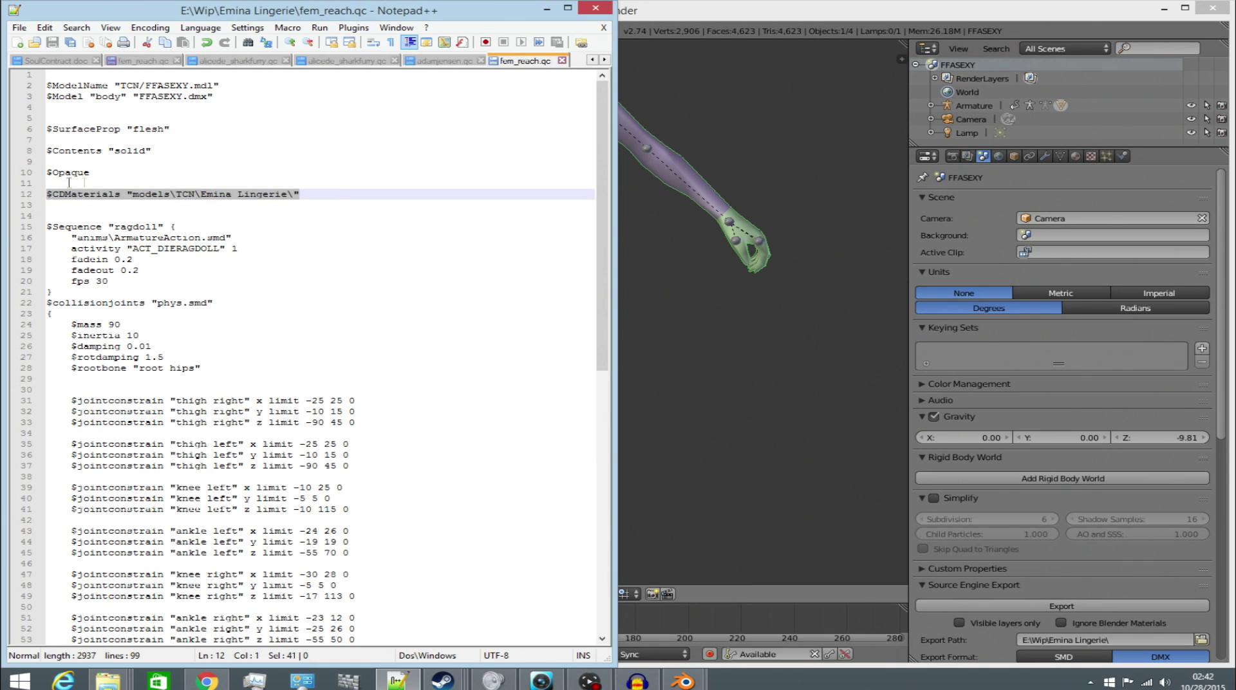
{"action": "left_click", "coordinate": [134, 202]}
{"action": "left_click", "coordinate": [176, 194]}
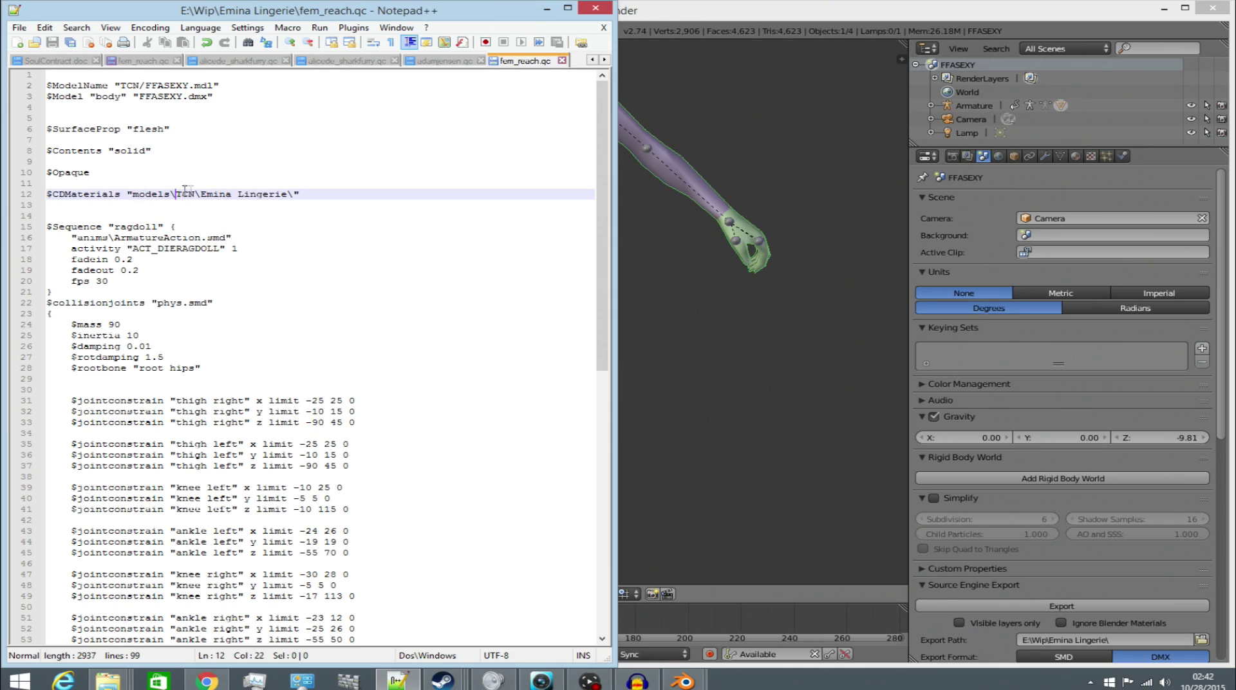
{"action": "left_click", "coordinate": [303, 194]}
- Review the $Sequence ragdoll line and the whole ragdoll sequence block
{"action": "left_click", "coordinate": [122, 227]}
{"action": "left_click_drag", "start_coordinate": [48, 226], "coordinate": [203, 230]}
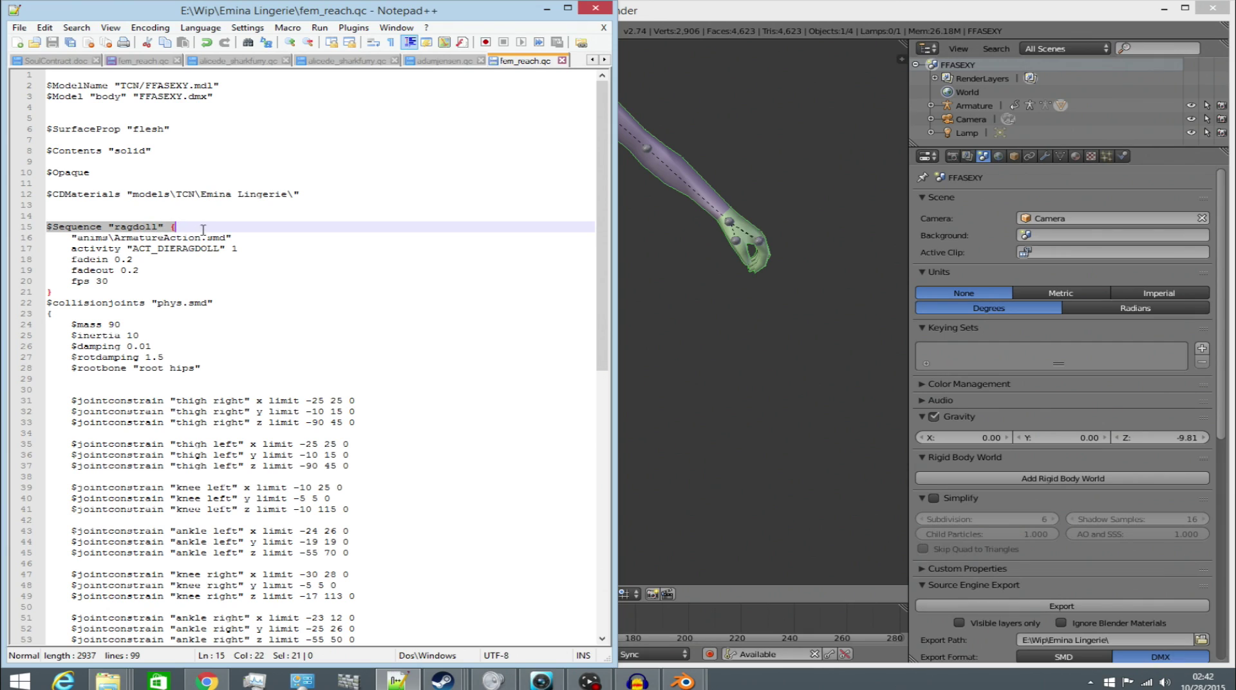
{"action": "left_click", "coordinate": [107, 228]}
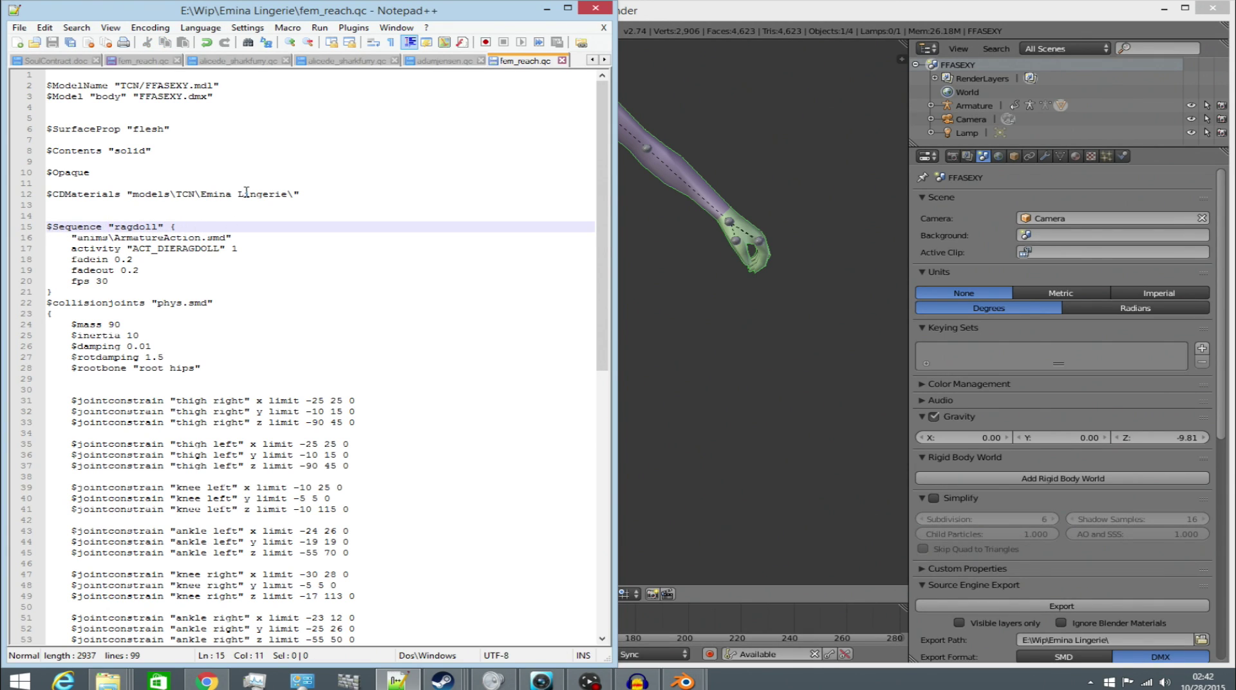
{"action": "left_click_drag", "start_coordinate": [116, 278], "coordinate": [29, 229]}
{"action": "left_click", "coordinate": [160, 281]}
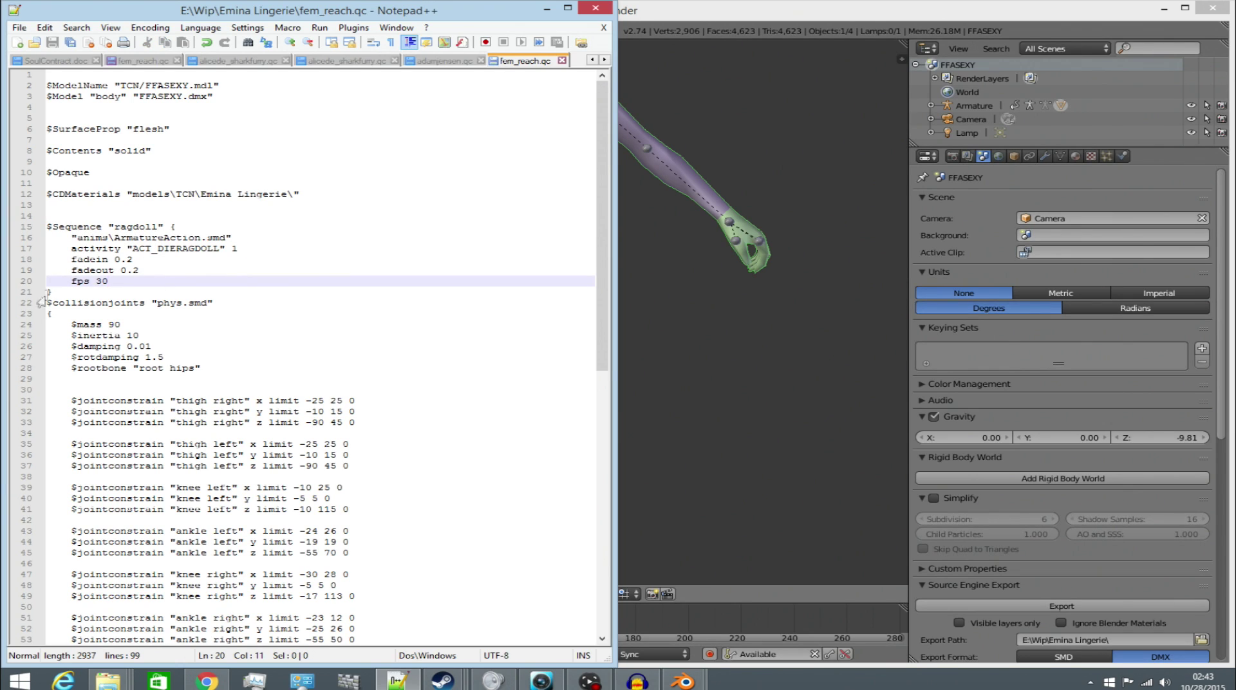
- Review the $collisionjoints phys.smd entry and the $mass 90 line
{"action": "left_click_drag", "start_coordinate": [47, 302], "coordinate": [190, 302]}
{"action": "left_click", "coordinate": [164, 301]}
{"action": "key", "text": "shift+End"}
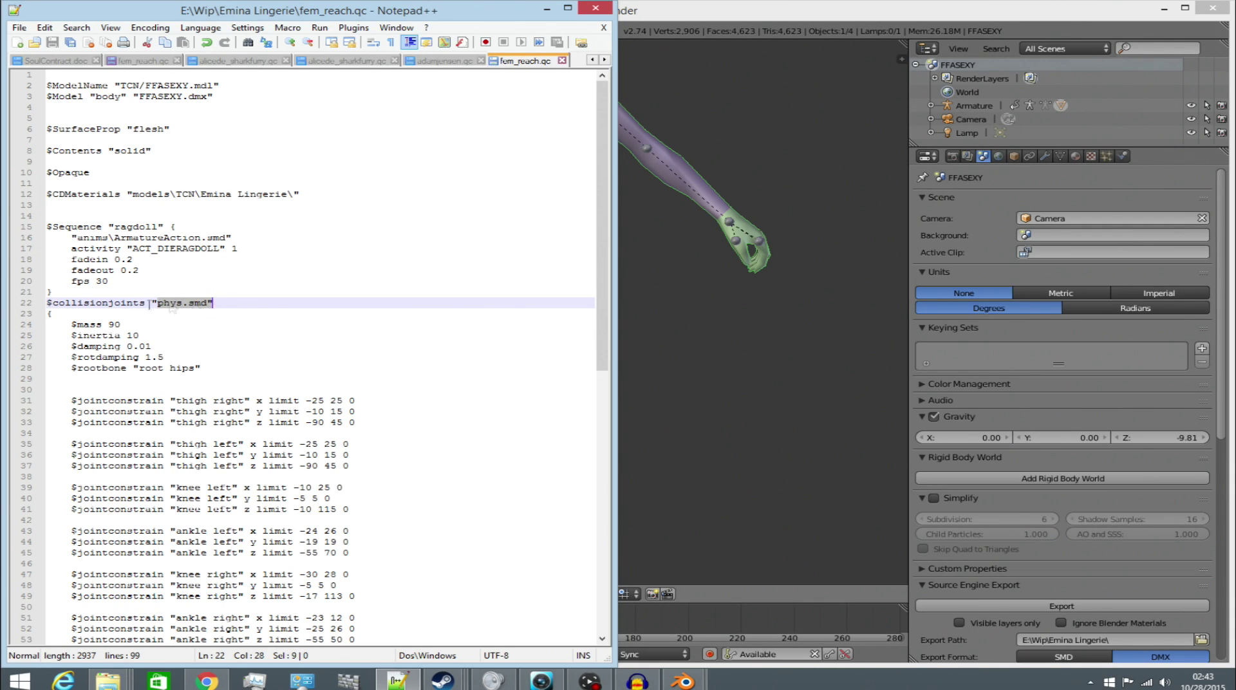
{"action": "left_click_drag", "start_coordinate": [57, 324], "coordinate": [146, 324]}
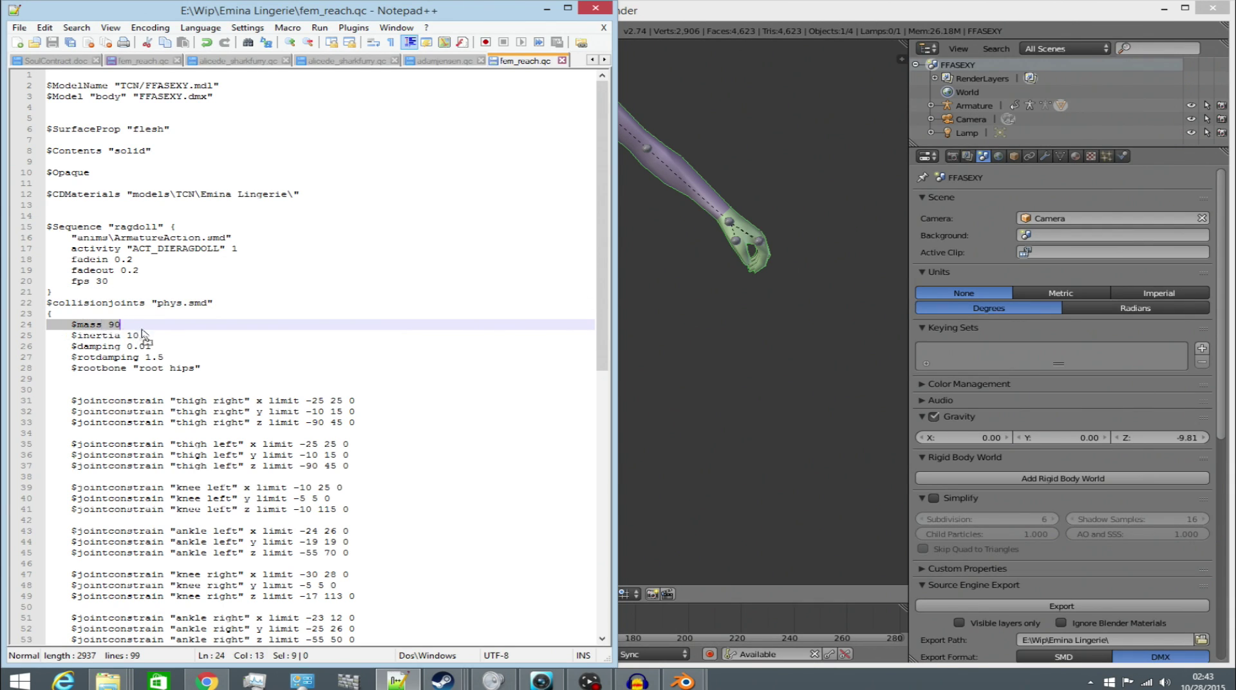
{"action": "left_click", "coordinate": [136, 329]}
{"action": "left_click", "coordinate": [207, 680]}
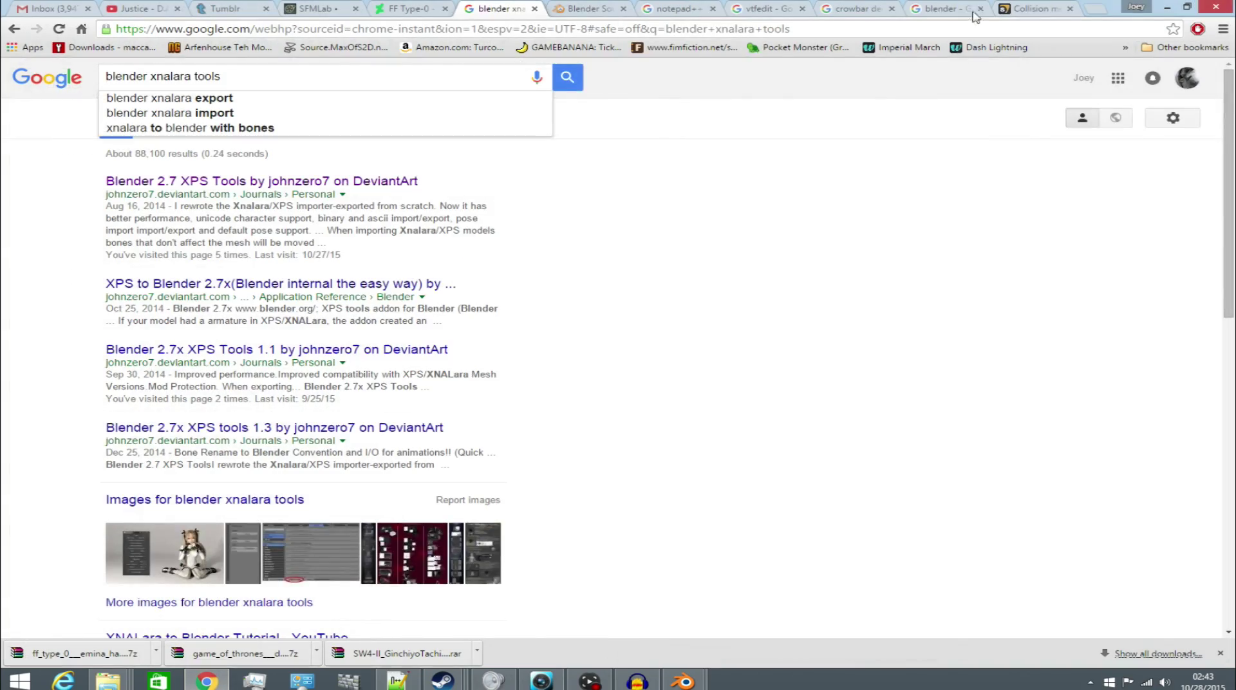
- Read the Collision mesh and $collisionmodel Valve wiki pages, then minimize Chrome
{"action": "left_click", "coordinate": [1033, 9]}
{"action": "scroll", "coordinate": [322, 257], "scroll_direction": "down", "scroll_amount": 6}
{"action": "scroll", "coordinate": [395, 376], "scroll_direction": "up", "scroll_amount": 4}
{"action": "left_click", "coordinate": [14, 29]}
{"action": "scroll", "coordinate": [360, 277], "scroll_direction": "up", "scroll_amount": 7}
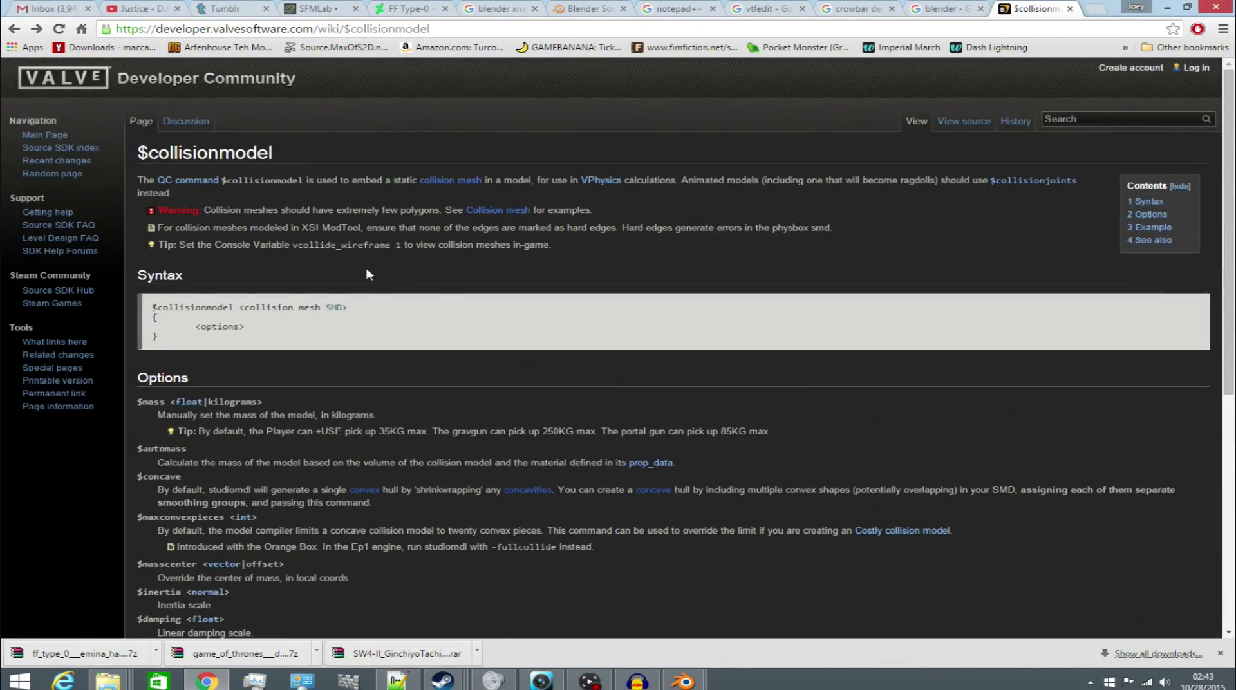
{"action": "scroll", "coordinate": [299, 455], "scroll_direction": "down", "scroll_amount": 1}
{"action": "scroll", "coordinate": [299, 454], "scroll_direction": "down", "scroll_amount": 5}
{"action": "scroll", "coordinate": [465, 319], "scroll_direction": "up", "scroll_amount": 6}
{"action": "left_click", "coordinate": [1167, 6]}
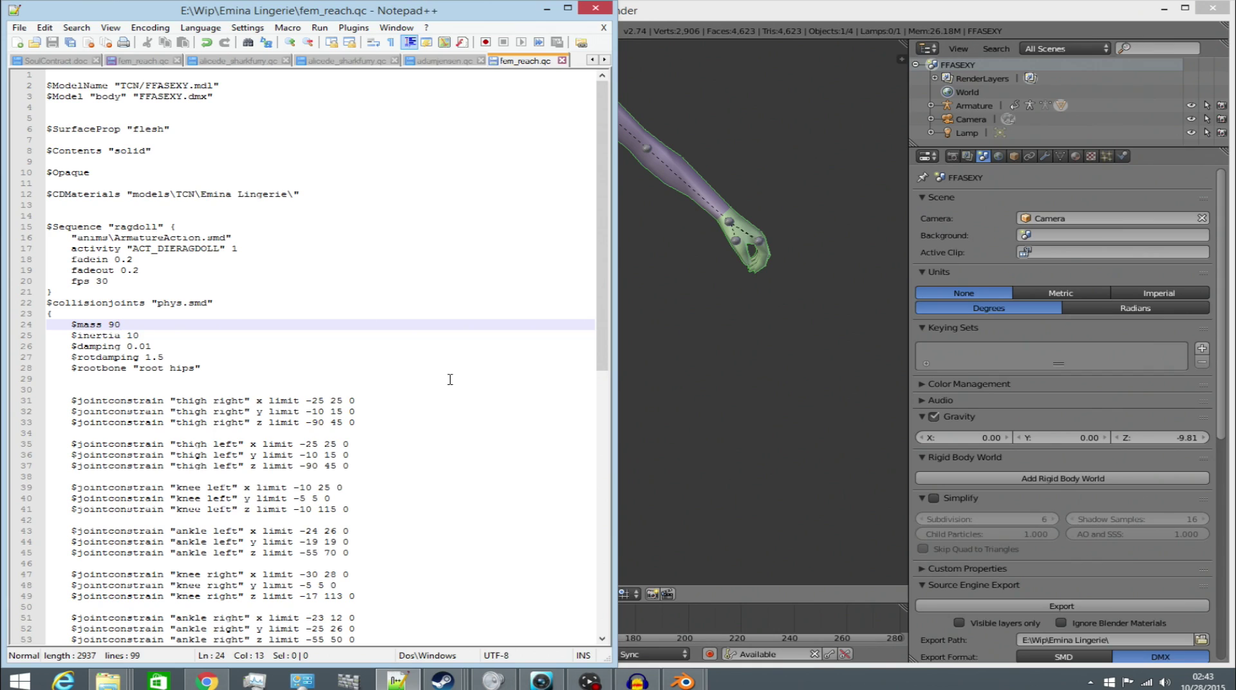
{"action": "scroll", "coordinate": [450, 379], "scroll_direction": "down", "scroll_amount": 13}
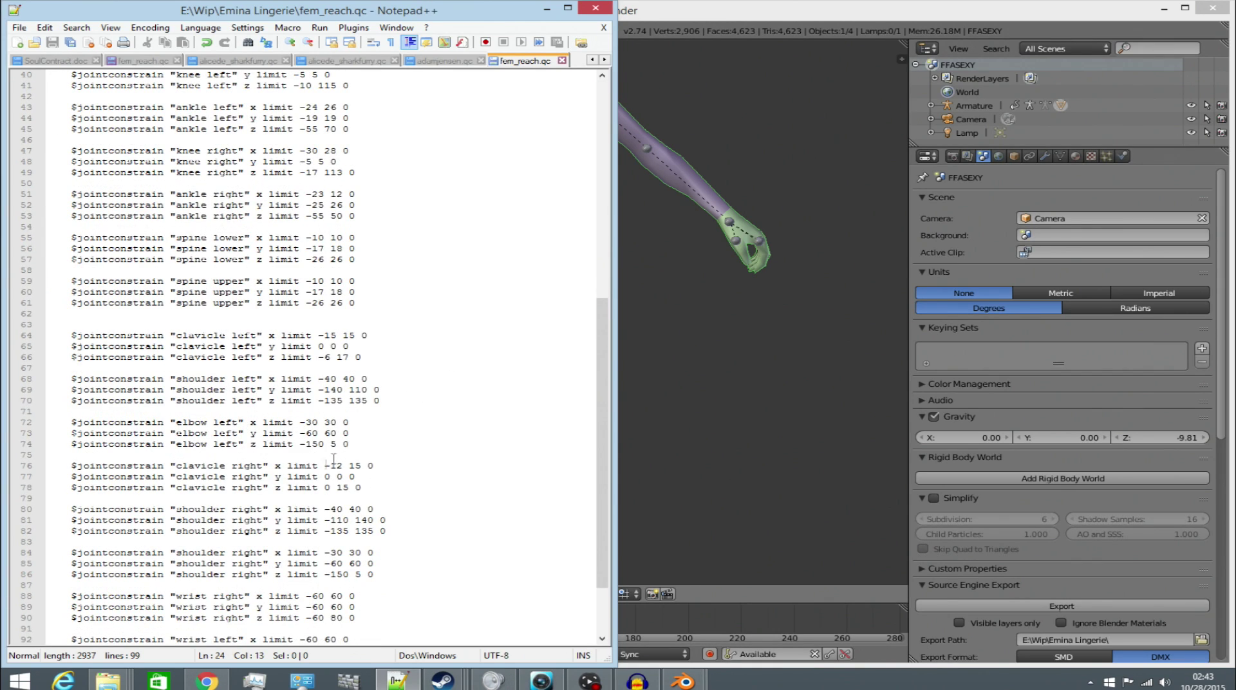
{"action": "scroll", "coordinate": [322, 467], "scroll_direction": "down", "scroll_amount": 3}
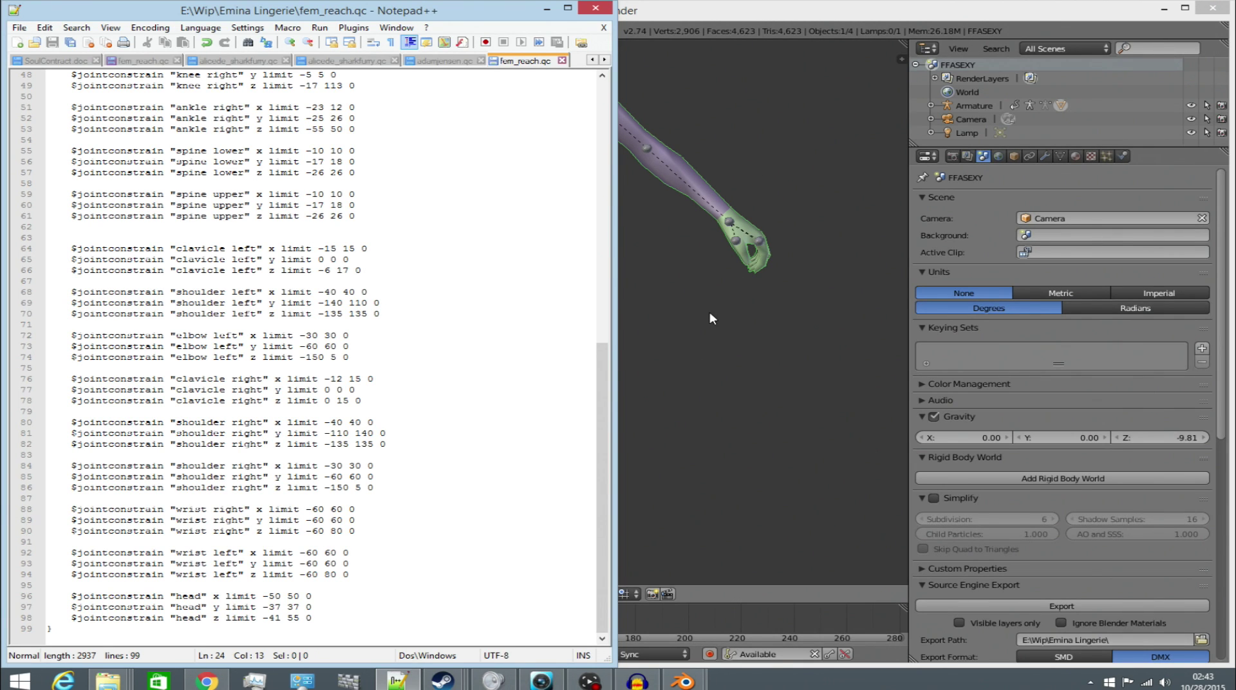
{"action": "scroll", "coordinate": [471, 560], "scroll_direction": "up", "scroll_amount": 16}
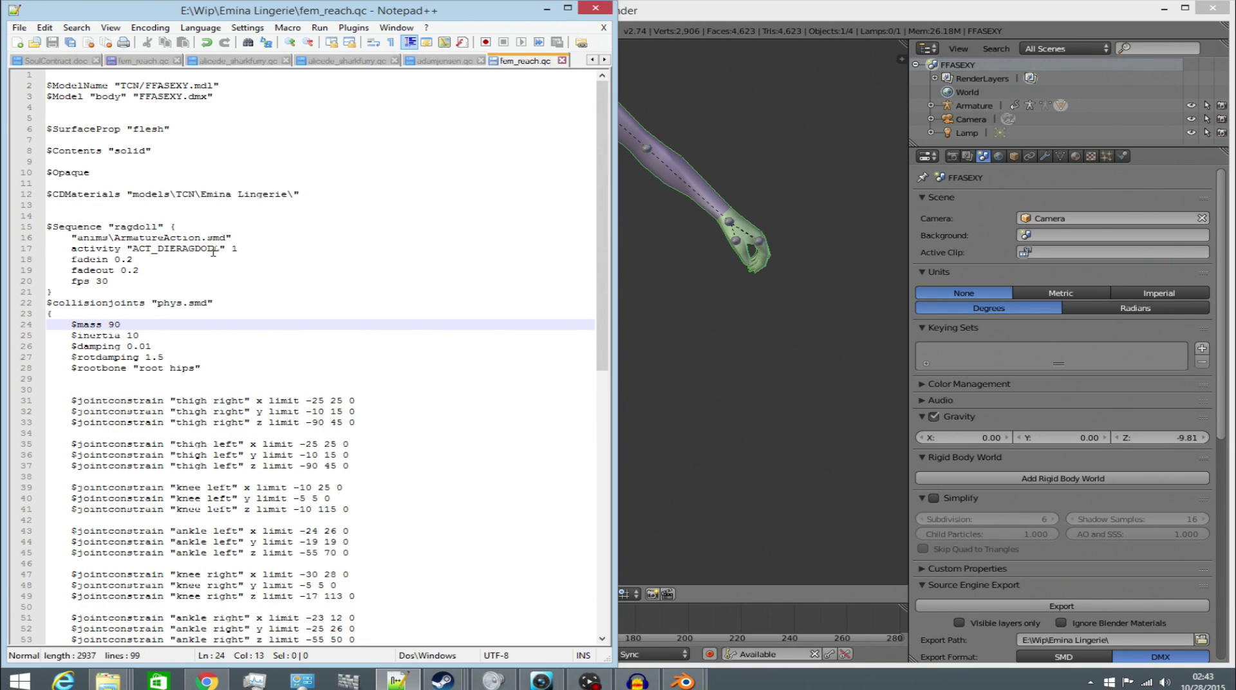
{"action": "scroll", "coordinate": [223, 412], "scroll_direction": "down", "scroll_amount": 1}
{"action": "left_click_drag", "start_coordinate": [356, 368], "coordinate": [52, 366]}
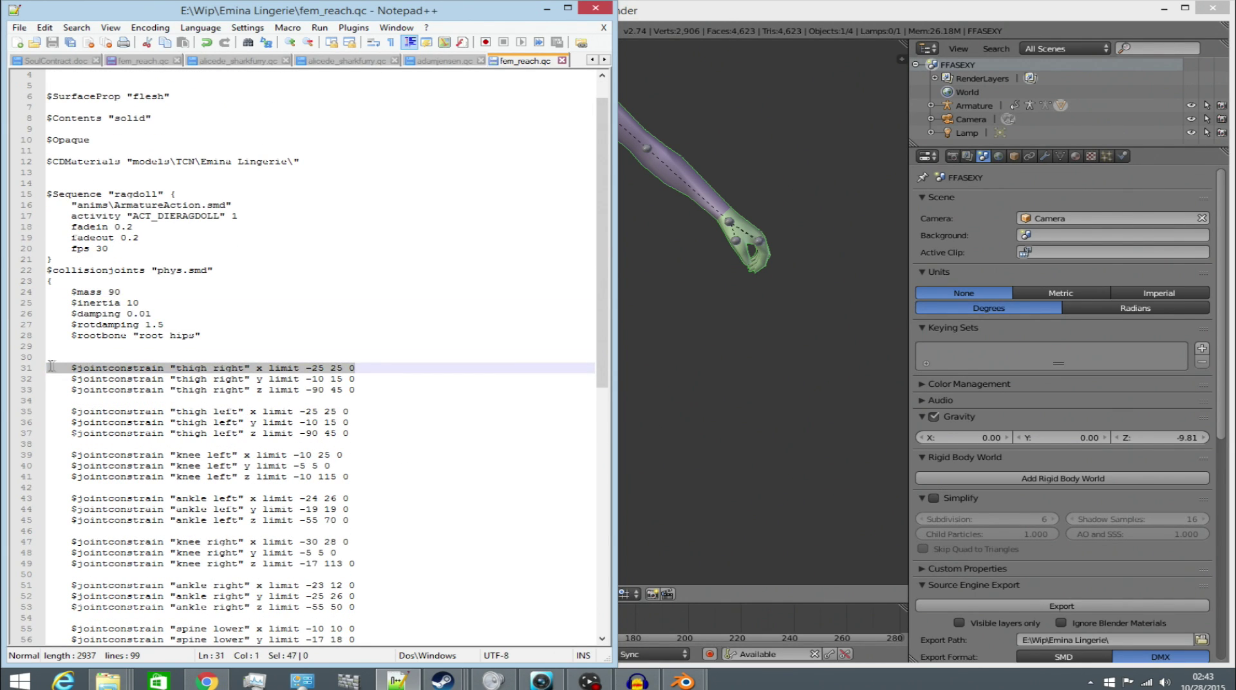
{"action": "left_click", "coordinate": [246, 368]}
{"action": "left_click_drag", "start_coordinate": [178, 368], "coordinate": [362, 368]}
{"action": "left_click", "coordinate": [264, 372]}
{"action": "key", "text": "Down"}
{"action": "key", "text": "Down"}
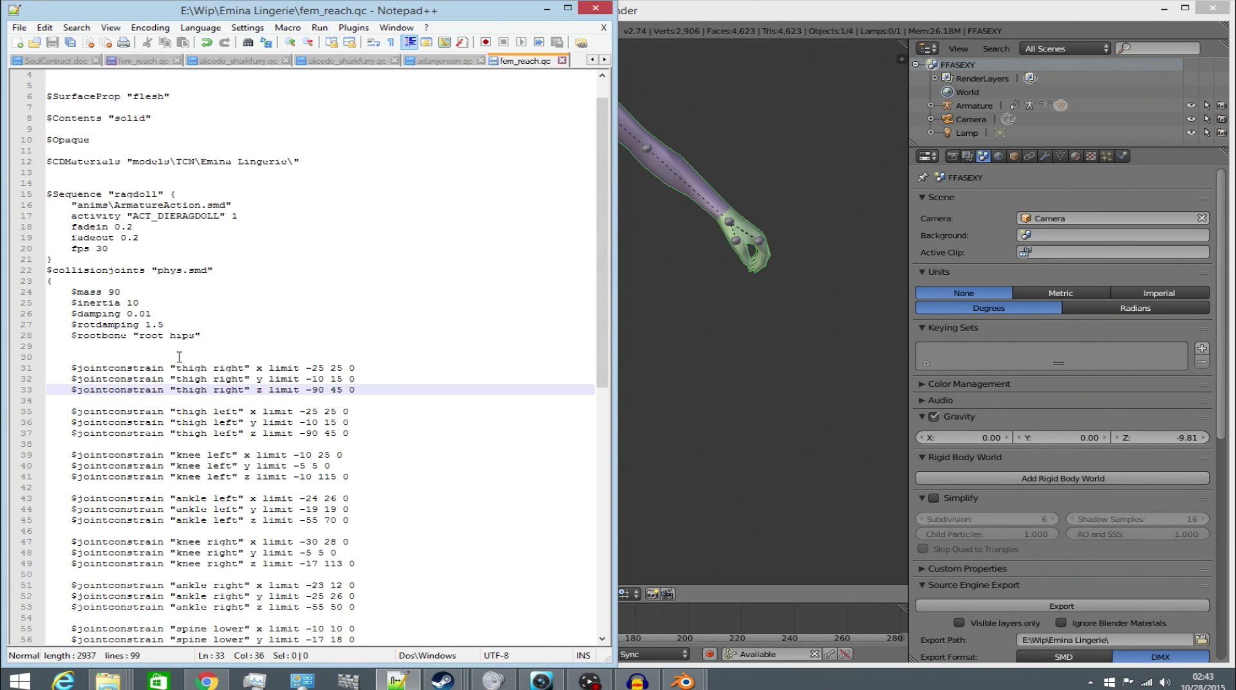
{"action": "scroll", "coordinate": [179, 357], "scroll_direction": "down", "scroll_amount": 15}
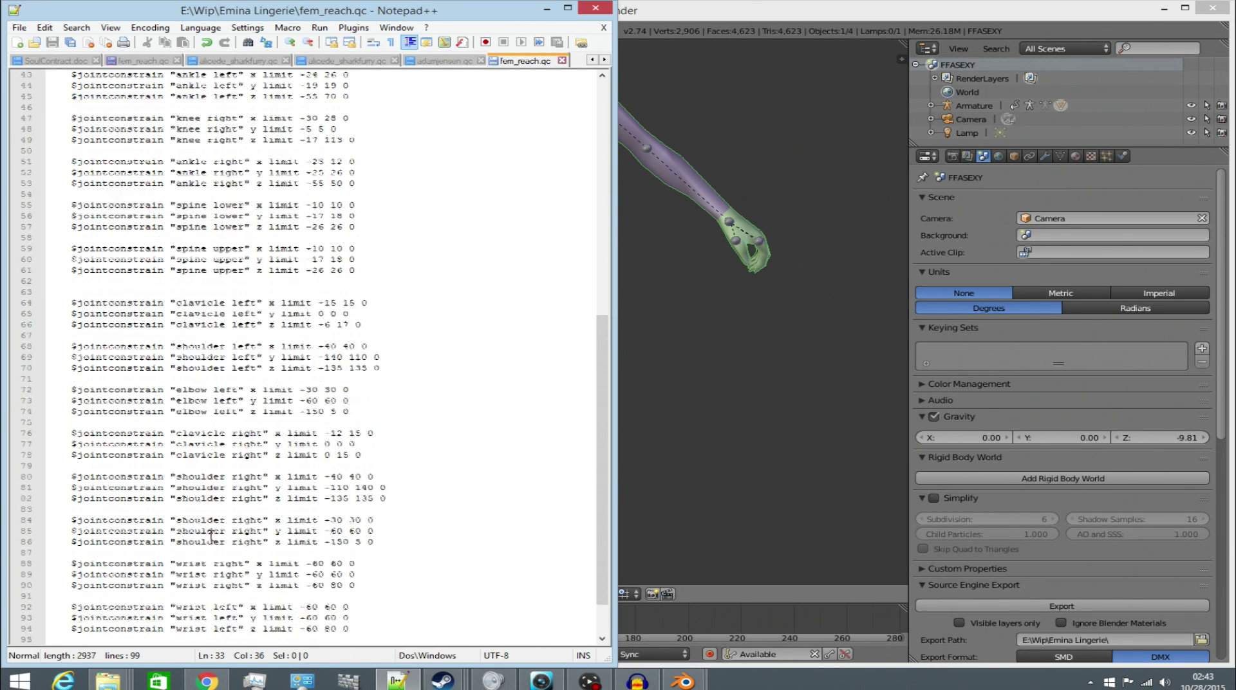
{"action": "scroll", "coordinate": [211, 536], "scroll_direction": "up", "scroll_amount": 4}
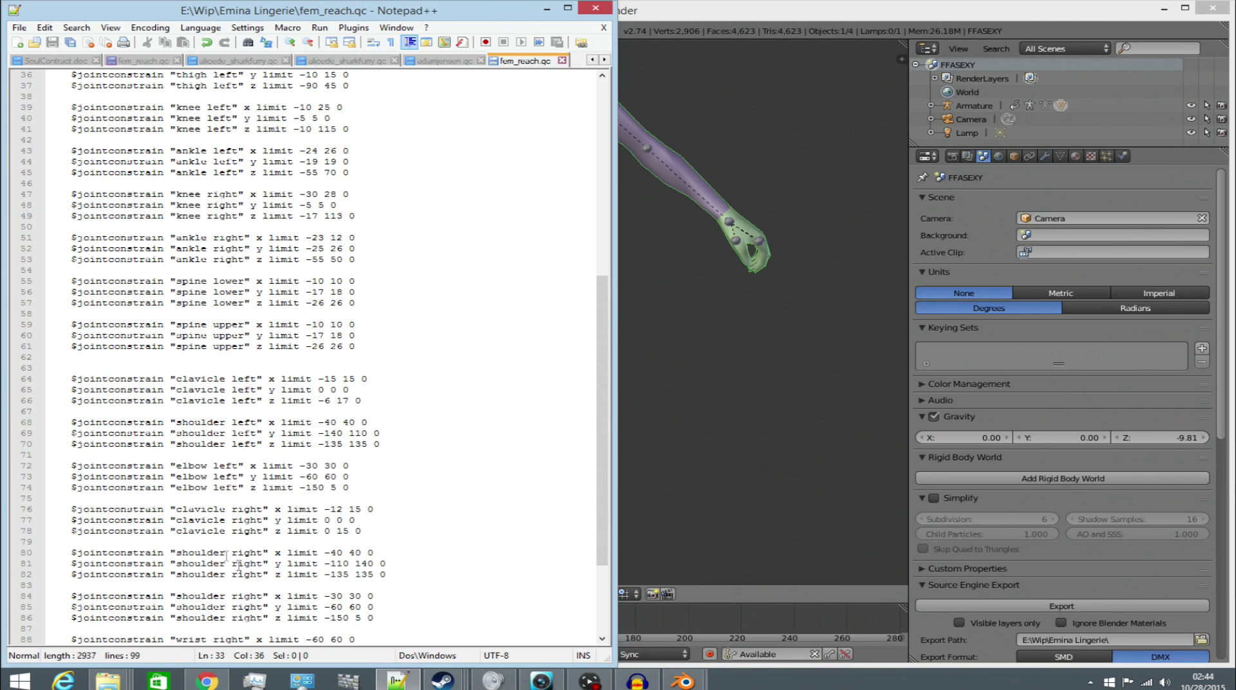
- Select the character's armature in Blender and switch it to Pose Mode
{"action": "left_click", "coordinate": [676, 465]}
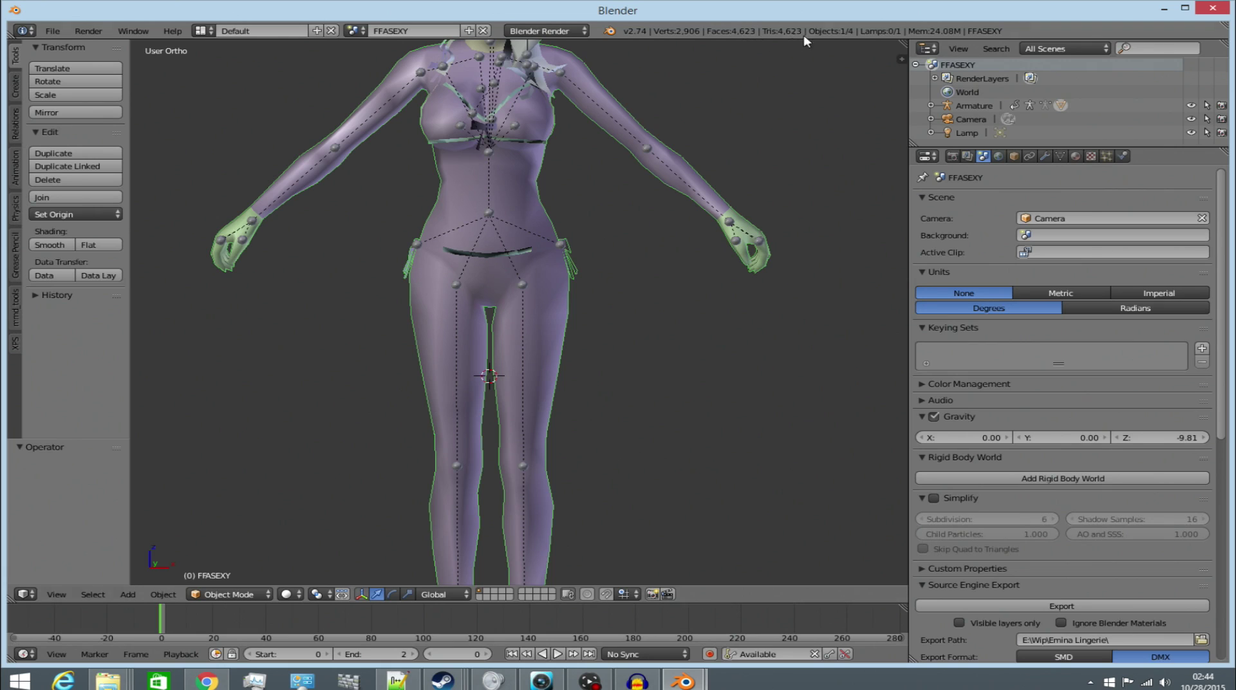
{"action": "right_click", "coordinate": [512, 263]}
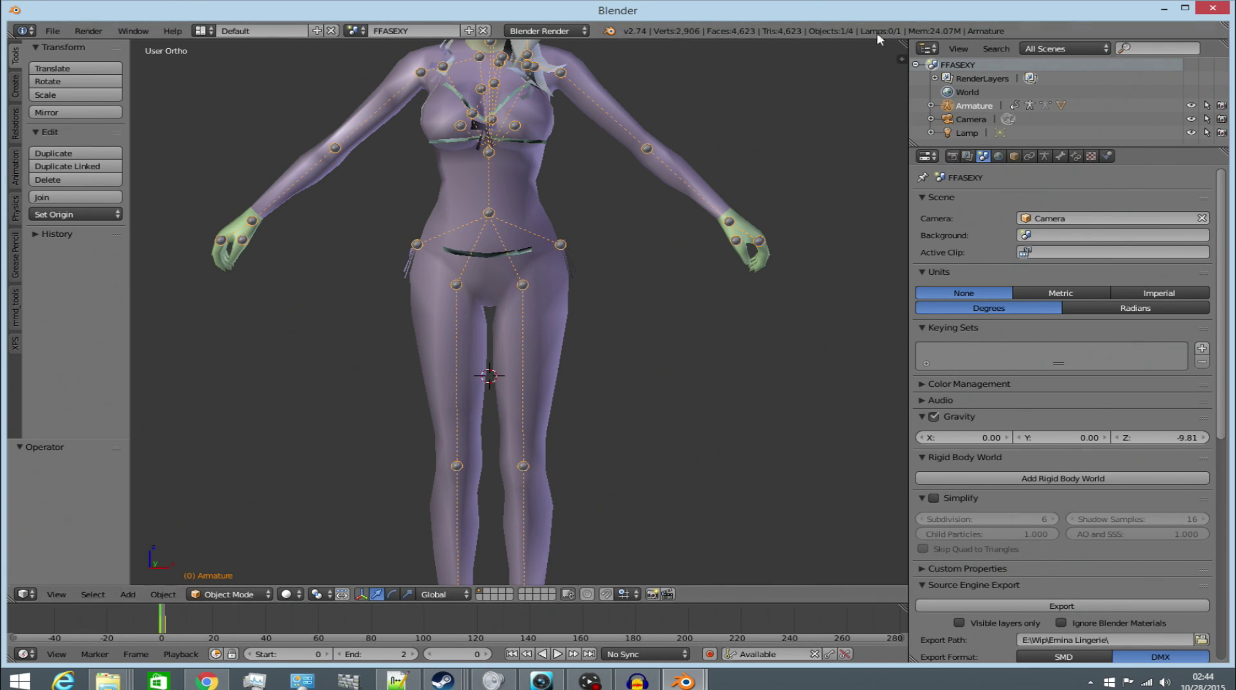
{"action": "left_click", "coordinate": [229, 594]}
{"action": "left_click", "coordinate": [242, 547]}
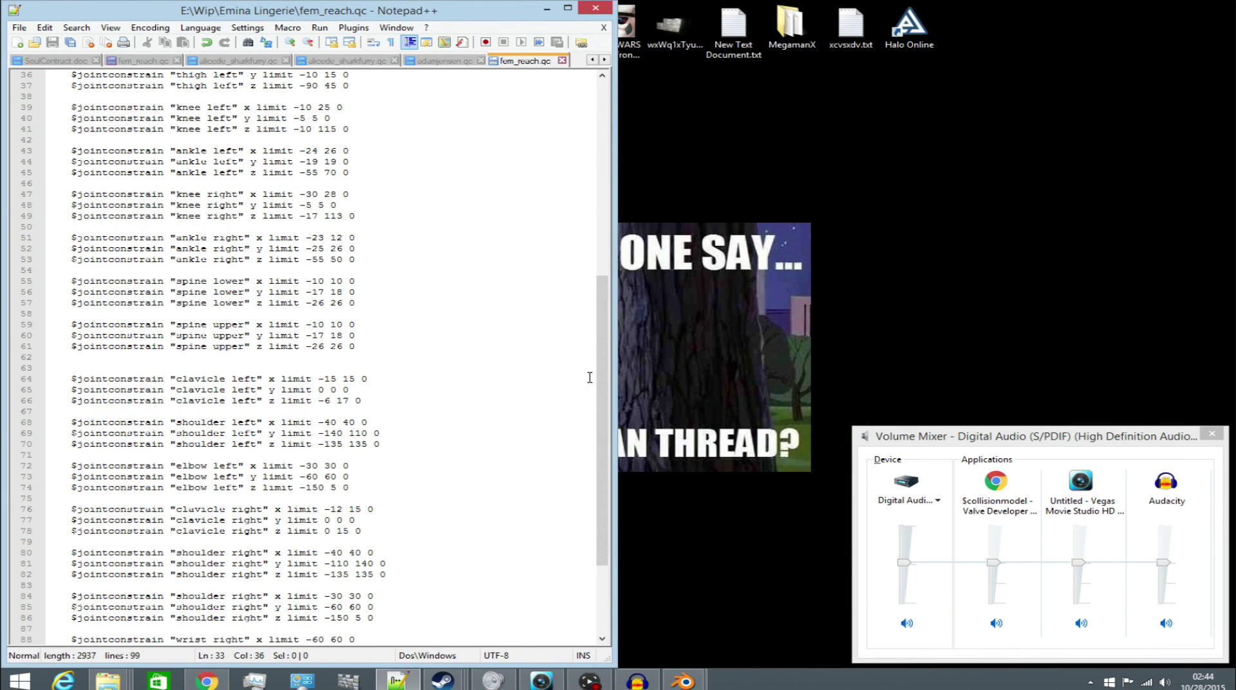
- Scroll fem_reach.qc back up to its first lines, then bring up the open folder windows
{"action": "left_click_drag", "start_coordinate": [603, 367], "coordinate": [620, 525]}
{"action": "left_click_drag", "start_coordinate": [606, 436], "coordinate": [543, 146]}
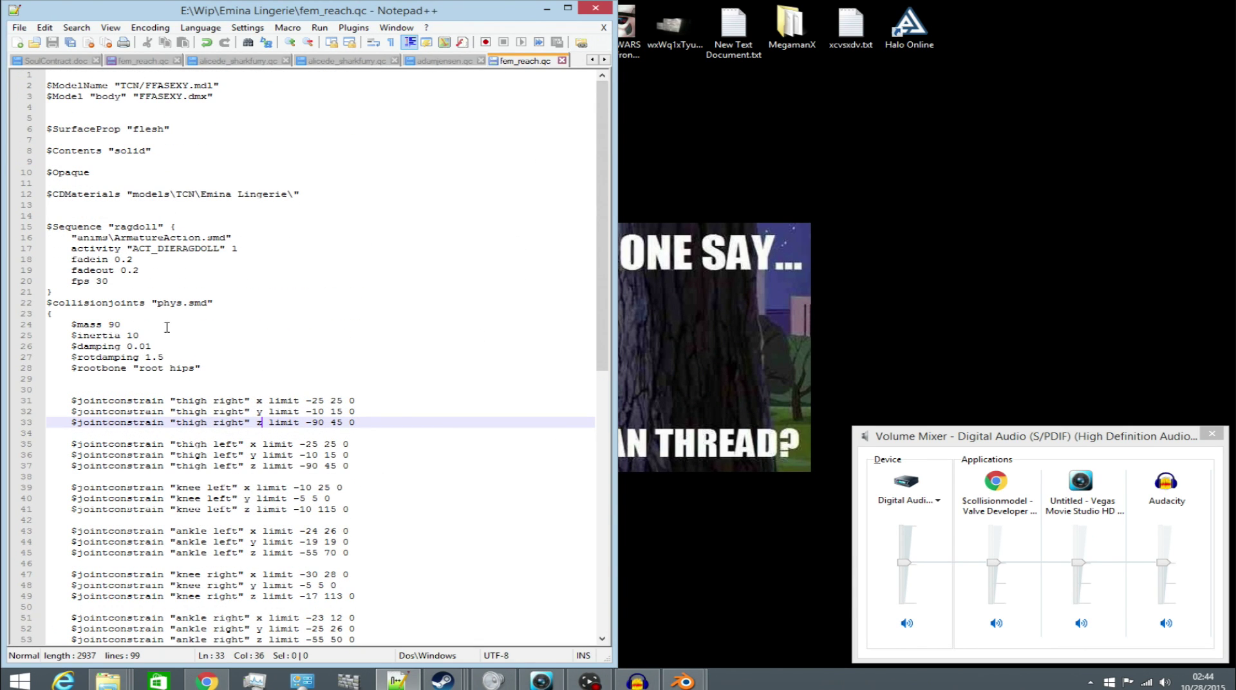
{"action": "left_click", "coordinate": [108, 681]}
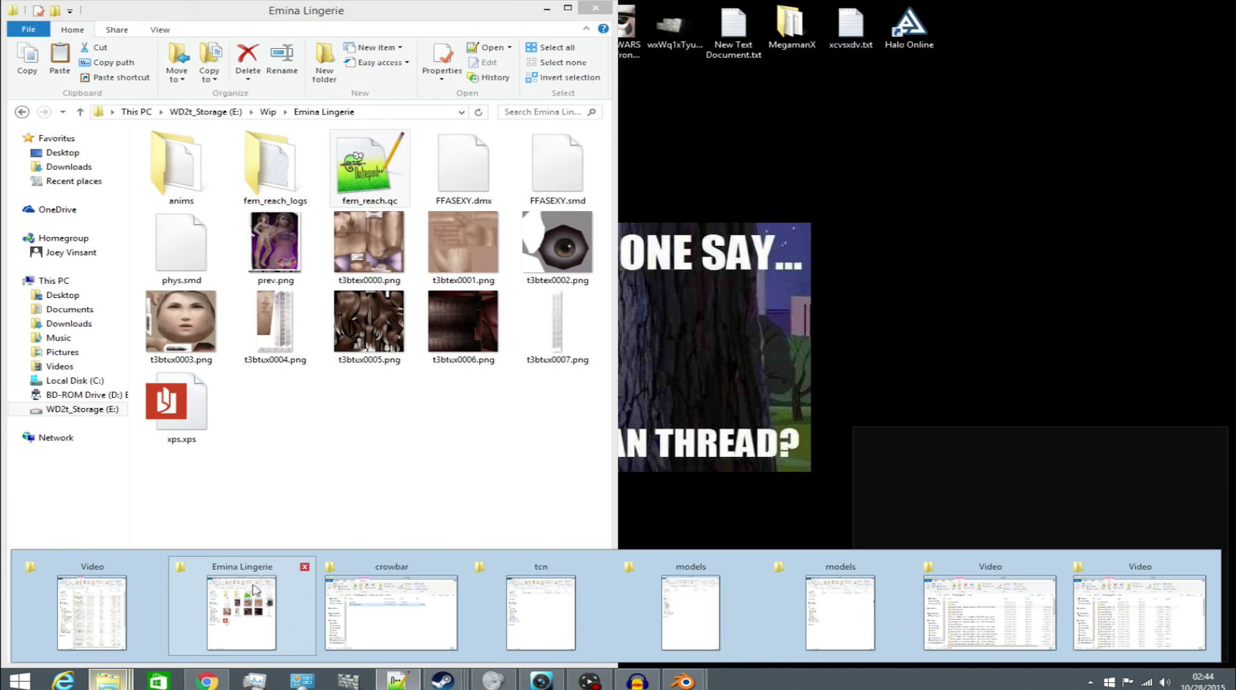
- Run Crowbar.exe from E:\Program Files\crowbar, then close it
{"action": "left_click", "coordinate": [254, 591]}
{"action": "left_click", "coordinate": [205, 112]}
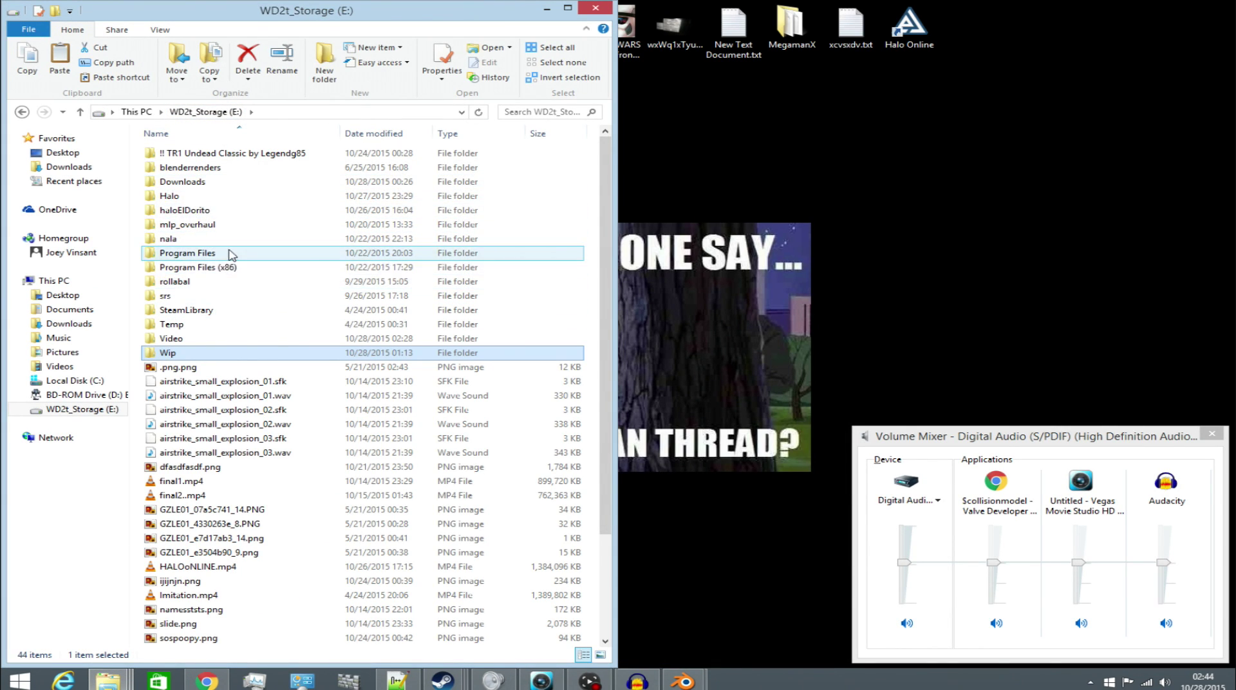
{"action": "double_click", "coordinate": [194, 253]}
{"action": "double_click", "coordinate": [226, 155]}
{"action": "double_click", "coordinate": [229, 166]}
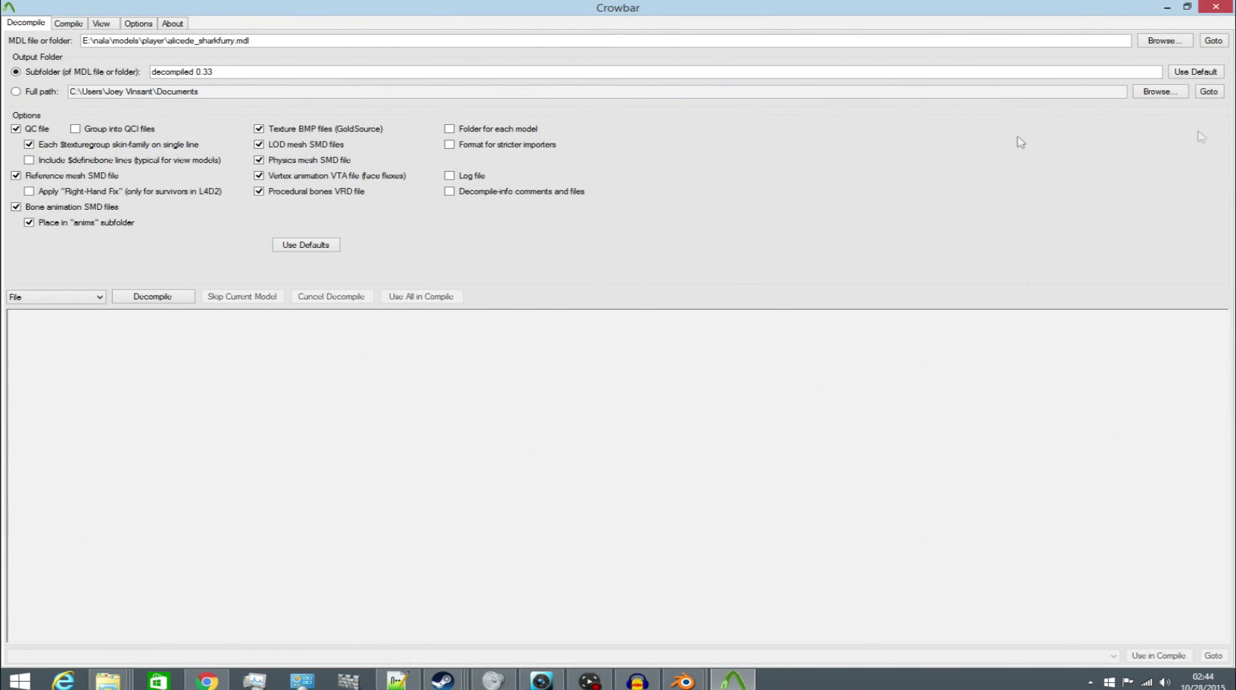
{"action": "left_click", "coordinate": [1214, 7]}
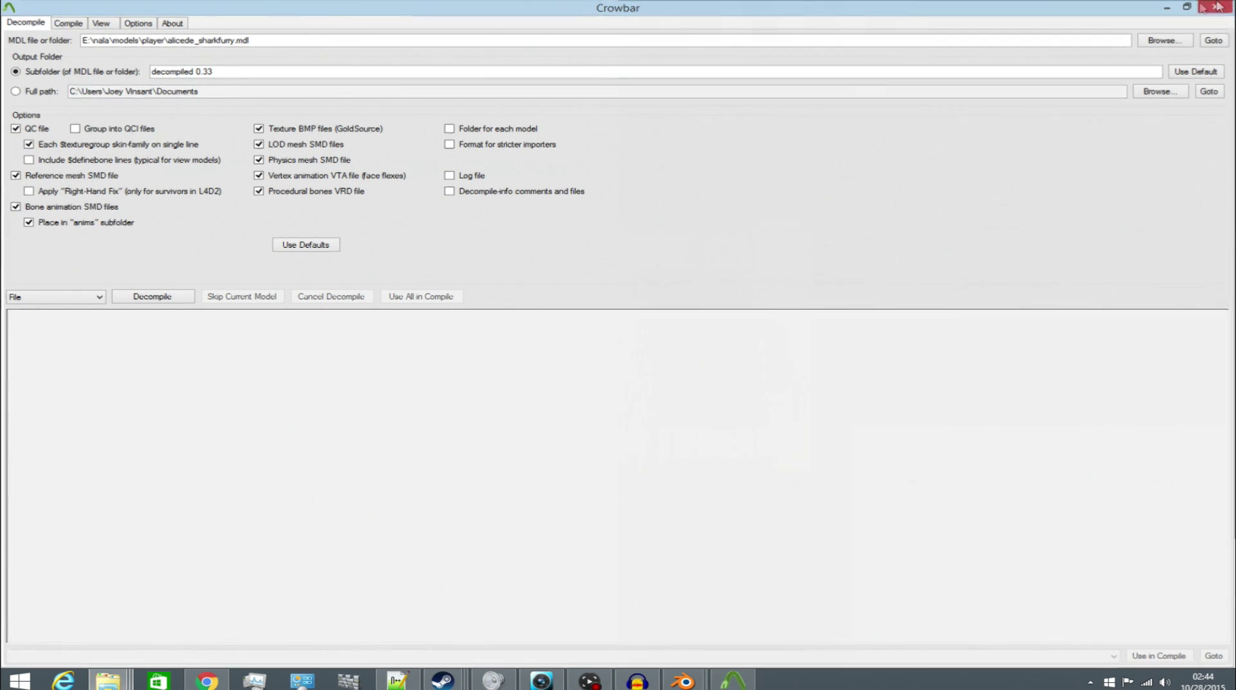
- Launch the older Crowbar.exe from E:\Program Files (x86)\crowbar instead
{"action": "left_click", "coordinate": [291, 112]}
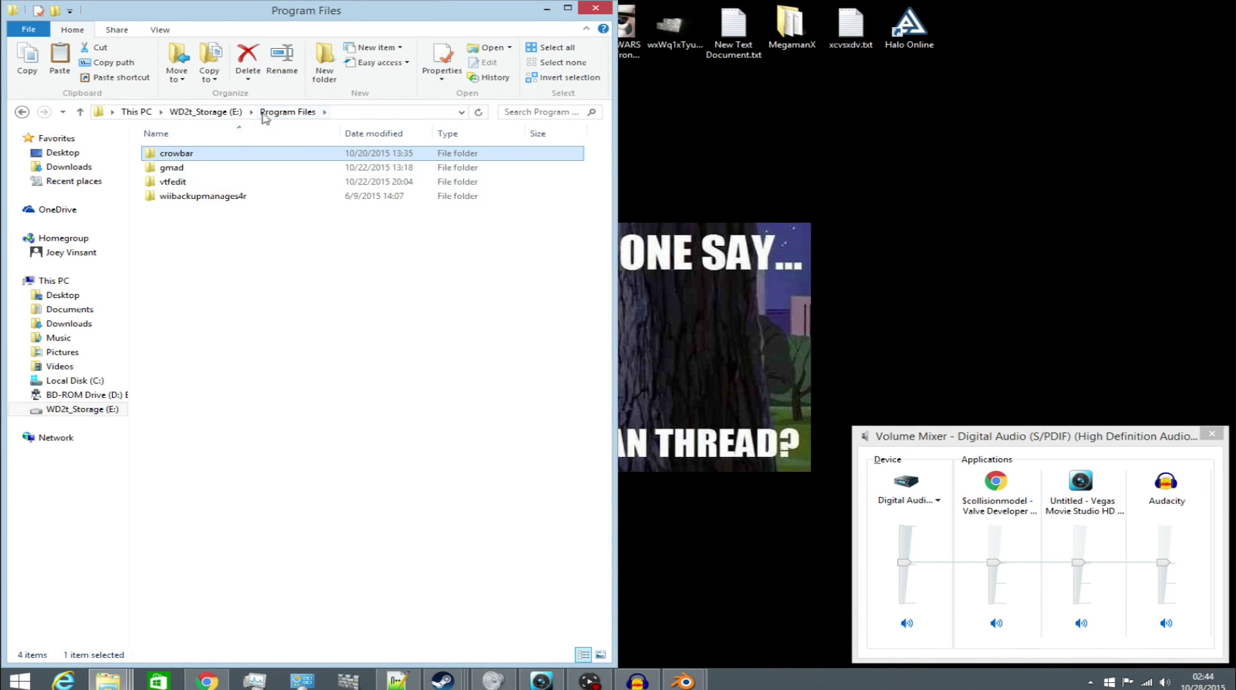
{"action": "left_click", "coordinate": [236, 115]}
{"action": "double_click", "coordinate": [193, 266]}
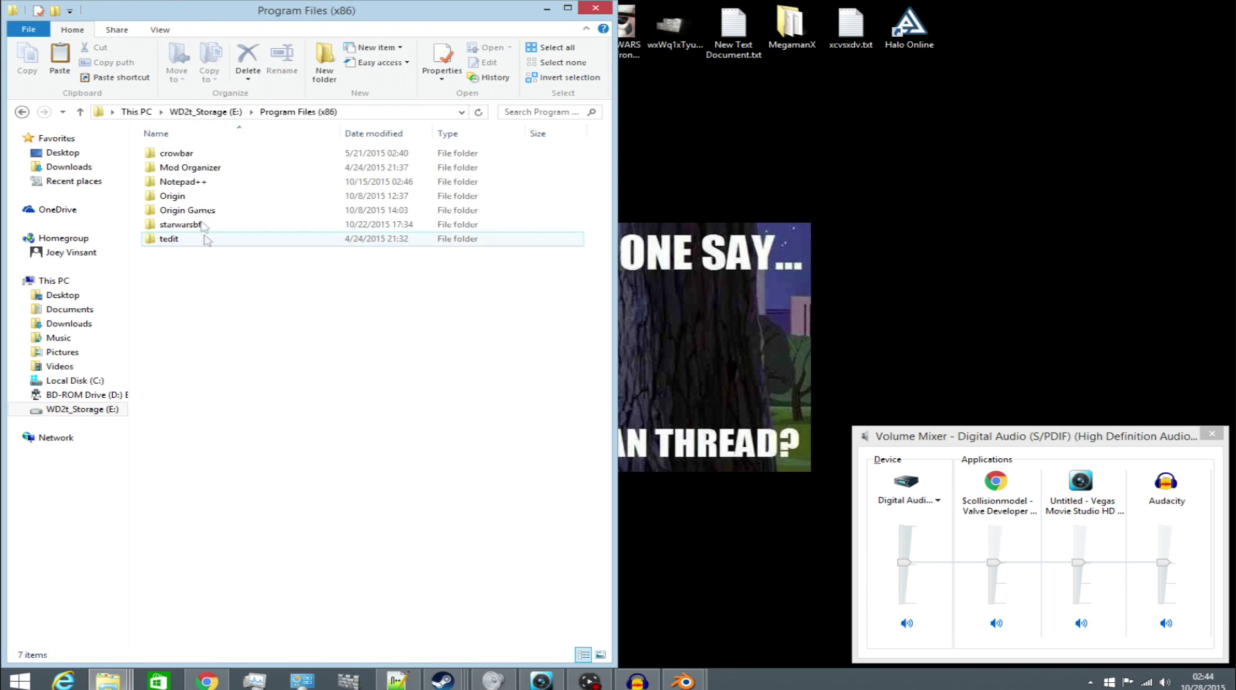
{"action": "double_click", "coordinate": [214, 155]}
{"action": "double_click", "coordinate": [205, 168]}
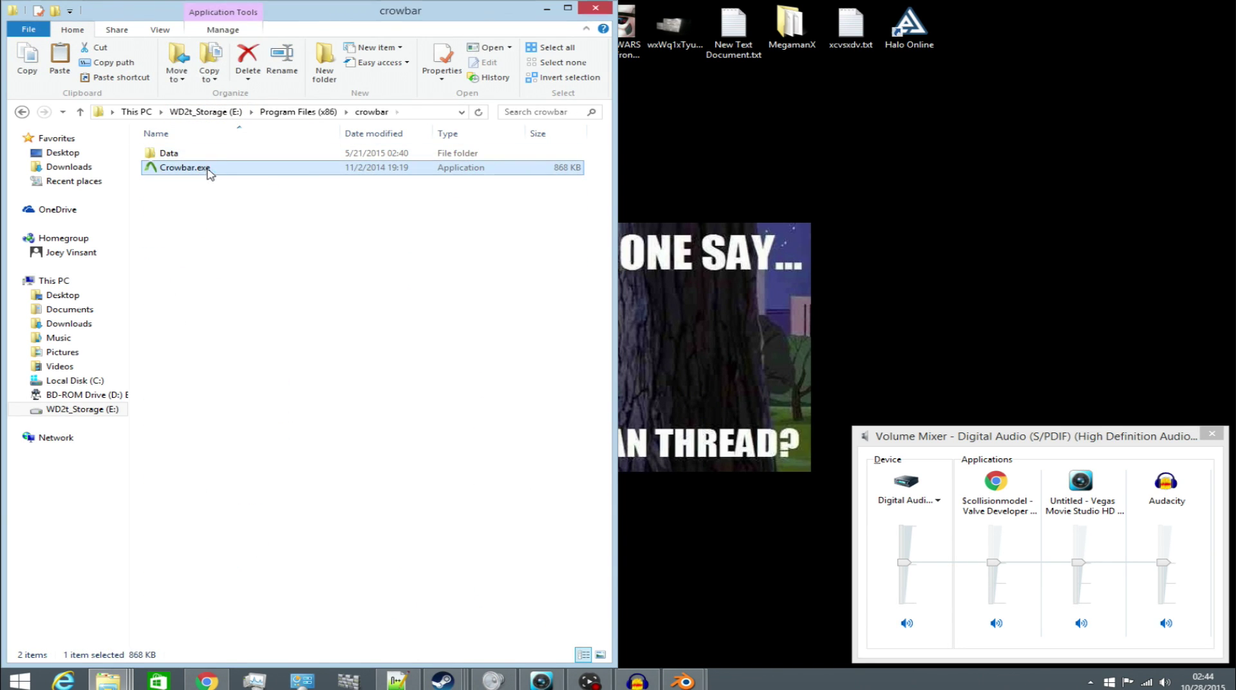
{"action": "left_click", "coordinate": [290, 29]}
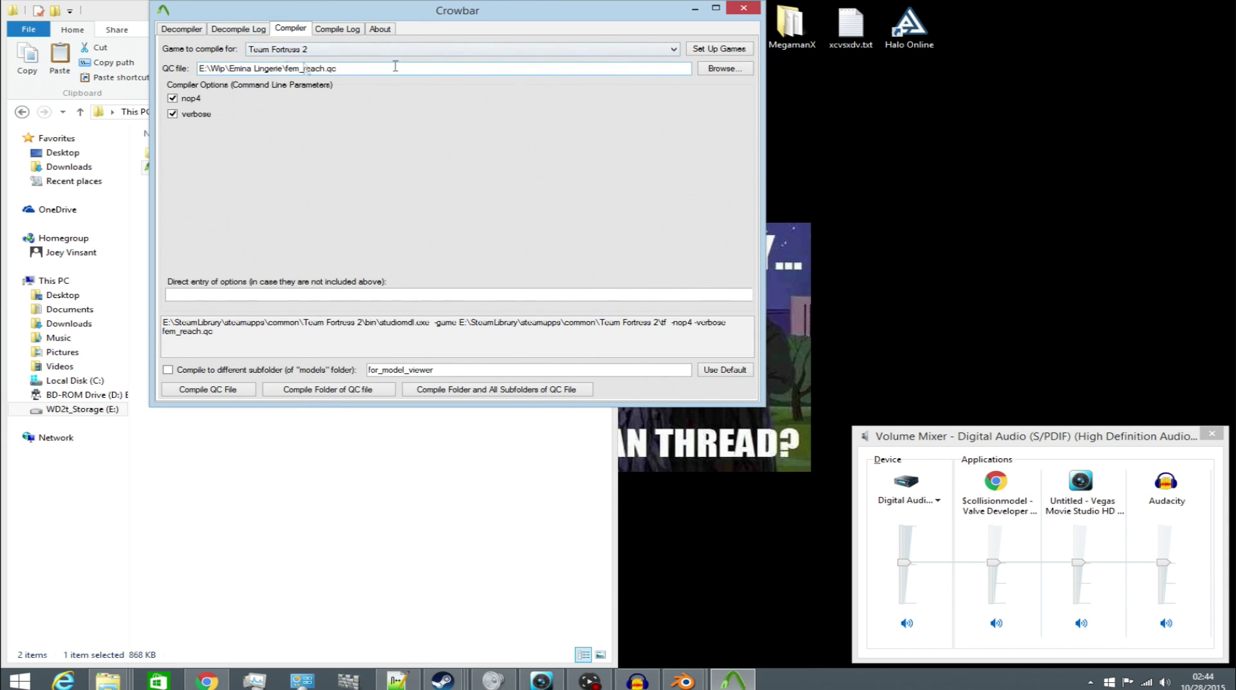
- Load E:\Wip\Emina Lingerie\fem_reach.qc in Crowbar and compile it
{"action": "left_click", "coordinate": [723, 70]}
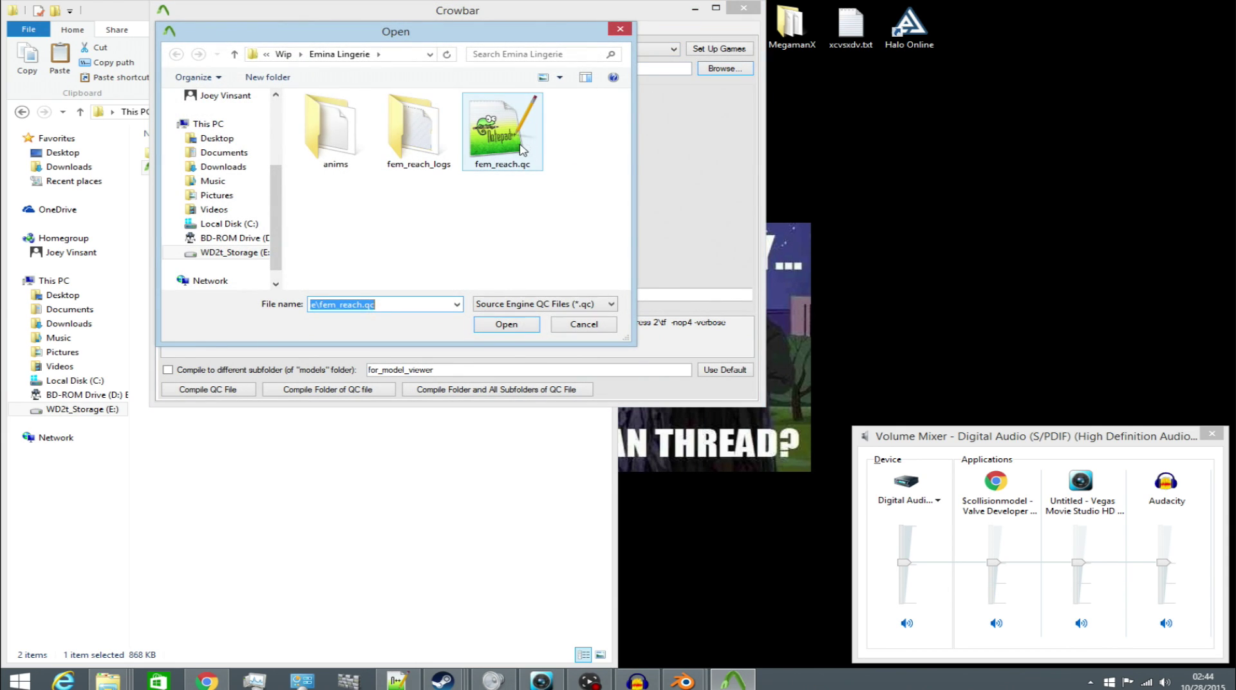
{"action": "left_click", "coordinate": [523, 146]}
{"action": "double_click", "coordinate": [518, 162]}
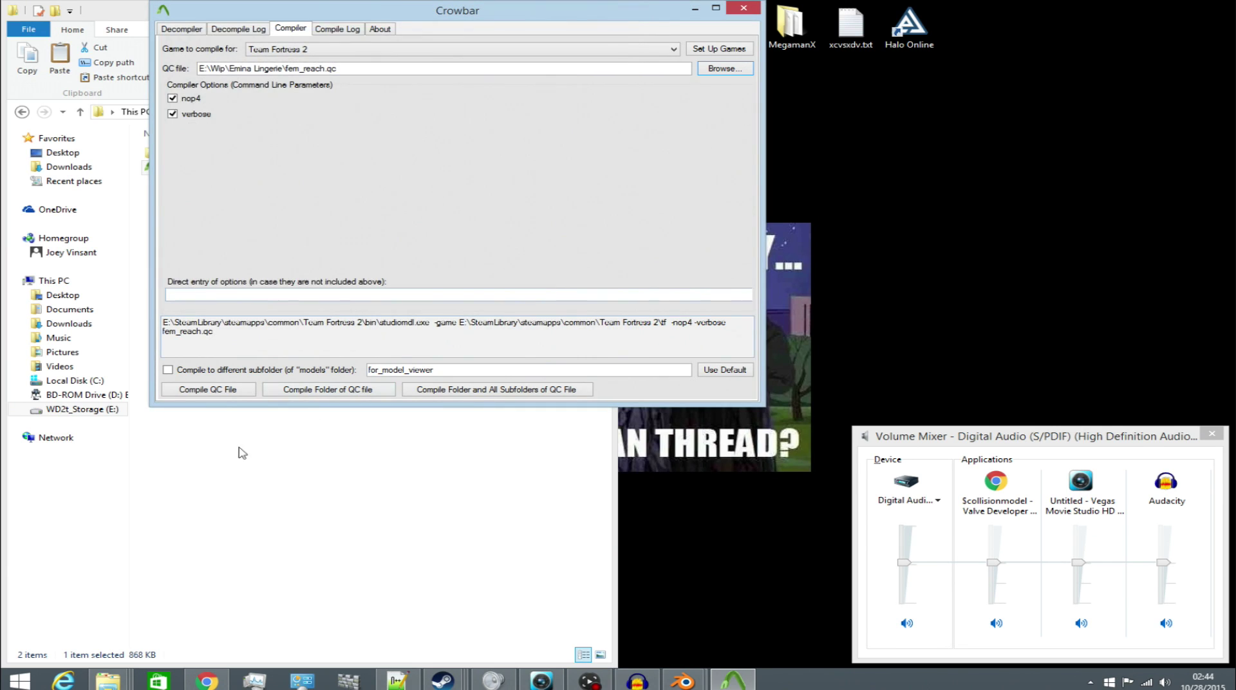
{"action": "left_click", "coordinate": [231, 390]}
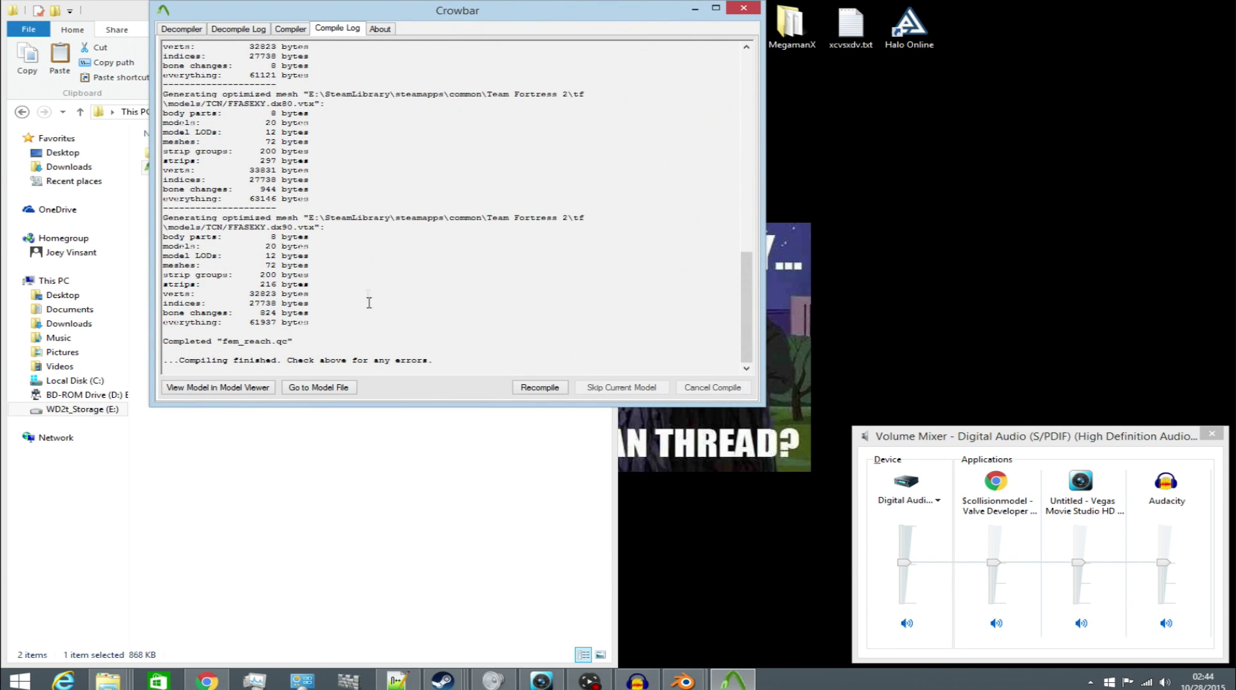
- Check the compile log, then open the folder holding the compiled model
{"action": "mouse_move", "coordinate": [108, 681]}
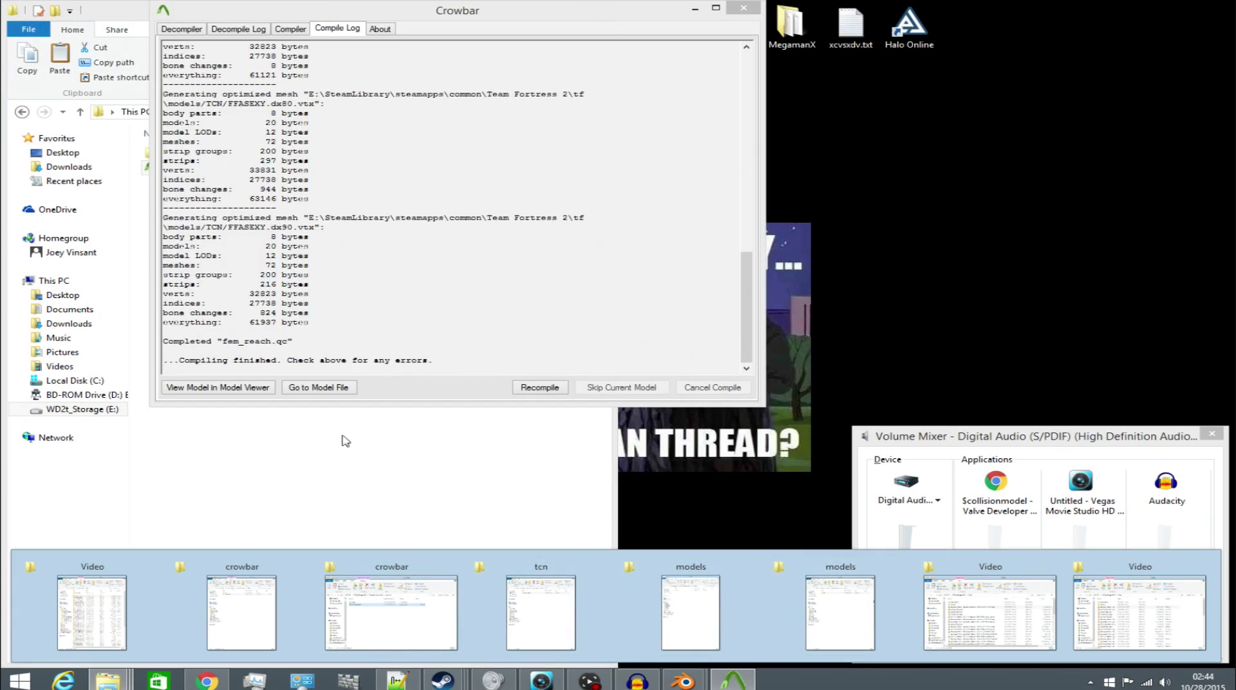
{"action": "left_click", "coordinate": [346, 441]}
{"action": "left_click", "coordinate": [634, 320]}
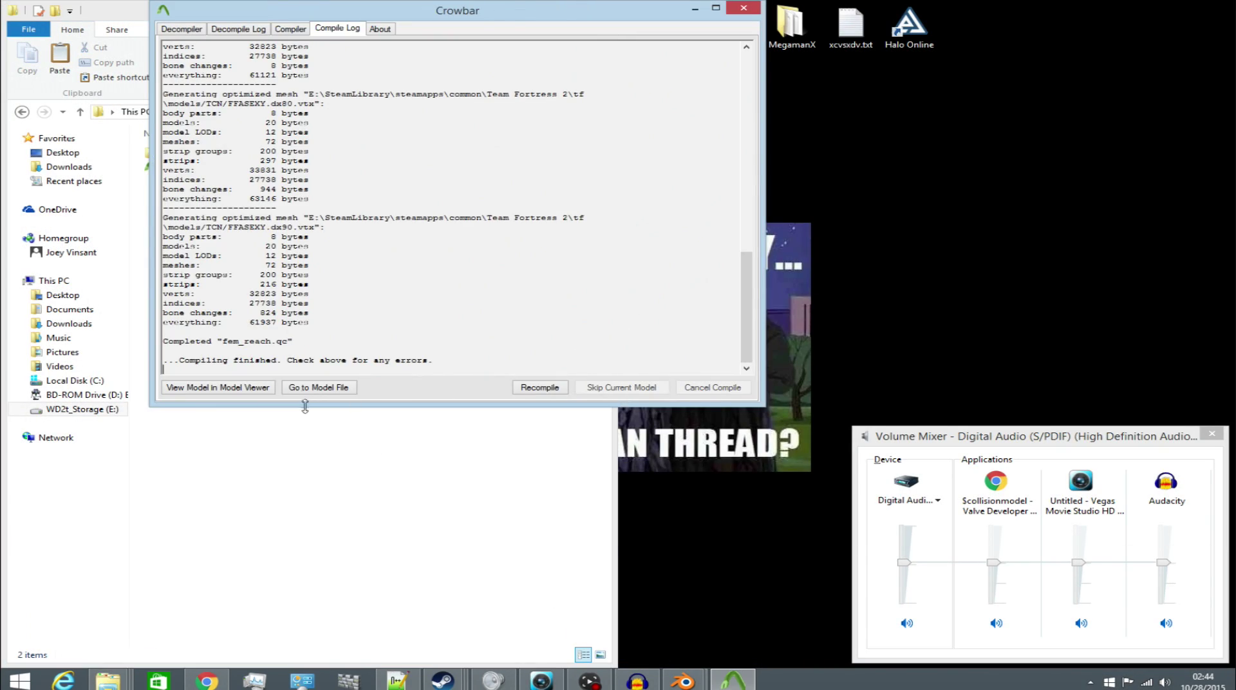
{"action": "left_click", "coordinate": [323, 387]}
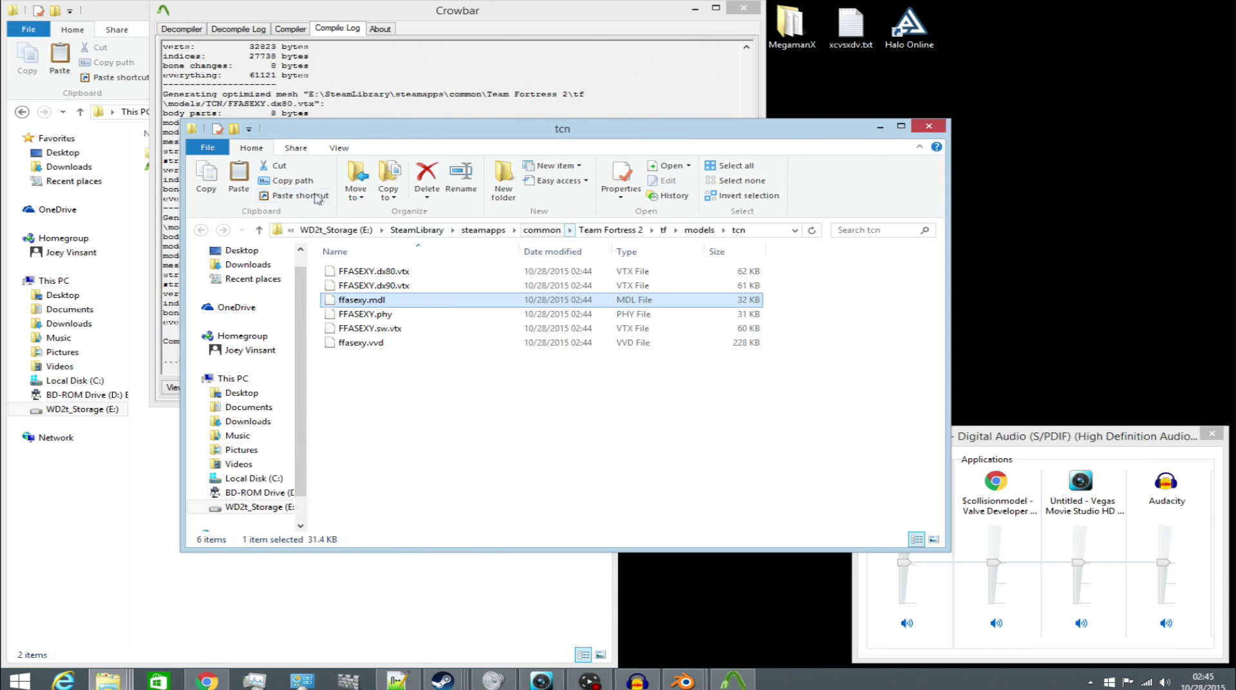
- Check the TCN/ folder part of the $ModelName line in fem_reach.qc
{"action": "left_click", "coordinate": [398, 680]}
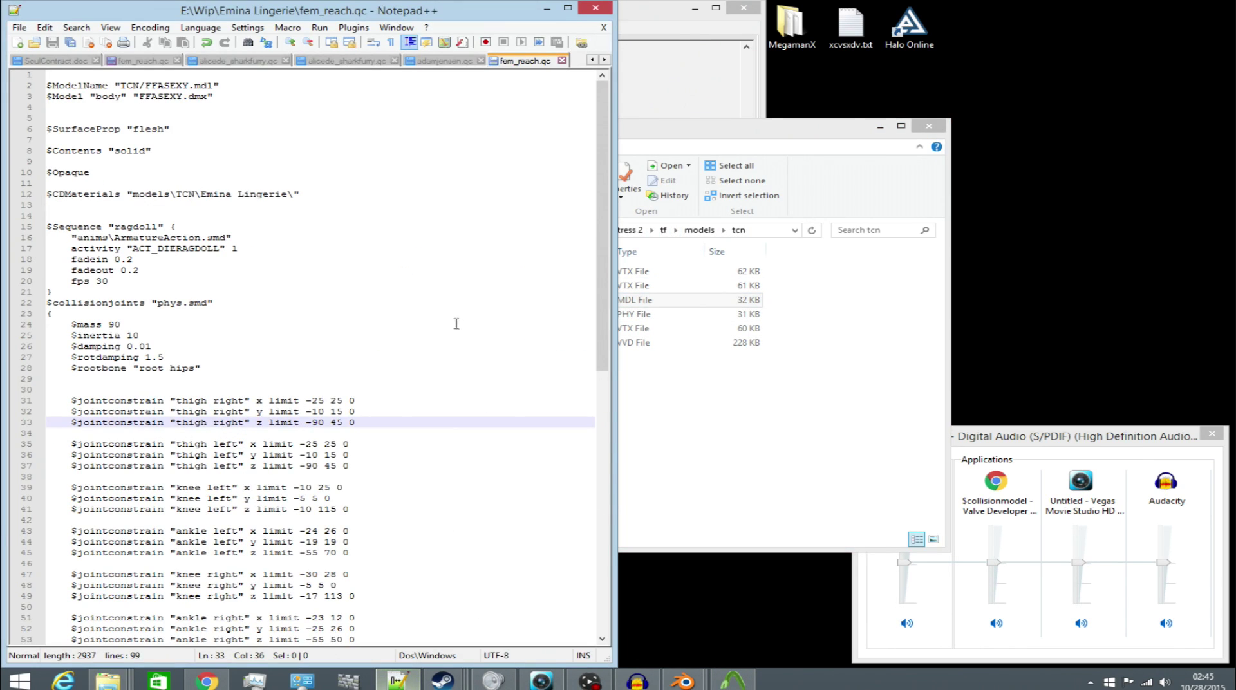
{"action": "left_click_drag", "start_coordinate": [147, 85], "coordinate": [120, 85]}
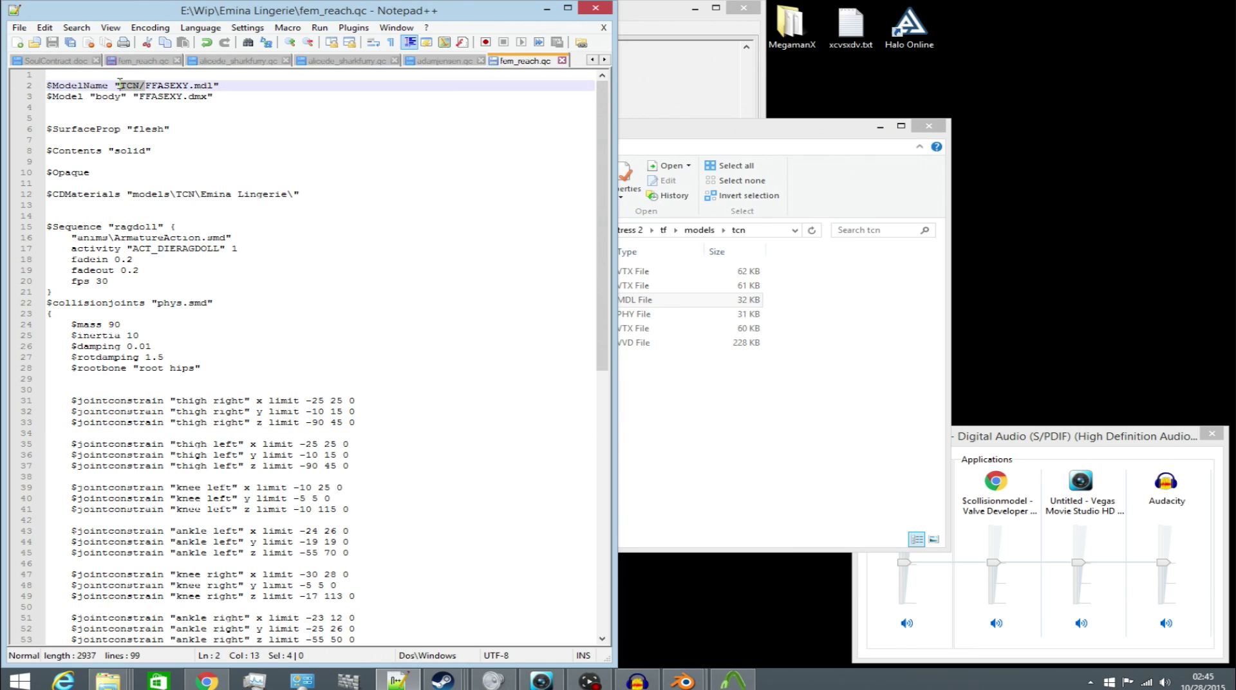
{"action": "left_click", "coordinate": [141, 85]}
- Browse tf > materials > models > tcn > Emina Lingerie and open body.vmt in VTFEdit
{"action": "left_click", "coordinate": [699, 230]}
{"action": "left_click", "coordinate": [663, 230]}
{"action": "double_click", "coordinate": [394, 315]}
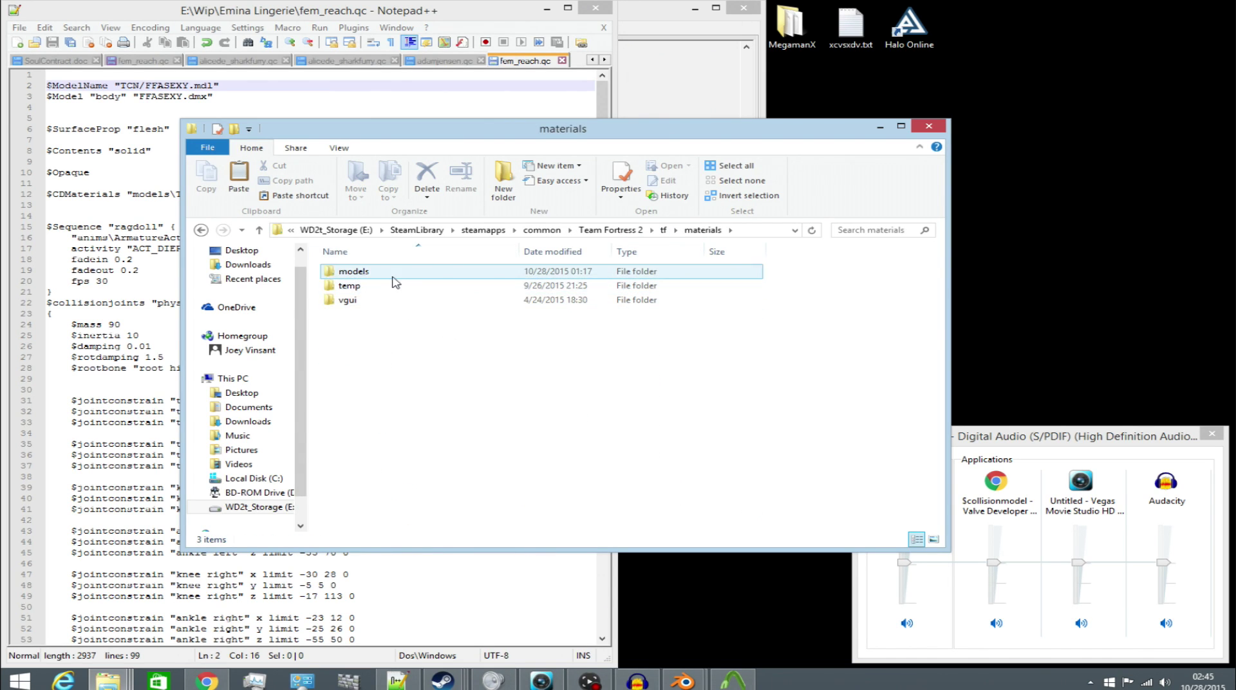
{"action": "key", "text": "Return"}
{"action": "double_click", "coordinate": [386, 285]}
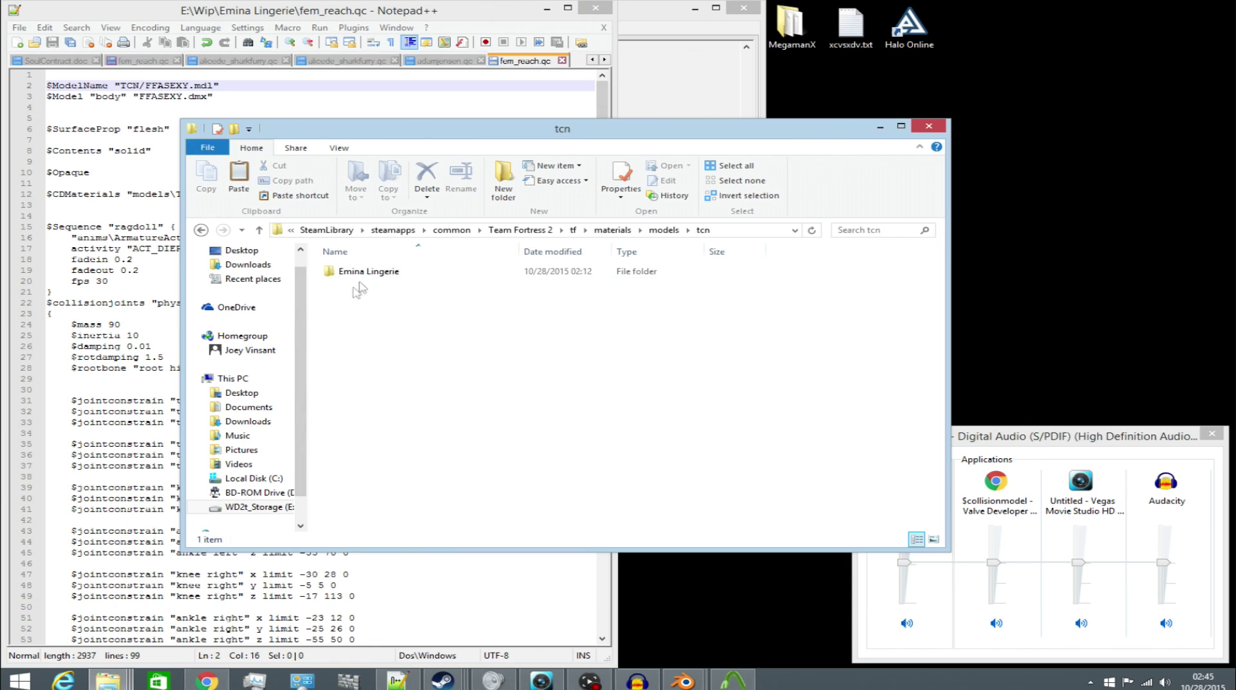
{"action": "double_click", "coordinate": [361, 272]}
{"action": "scroll", "coordinate": [399, 290], "scroll_direction": "down", "scroll_amount": 2}
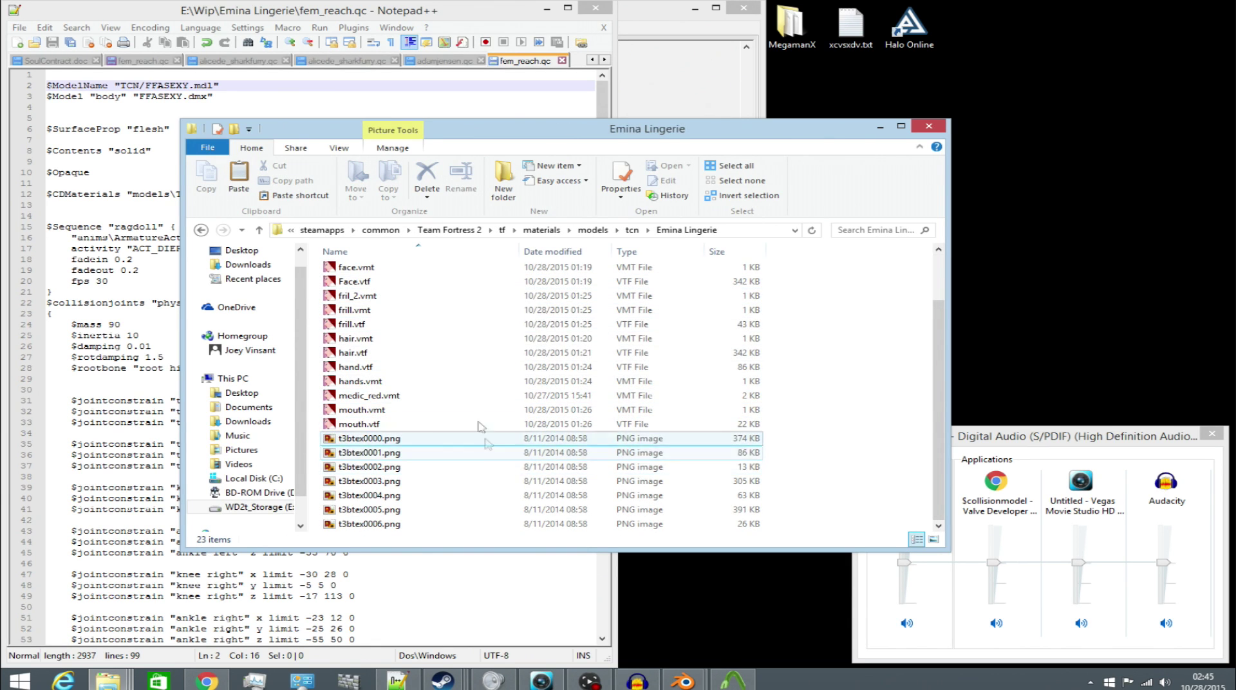
{"action": "scroll", "coordinate": [407, 333], "scroll_direction": "up", "scroll_amount": 2}
{"action": "double_click", "coordinate": [400, 271]}
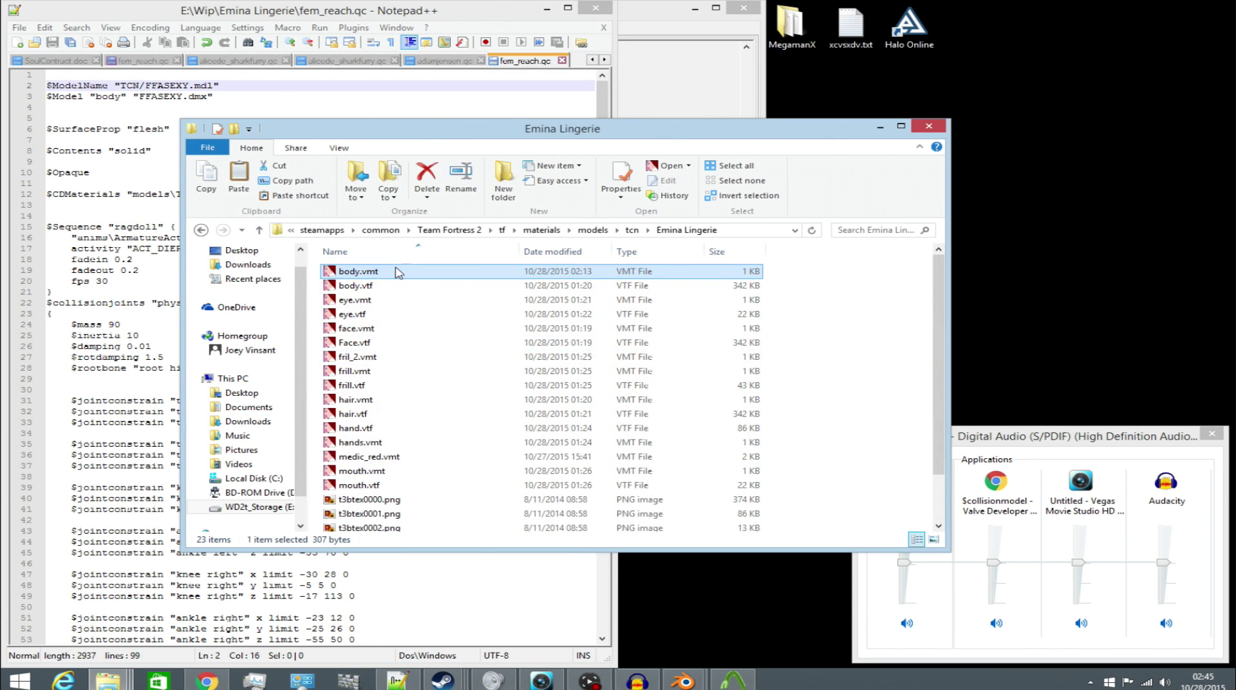
{"action": "left_click_drag", "start_coordinate": [303, 192], "coordinate": [139, 35]}
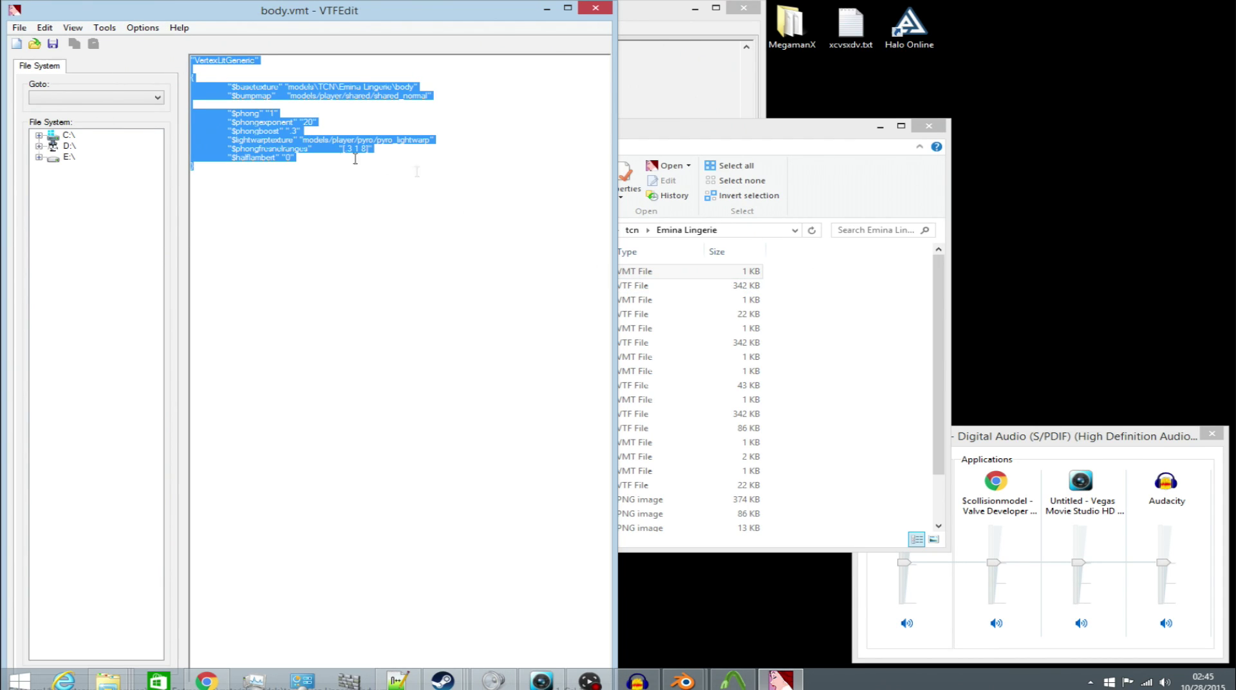
- Delete, then restore, the $bumpmap through $halflambert lines under $basetexture in body.vmt
{"action": "left_click", "coordinate": [334, 116]}
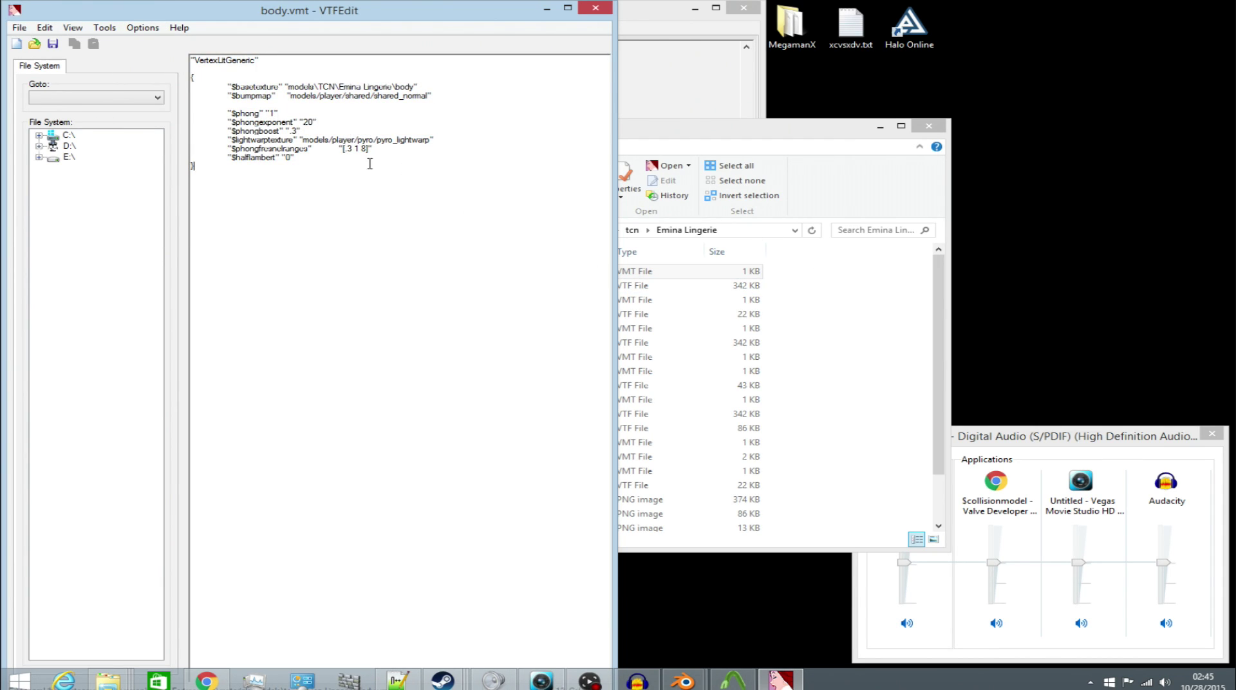
{"action": "left_click_drag", "start_coordinate": [424, 157], "coordinate": [150, 97]}
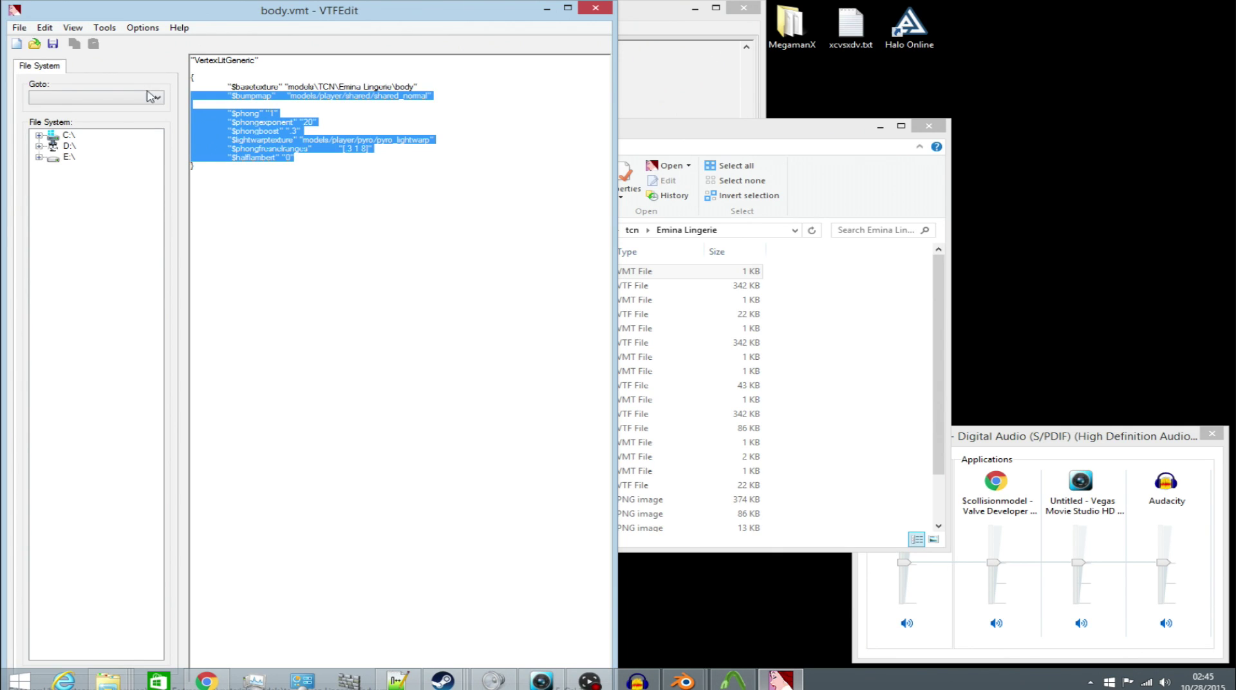
{"action": "key", "text": "Delete"}
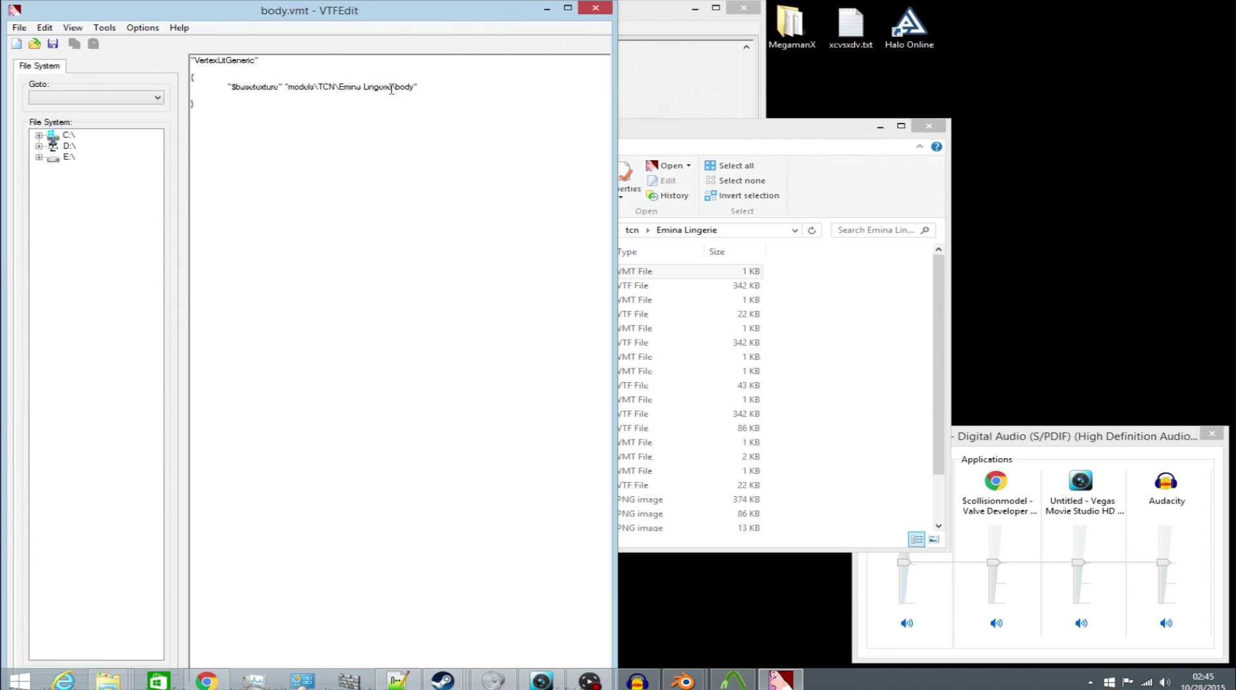
{"action": "mouse_move", "coordinate": [418, 85]}
{"action": "left_mouse_down"}
{"action": "mouse_move", "coordinate": [345, 80]}
{"action": "mouse_move", "coordinate": [396, 88]}
{"action": "left_mouse_up"}
{"action": "left_click", "coordinate": [401, 87]}
{"action": "key", "text": "ctrl+z"}
{"action": "left_click", "coordinate": [475, 169]}
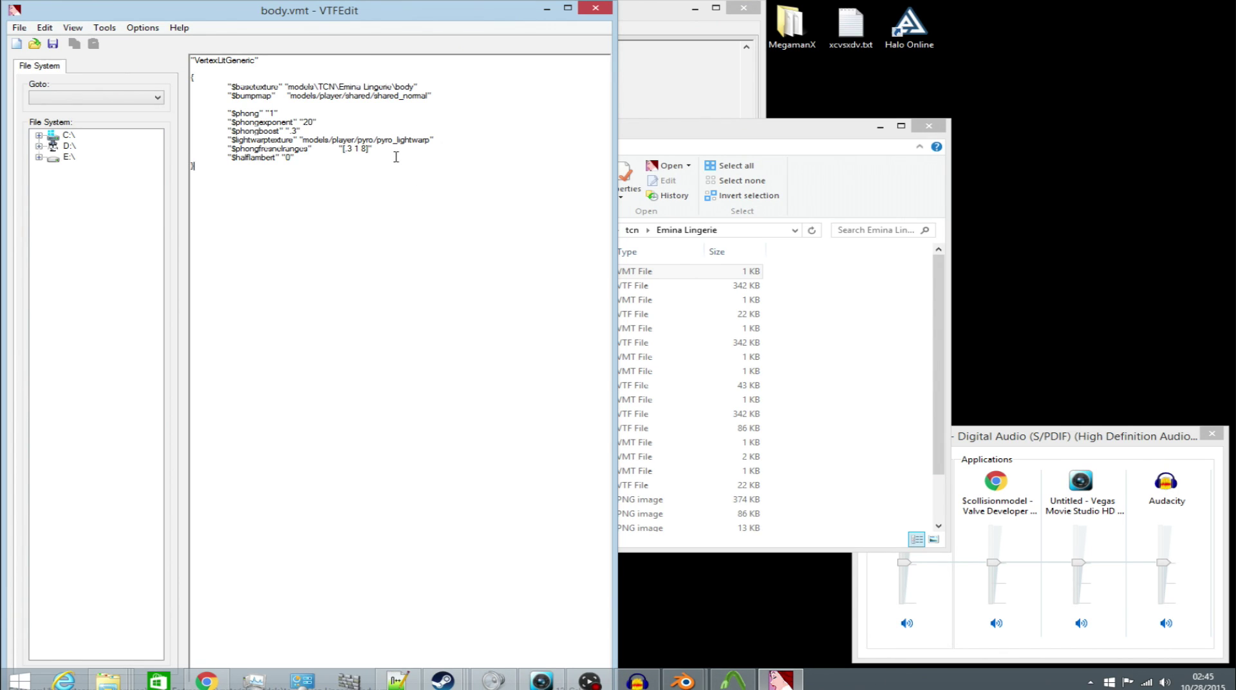
{"action": "left_click_drag", "start_coordinate": [462, 95], "coordinate": [191, 96]}
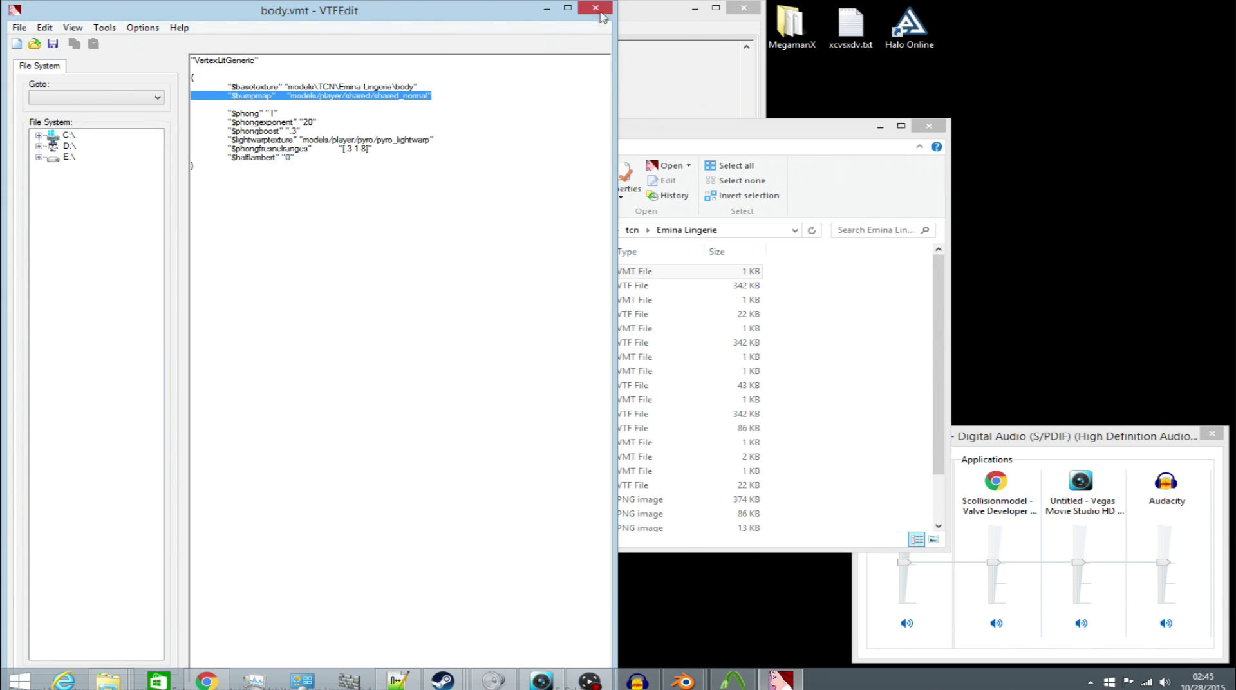
{"action": "left_click", "coordinate": [733, 679]}
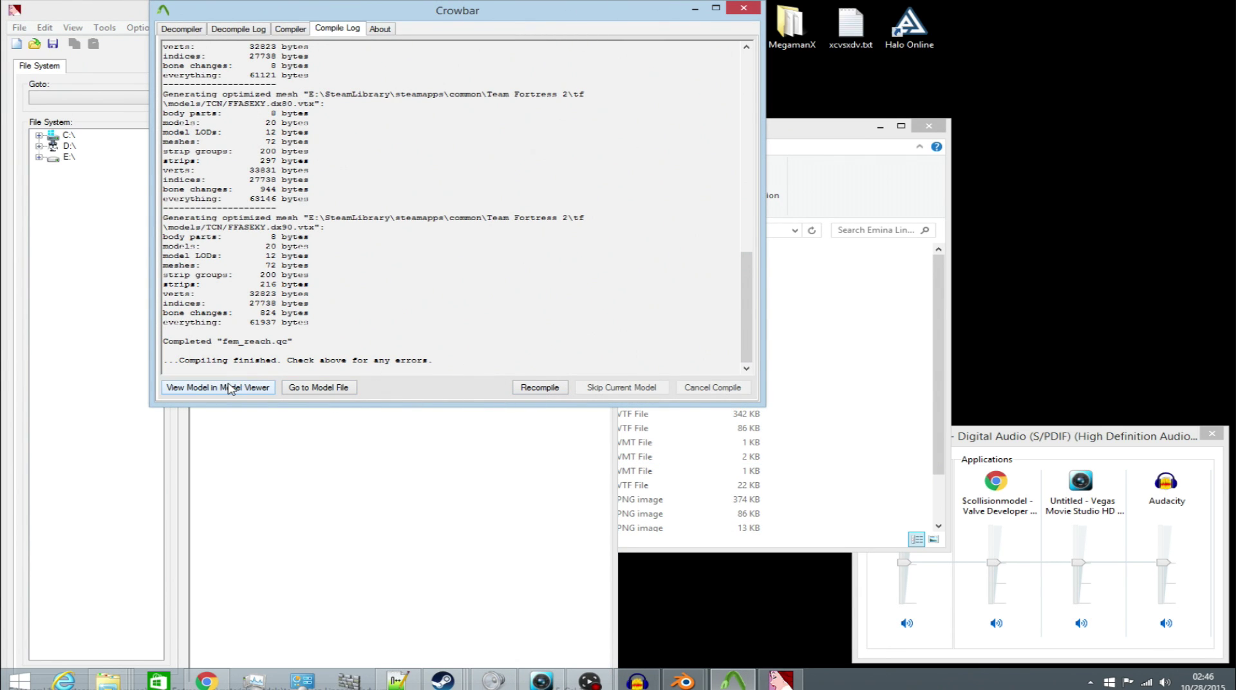
- View the compiled ffasexy.mdl in the model viewer, then return to Blender's FFASEXY scene
{"action": "left_click", "coordinate": [230, 388]}
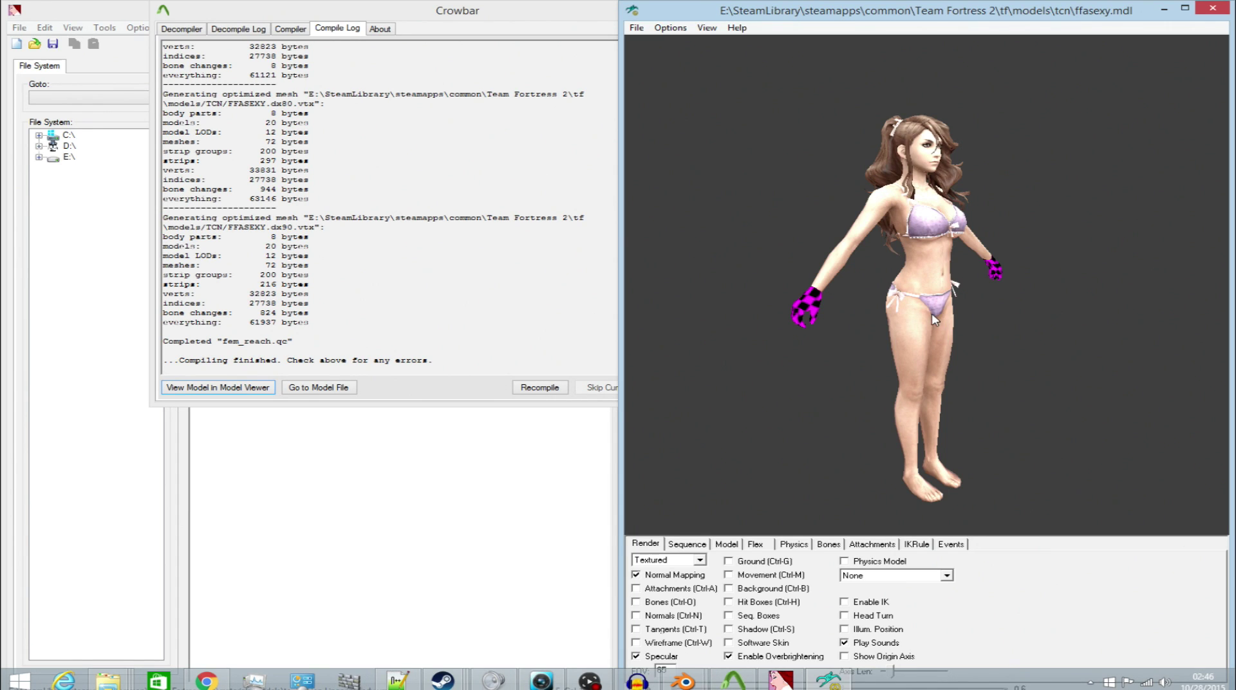
{"action": "left_click", "coordinate": [682, 679]}
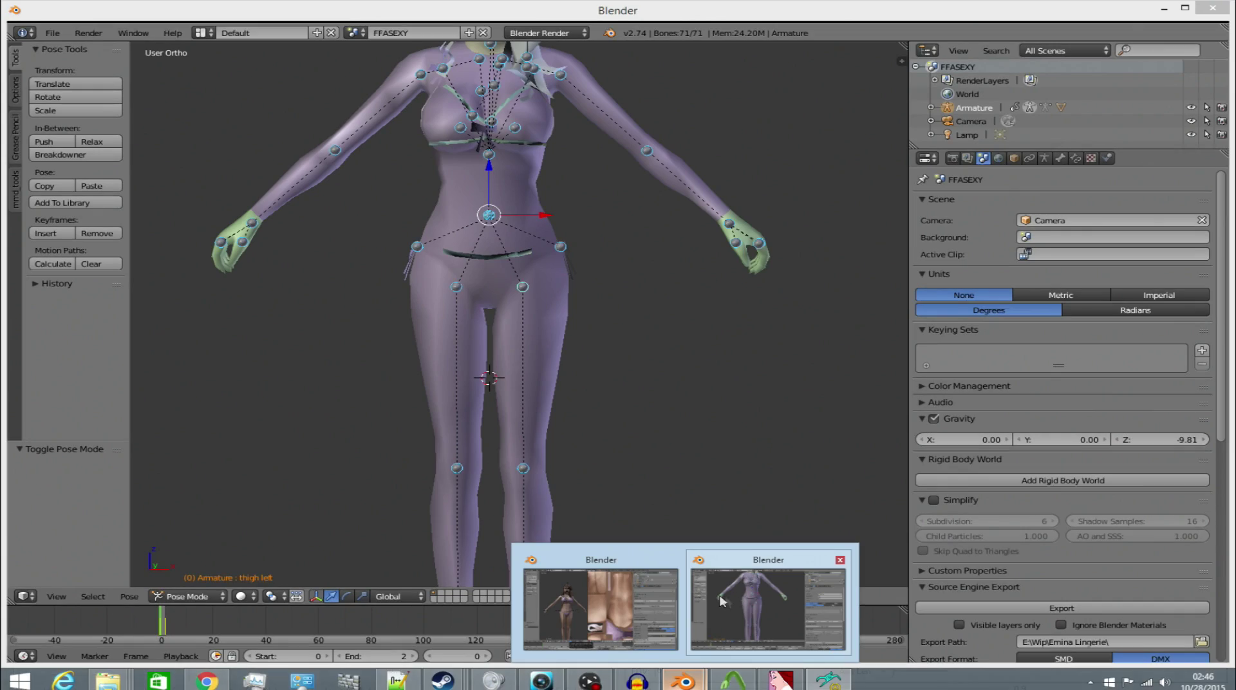
{"action": "left_click", "coordinate": [731, 598]}
- Rename the FFASEXY mesh's hand.vmt material to hands.vmt
{"action": "right_click", "coordinate": [763, 266]}
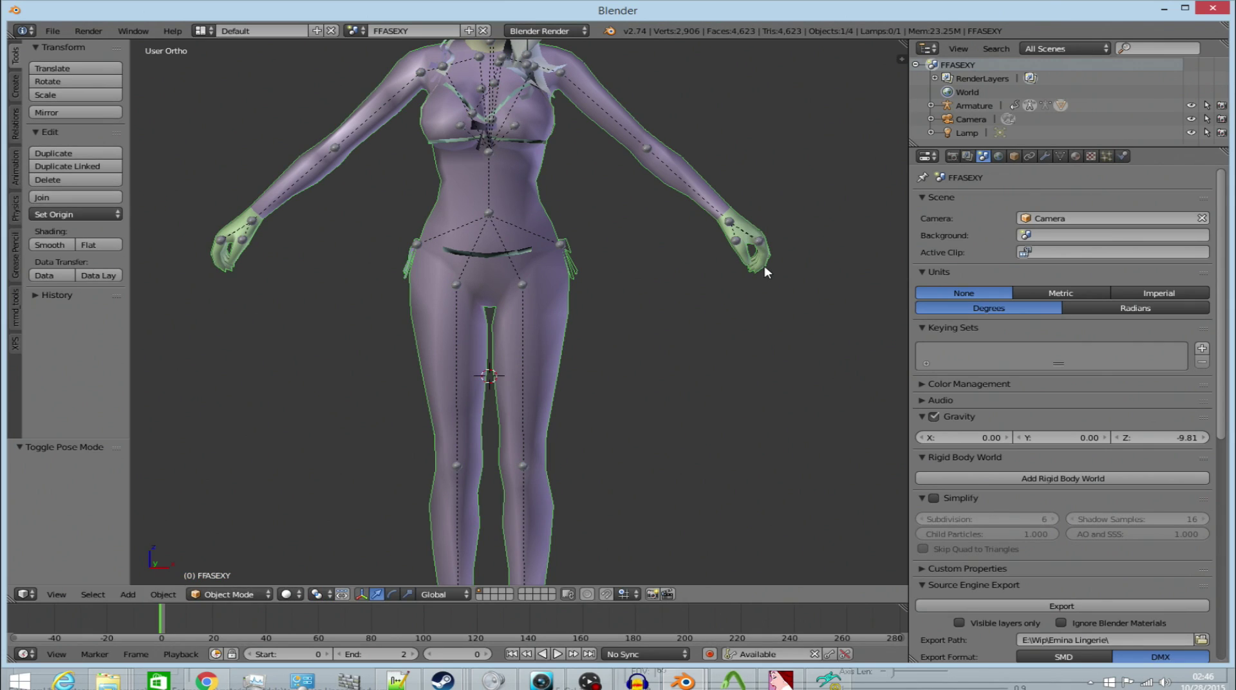
{"action": "left_click", "coordinate": [1075, 156]}
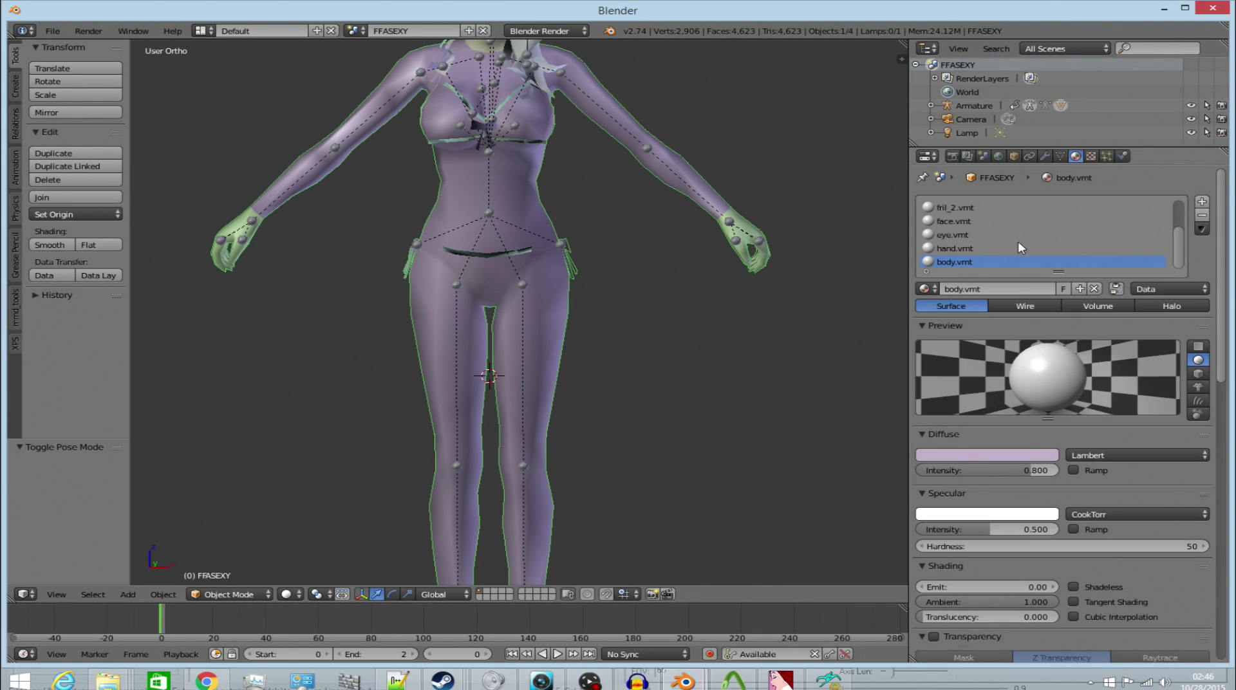
{"action": "left_click", "coordinate": [976, 249]}
{"action": "double_click", "coordinate": [963, 289]}
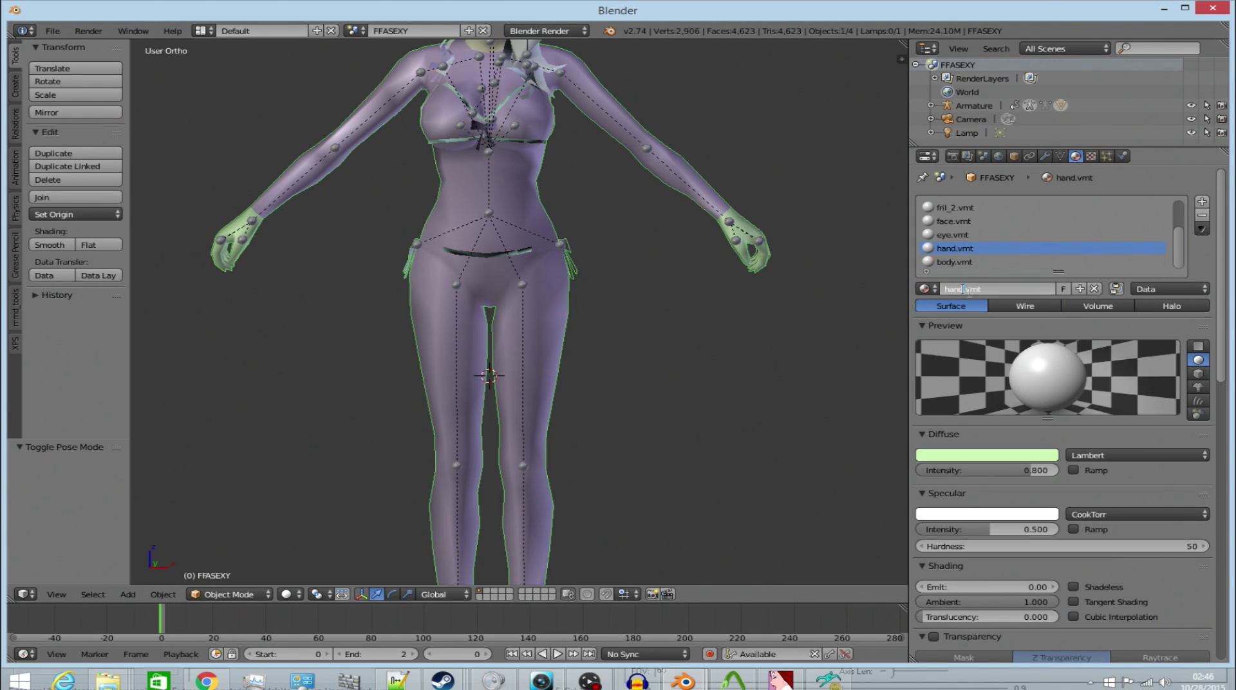
{"action": "type", "text": "s"}
{"action": "key", "text": "Return"}
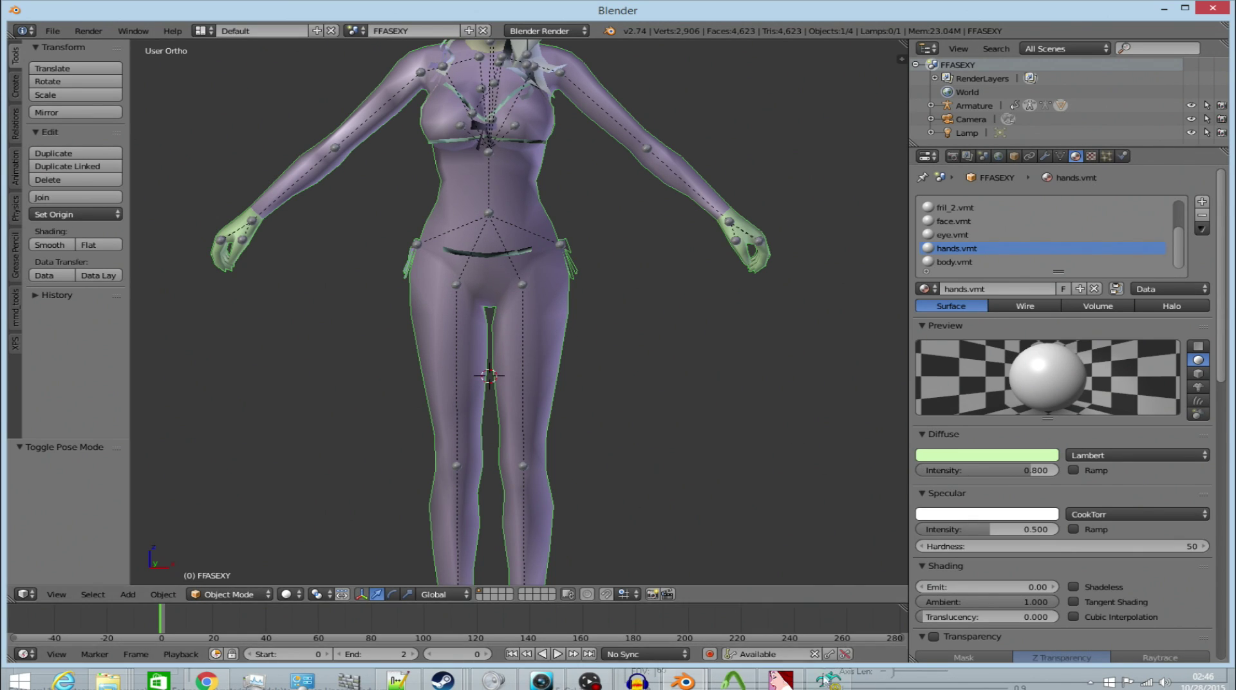
- Re-export the model through Source Engine Export
{"action": "left_click", "coordinate": [983, 156]}
{"action": "left_click", "coordinate": [1137, 604]}
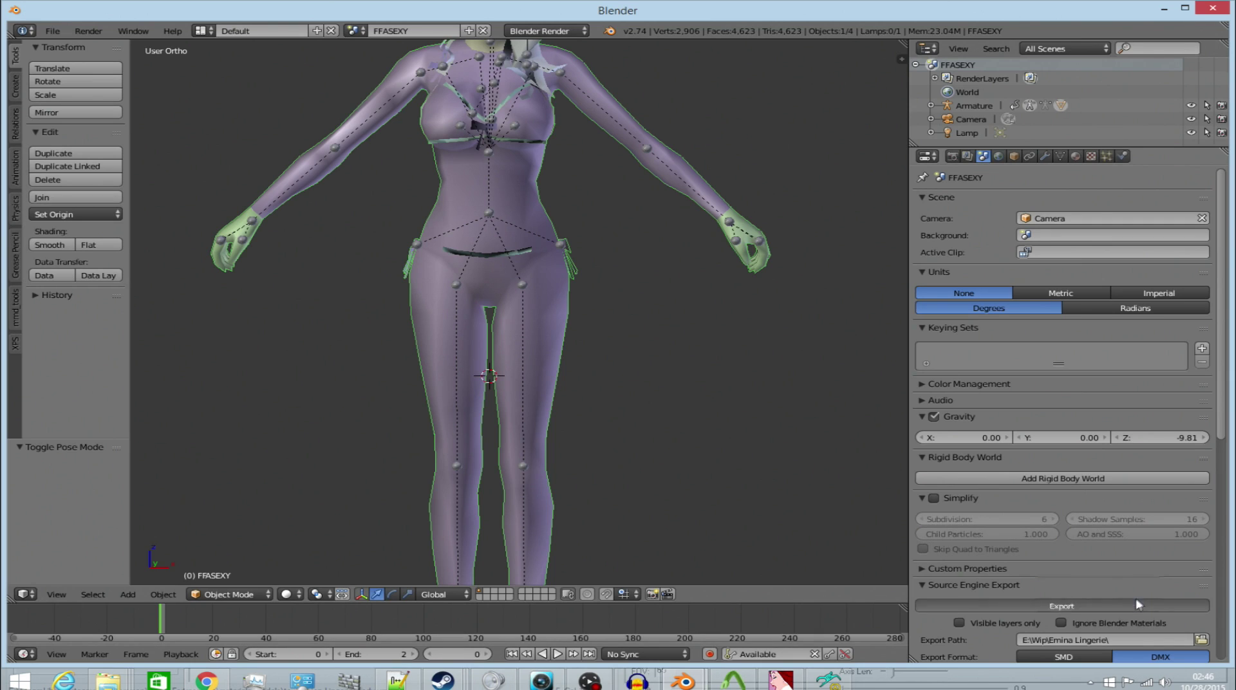
{"action": "left_click", "coordinate": [1108, 598]}
{"action": "left_click", "coordinate": [829, 681]}
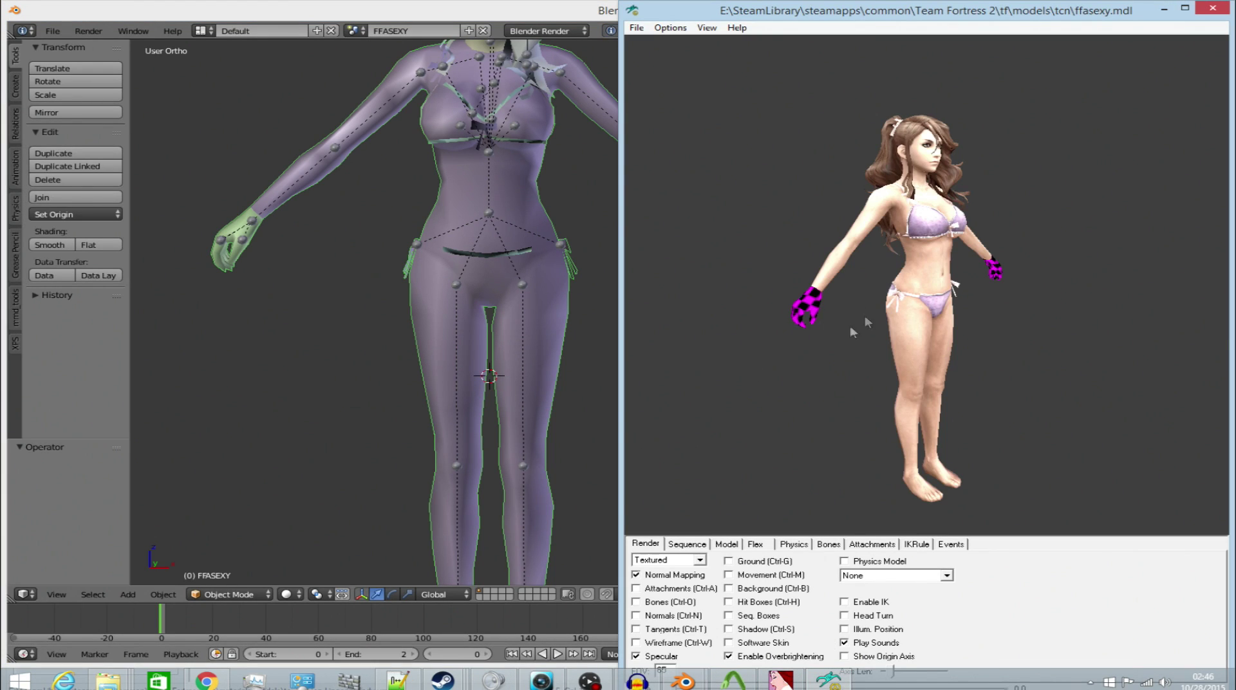
- Recompile in Crowbar and refresh the model in HLMV so the hands show skin texture
{"action": "mouse_move", "coordinate": [839, 327]}
{"action": "right_mouse_down"}
{"action": "mouse_move", "coordinate": [837, 315]}
{"action": "mouse_move", "coordinate": [855, 325]}
{"action": "mouse_move", "coordinate": [831, 337]}
{"action": "mouse_move", "coordinate": [839, 320]}
{"action": "right_mouse_up"}
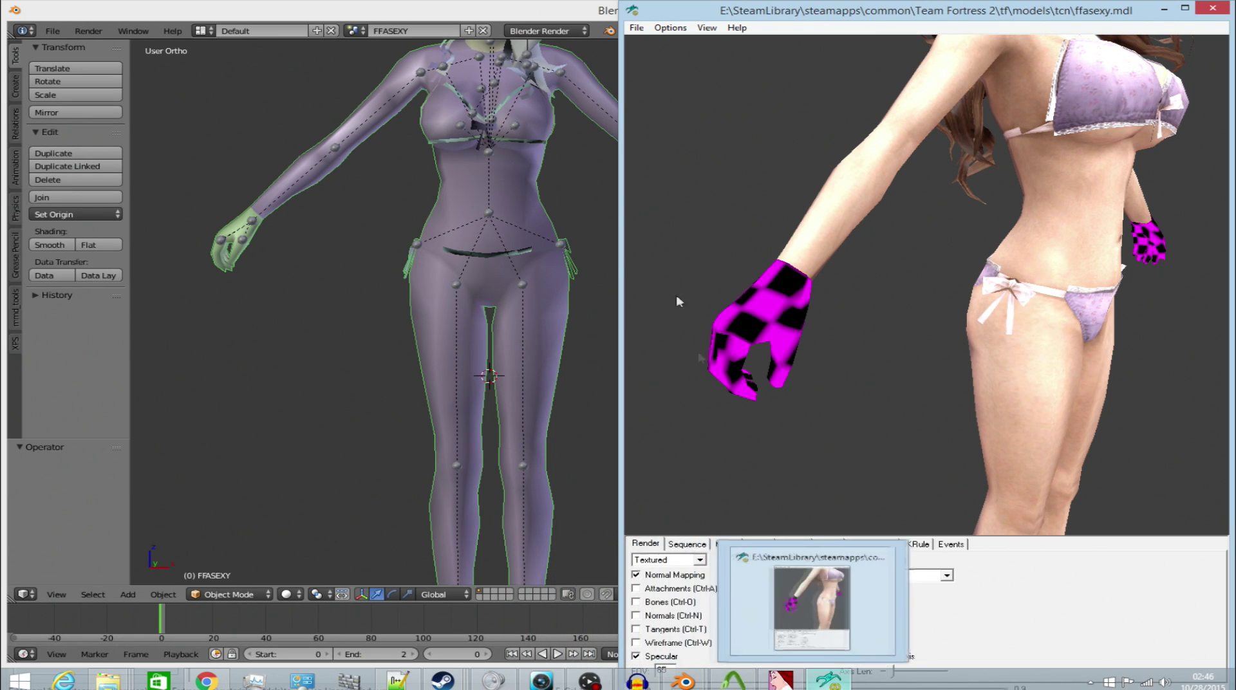
{"action": "left_click", "coordinate": [732, 678]}
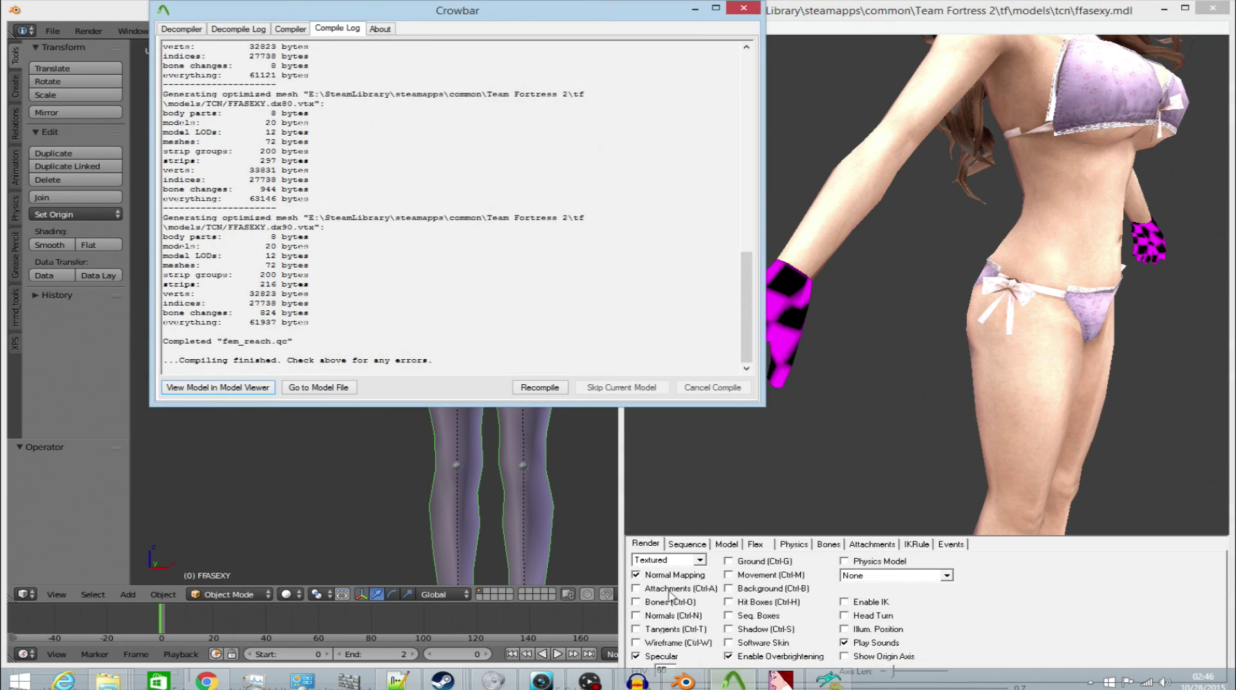
{"action": "left_click", "coordinate": [539, 387]}
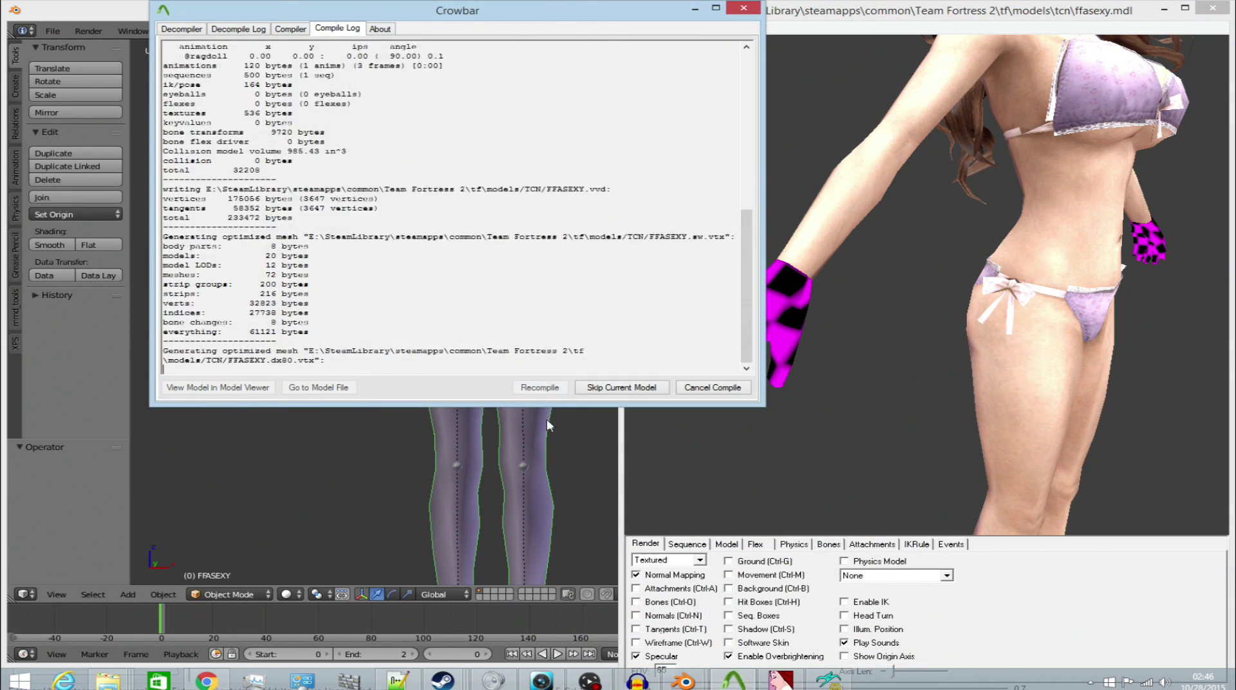
{"action": "left_click", "coordinate": [835, 16]}
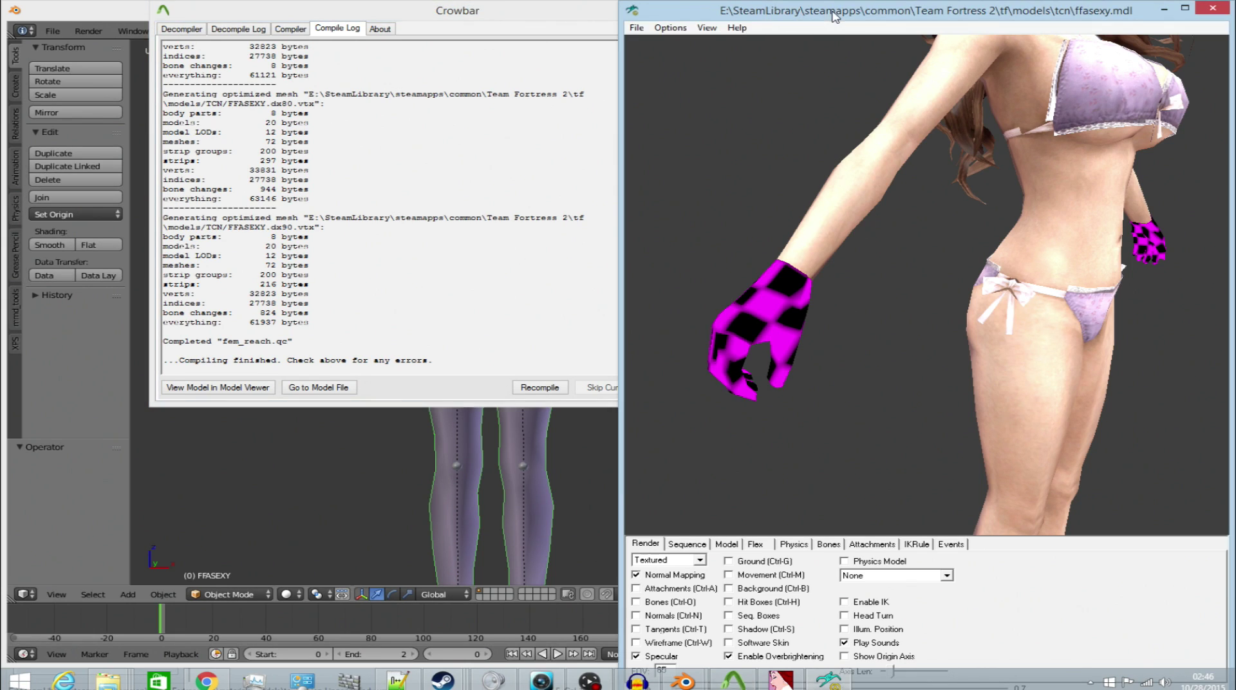
{"action": "left_click", "coordinate": [636, 27]}
{"action": "left_click", "coordinate": [704, 73]}
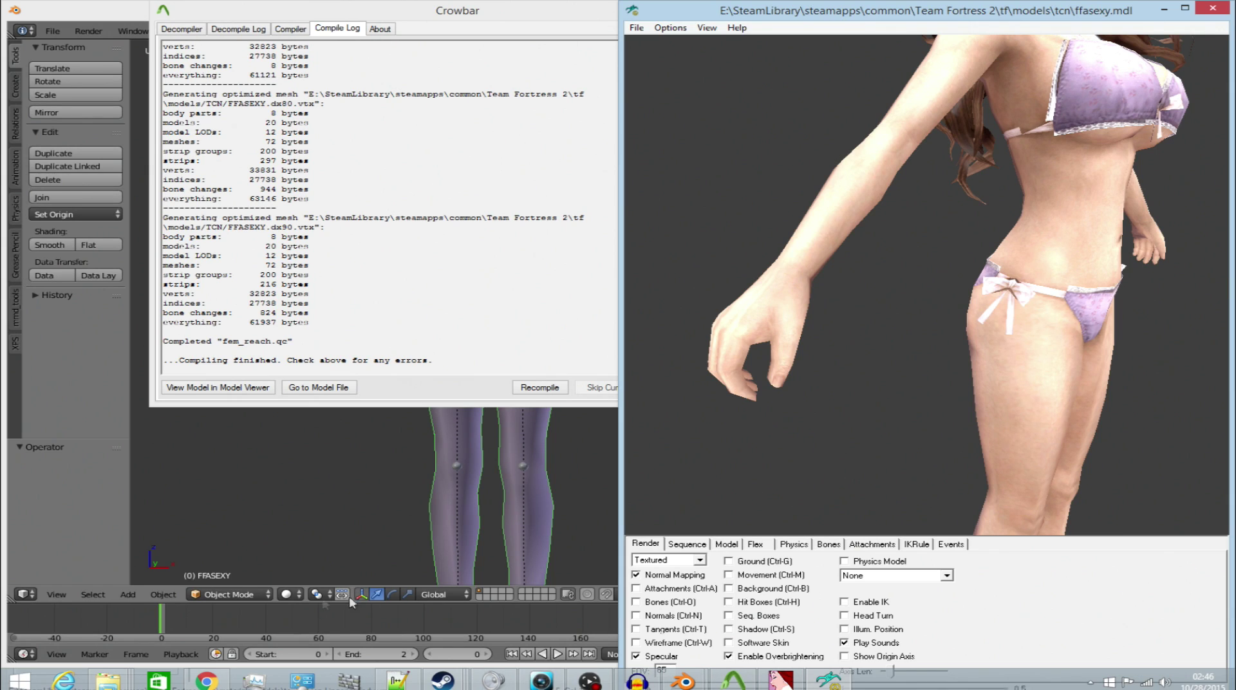
{"action": "mouse_move", "coordinate": [108, 681]}
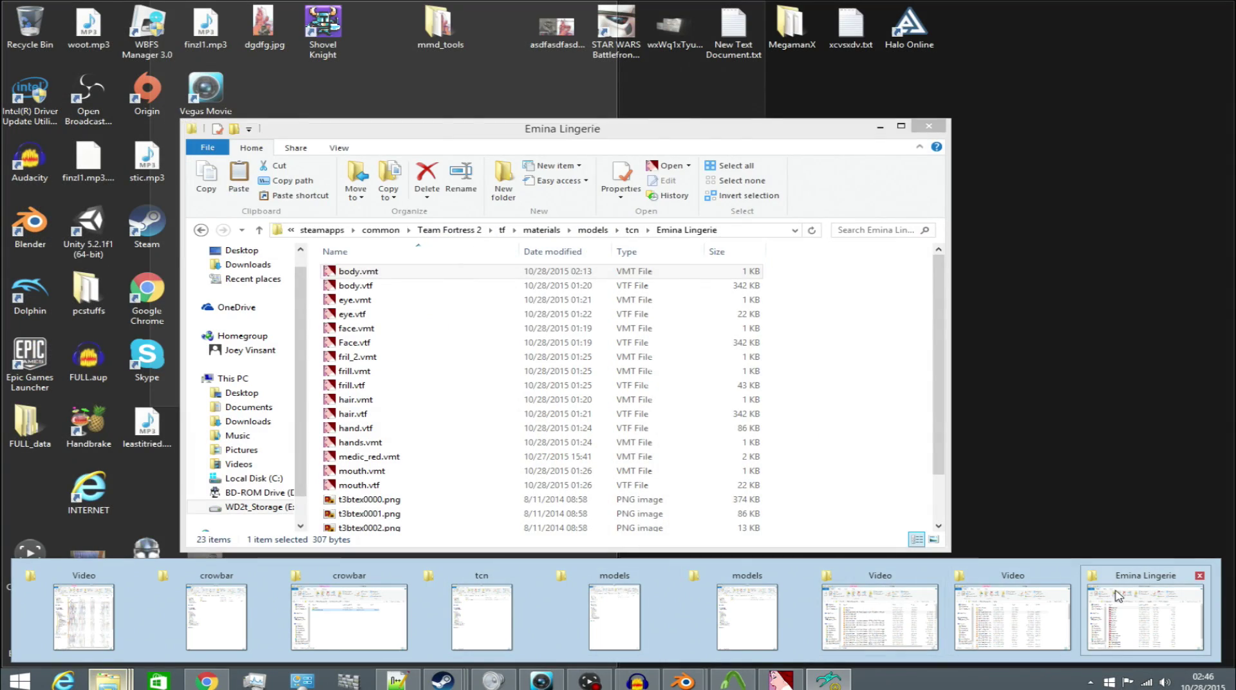
- Go up to tf\materials\models in one window and bring the crowbar folder window forward
{"action": "left_click", "coordinate": [1118, 596]}
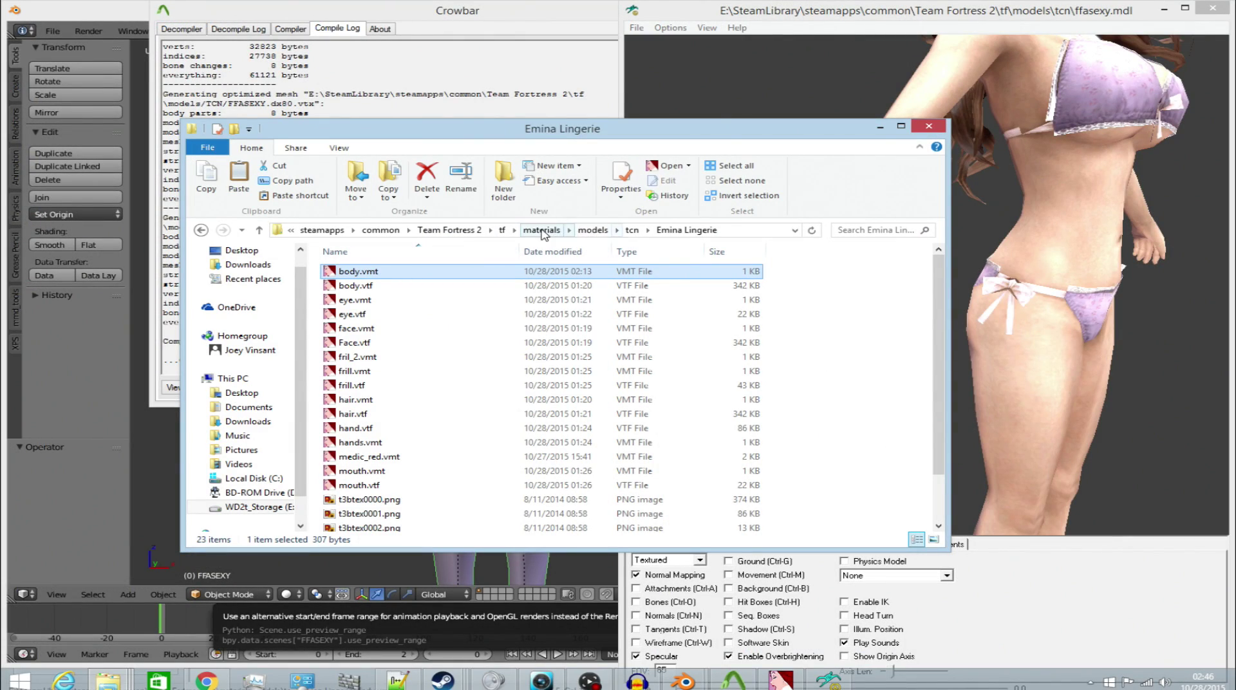
{"action": "left_click", "coordinate": [593, 229]}
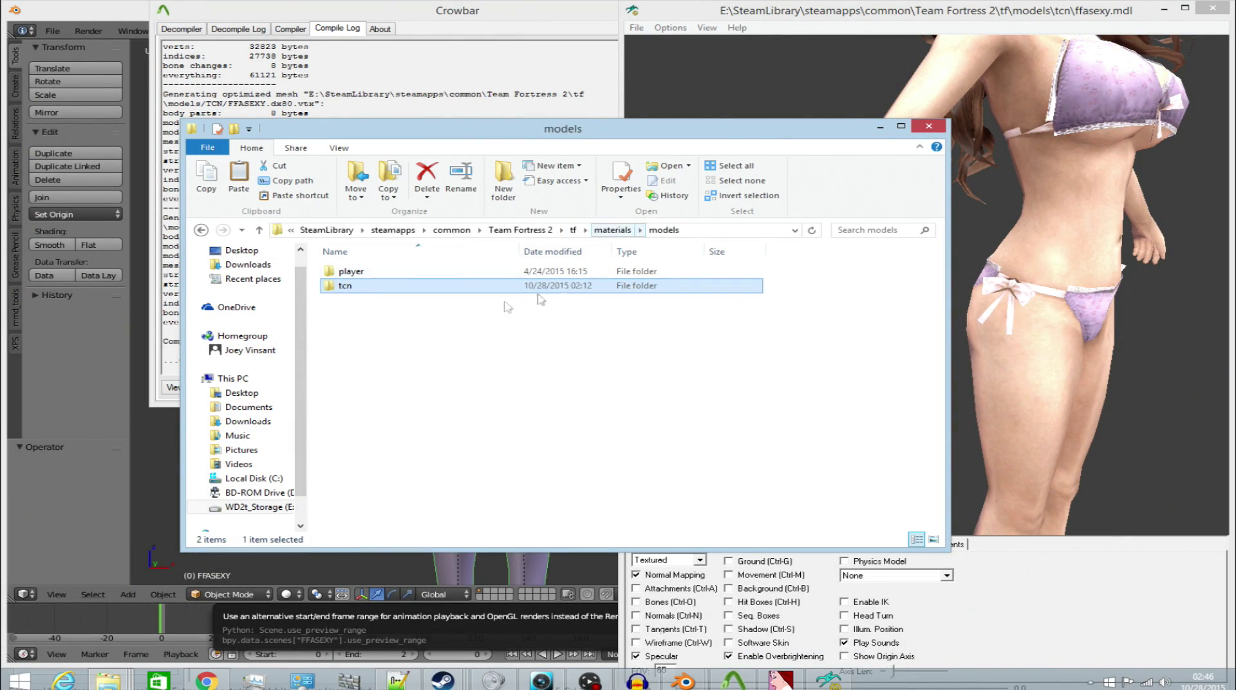
{"action": "left_click", "coordinate": [128, 674]}
{"action": "left_click", "coordinate": [383, 597]}
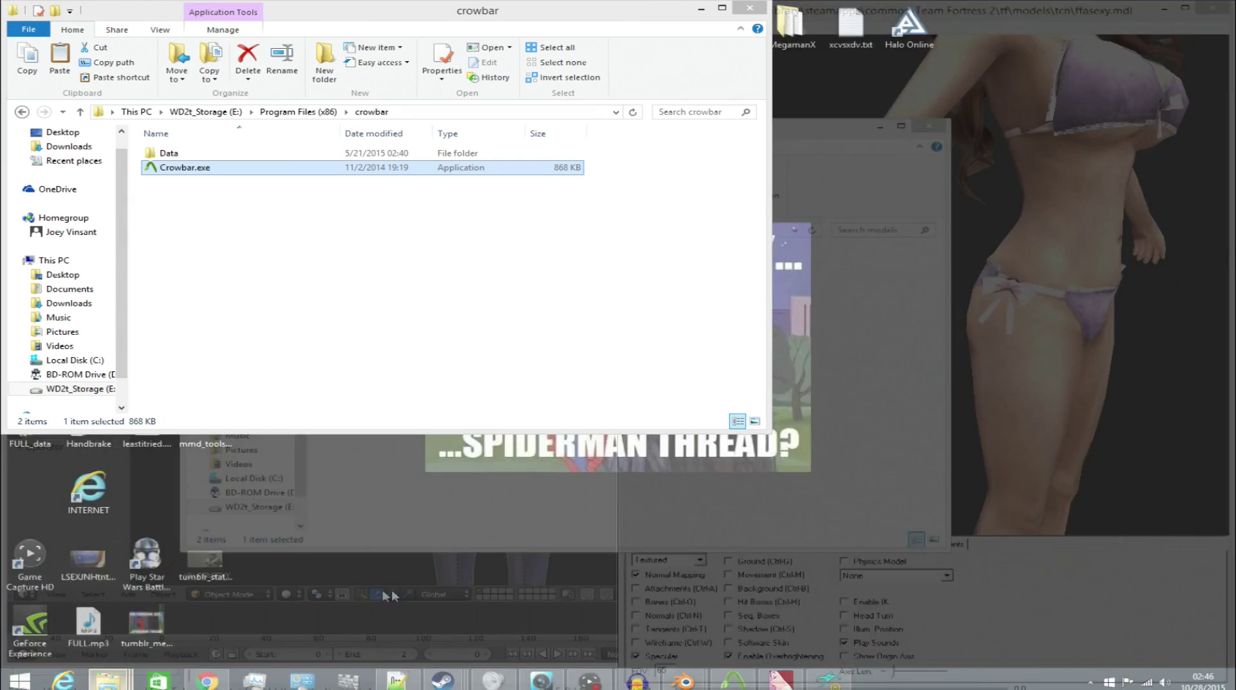
- Browse E: > SteamLibrary > steamapps > common and open the Team Fortress 2 folder
{"action": "left_click", "coordinate": [83, 412]}
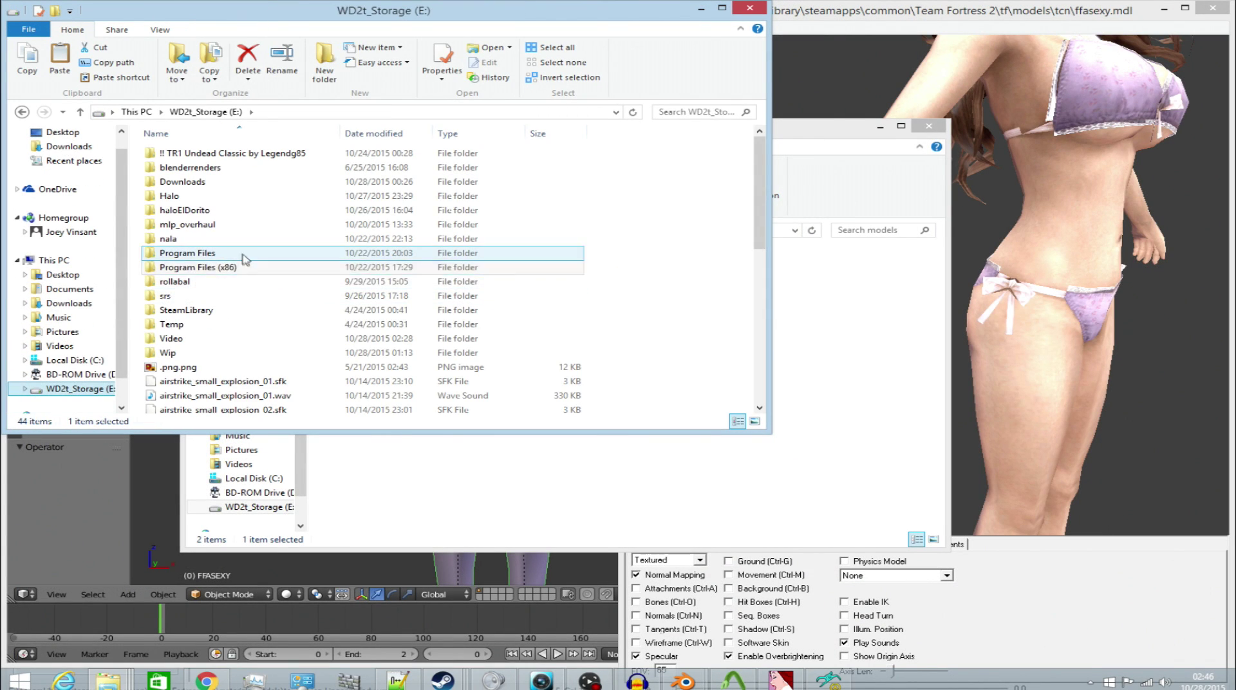
{"action": "left_click", "coordinate": [205, 328]}
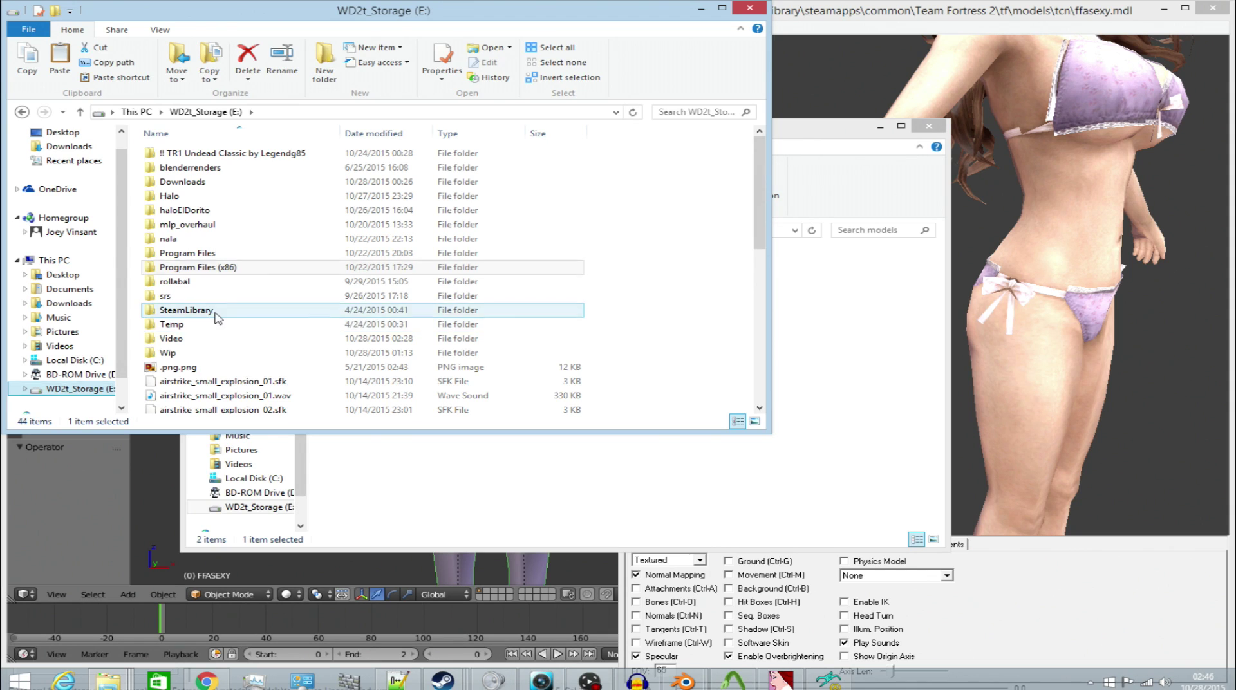
{"action": "double_click", "coordinate": [213, 311]}
{"action": "double_click", "coordinate": [219, 155]}
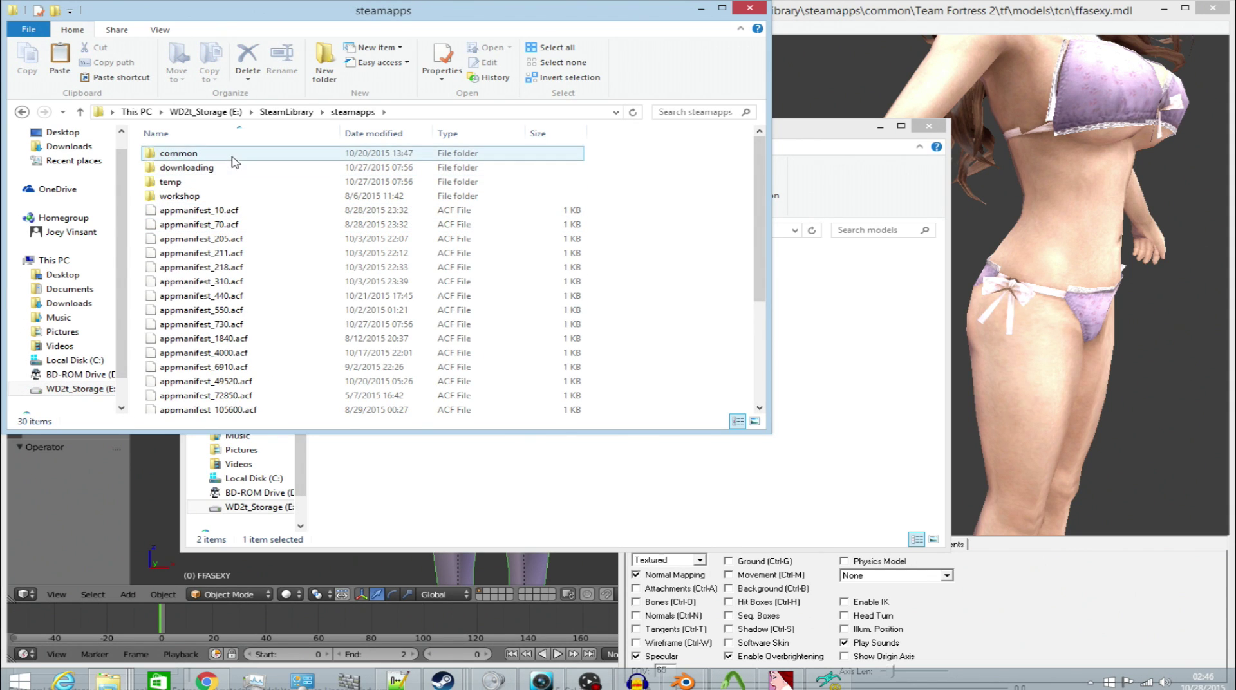
{"action": "double_click", "coordinate": [233, 155]}
{"action": "scroll", "coordinate": [270, 310], "scroll_direction": "down", "scroll_amount": 2}
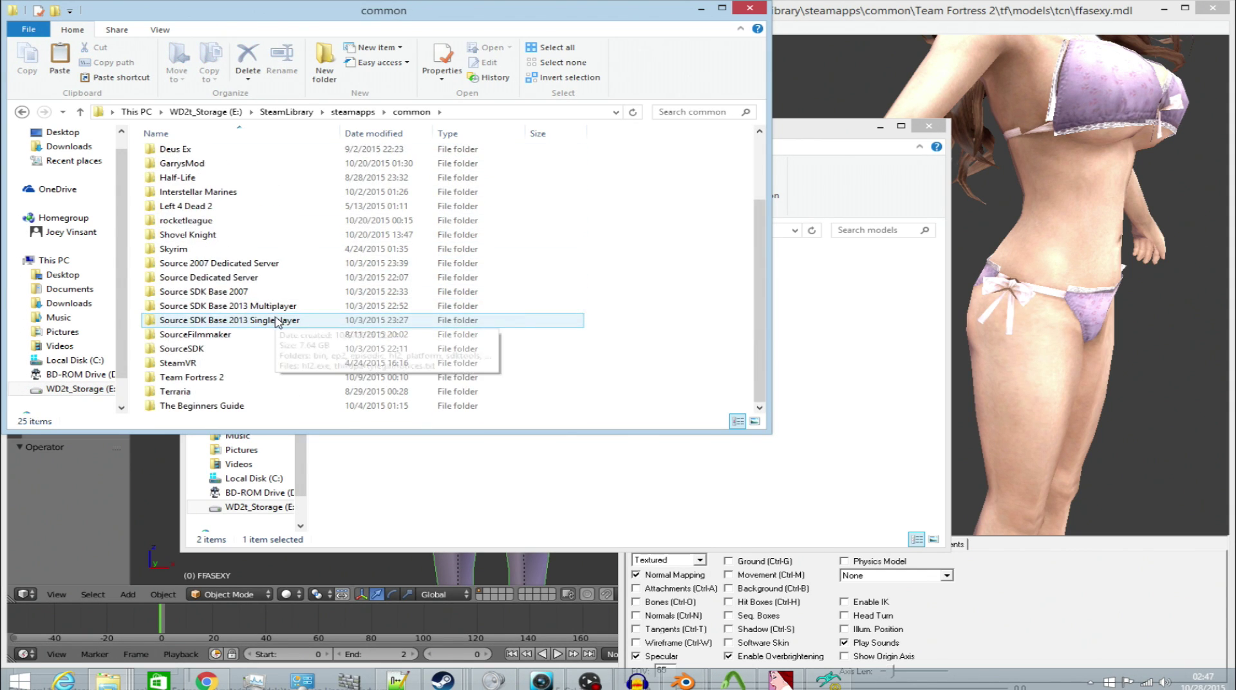
{"action": "double_click", "coordinate": [245, 379]}
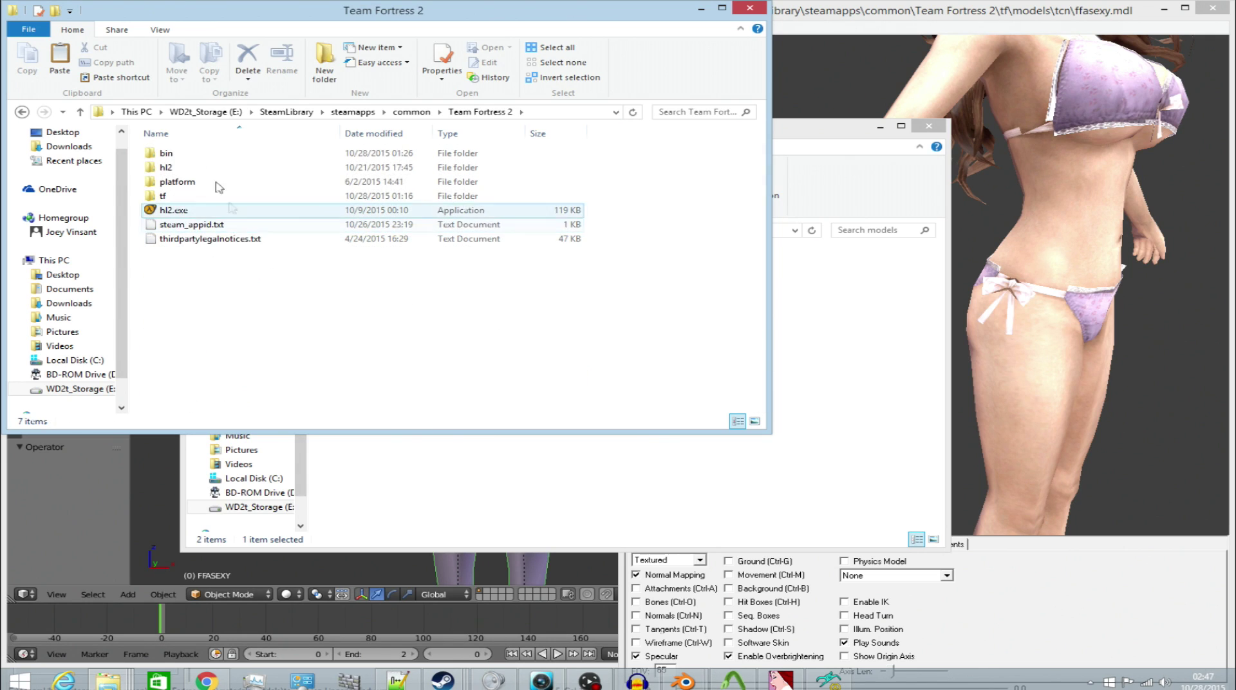
- Open GarrysMod > garrysmod from common and move the tf\materials\models window aside
{"action": "left_click", "coordinate": [412, 111]}
{"action": "left_click", "coordinate": [253, 192]}
{"action": "left_click", "coordinate": [253, 193]}
{"action": "double_click", "coordinate": [251, 191]}
{"action": "double_click", "coordinate": [238, 183]}
{"action": "scroll", "coordinate": [249, 348], "scroll_direction": "down", "scroll_amount": 2}
{"action": "scroll", "coordinate": [230, 209], "scroll_direction": "up", "scroll_amount": 2}
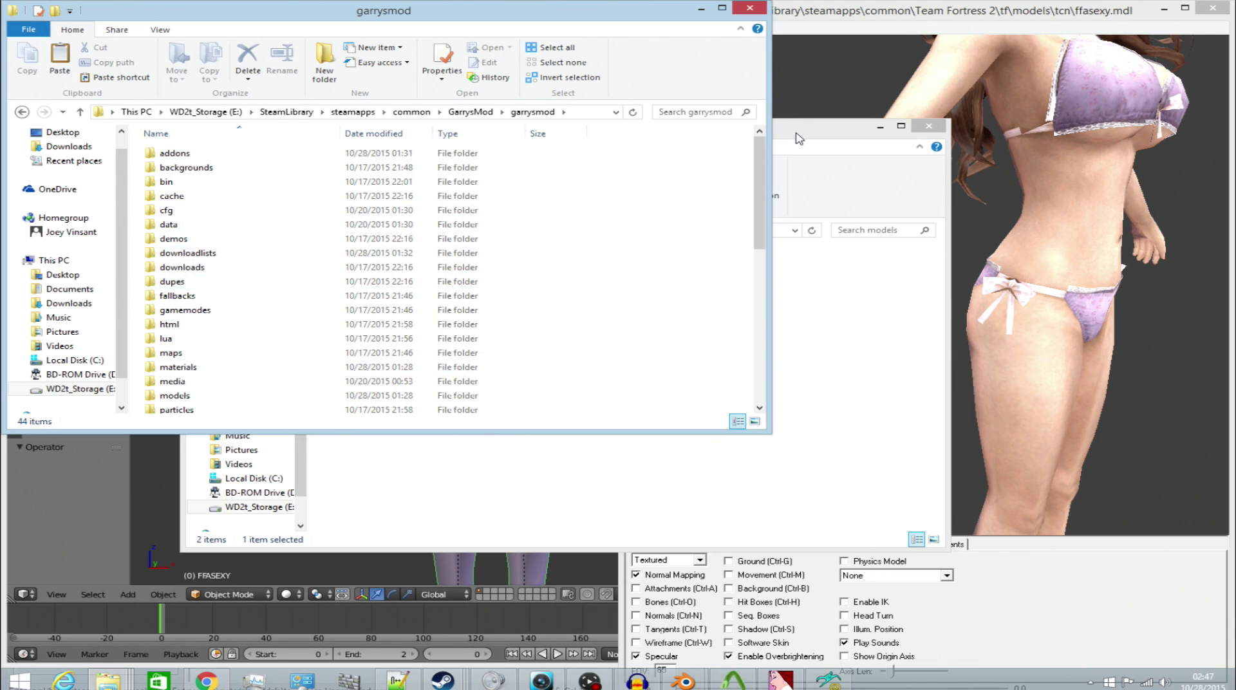
{"action": "left_click_drag", "start_coordinate": [796, 132], "coordinate": [1234, 311]}
{"action": "right_click", "coordinate": [815, 169]}
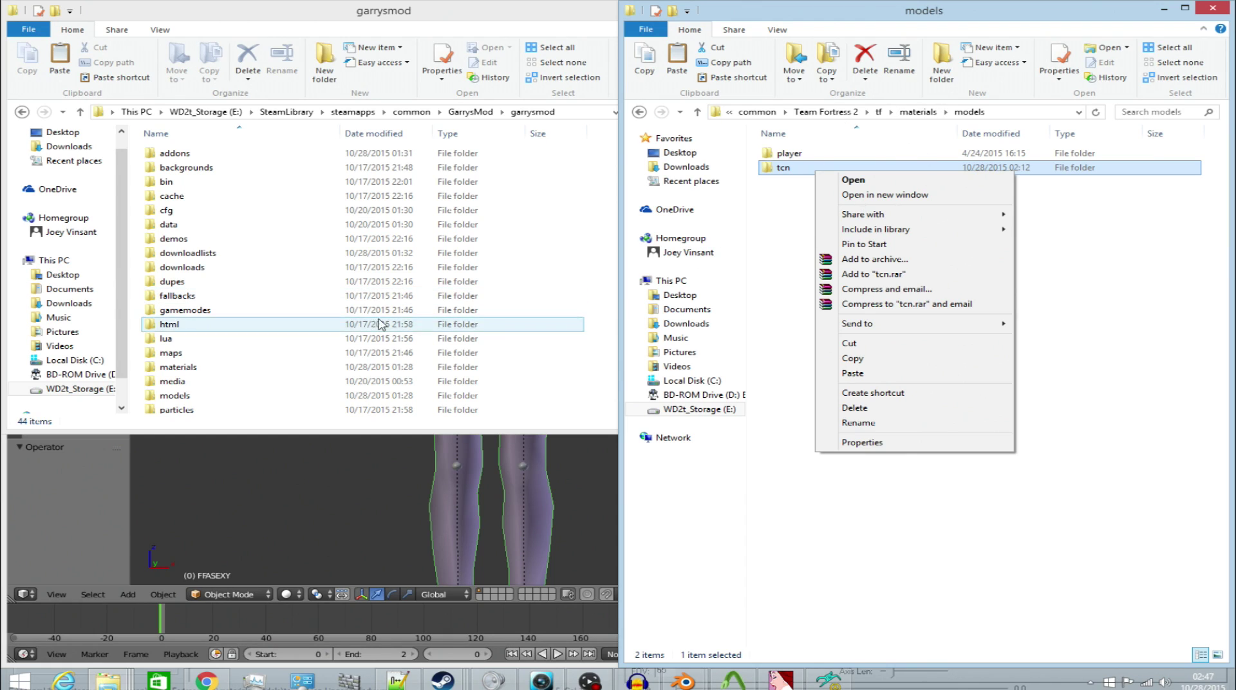
- Open Garry's Mod's materials\models folder and snap its window to the left half
{"action": "left_click", "coordinate": [243, 361]}
{"action": "double_click", "coordinate": [243, 367]}
{"action": "left_click", "coordinate": [203, 155]}
{"action": "double_click", "coordinate": [202, 155]}
{"action": "key", "text": "super+Left"}
- Cut the tcn folder from Team Fortress 2's materials\models for Garry's Mod's materials\models
{"action": "right_click", "coordinate": [805, 172]}
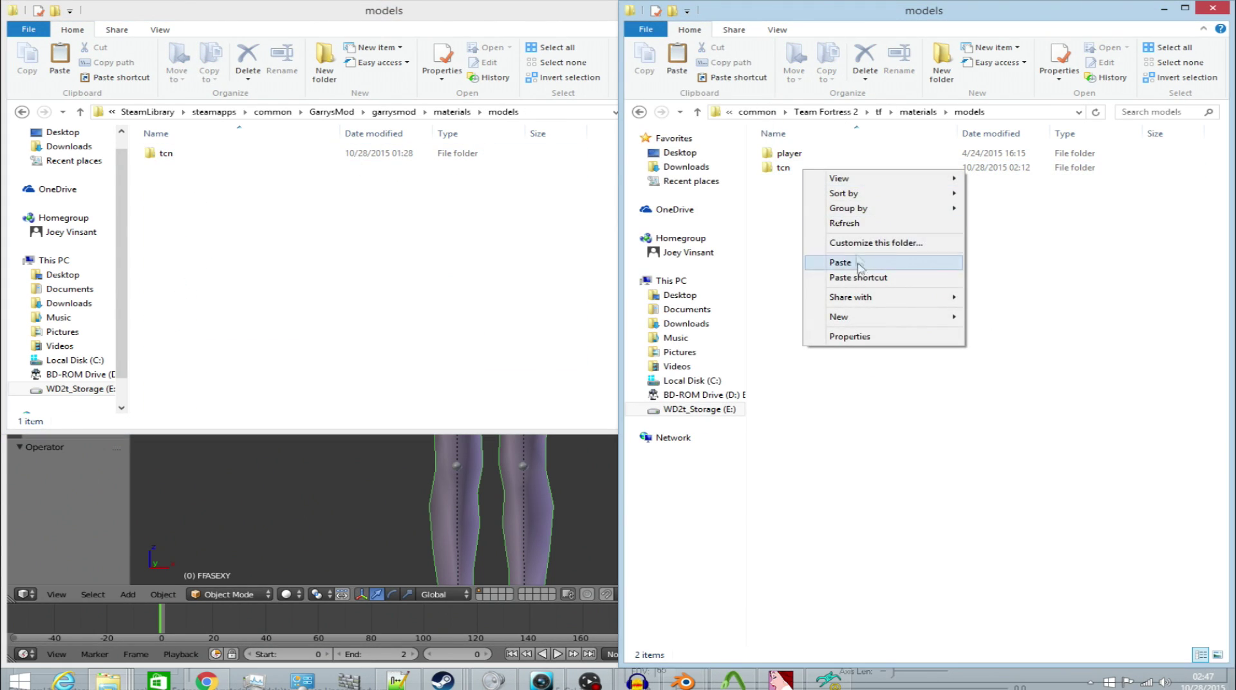
{"action": "left_click", "coordinate": [782, 169]}
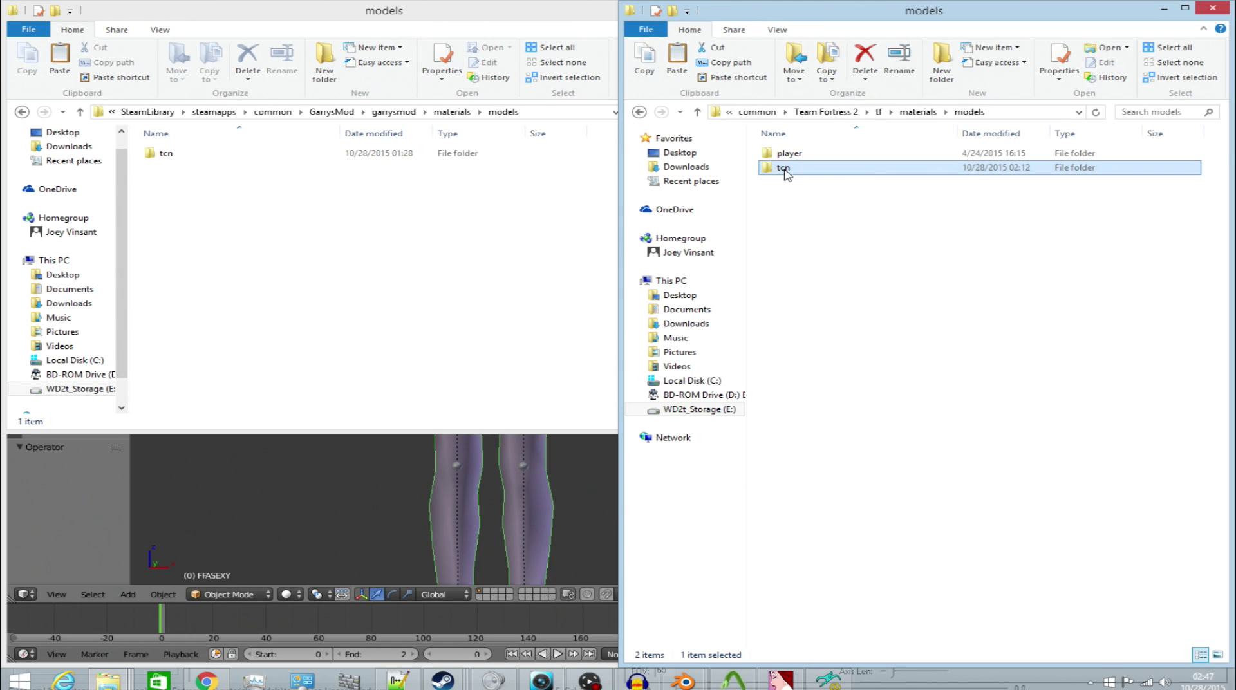
{"action": "right_click", "coordinate": [784, 169]}
{"action": "left_click", "coordinate": [840, 349]}
{"action": "right_click", "coordinate": [337, 240]}
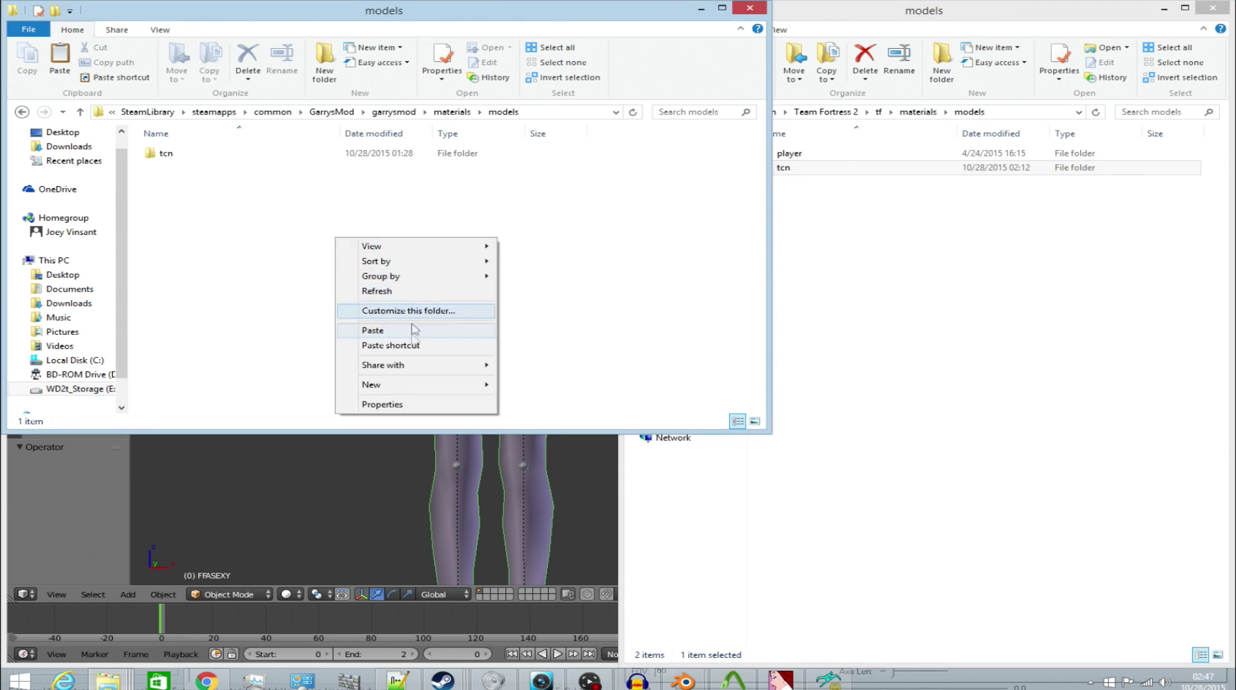
{"action": "left_click", "coordinate": [849, 301]}
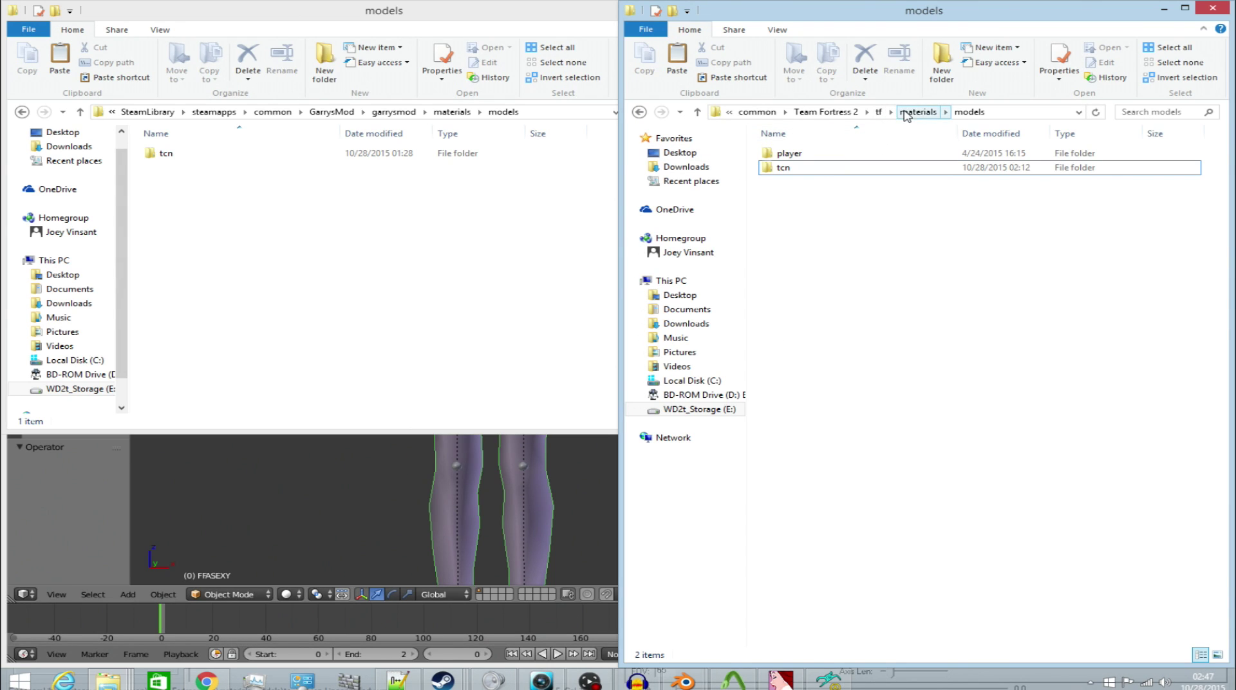
- Copy the tcn model folder from Team Fortress 2's tf\models
{"action": "left_click", "coordinate": [879, 115]}
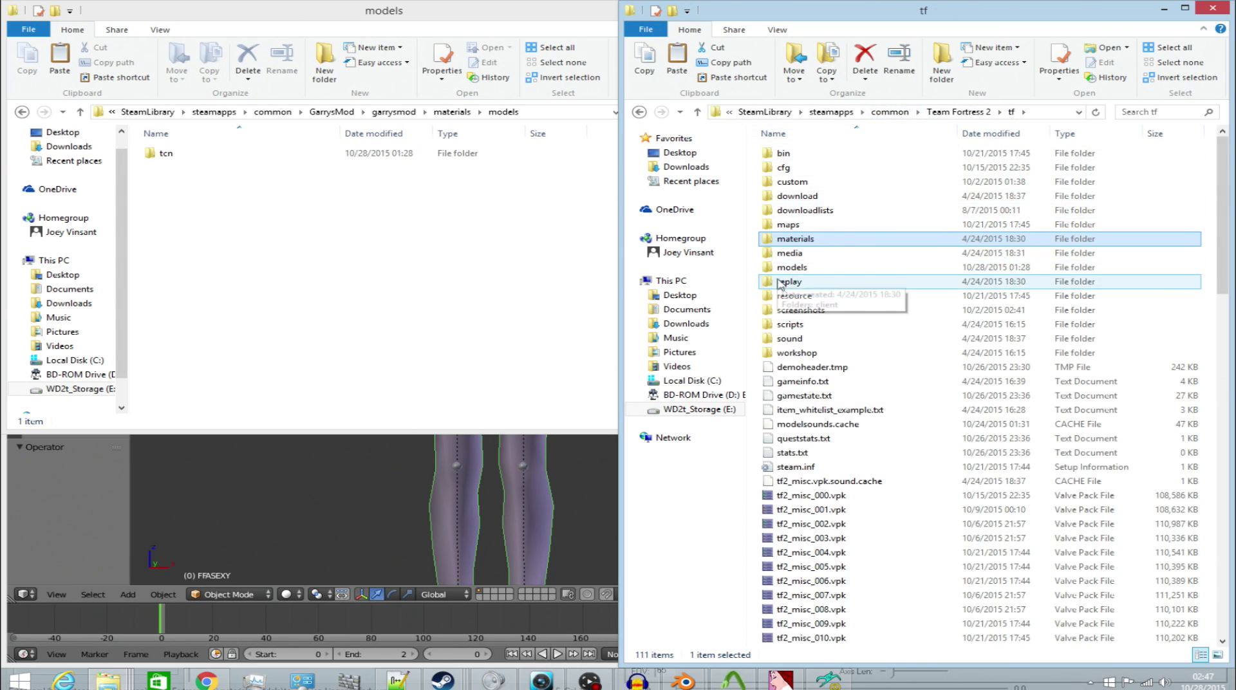
{"action": "double_click", "coordinate": [809, 274]}
{"action": "right_click", "coordinate": [801, 153]}
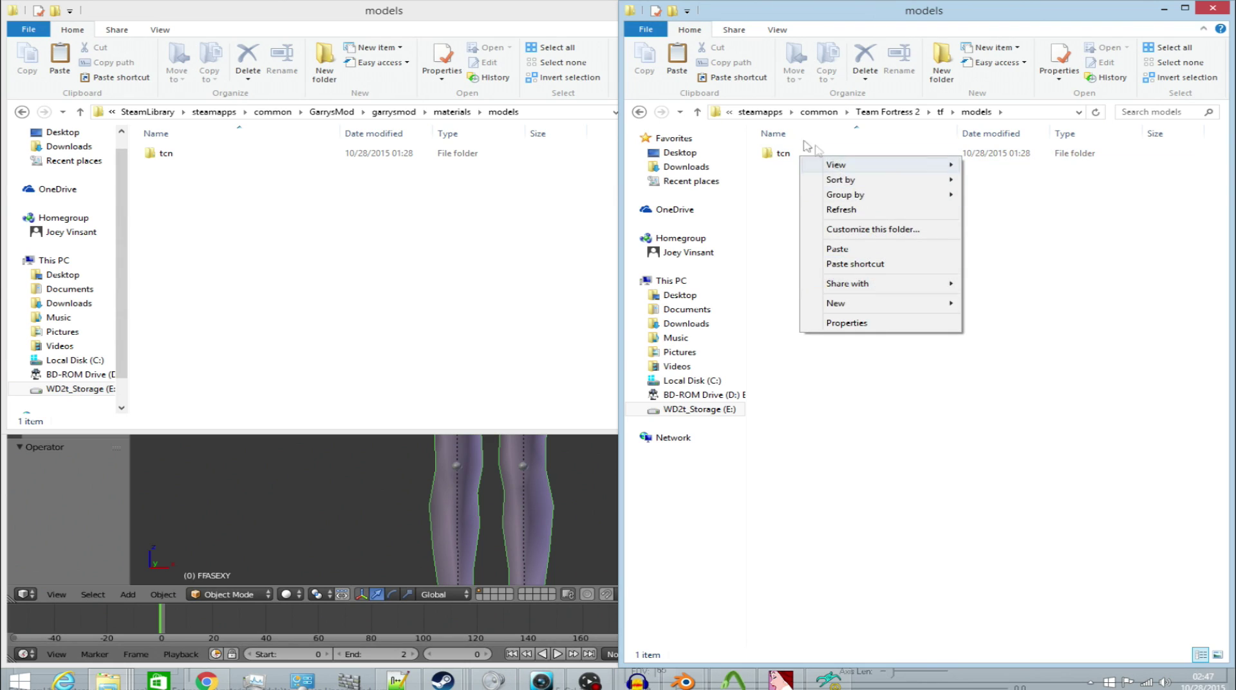
{"action": "left_click", "coordinate": [778, 156]}
{"action": "right_click", "coordinate": [778, 155]}
{"action": "left_click", "coordinate": [804, 337]}
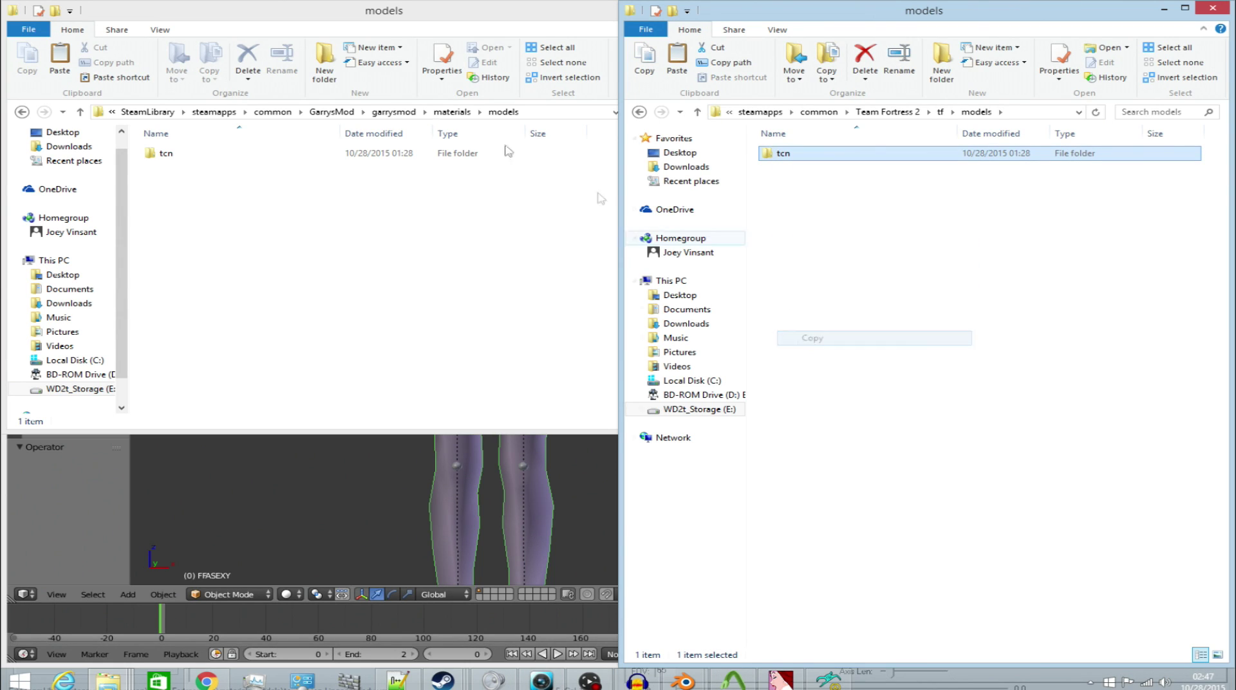
- Open garrysmod\models, bring up its paste menu, then show the desktop with Win+D
{"action": "left_click", "coordinate": [397, 124]}
{"action": "left_click", "coordinate": [394, 112]}
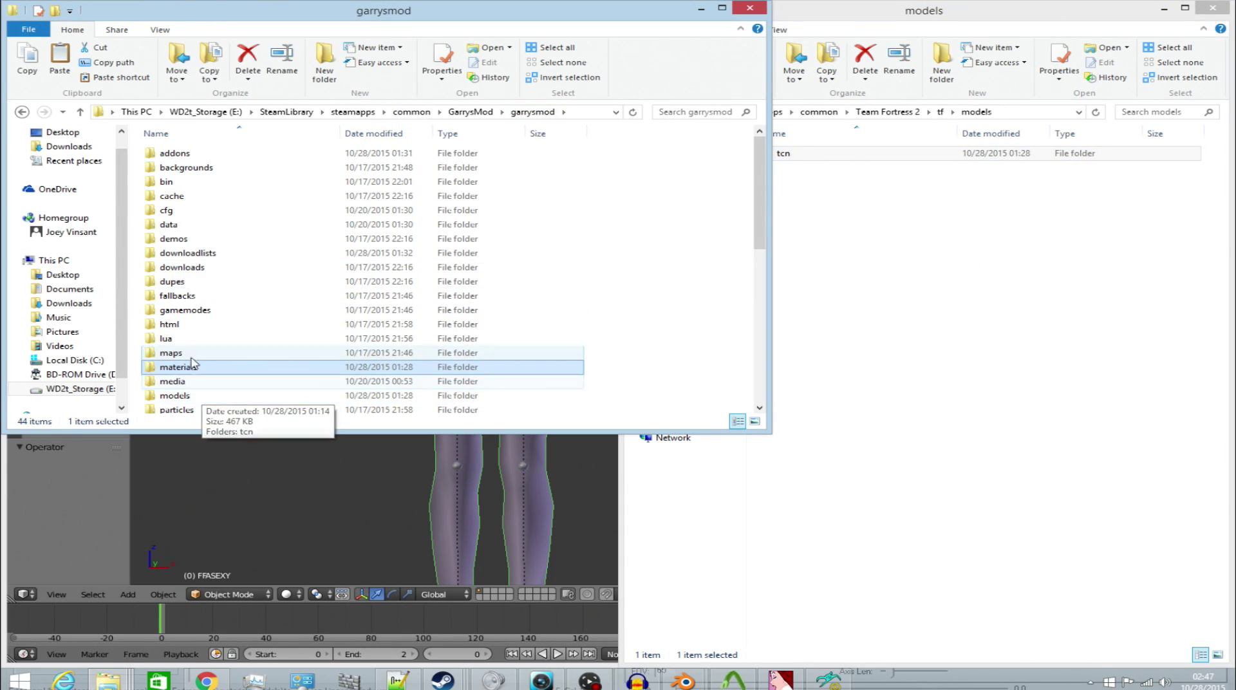
{"action": "scroll", "coordinate": [211, 317], "scroll_direction": "down", "scroll_amount": 2}
{"action": "double_click", "coordinate": [205, 312]}
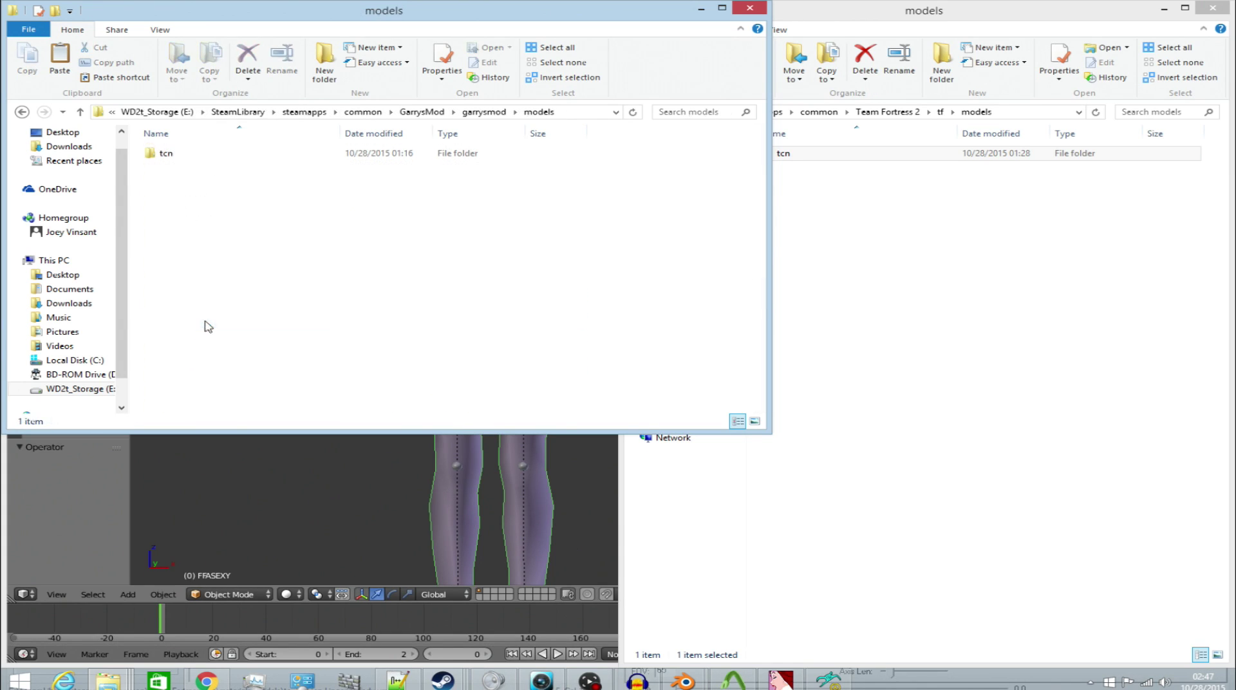
{"action": "right_click", "coordinate": [192, 250]}
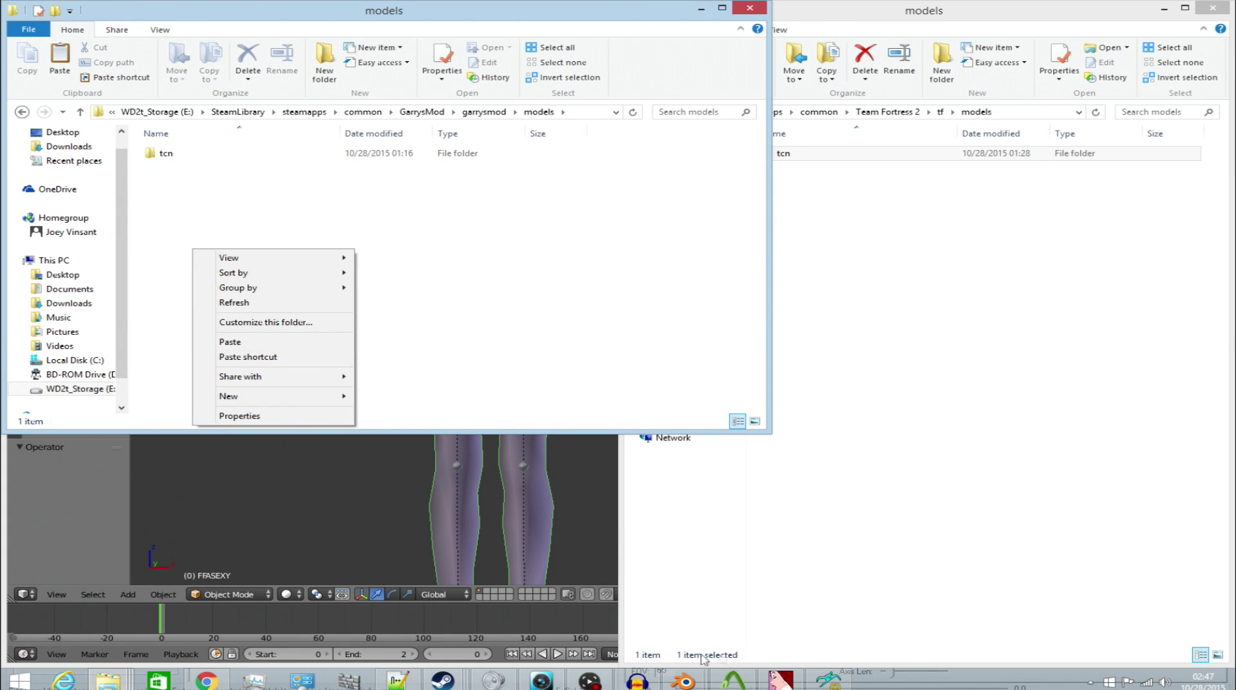
{"action": "key", "text": "super+d"}
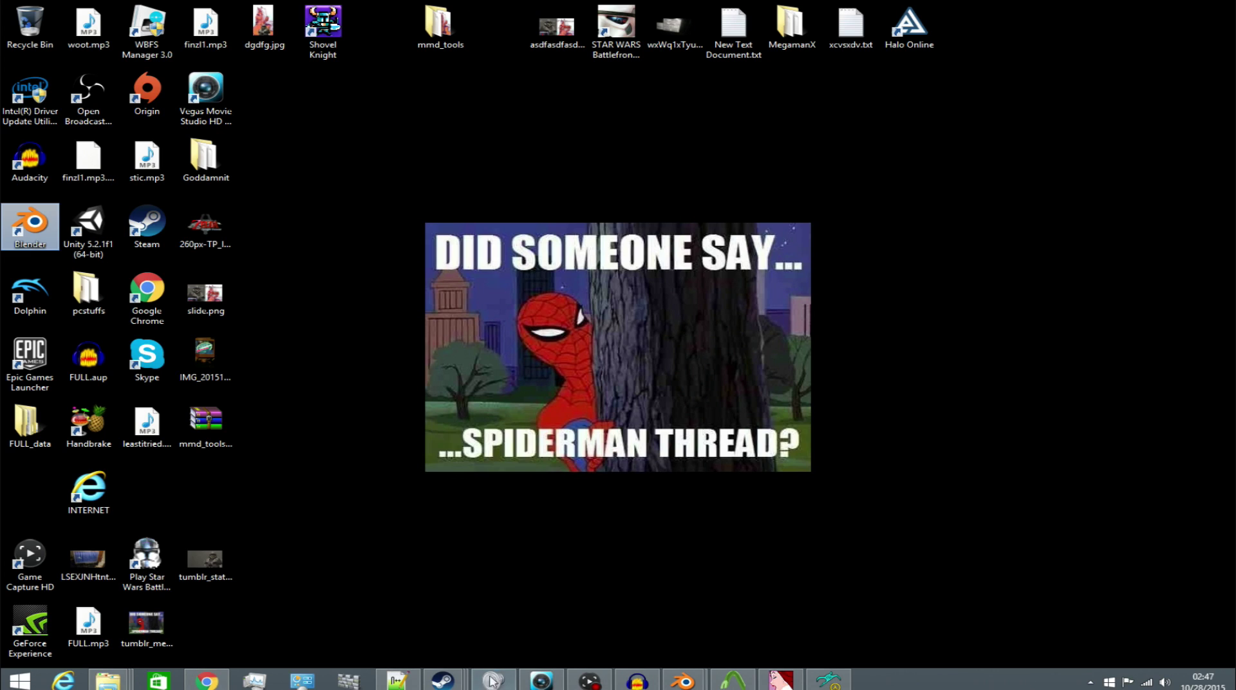
- Restore Steam and play Garry's Mod from the library to reach its main menu
{"action": "mouse_move", "coordinate": [444, 680]}
{"action": "left_click", "coordinate": [277, 608]}
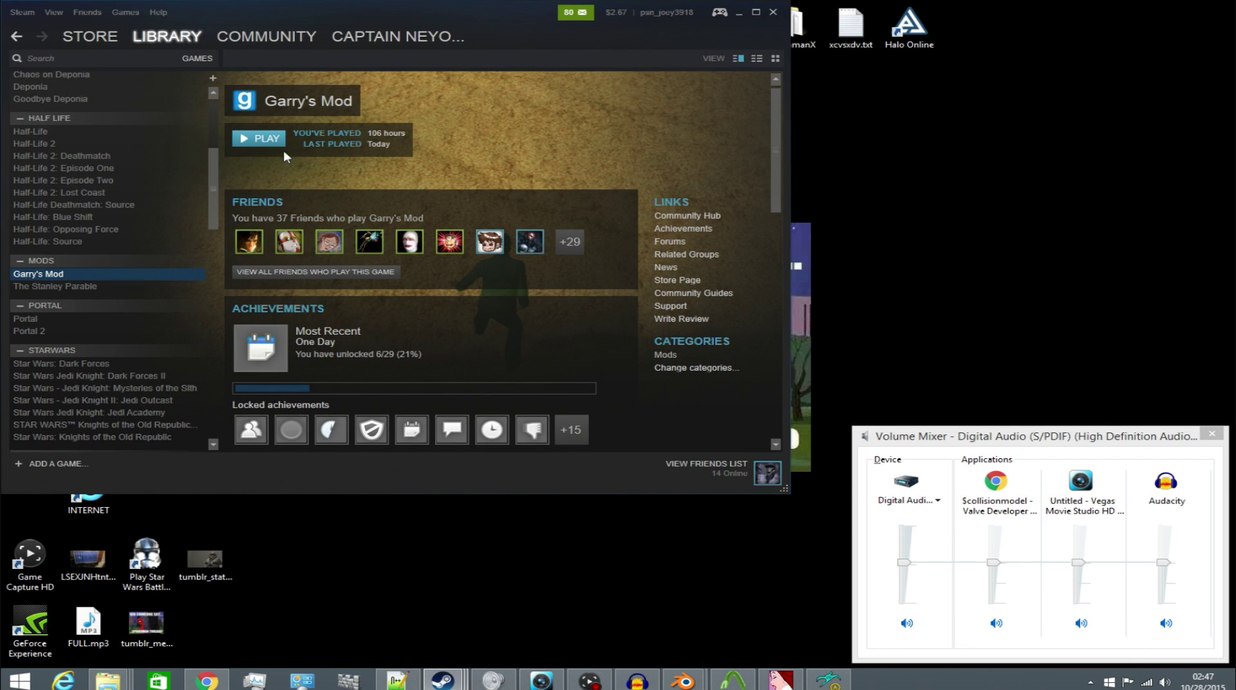
{"action": "left_click", "coordinate": [267, 140]}
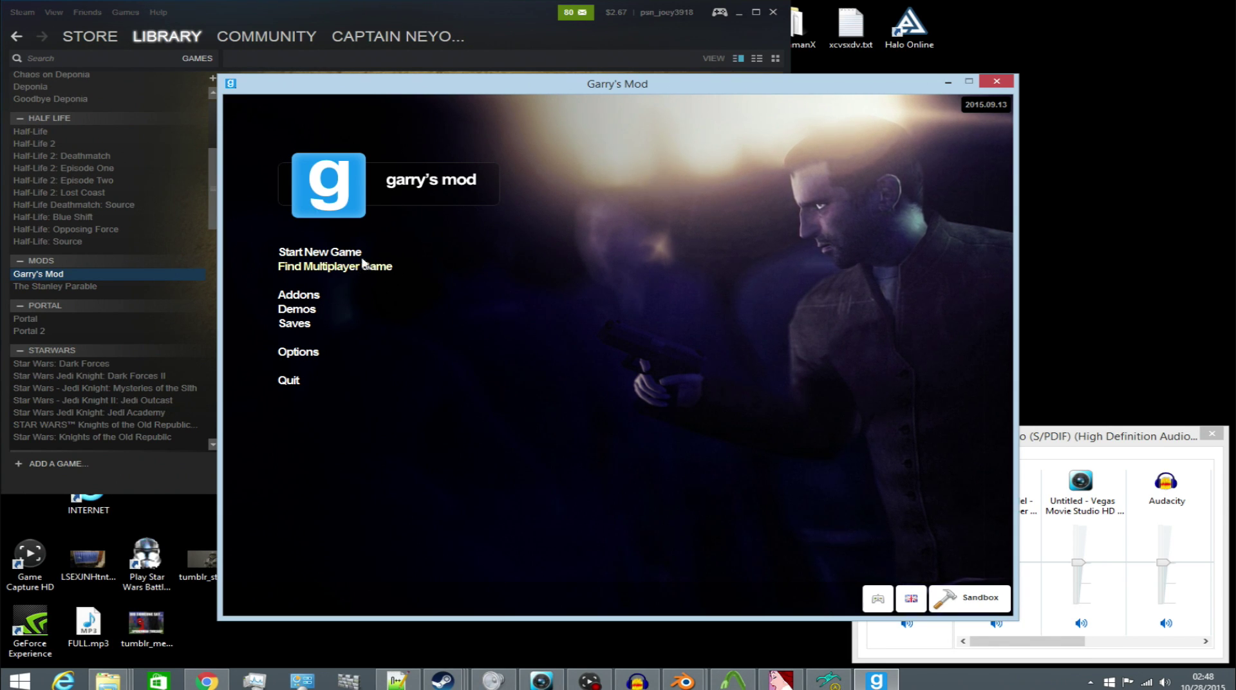
- Start a new Sandbox game on the gm_construct map
{"action": "left_click", "coordinate": [348, 252]}
{"action": "left_click", "coordinate": [455, 398]}
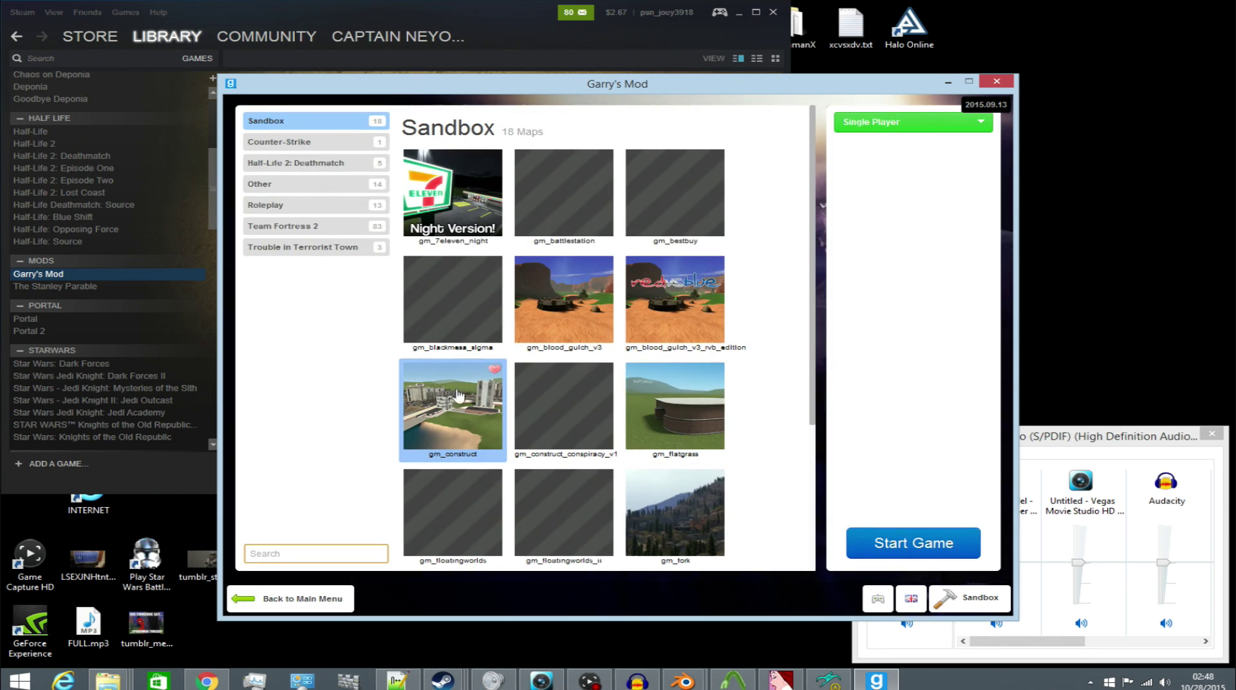
{"action": "left_click", "coordinate": [898, 542]}
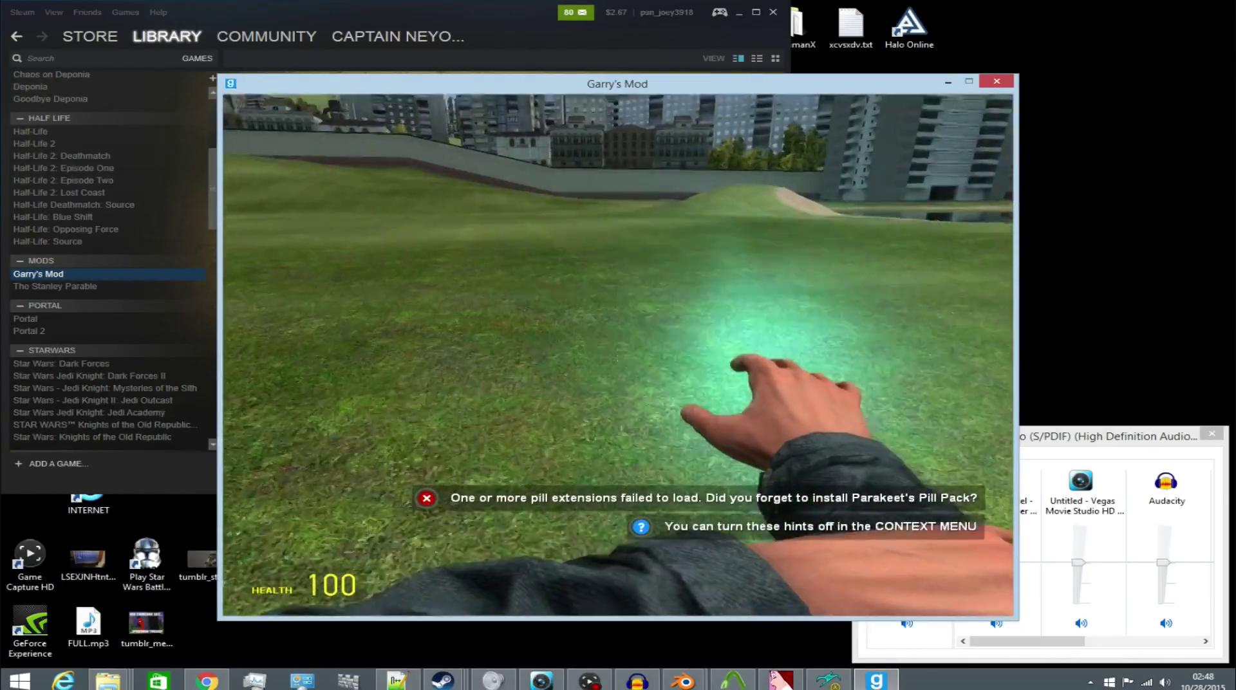
- Open the spawn menu and expand Browse > Games to list the spawnable model folders
{"action": "key", "text": "q"}
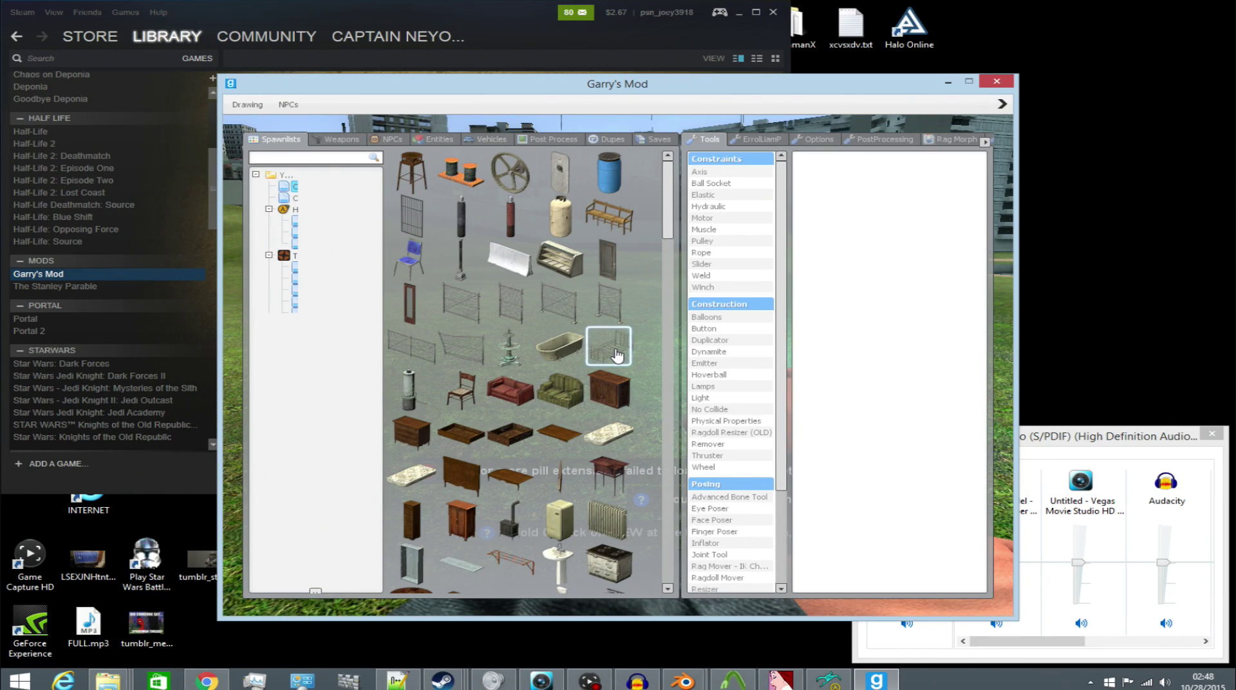
{"action": "key", "text": "q"}
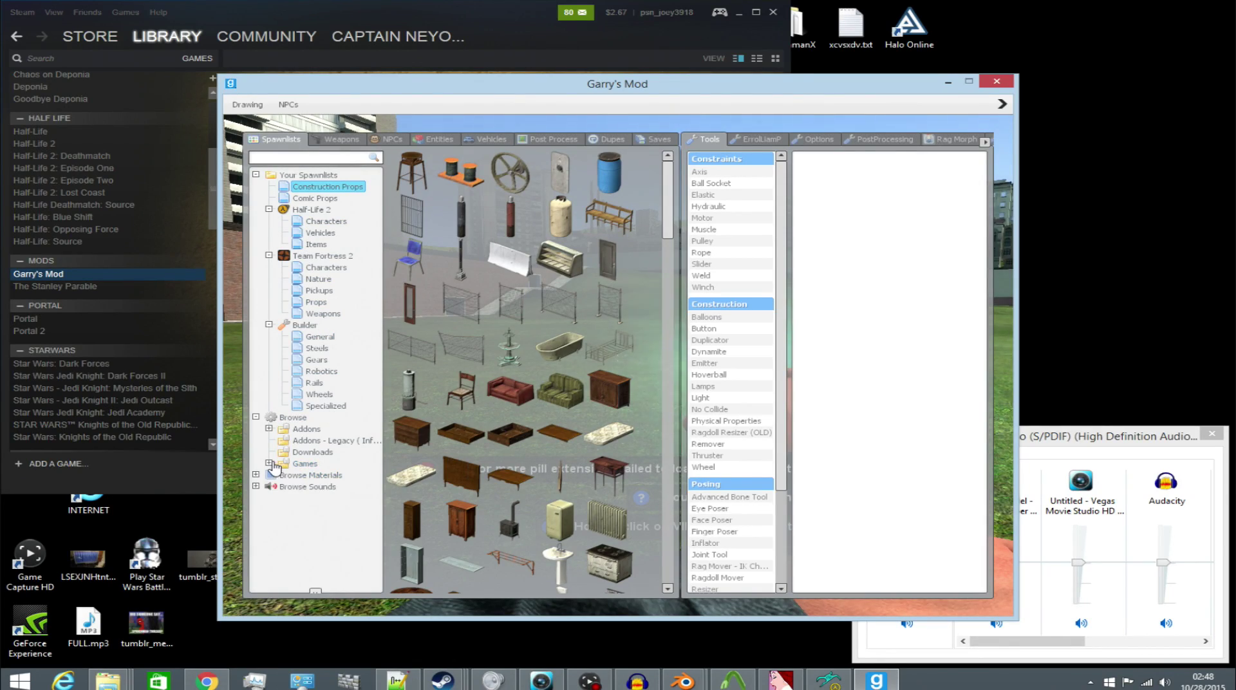
{"action": "left_click", "coordinate": [269, 464]}
{"action": "key", "text": "q"}
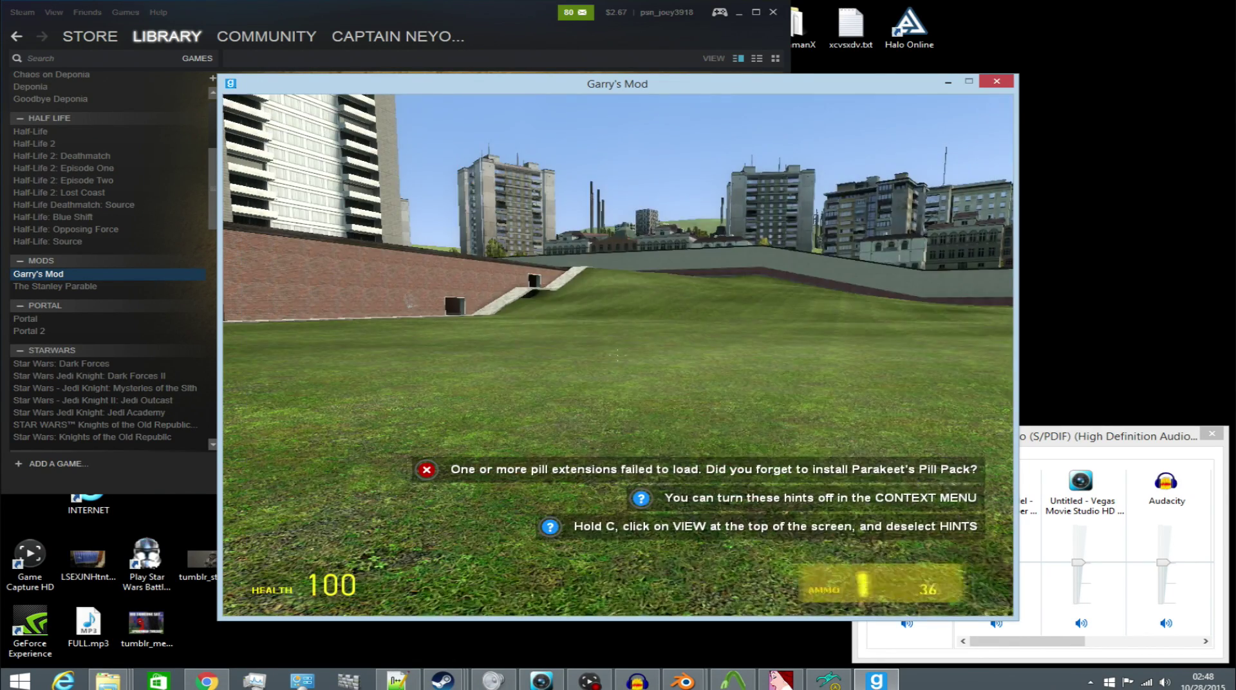
{"action": "key", "text": "q"}
{"action": "scroll", "coordinate": [342, 515], "scroll_direction": "down", "scroll_amount": 10}
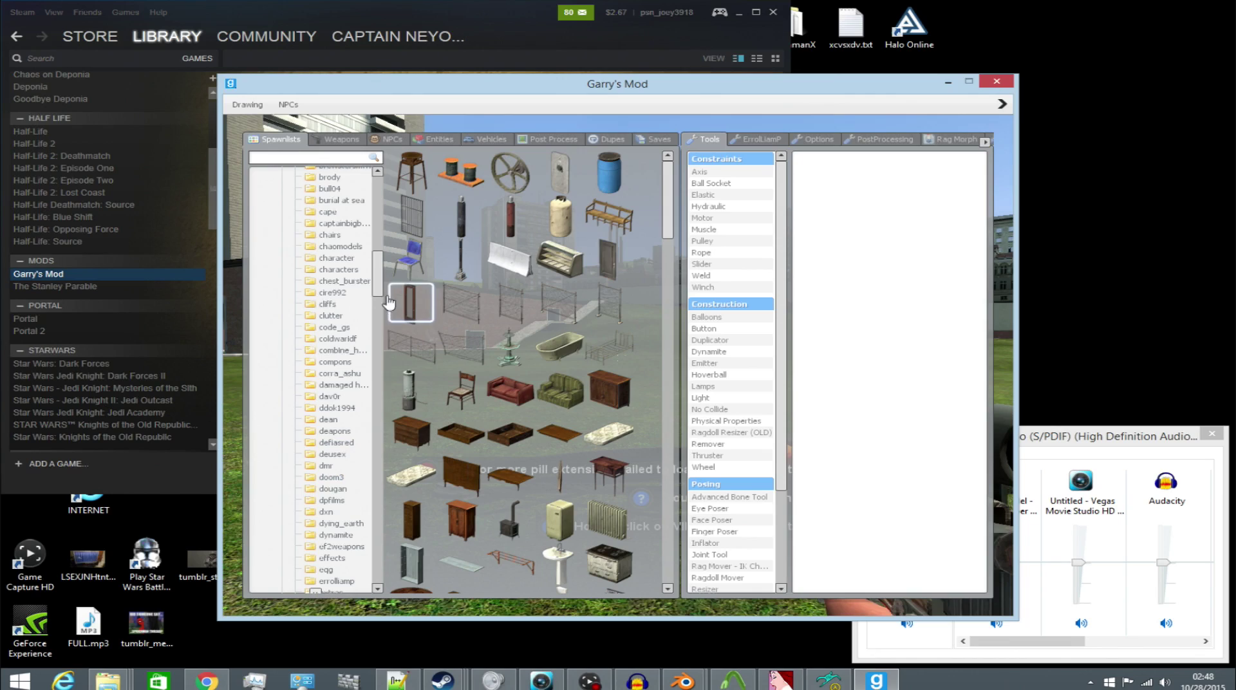
{"action": "left_click_drag", "start_coordinate": [377, 281], "coordinate": [378, 415]}
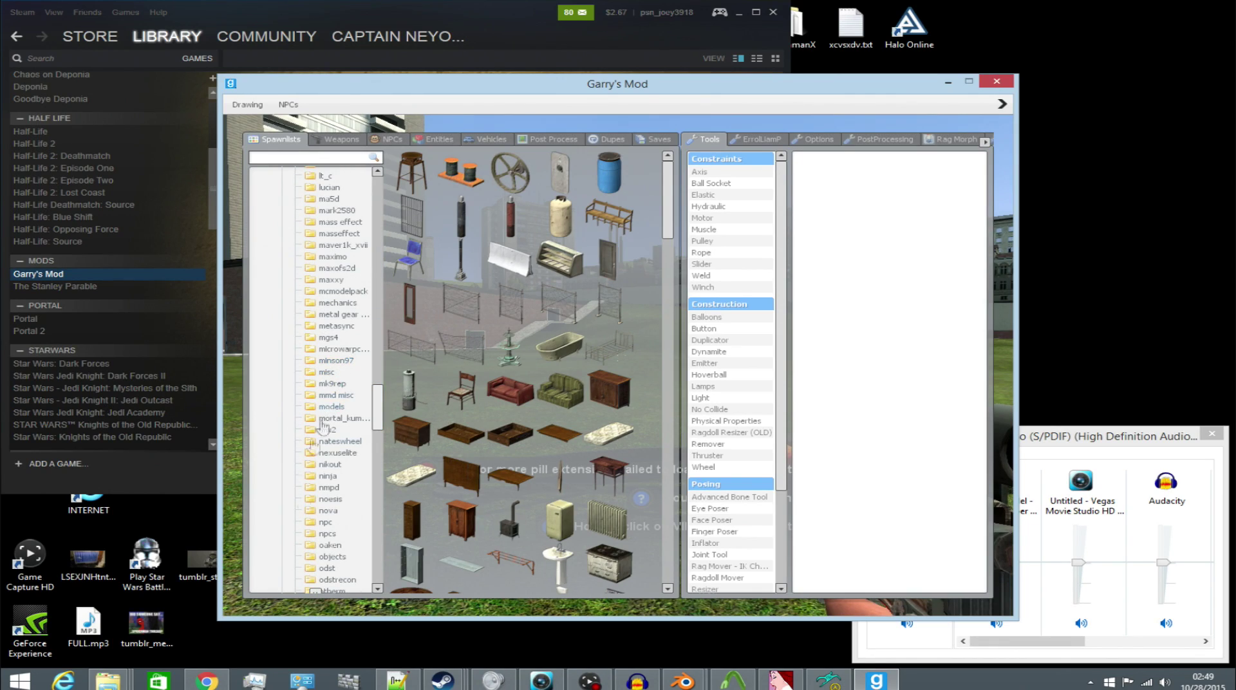
{"action": "key", "text": "q"}
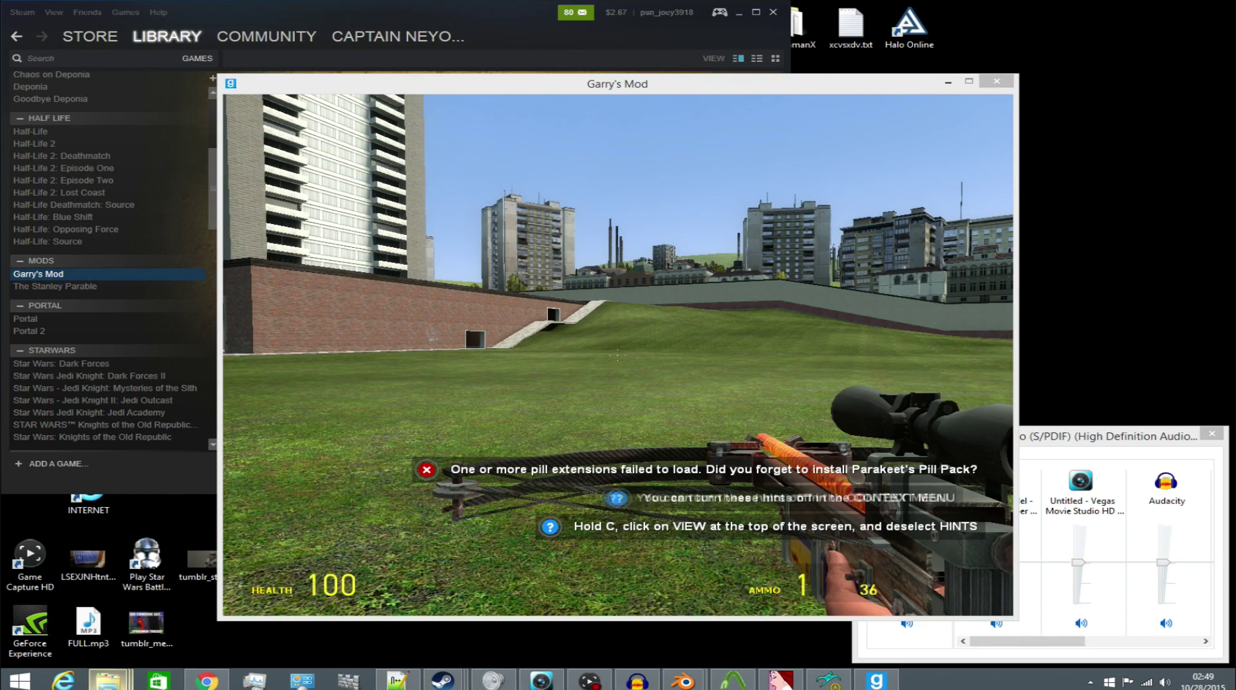
- Back in the game, scroll the spawn menu folder tree down to tcn and spawn its model
{"action": "mouse_move", "coordinate": [110, 680]}
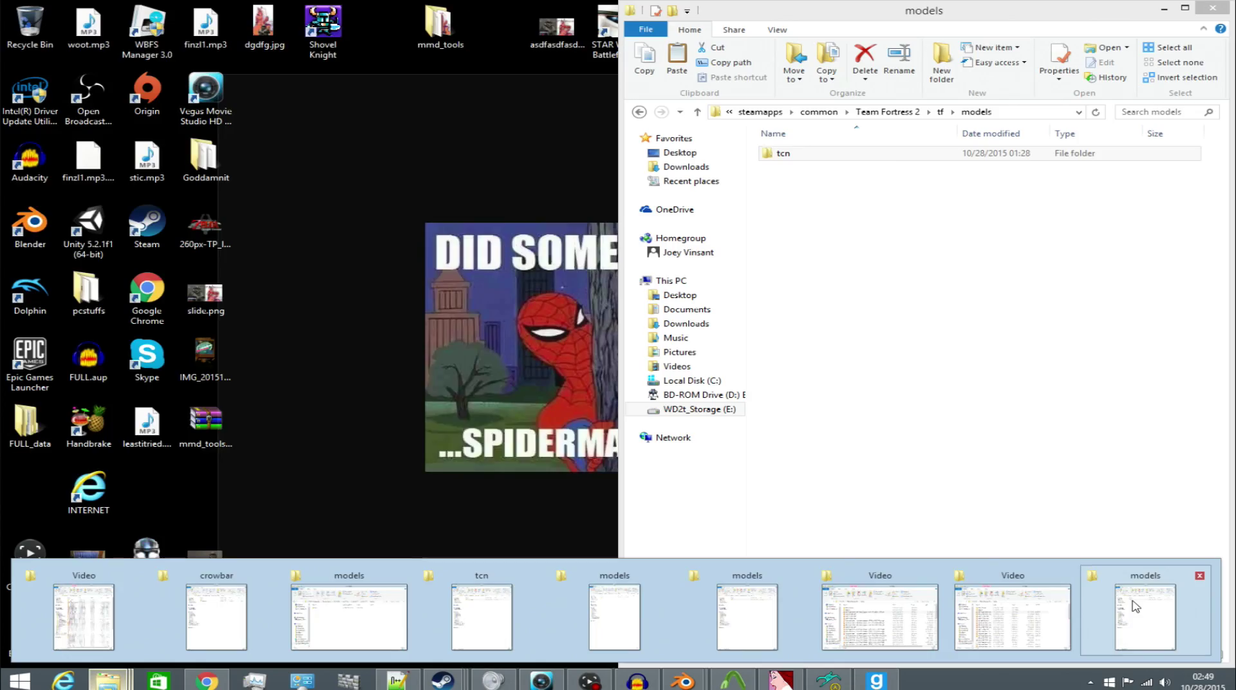
{"action": "left_click", "coordinate": [1131, 604]}
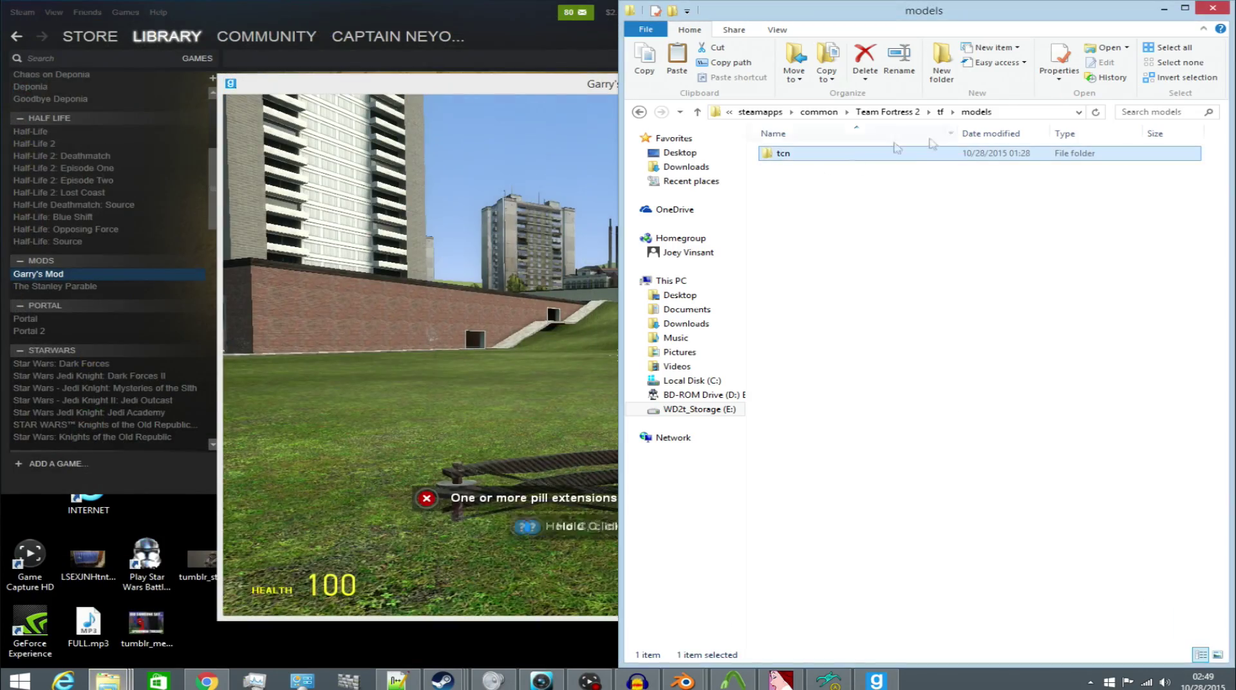
{"action": "left_click", "coordinate": [573, 206]}
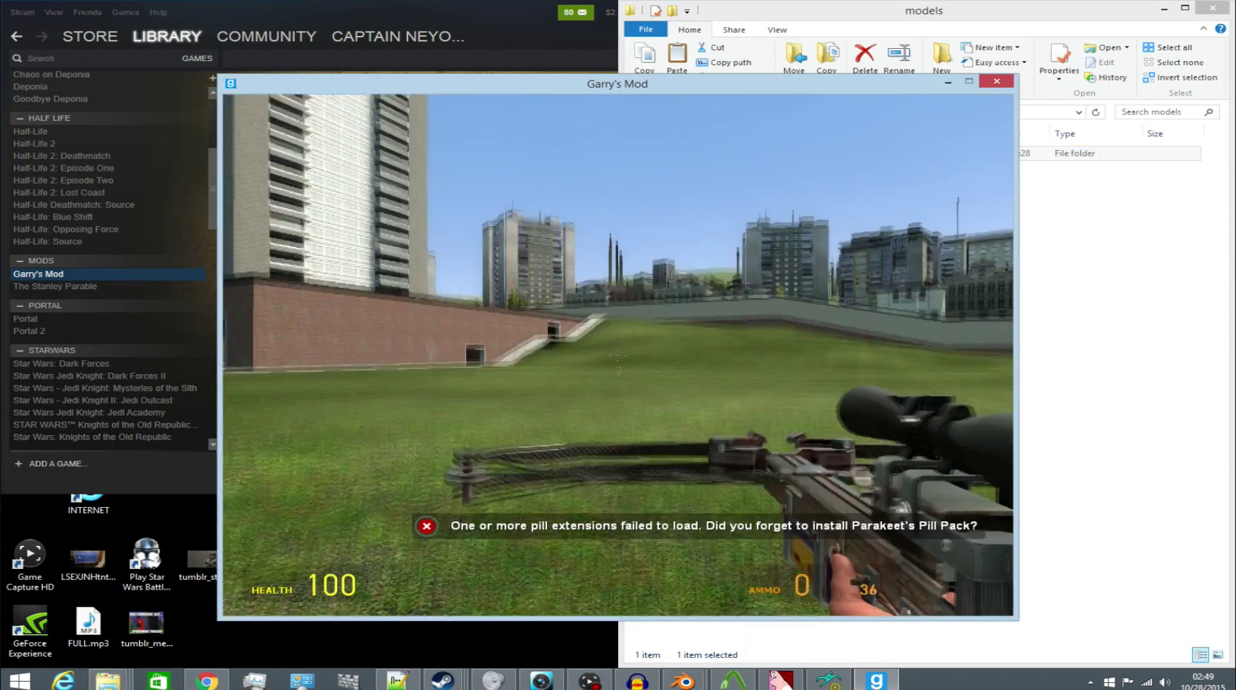
{"action": "key", "text": "q"}
{"action": "scroll", "coordinate": [353, 525], "scroll_direction": "down", "scroll_amount": 10}
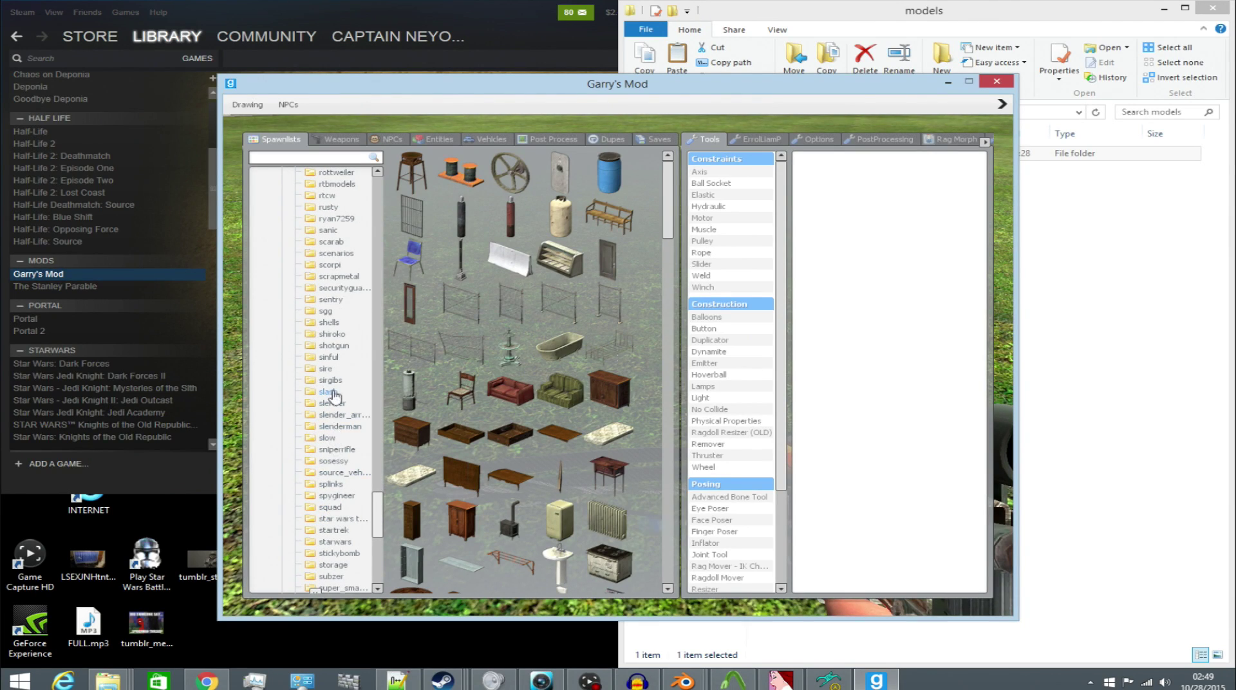
{"action": "scroll", "coordinate": [334, 541], "scroll_direction": "down", "scroll_amount": 1}
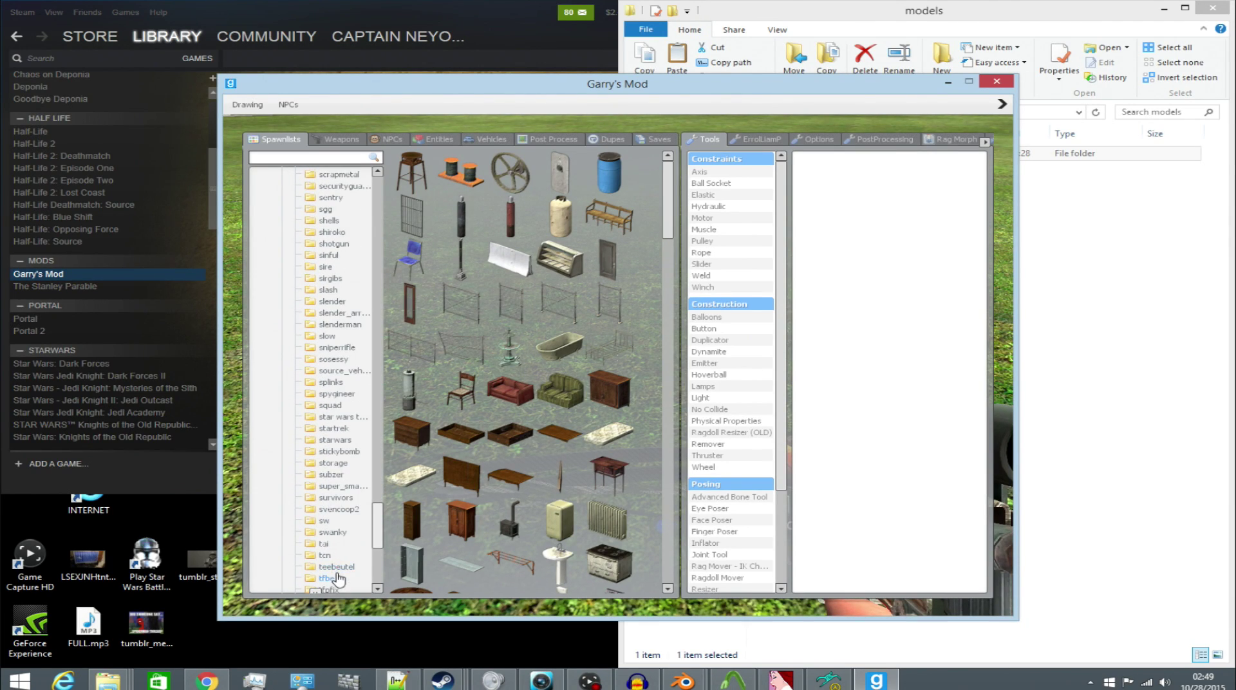
{"action": "left_click", "coordinate": [331, 566]}
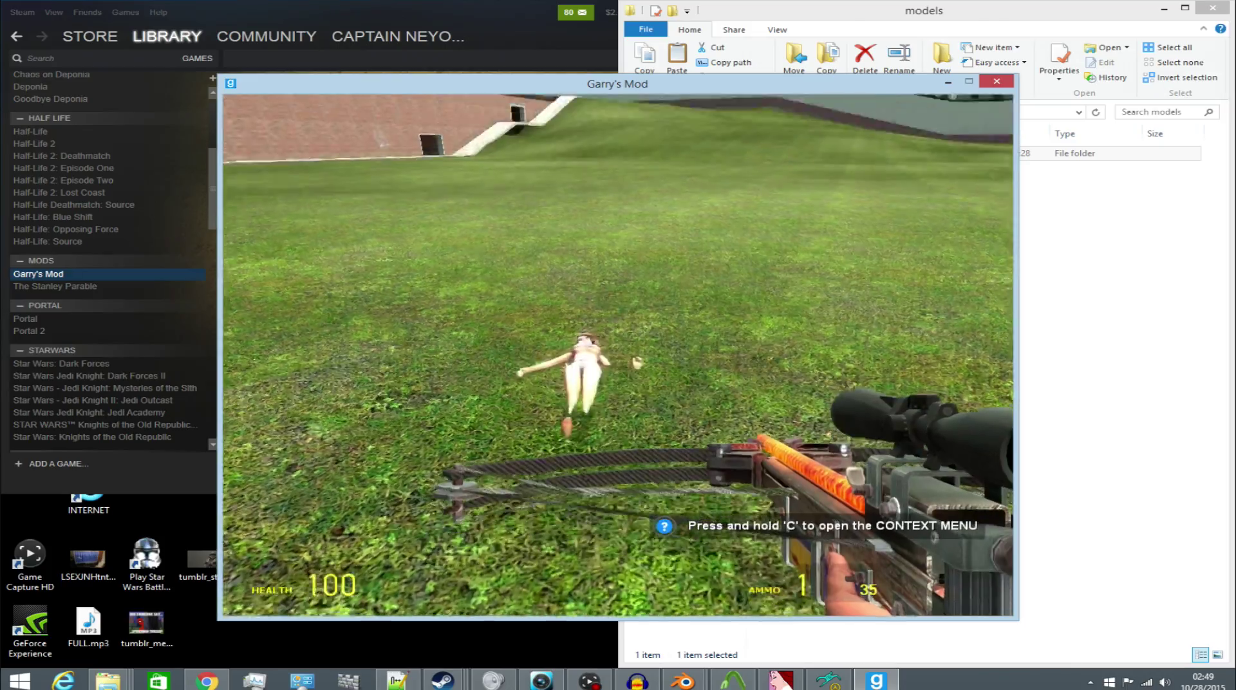
- With the Physics Gun, grab the tcn ragdoll and lift it upright against the wall
{"action": "left_click", "coordinate": [618, 355]}
{"action": "scroll", "coordinate": [618, 355], "scroll_direction": "down", "scroll_amount": 4}
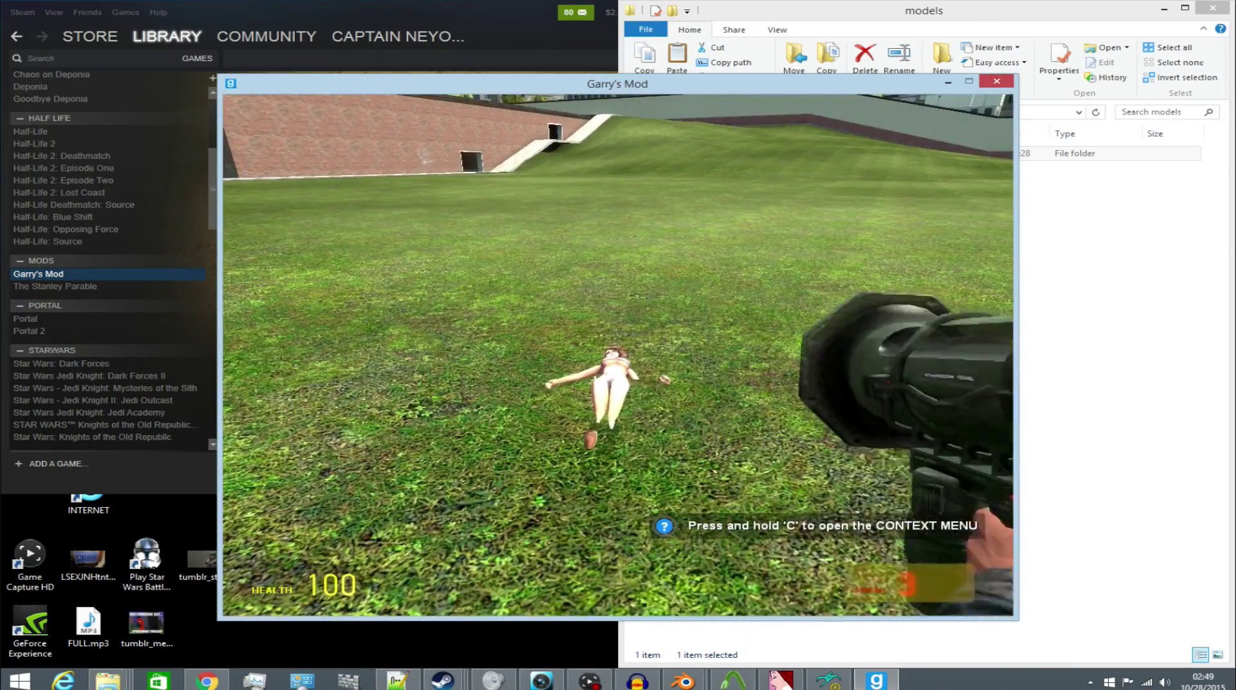
{"action": "scroll", "coordinate": [618, 355], "scroll_direction": "down", "scroll_amount": 1}
{"action": "key", "text": "w"}
{"action": "left_click", "coordinate": [617, 356]}
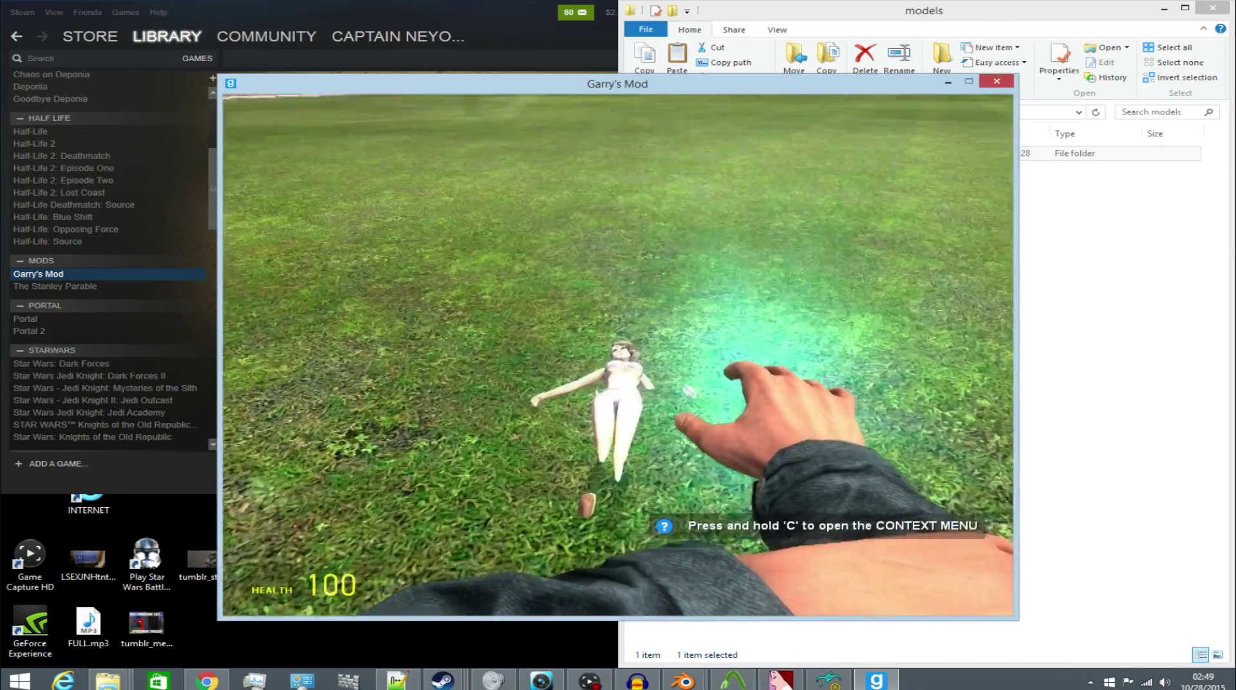
{"action": "left_click_drag", "start_coordinate": [618, 355], "coordinate": [618, 356]}
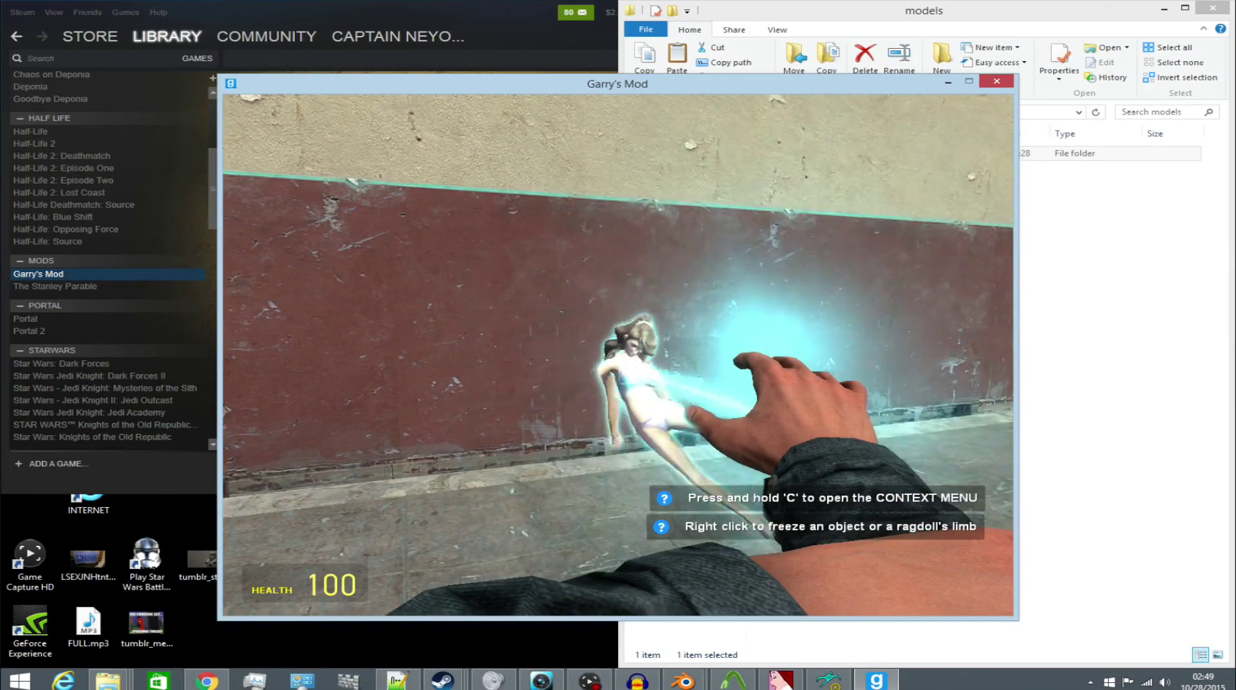